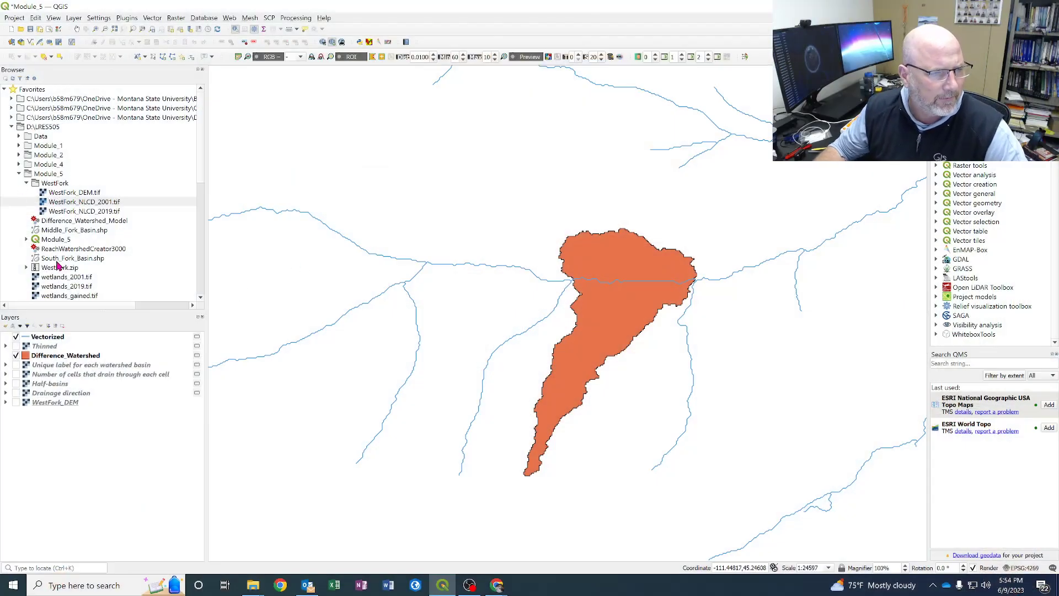
- Add the WestFork_NLCD_2001 and WestFork_NLCD_2019 rasters to the map and hide the Difference_Watershed layer
left_click(55, 204)
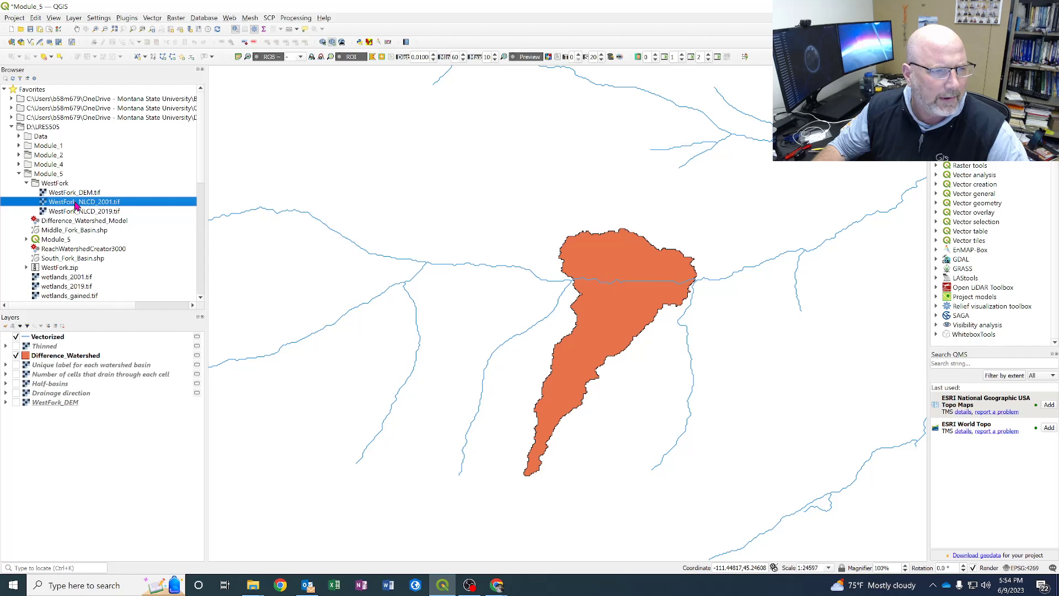
left_click(100, 213)
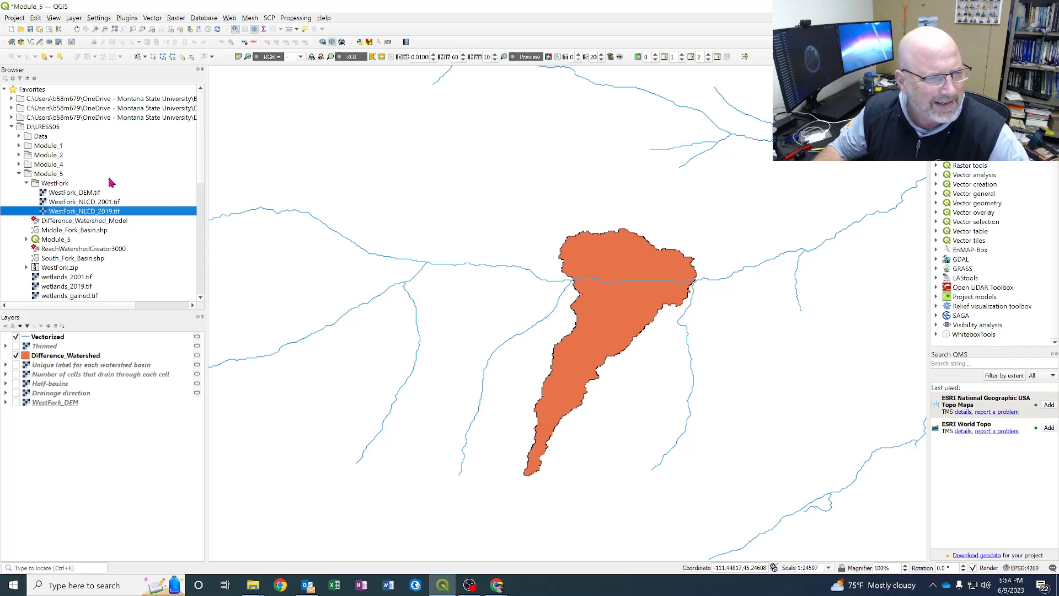
double_click(85, 203)
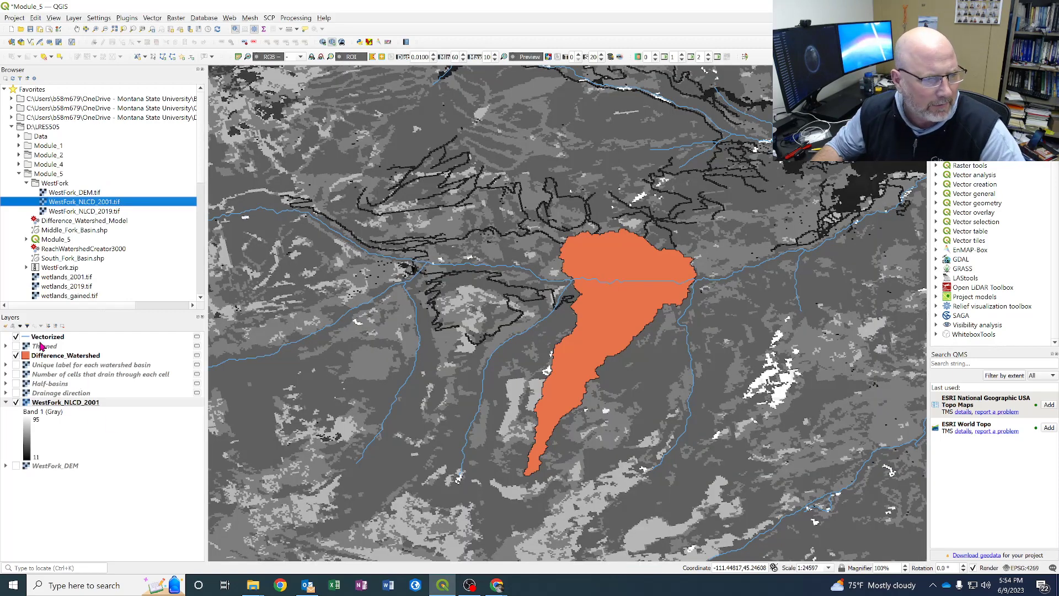
left_click(16, 355)
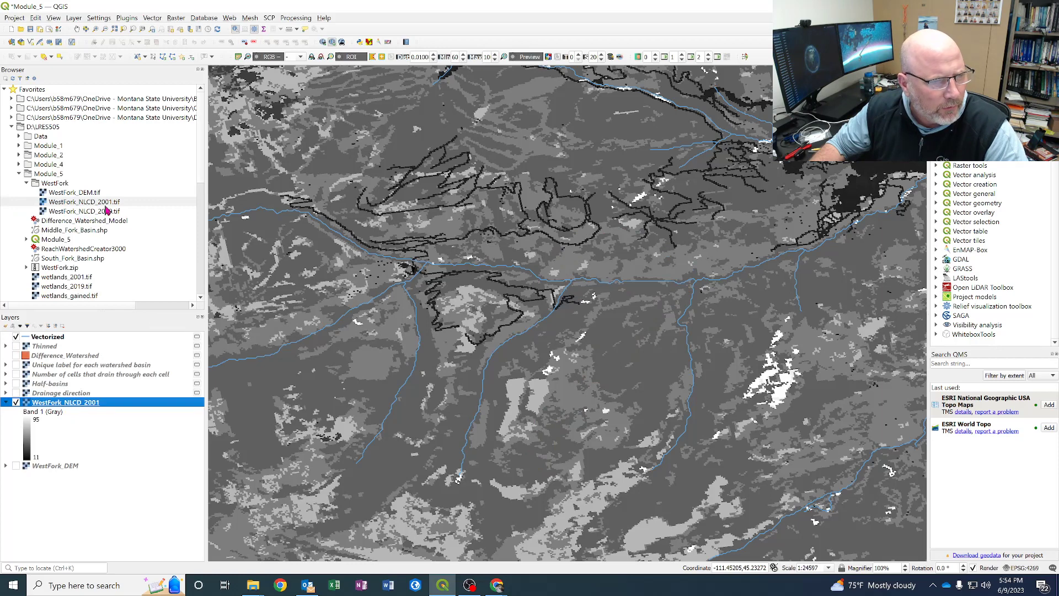
double_click(69, 214)
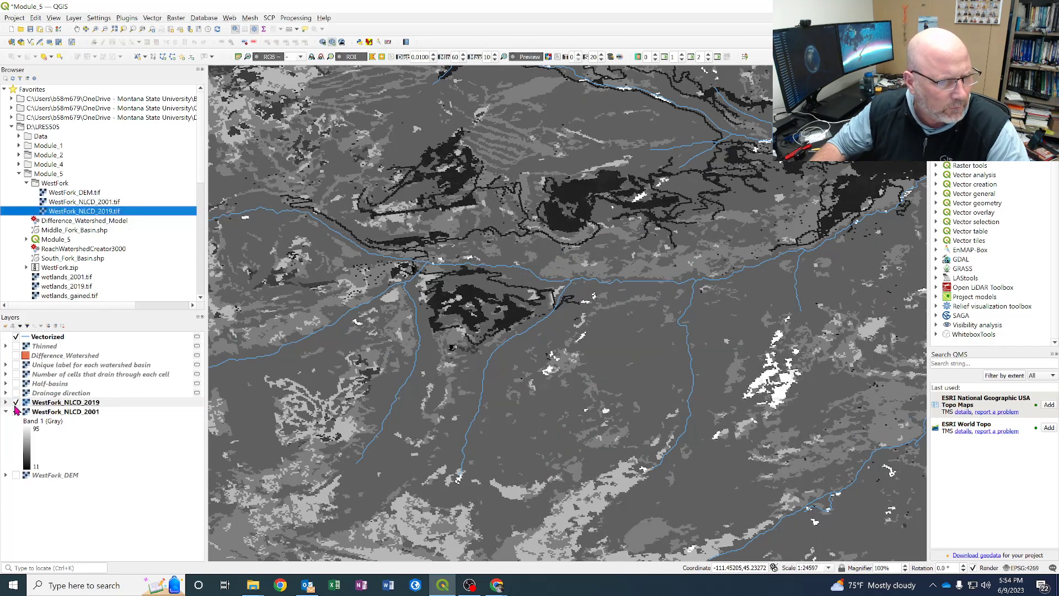
- Collapse the WestFork_NLCD_2001 layer's legend and zoom the map to that layer's full extent
left_click(6, 411)
left_click(67, 412)
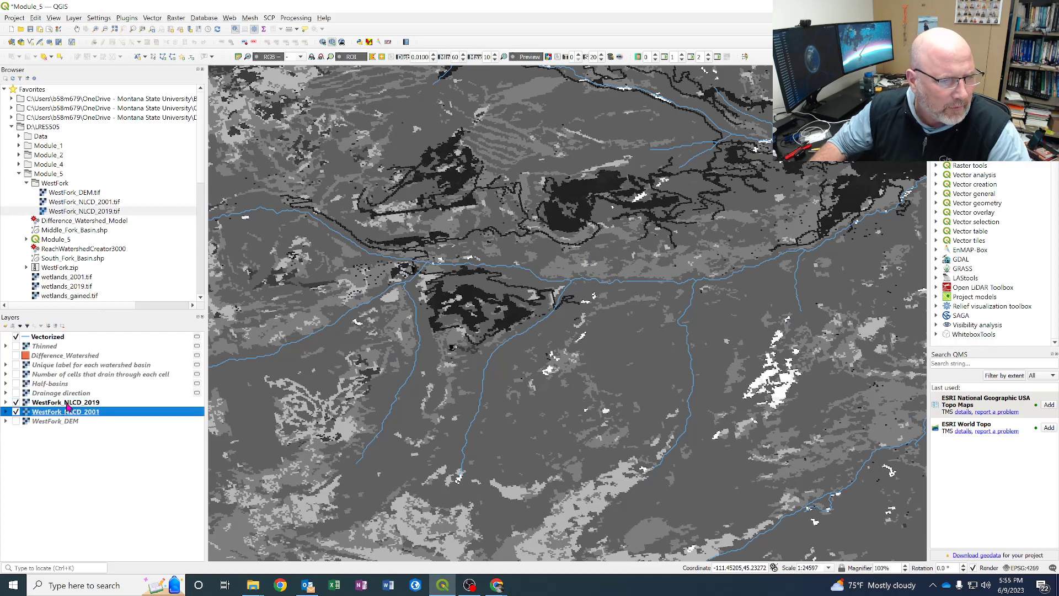
right_click(69, 413)
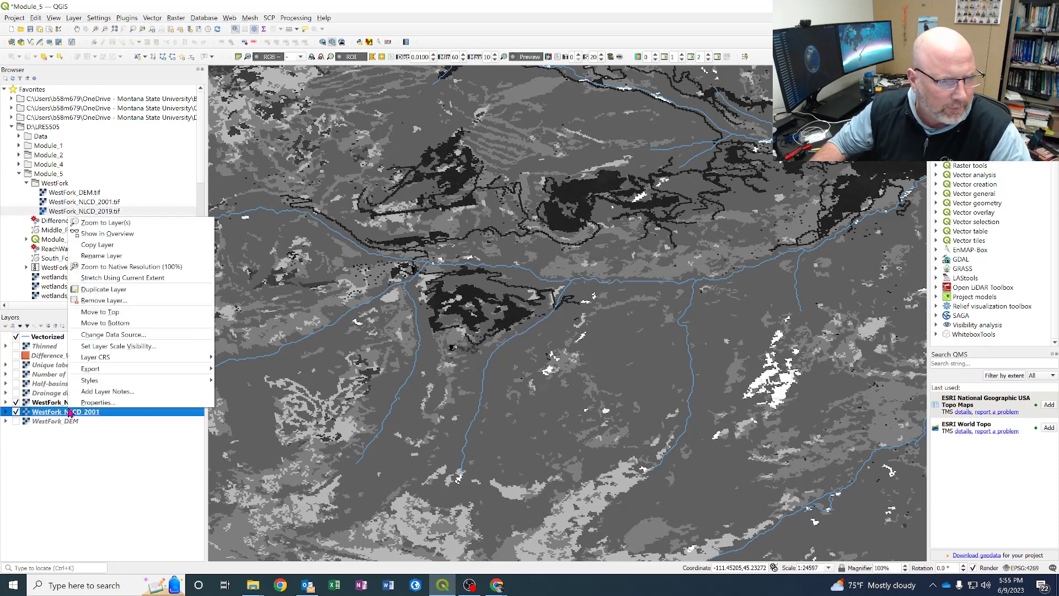
left_click(139, 223)
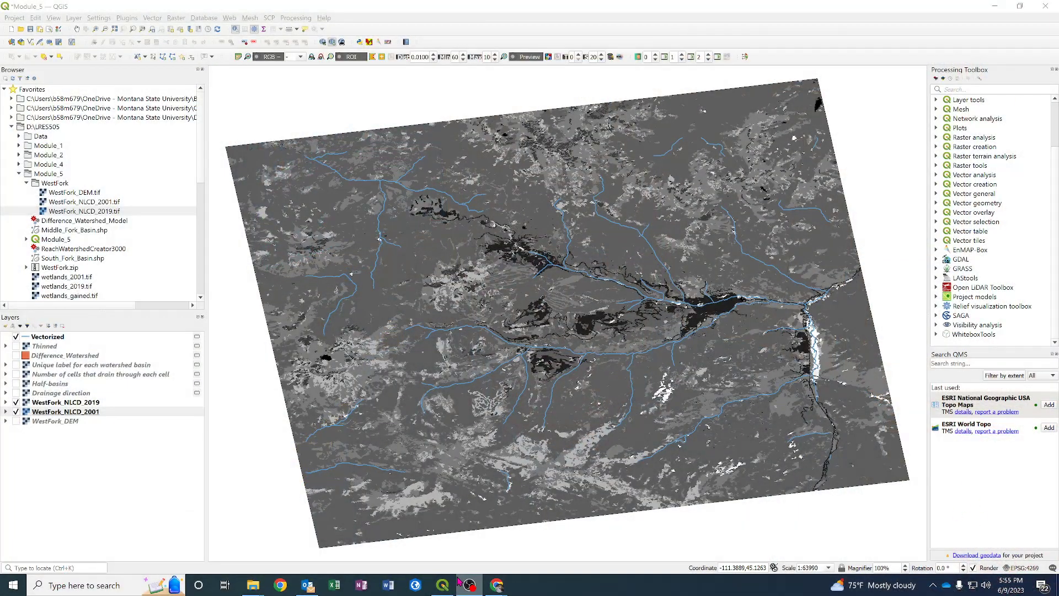
- Switch to the MRLC website in Chrome, skim its home page and open the data downloads page
mouse_move(497, 585)
left_click(540, 509)
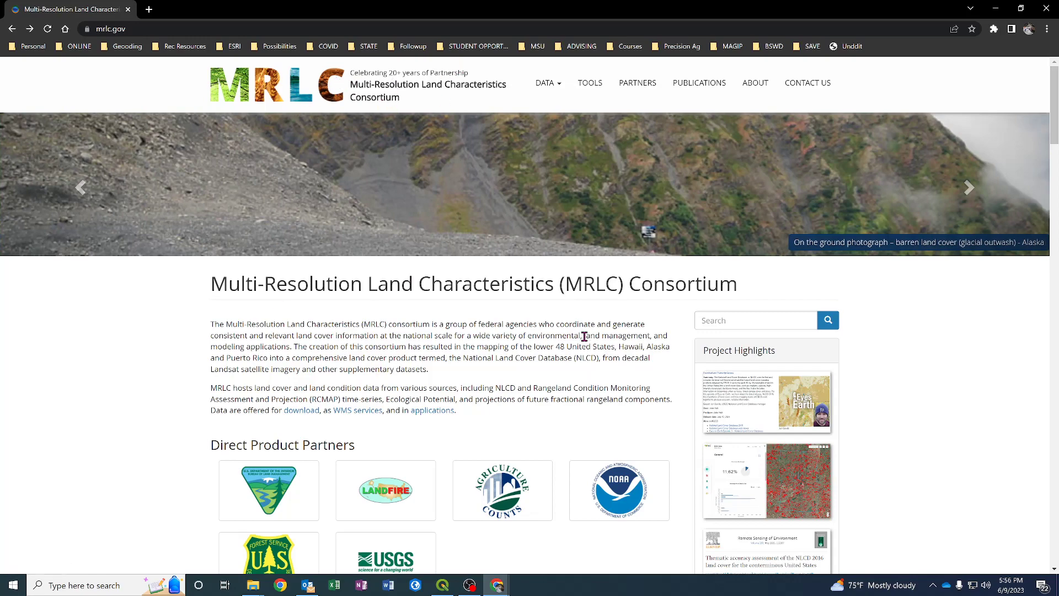
scroll(552, 363, "down", 3)
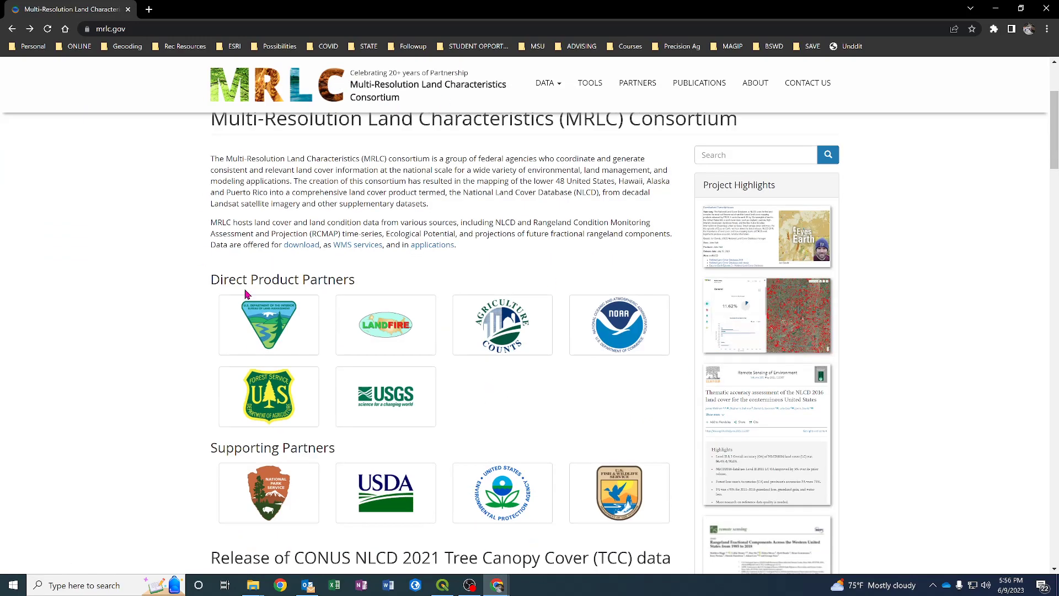
scroll(590, 403, "down", 2)
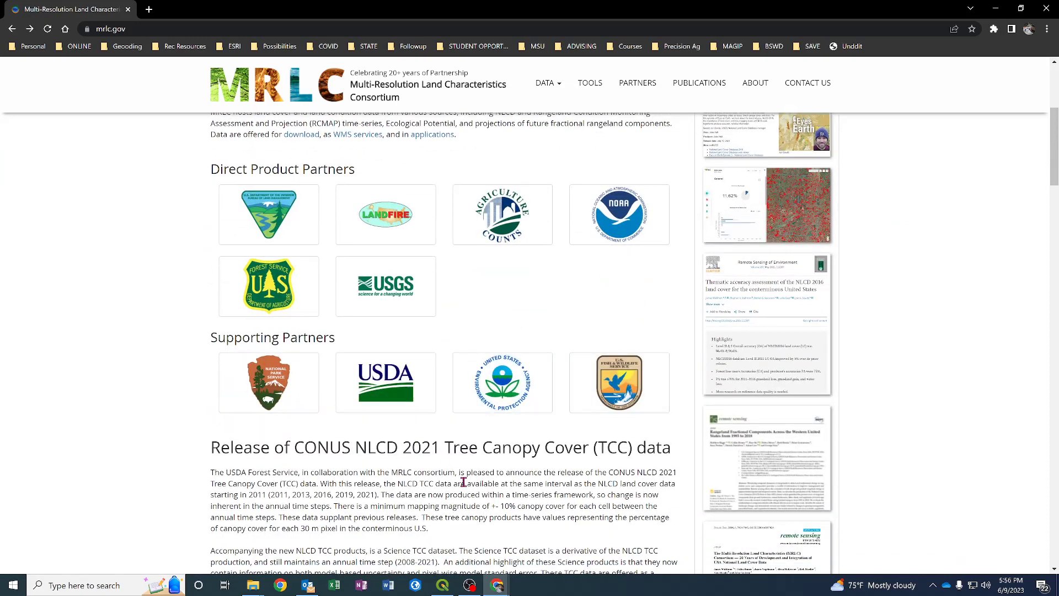
scroll(607, 535, "up", 4)
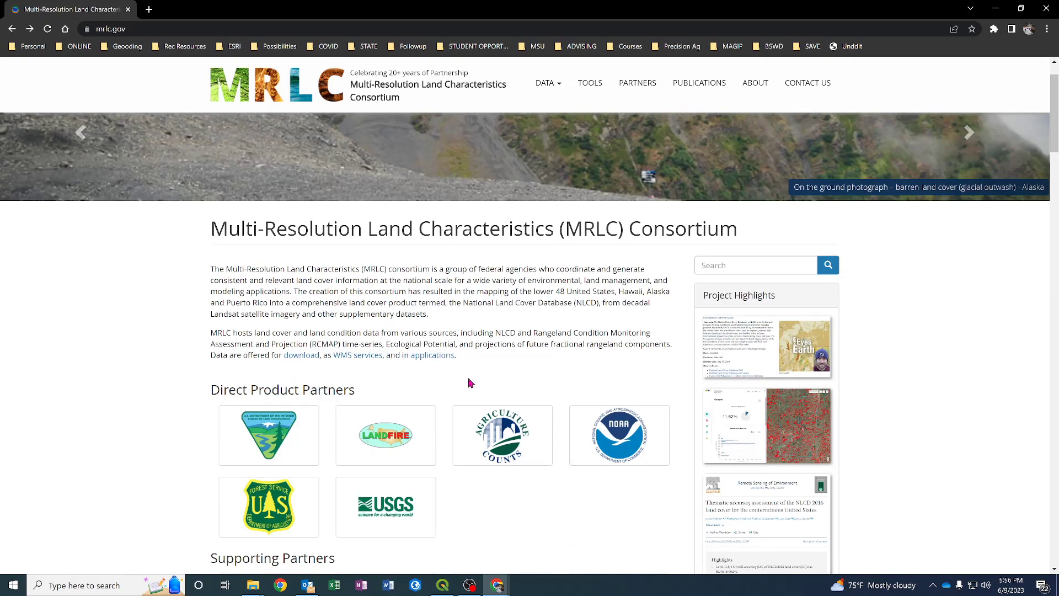
mouse_move(549, 84)
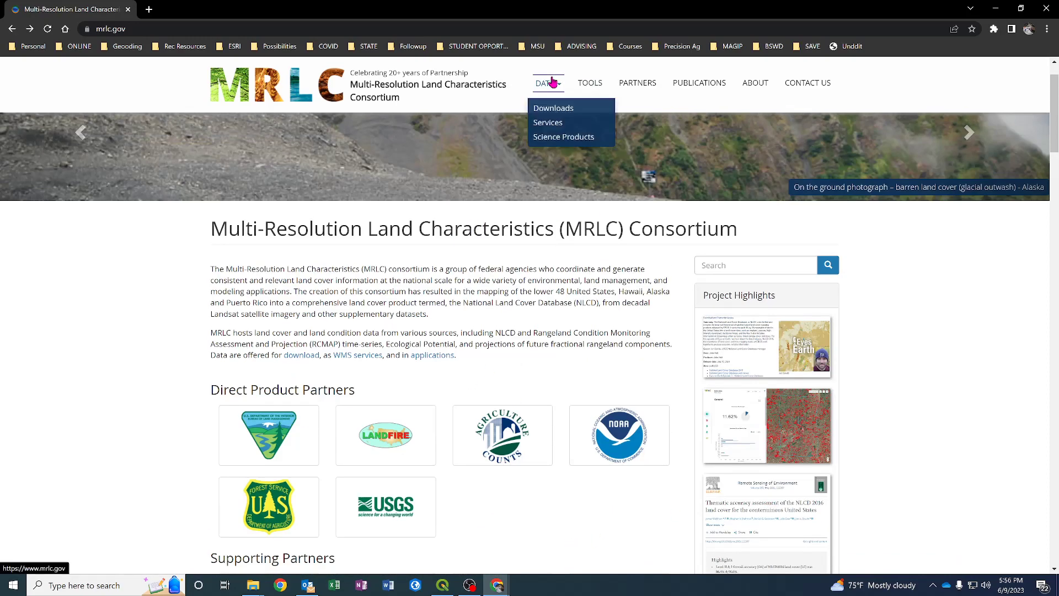
left_click(569, 108)
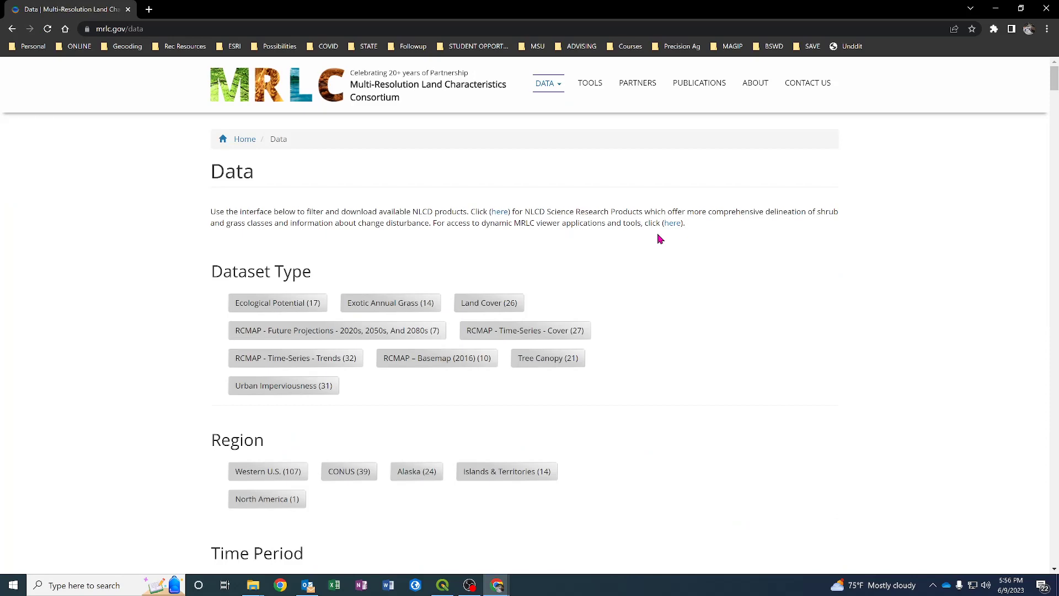
- Examine the dataset type, region and time period filters available on the MRLC data page
scroll(718, 303, "down", 3)
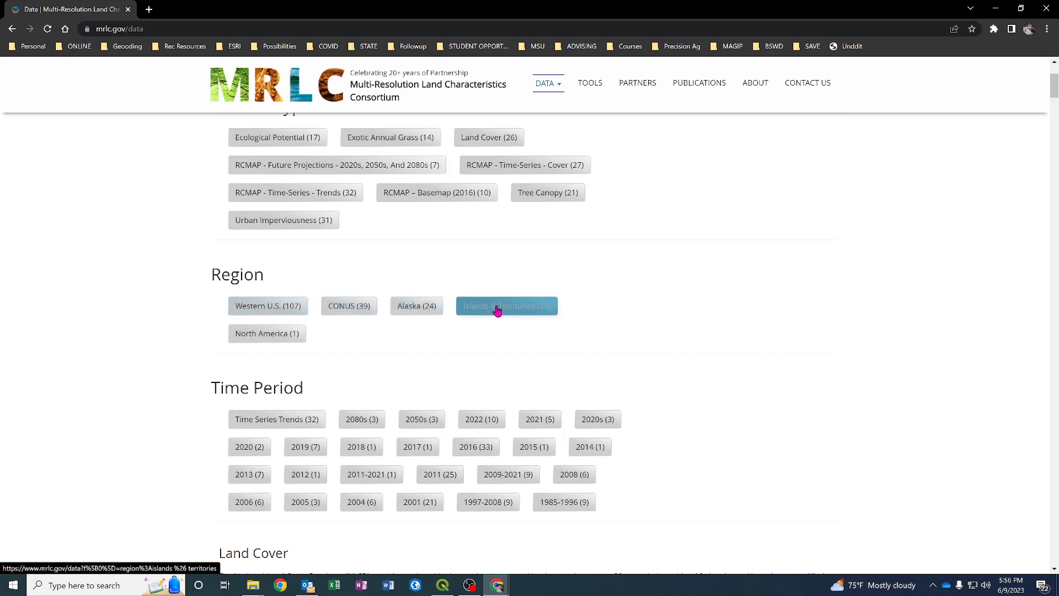
scroll(466, 303, "up", 2)
scroll(409, 236, "down", 3)
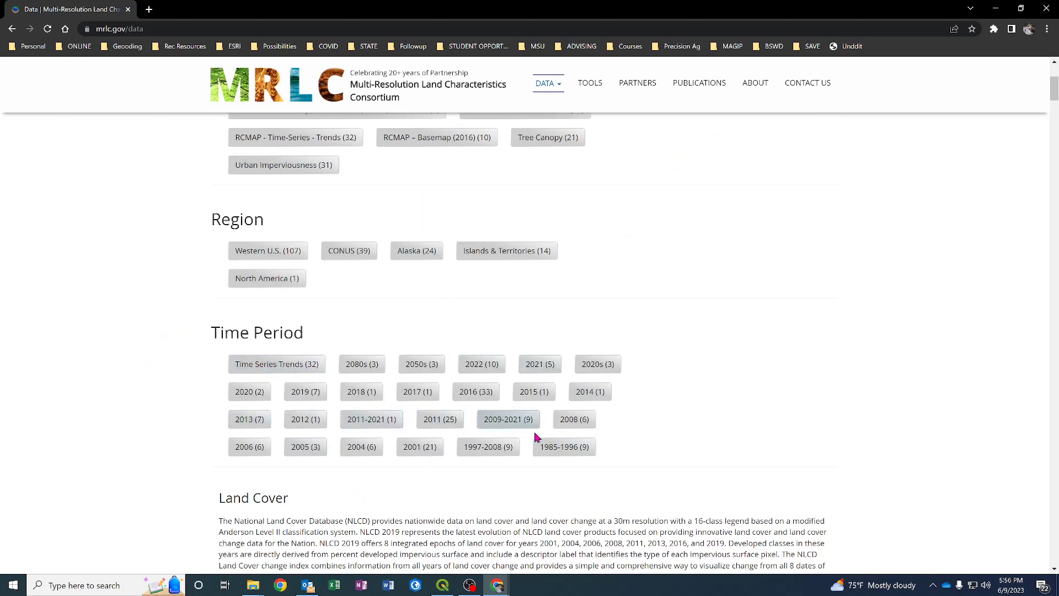
scroll(677, 452, "up", 4)
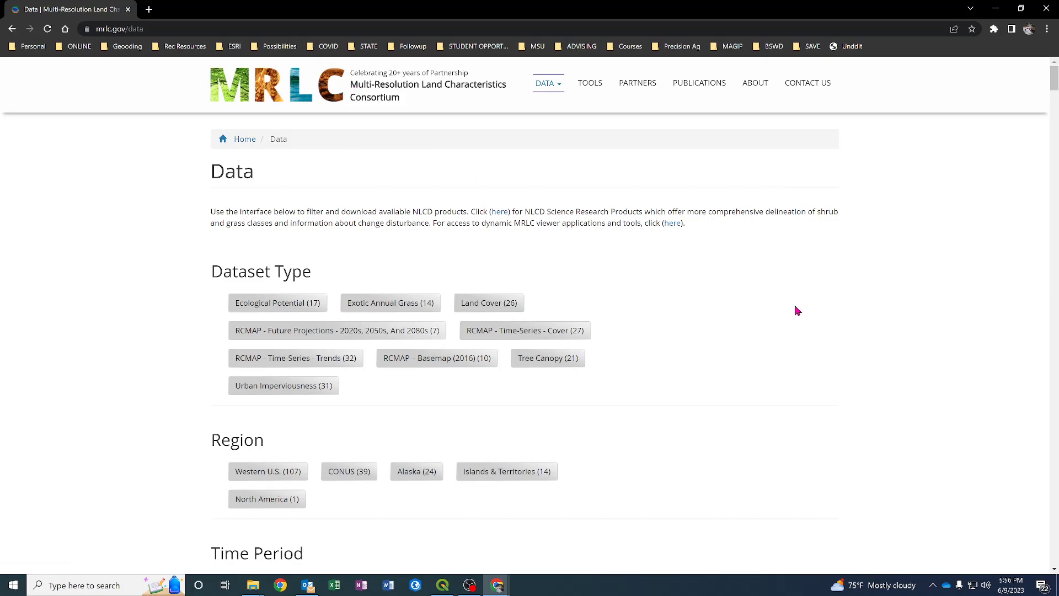
scroll(795, 315, "down", 9)
scroll(816, 336, "up", 7)
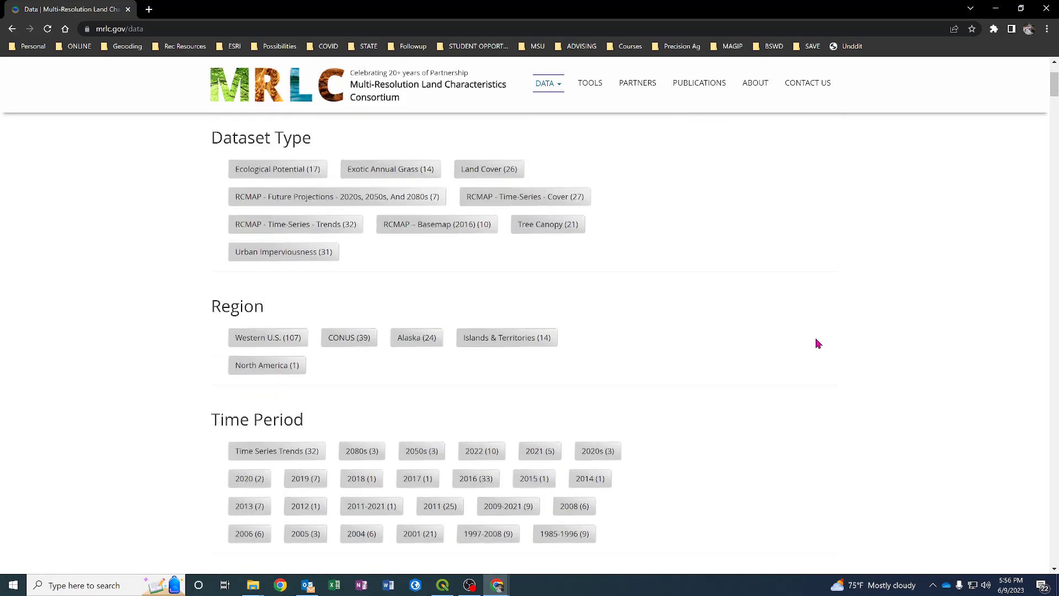
scroll(818, 343, "up", 2)
scroll(818, 344, "down", 2)
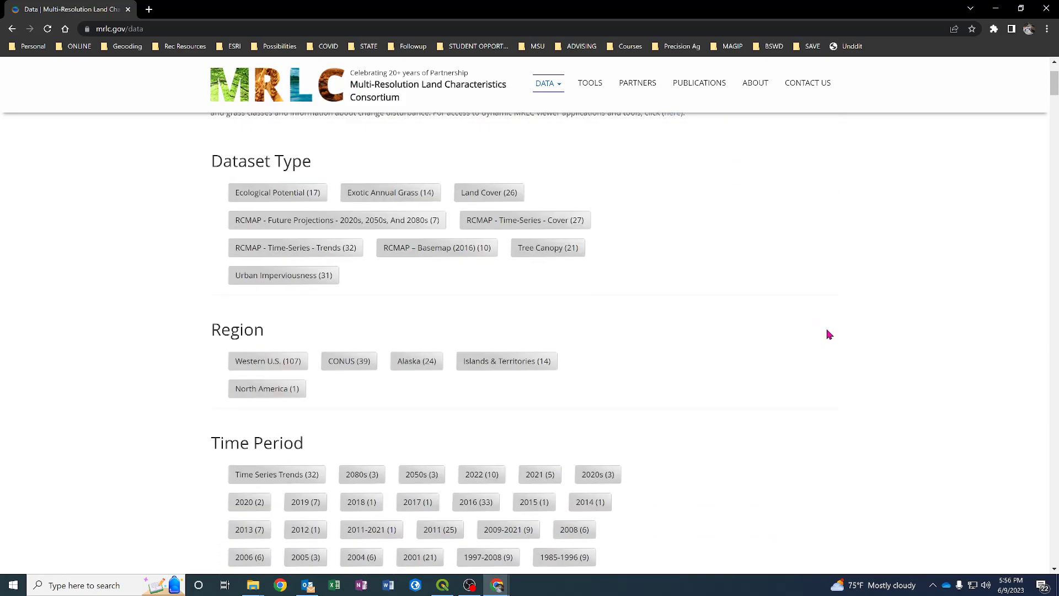
scroll(827, 331, "down", 5)
scroll(828, 326, "up", 7)
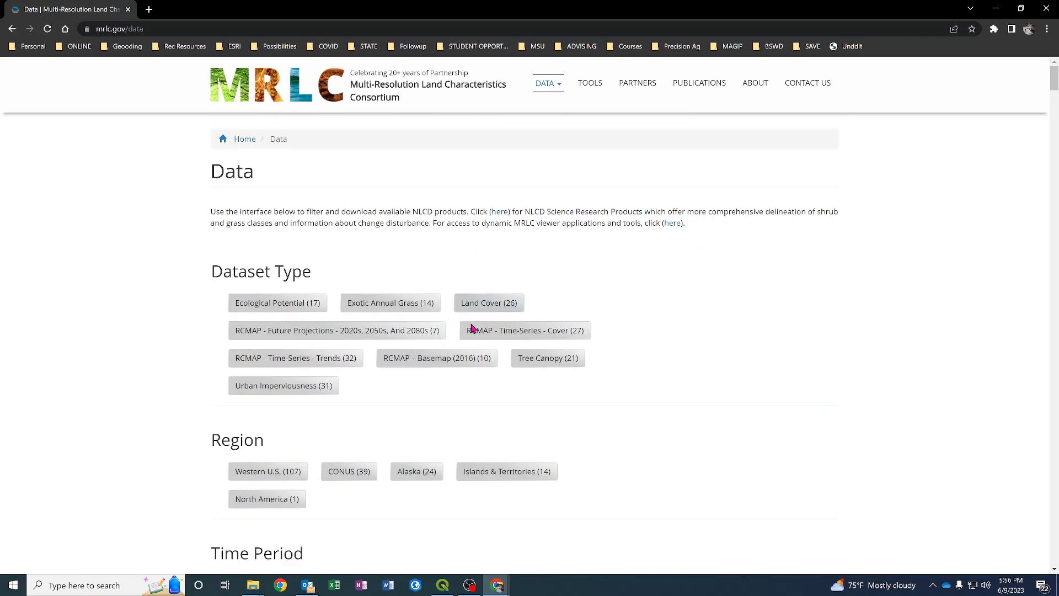
- Filter the MRLC datasets by Land Cover and look over the time periods and products offered
left_click(307, 332)
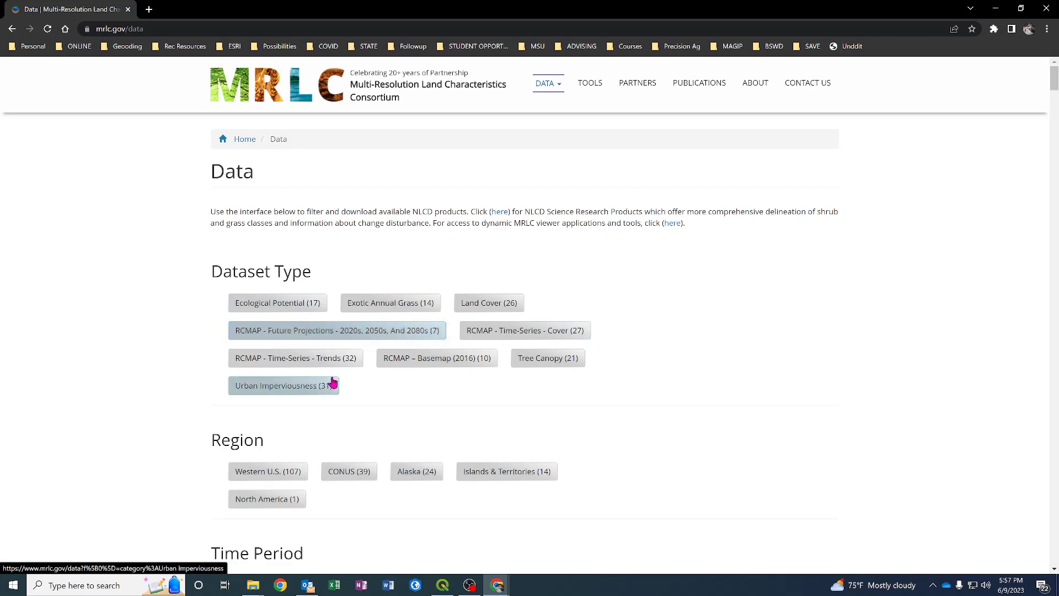
left_click(490, 311)
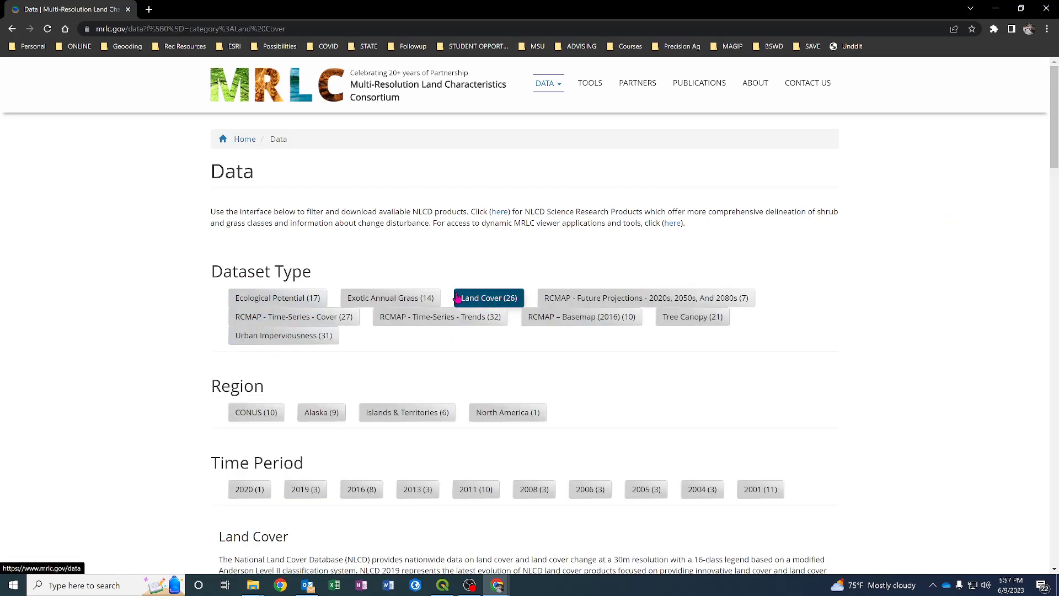
scroll(591, 213, "down", 2)
scroll(711, 371, "down", 2)
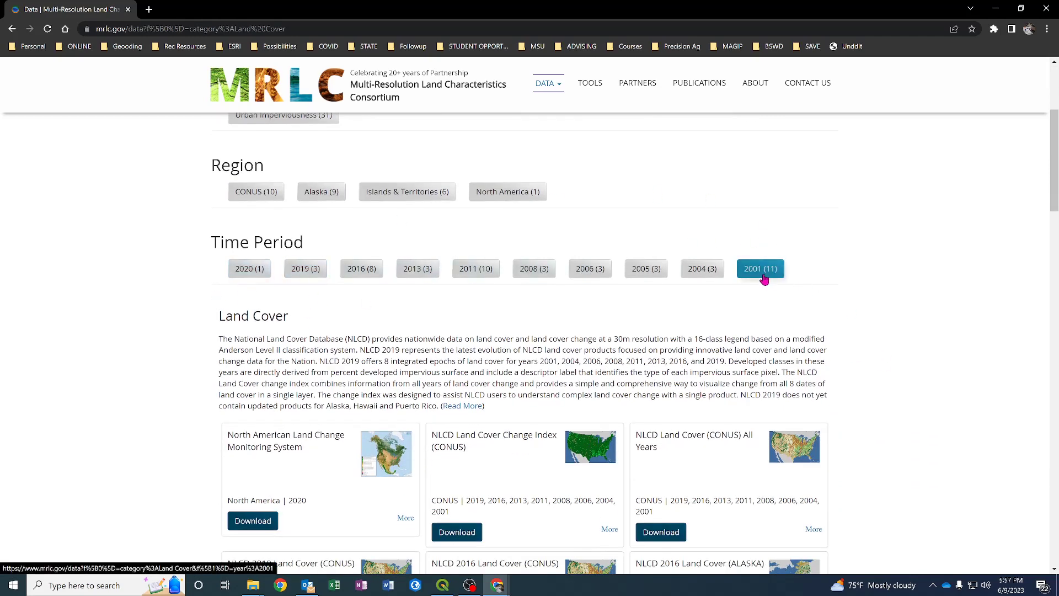
scroll(994, 309, "down", 3)
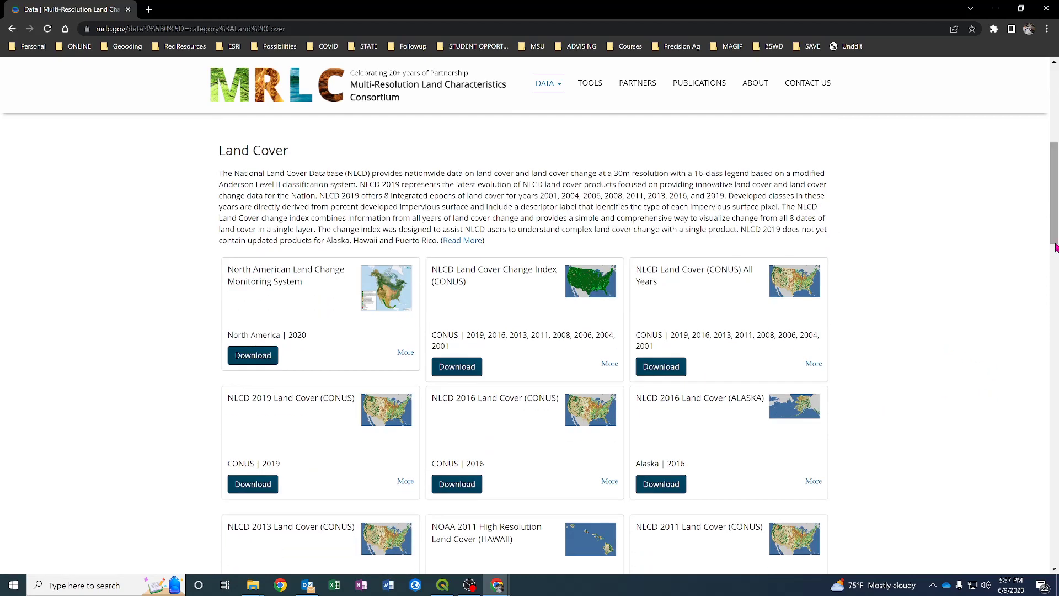
- Open the legend of the NLCD Land Cover (CONUS) All Years product and review the class values and descriptions
left_click(814, 364)
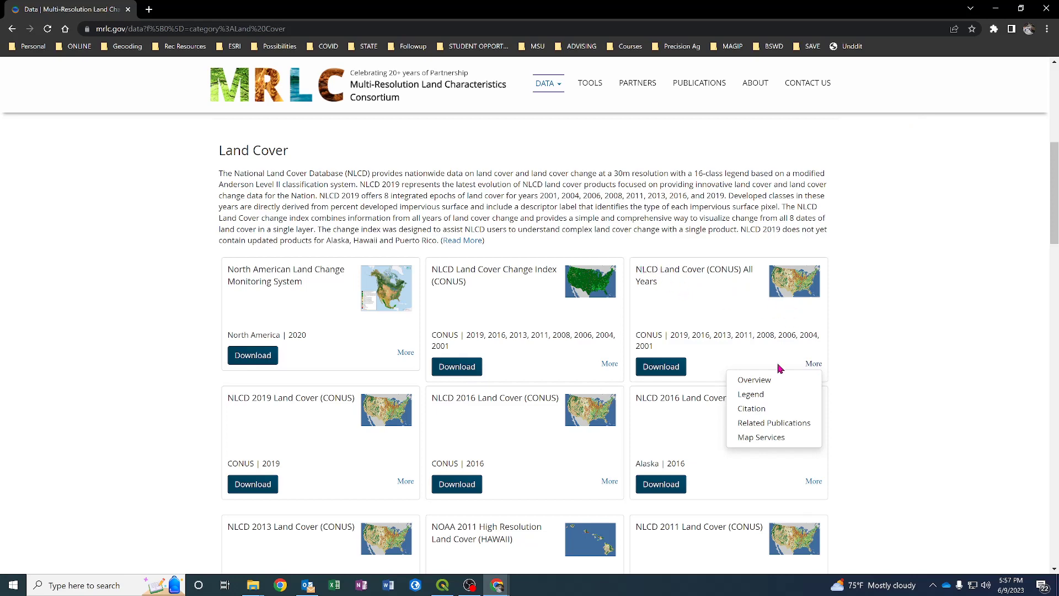
left_click(782, 395)
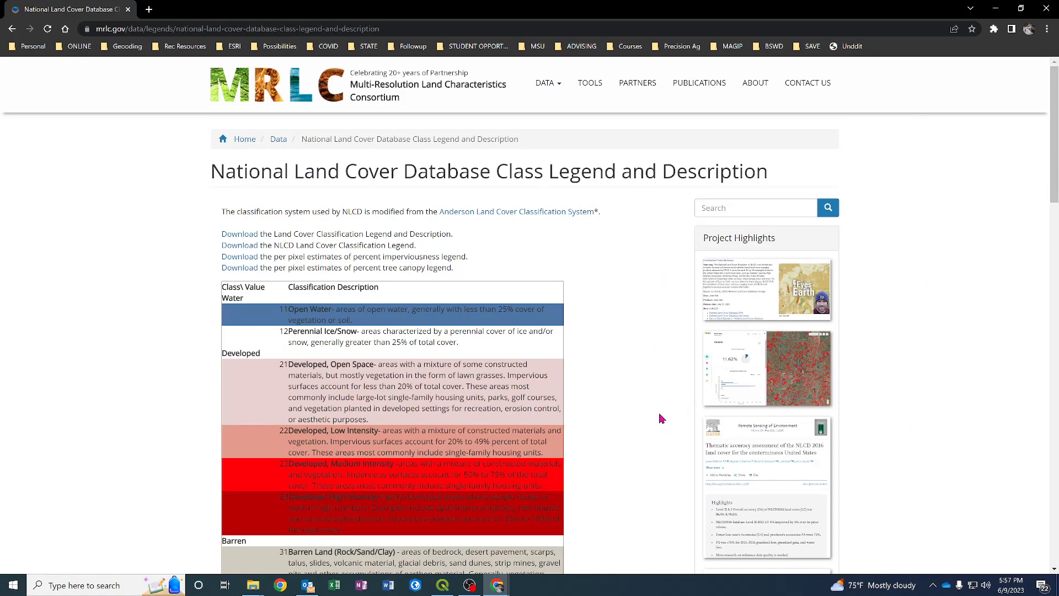
scroll(535, 405, "down", 5)
scroll(534, 403, "up", 5)
- Return to QGIS and identify the 2019 and 2001 NLCD class values in the white patch south of the stream
left_click(996, 9)
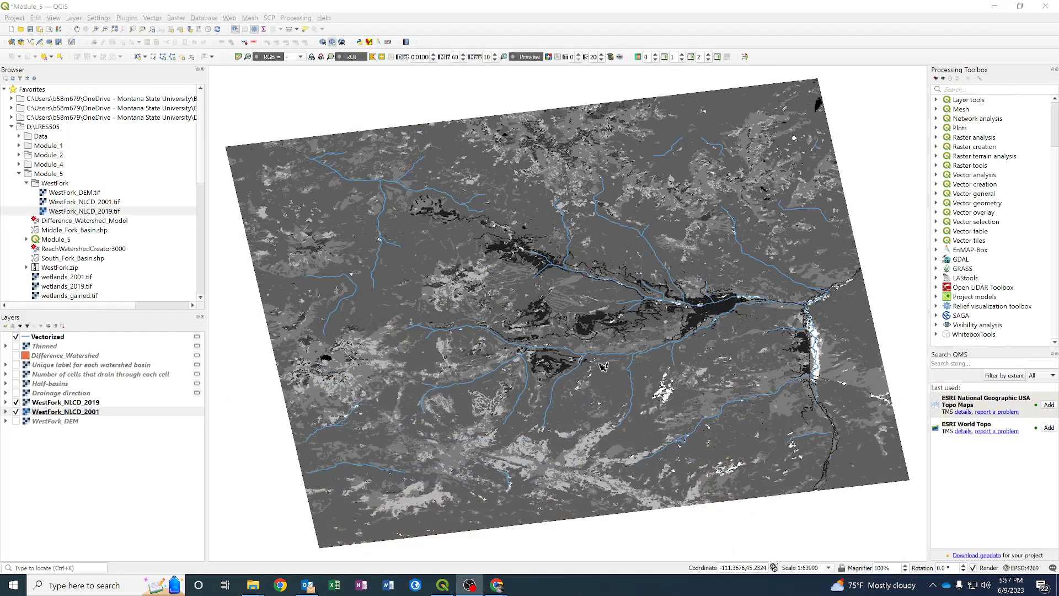
left_click(238, 29)
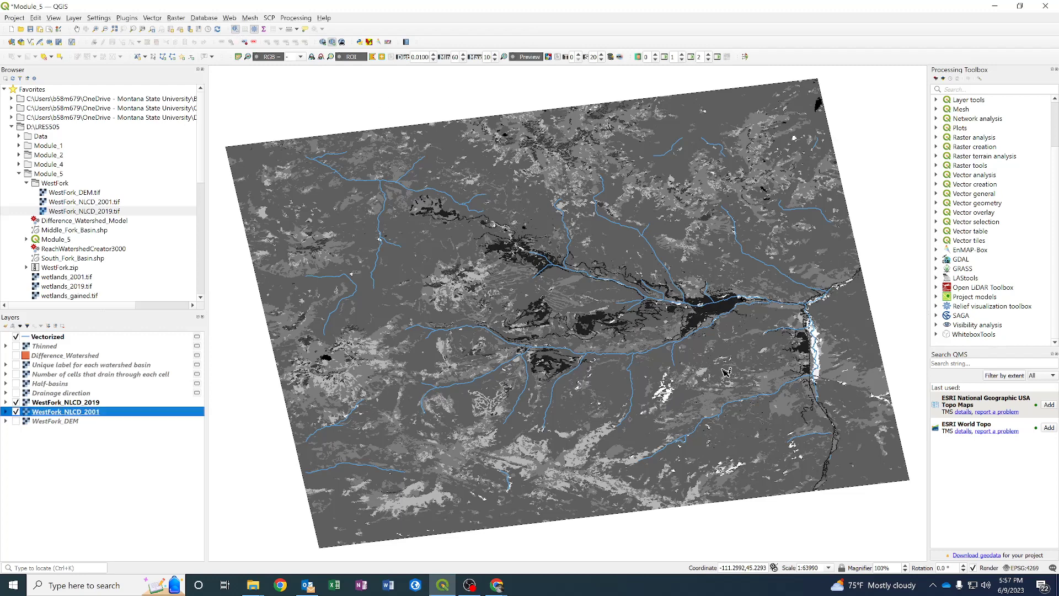
scroll(717, 369, "up", 2)
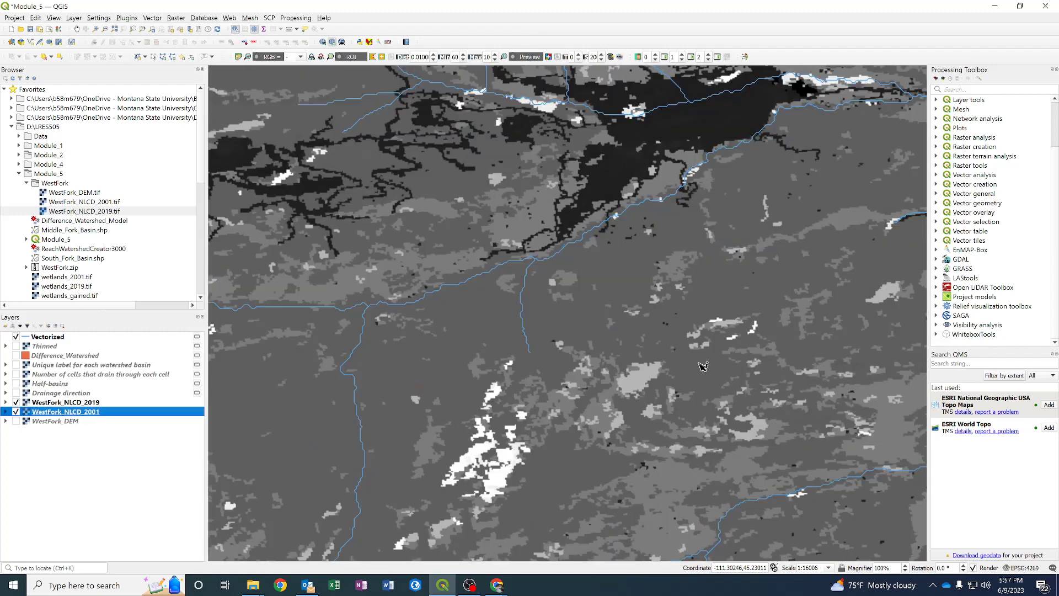
left_click(505, 459)
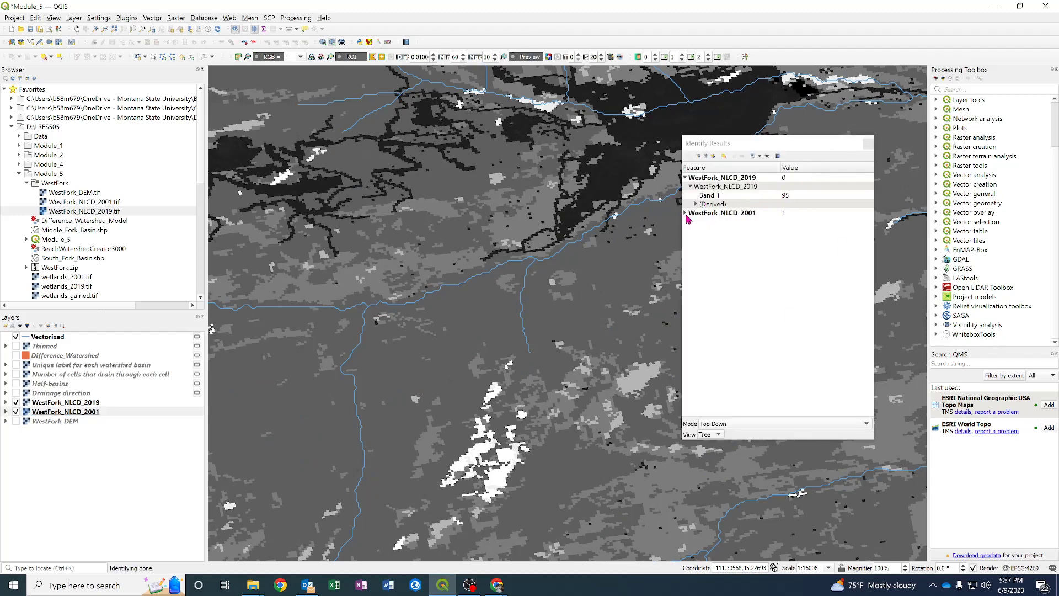
left_click(685, 213)
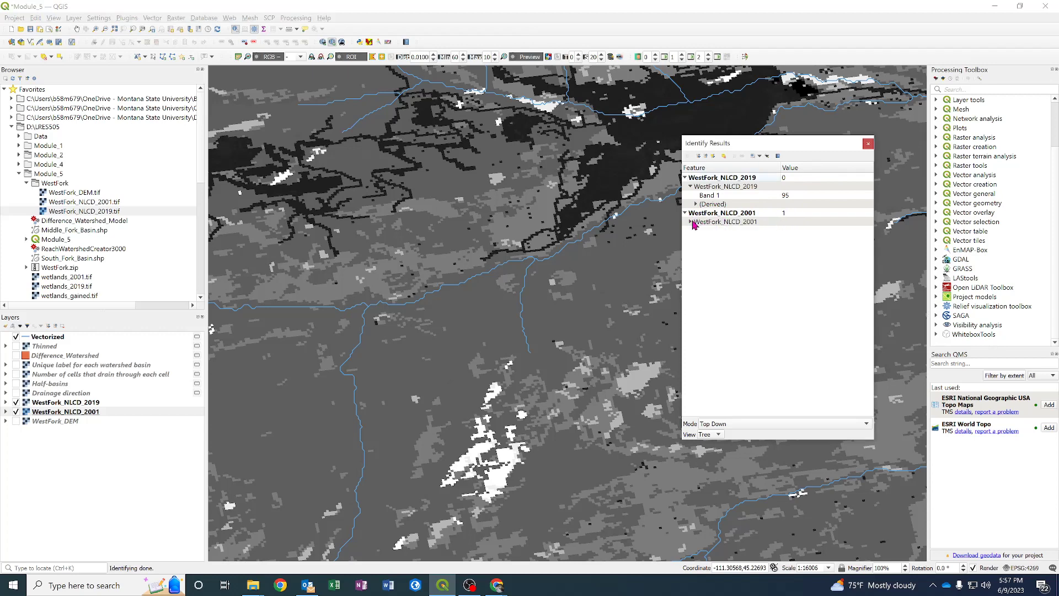
left_click(691, 221)
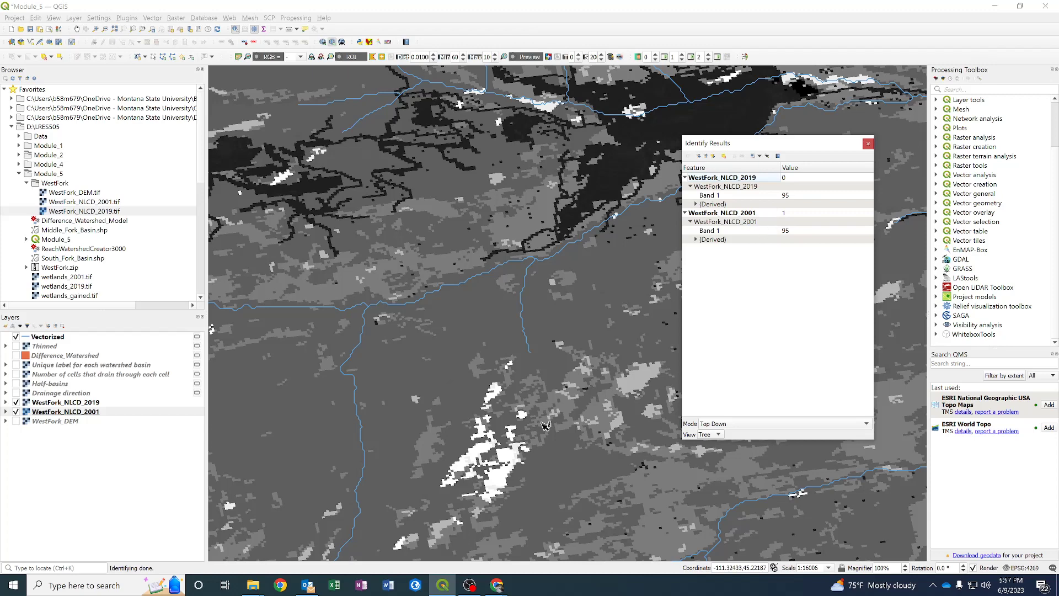
- Identify the 2019 and 2001 NLCD values in the dark gray area north of the white patch, and query the white patch again
left_click(587, 316)
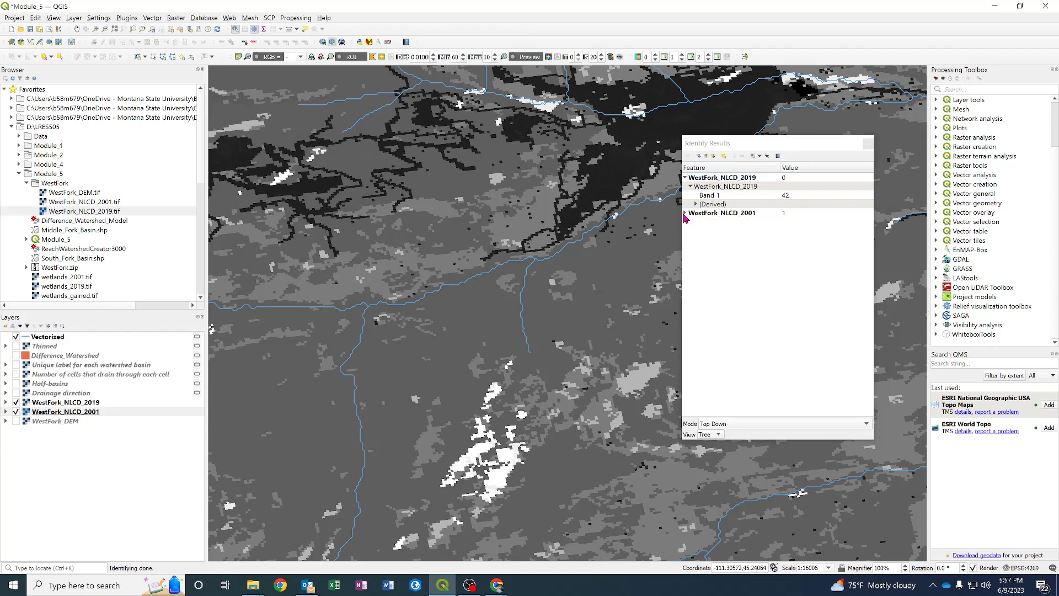
left_click(687, 215)
left_click(690, 221)
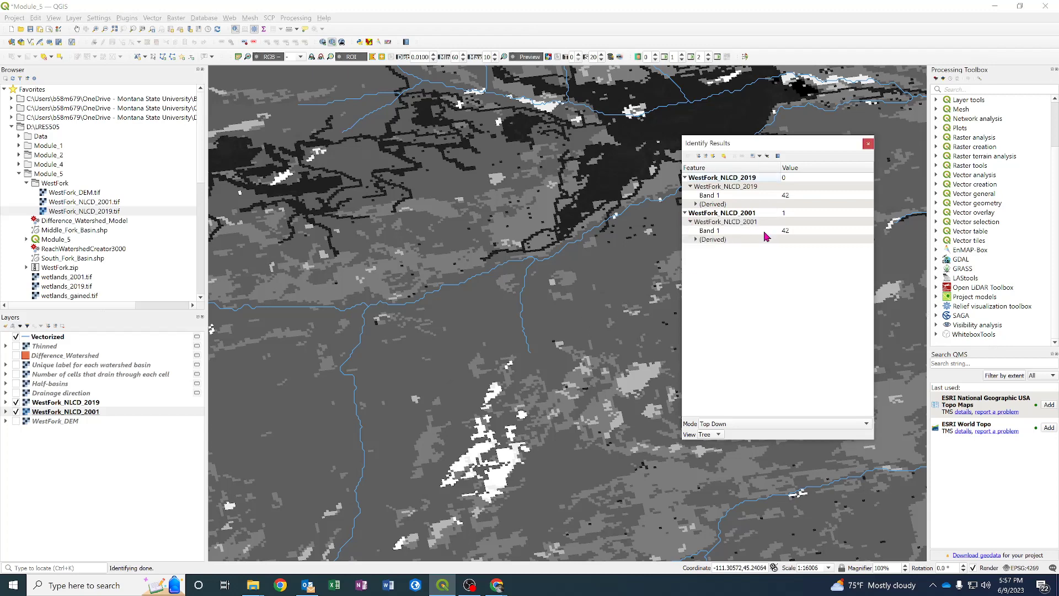
left_click(511, 461)
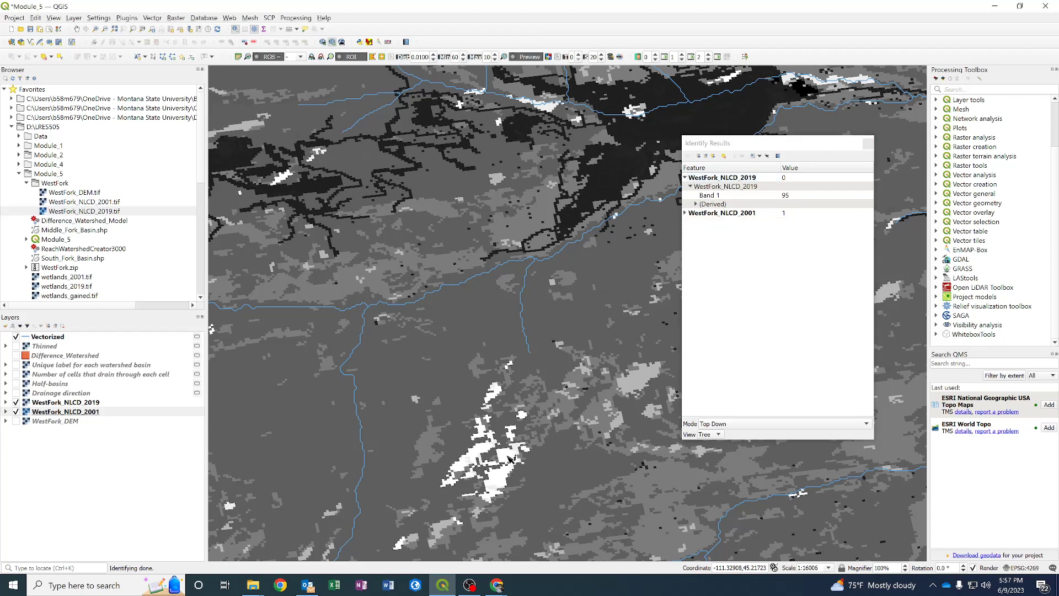
- Expand the WestFork_NLCD_2001 identify result down to its Band 1 value to compare it with the 2019 value
left_click(687, 215)
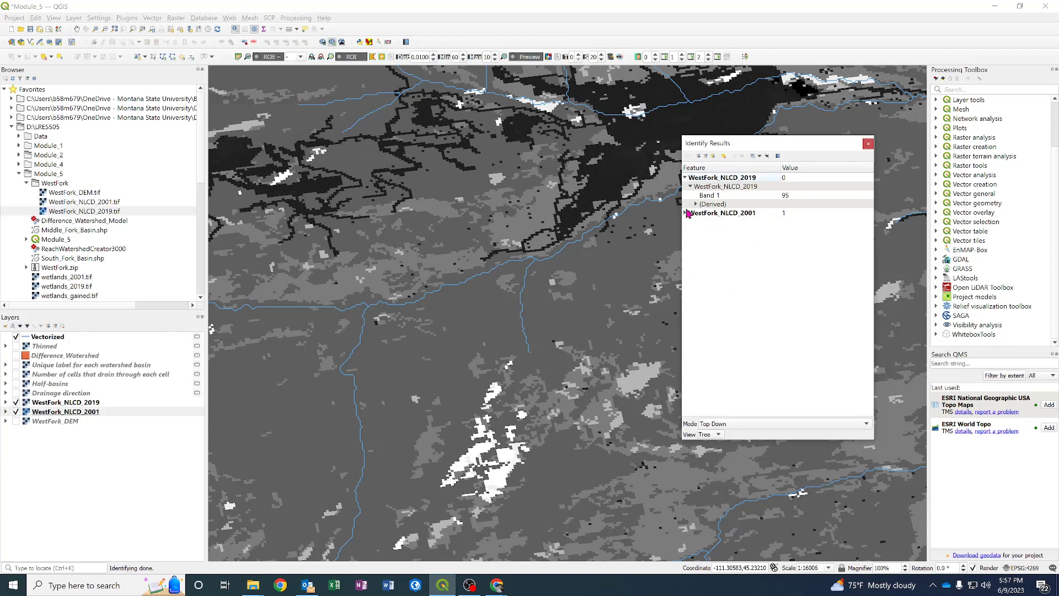
left_click(686, 214)
left_click(689, 222)
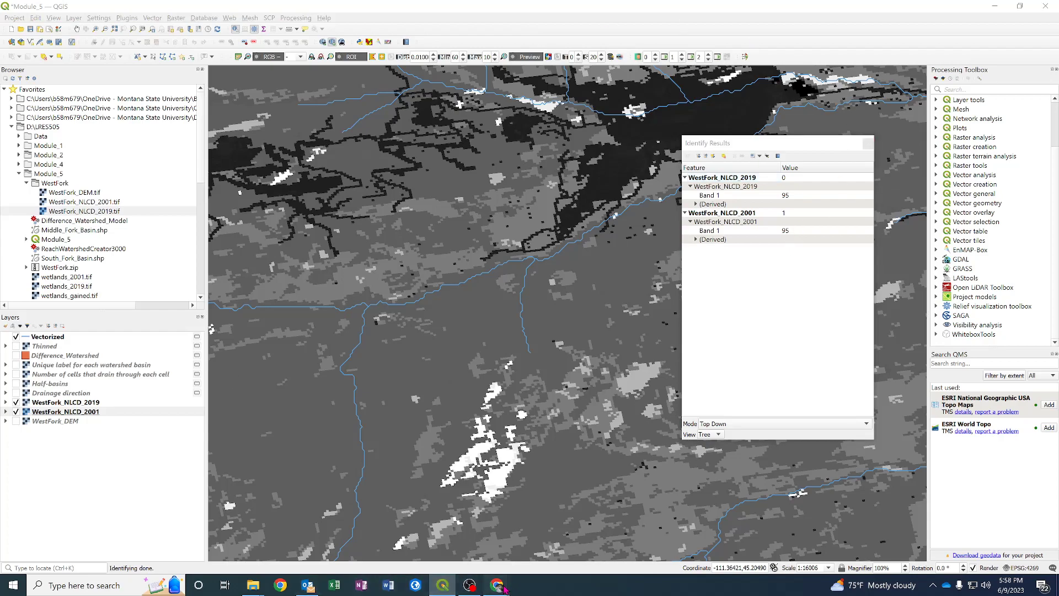
- Switch to the MRLC legend page in the browser, look up class value 95, and review the other class descriptions
mouse_move(500, 586)
left_click(534, 513)
scroll(322, 304, "down", 15)
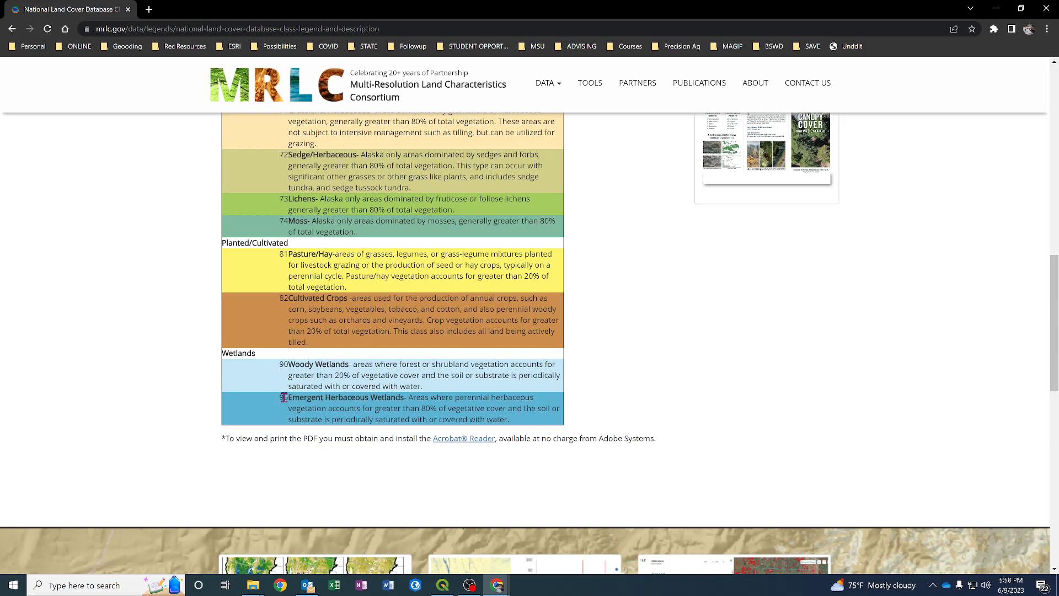
left_click_drag(281, 397, 409, 401)
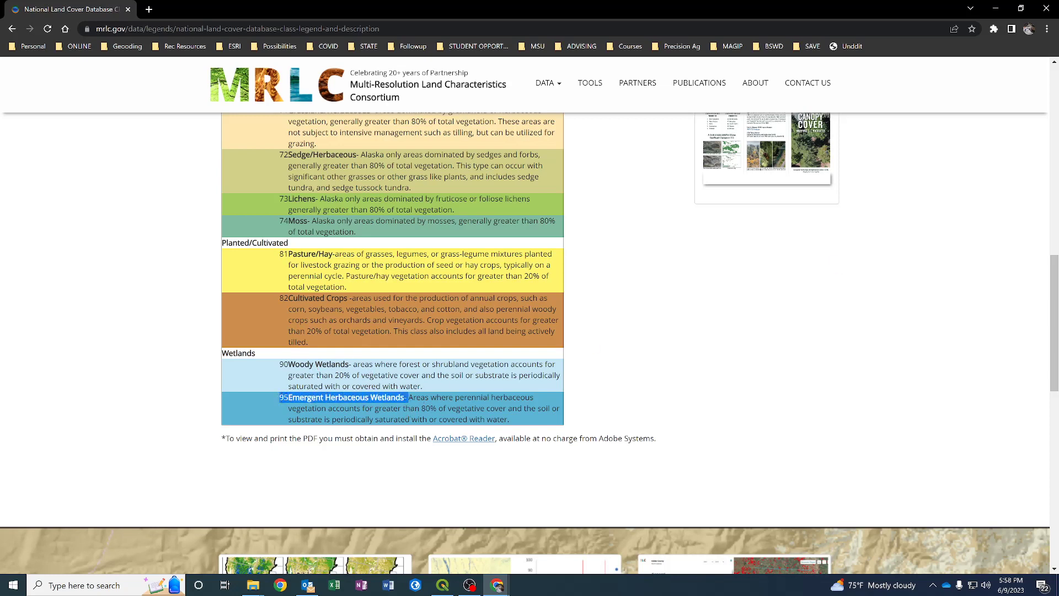
scroll(331, 391, "up", 15)
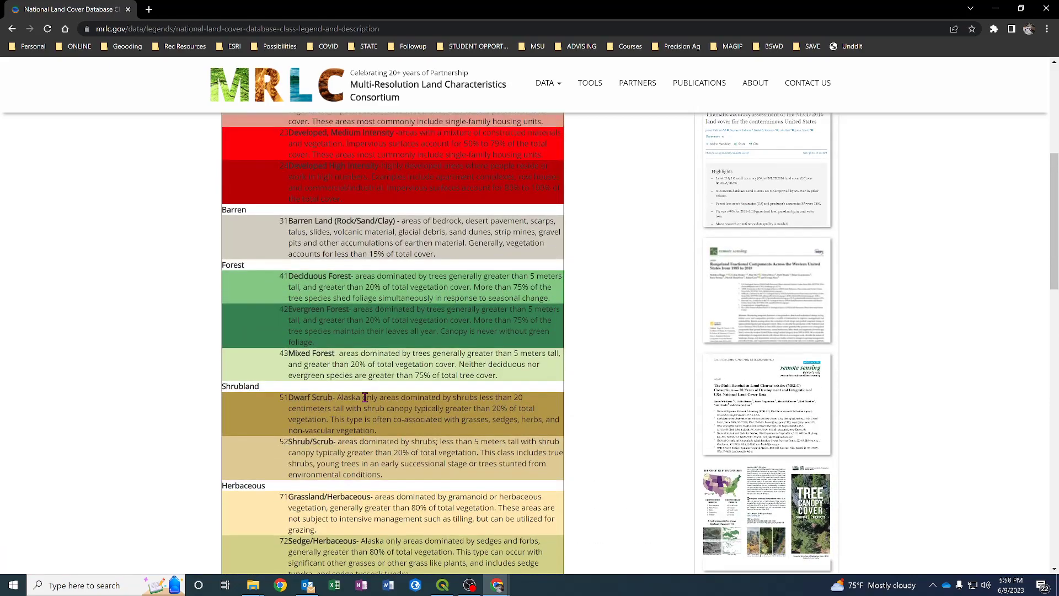
scroll(367, 270, "down", 15)
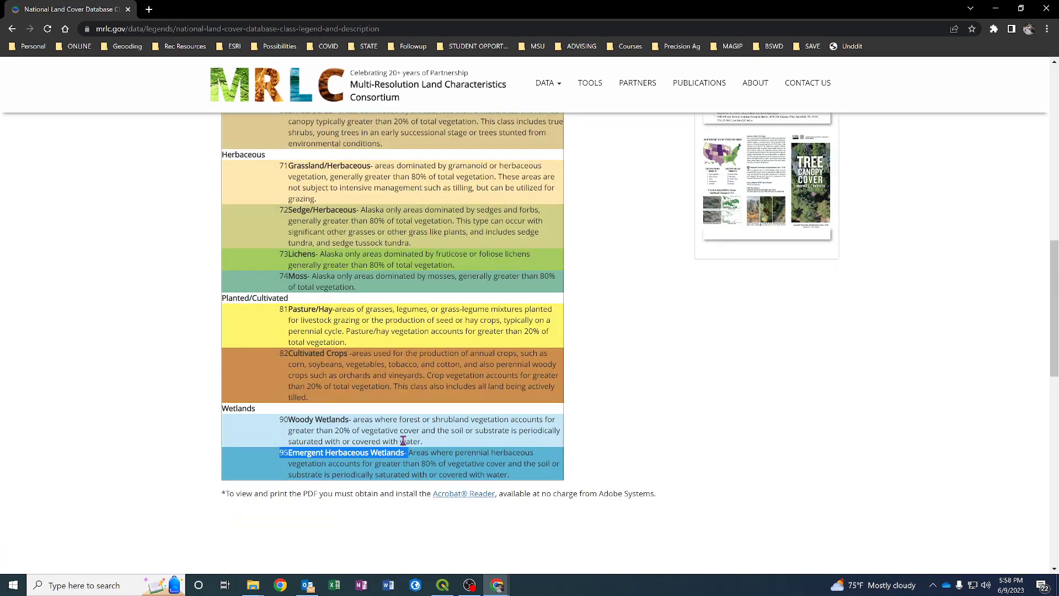
scroll(439, 448, "up", 10)
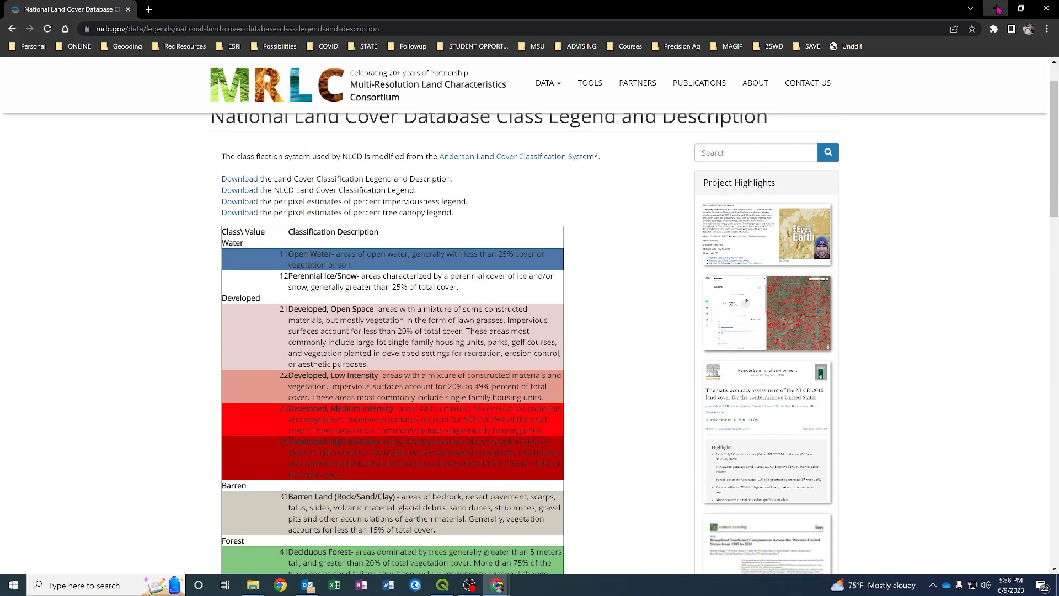
- Return to QGIS, close the identify results, and open the symbology settings of the WestFork_NLCD_2001 layer
left_click(996, 8)
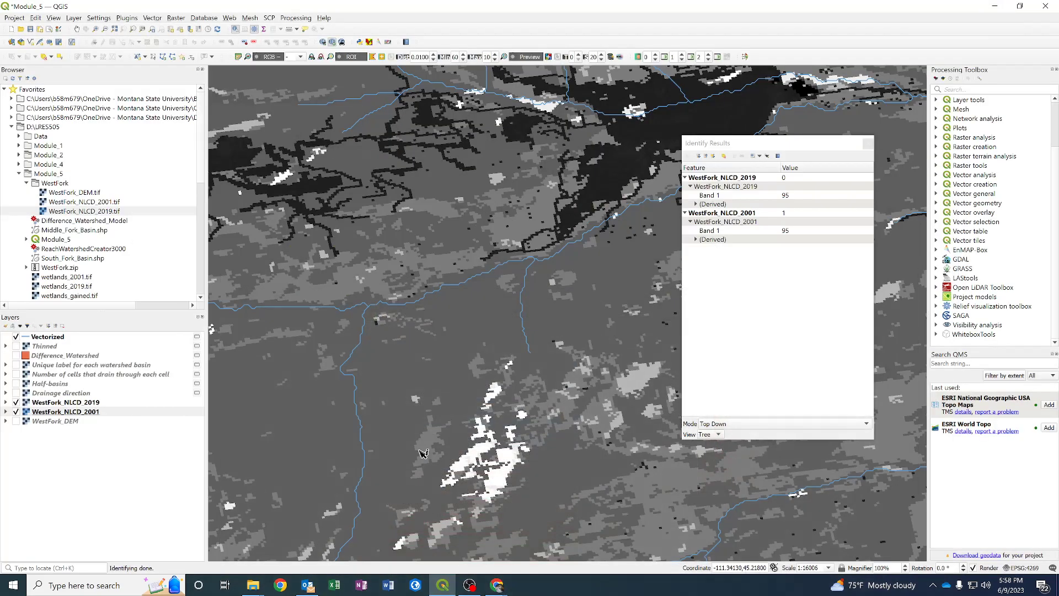
left_click(868, 143)
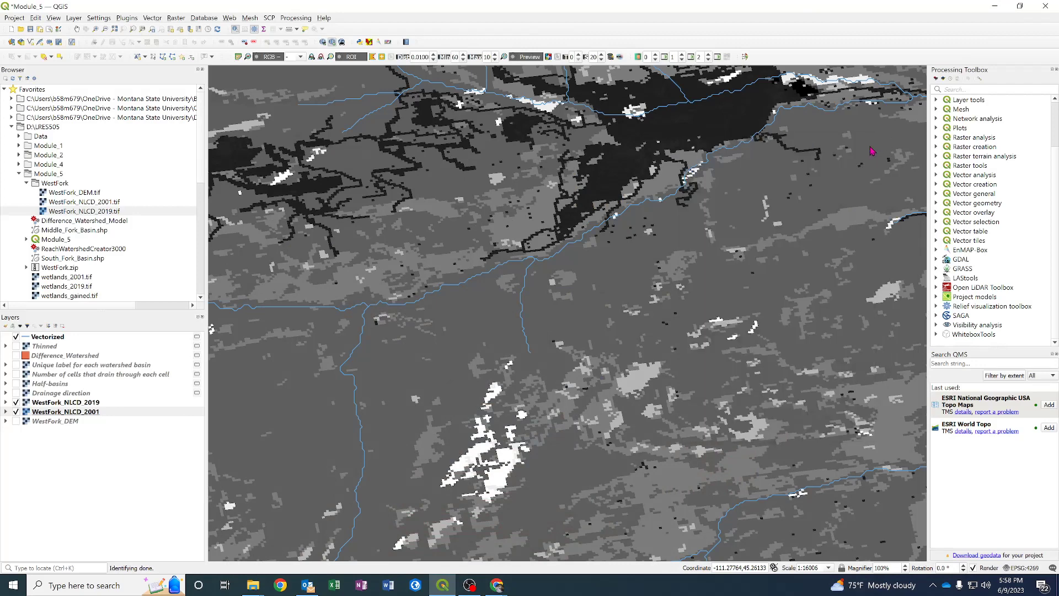
double_click(98, 412)
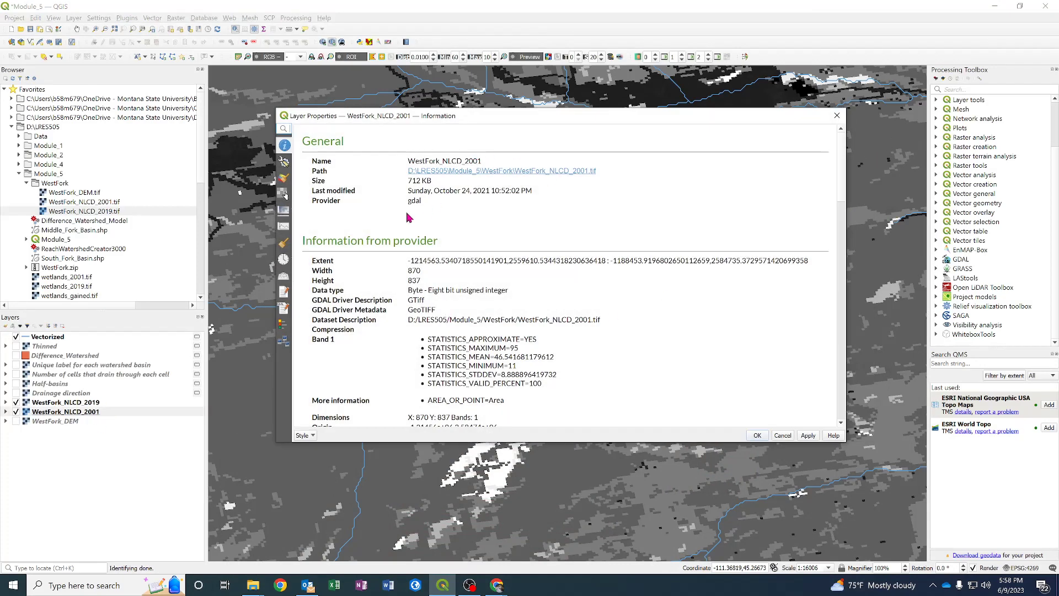
left_click(284, 178)
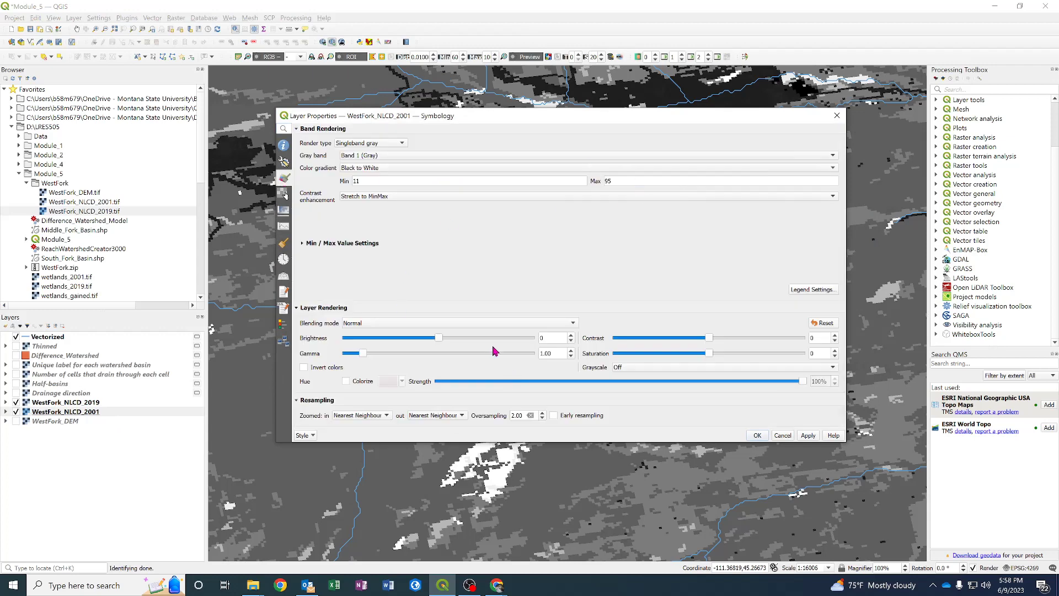
- Classify WestFork_NLCD_2001 with the Paletted/Unique values renderer in random colors and check the entry for class 95
left_click(369, 144)
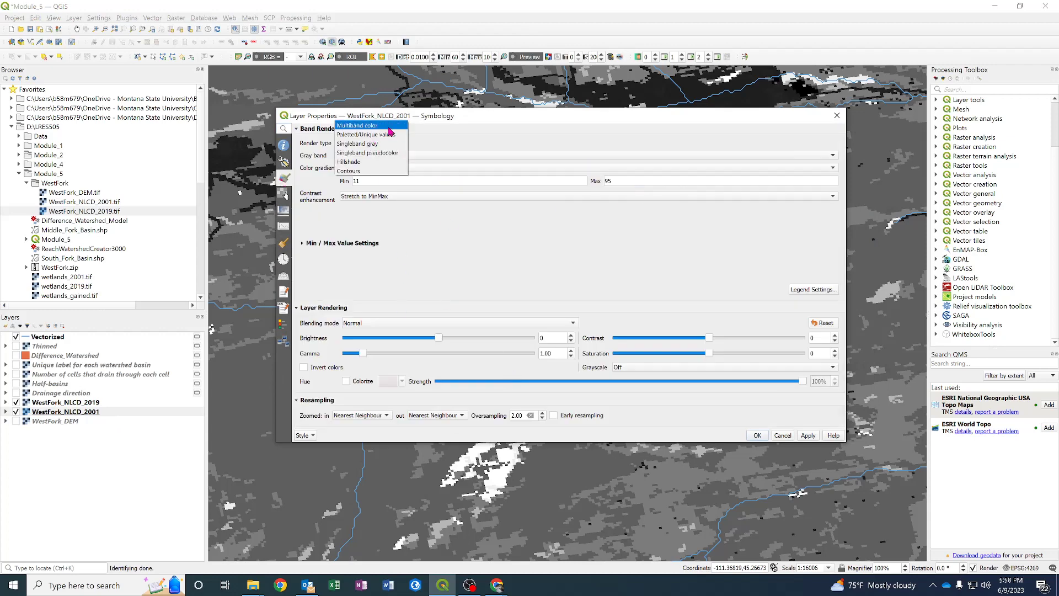
left_click(395, 135)
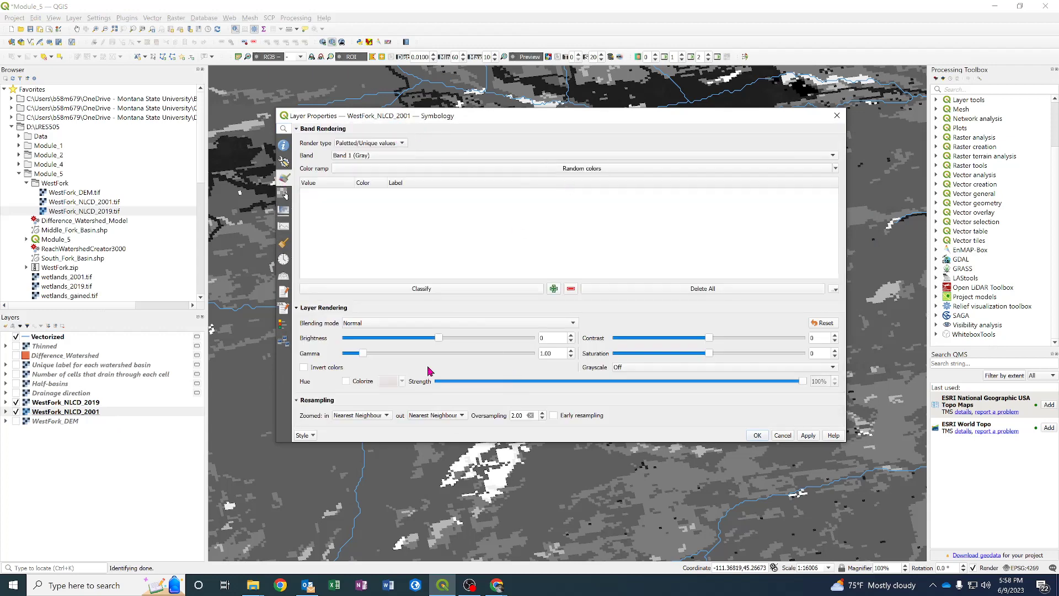
left_click(434, 288)
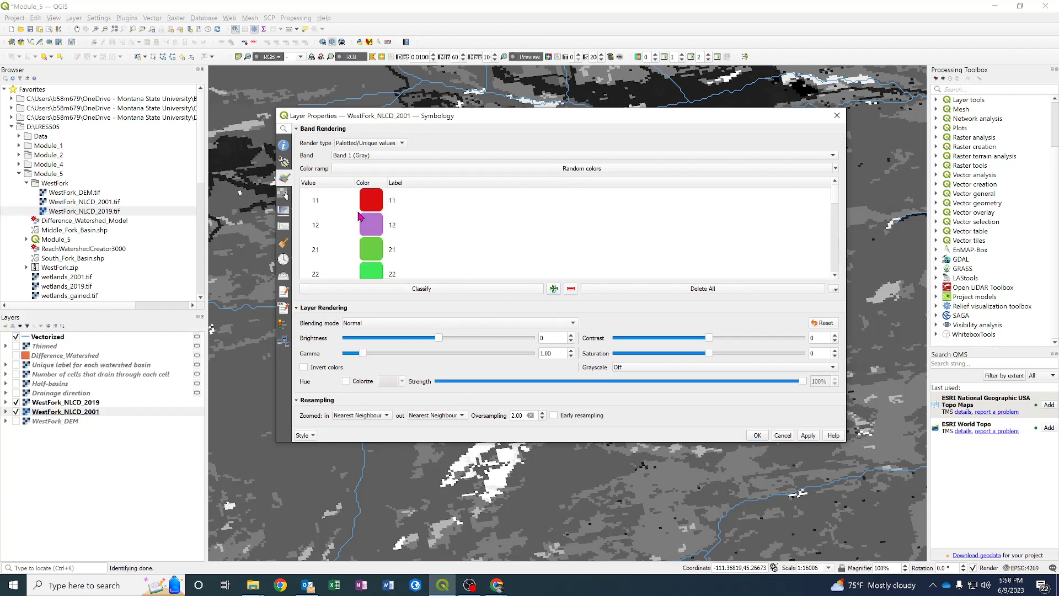
scroll(528, 243, "down", 4)
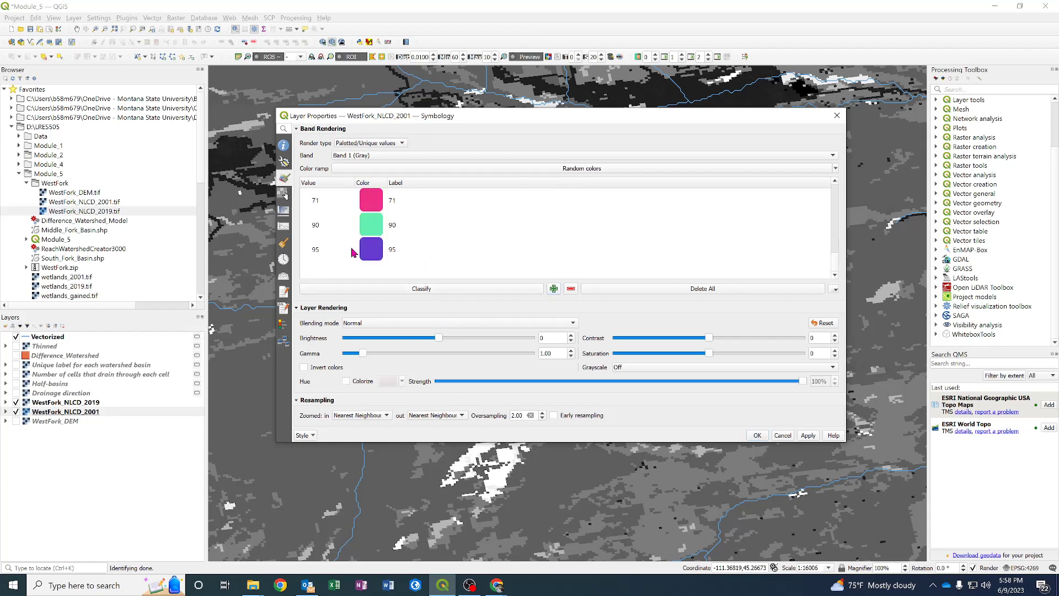
left_click(367, 255)
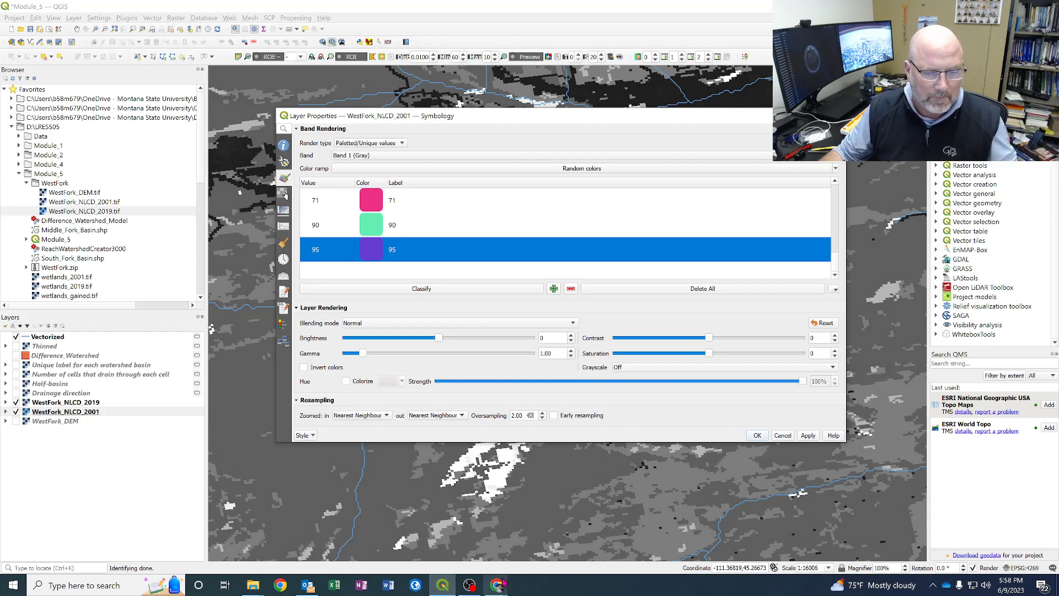
- Switch to the MRLC legend page in the browser and review the standard colors of the wetland classes
mouse_move(496, 589)
left_click(532, 510)
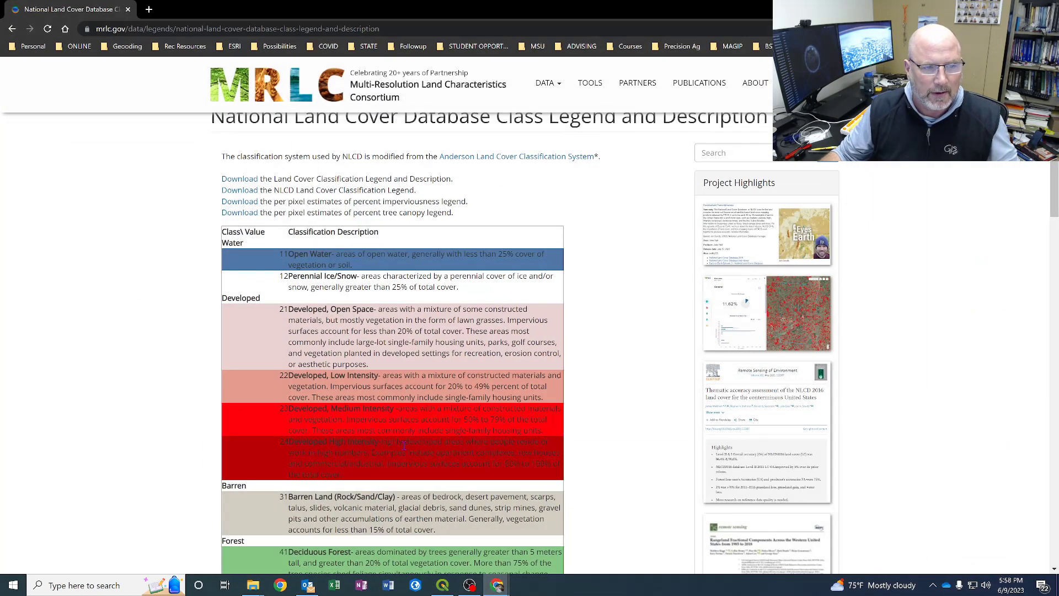
scroll(469, 430, "down", 15)
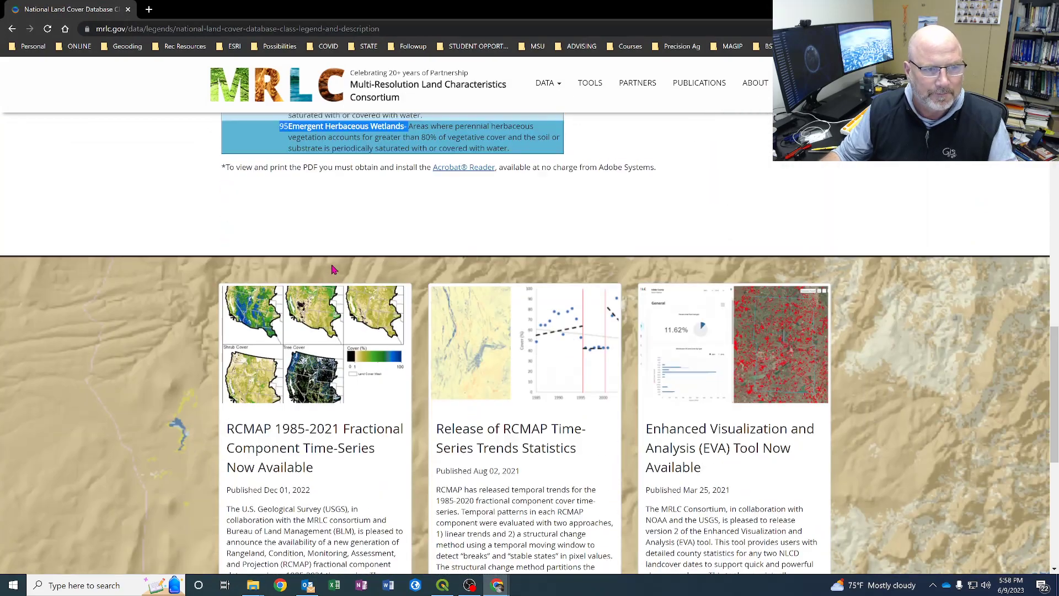
scroll(384, 360, "up", 5)
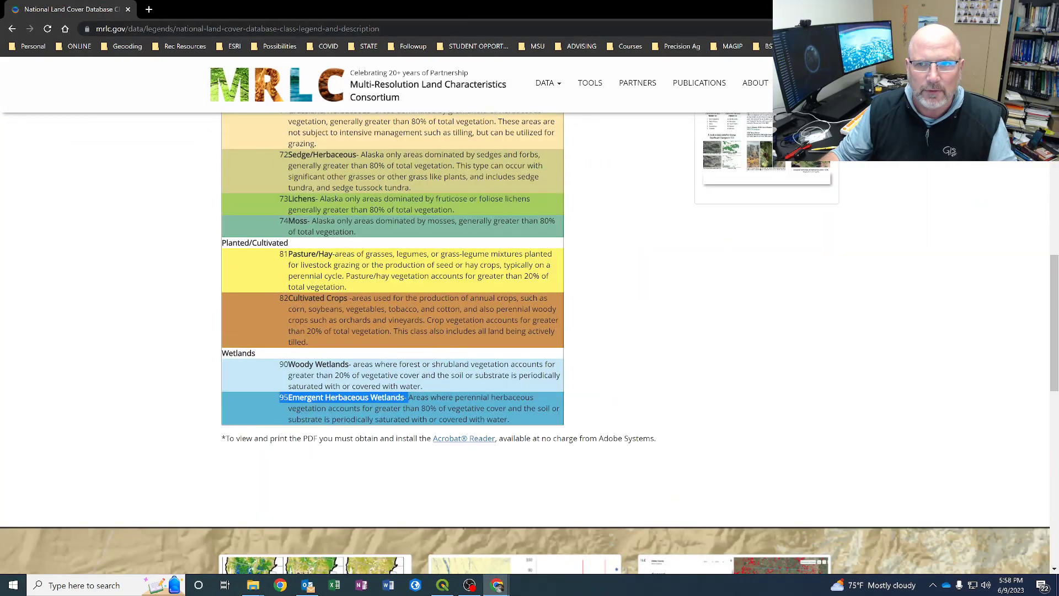
- Return to QGIS and apply the NLCD_Style.qml style file from the WestFork folder to the WestFork_NLCD_2001 layer
key("alt+Tab")
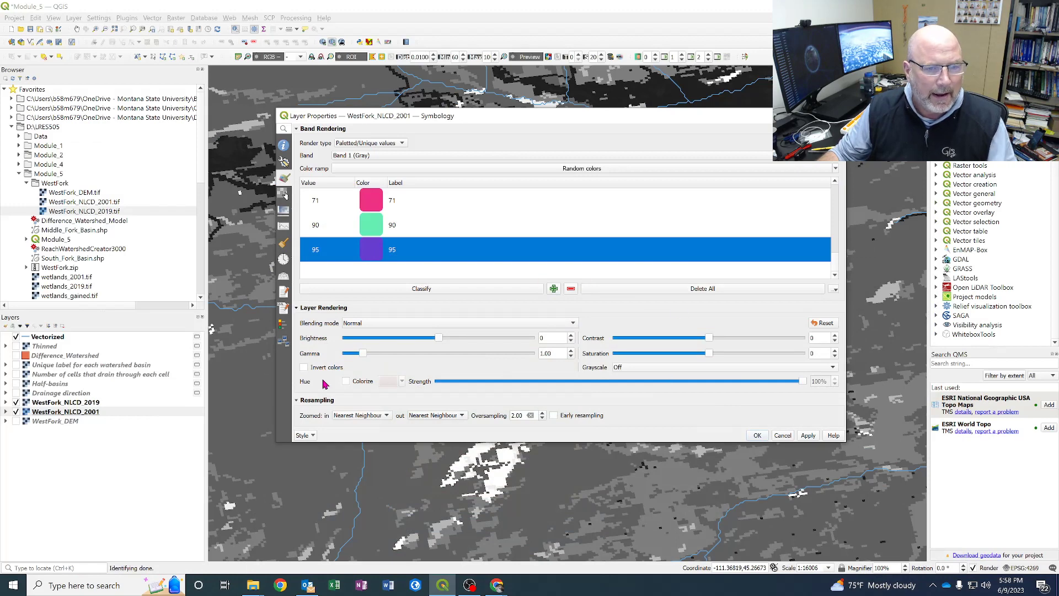
left_click(307, 436)
left_click(322, 447)
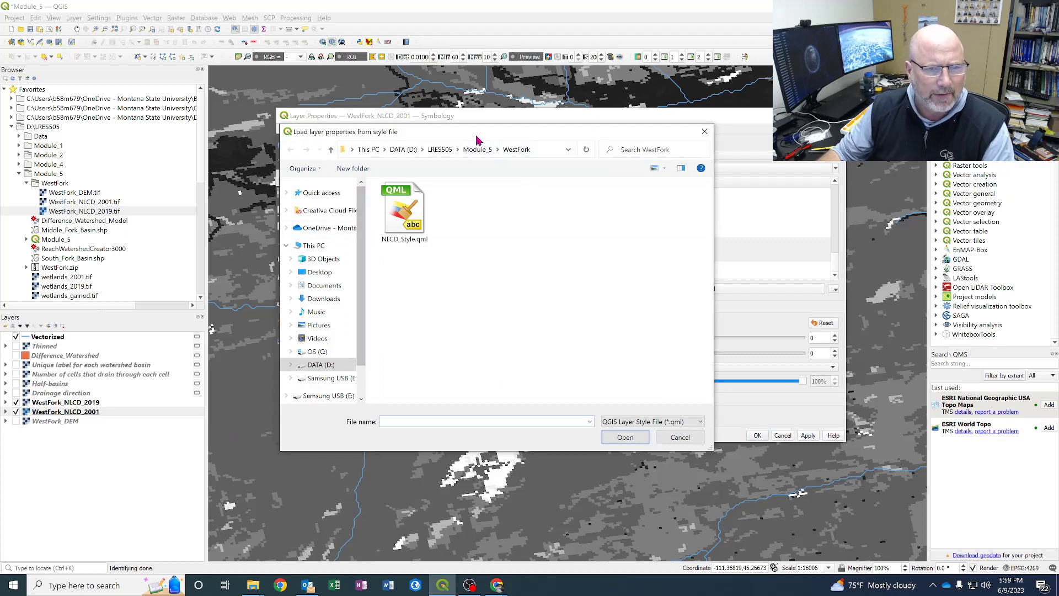
left_click(414, 221)
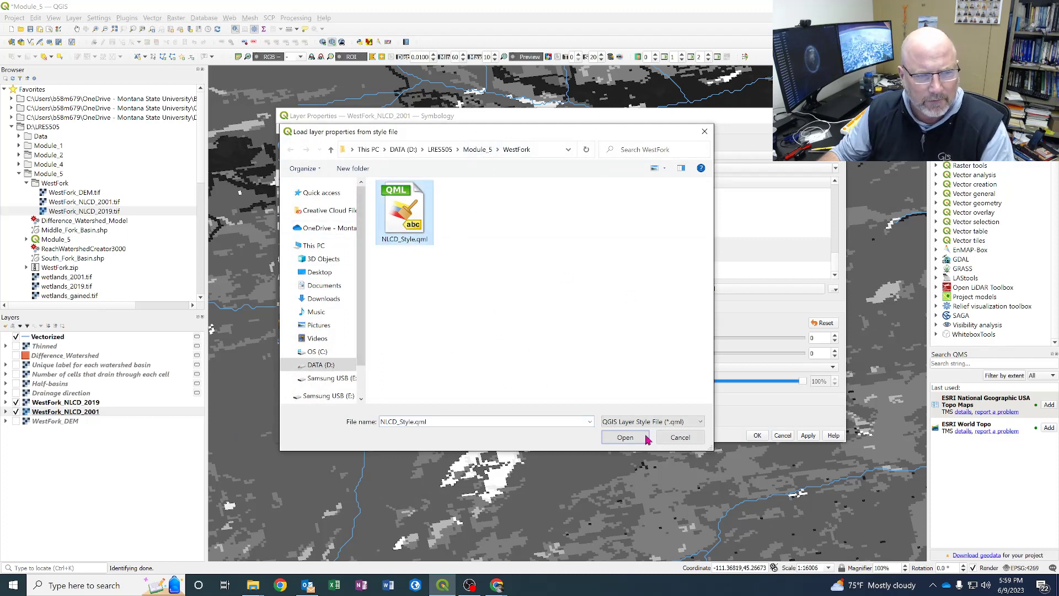
left_click(625, 439)
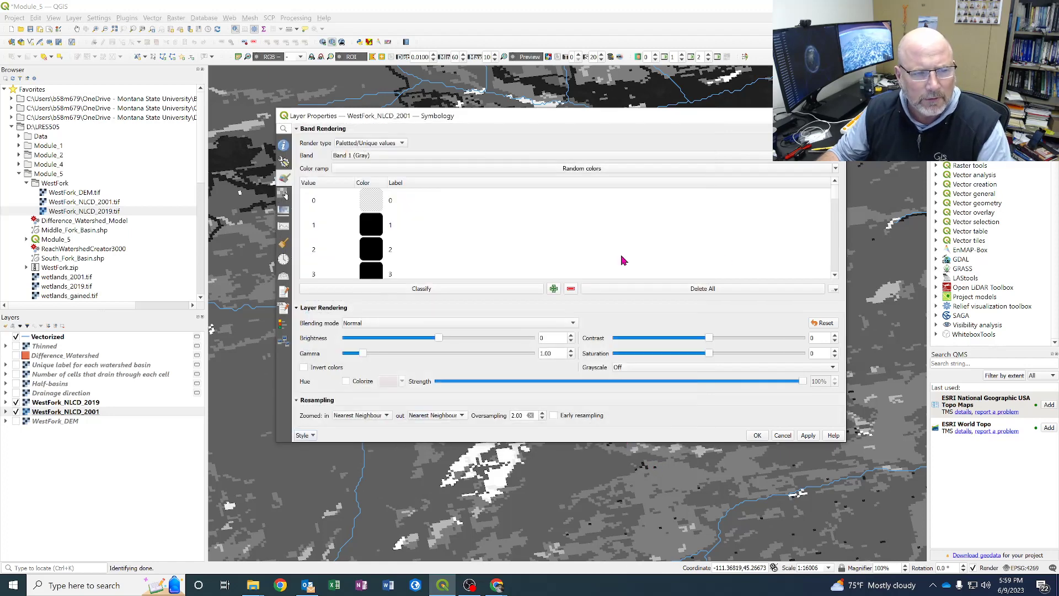
left_click(758, 436)
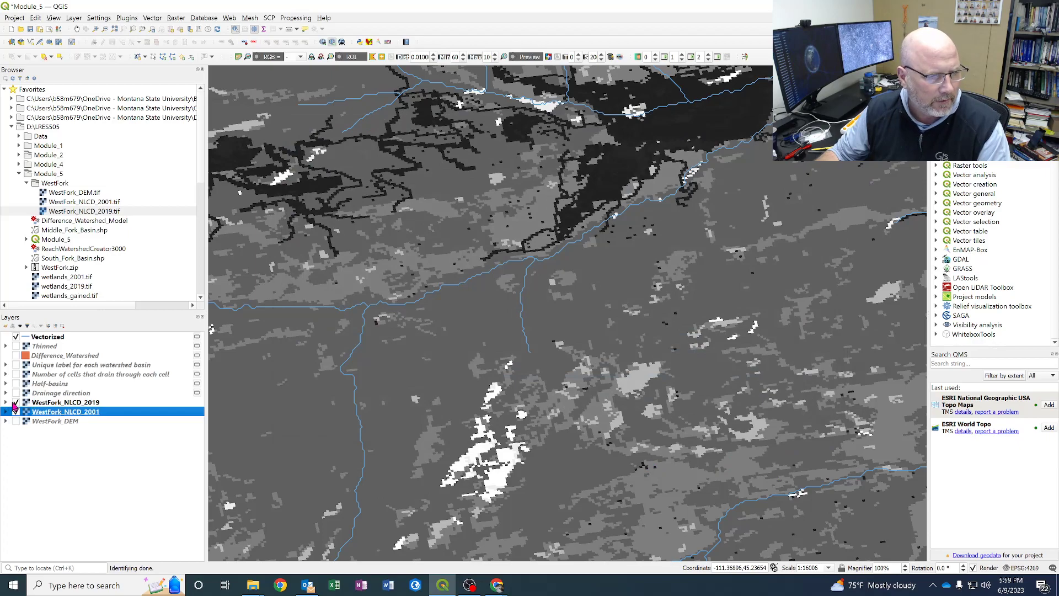
- Hide the WestFork_NLCD_2019 and Vectorized layers to inspect the full extent of the styled 2001 land cover
left_click(16, 402)
scroll(550, 329, "down", 3)
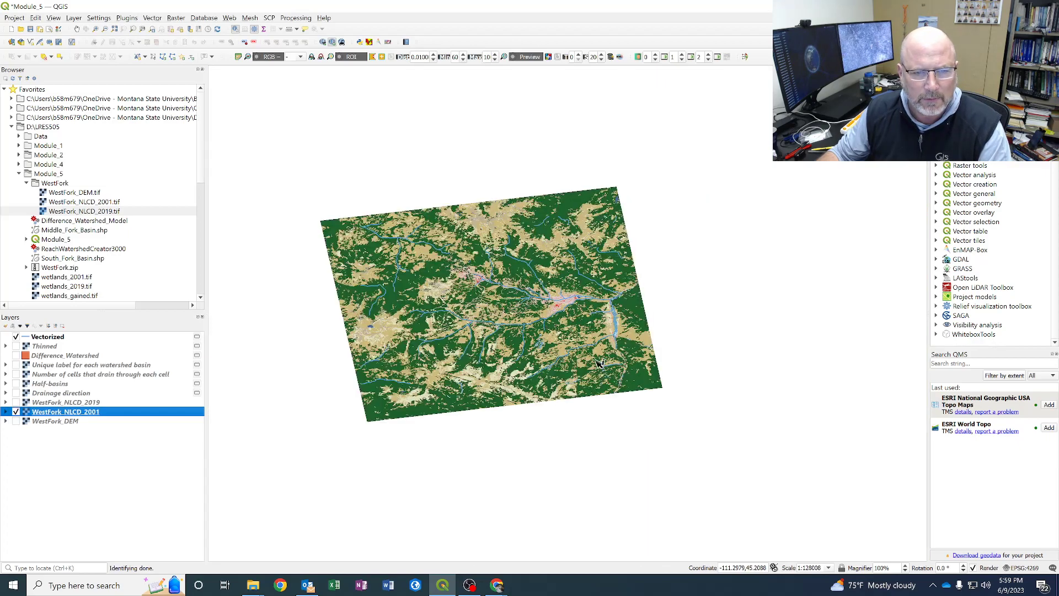
left_click_drag(467, 304, 538, 350)
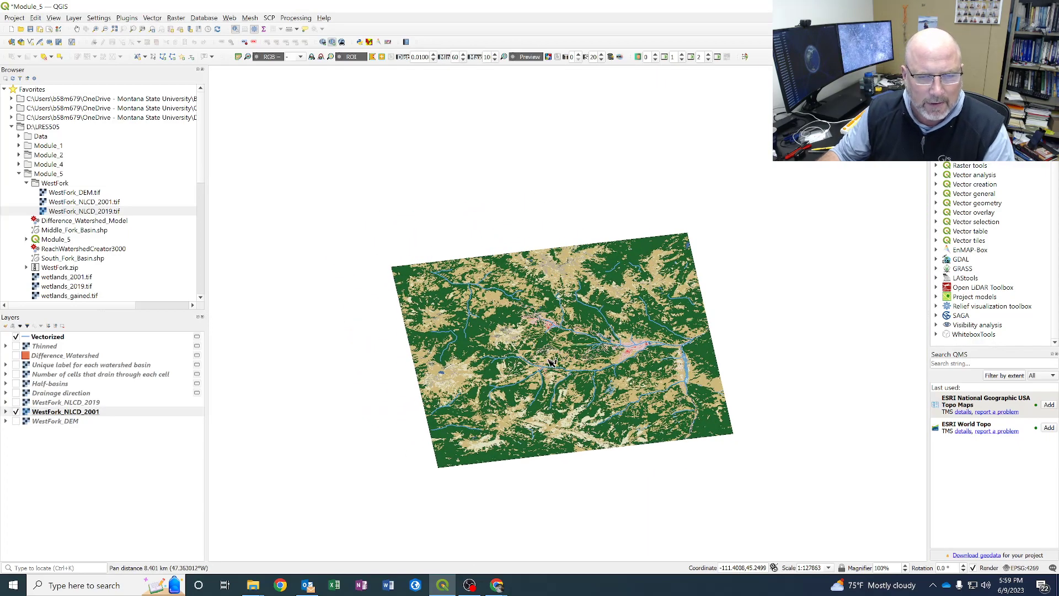
scroll(550, 360, "up", 1)
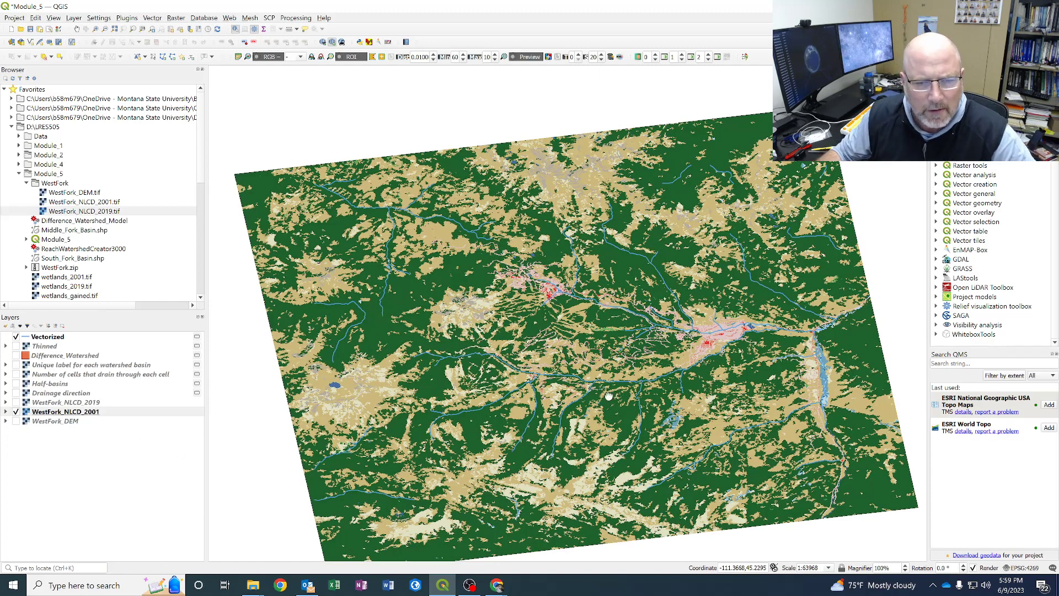
left_click_drag(608, 400, 618, 366)
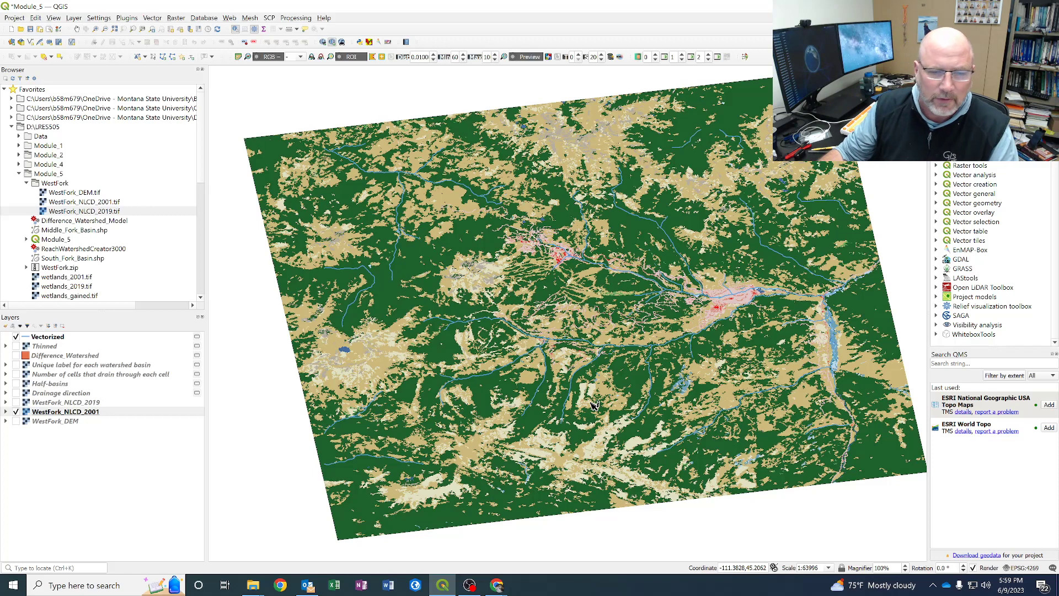
left_click(16, 337)
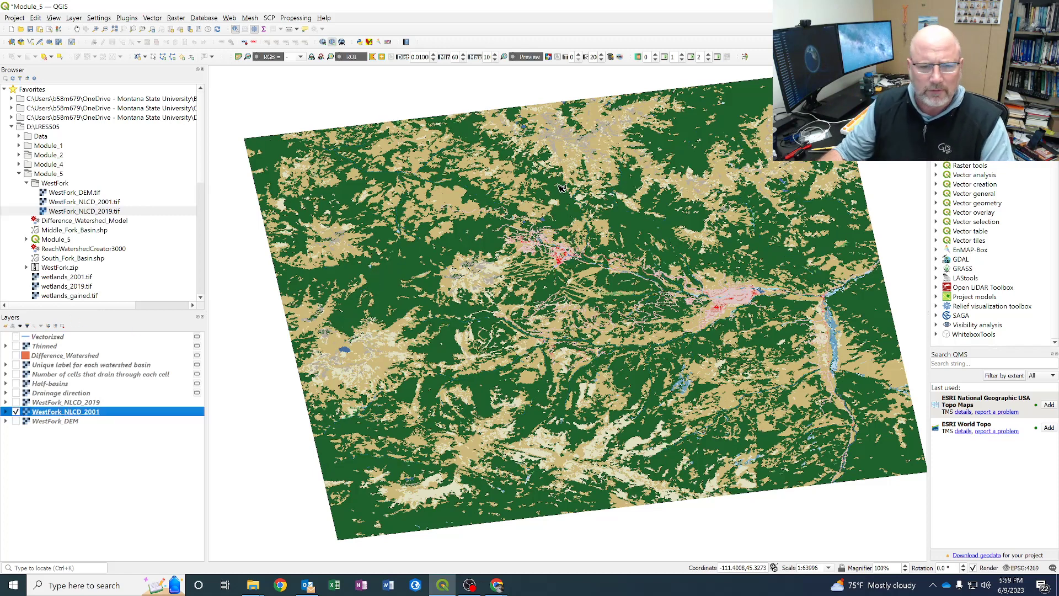
- Make the WestFork_NLCD_2019 layer visible again and expand its legend in the layer list
left_click(36, 404)
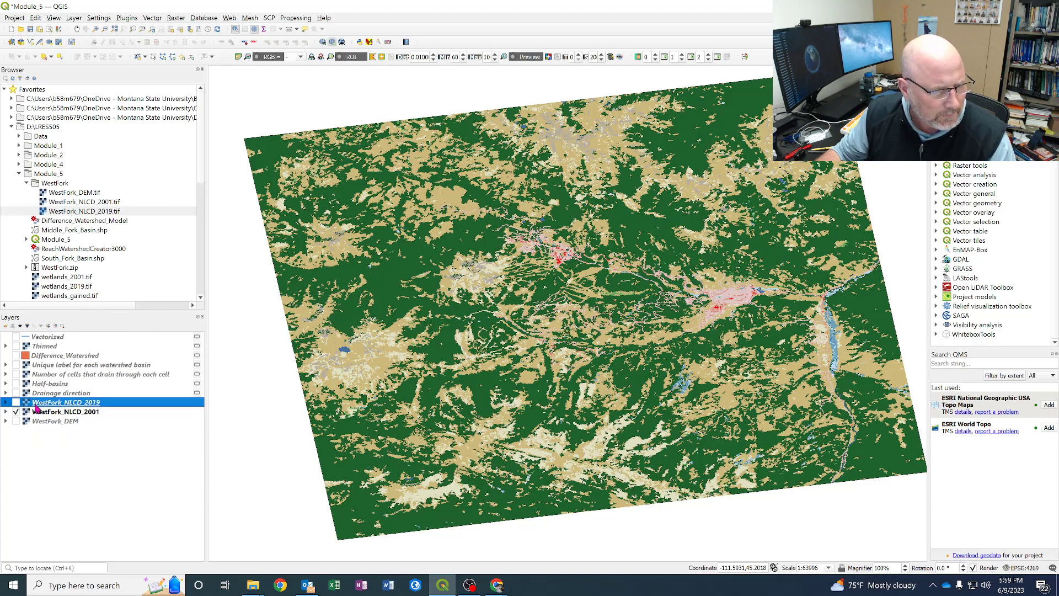
left_click(6, 402)
left_click(16, 402)
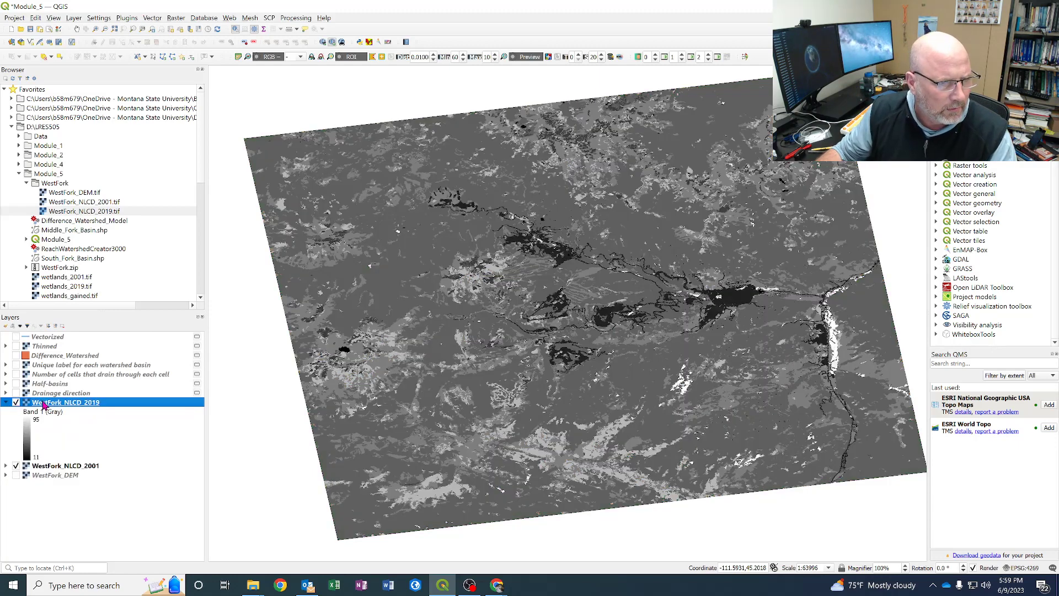
right_click(44, 404)
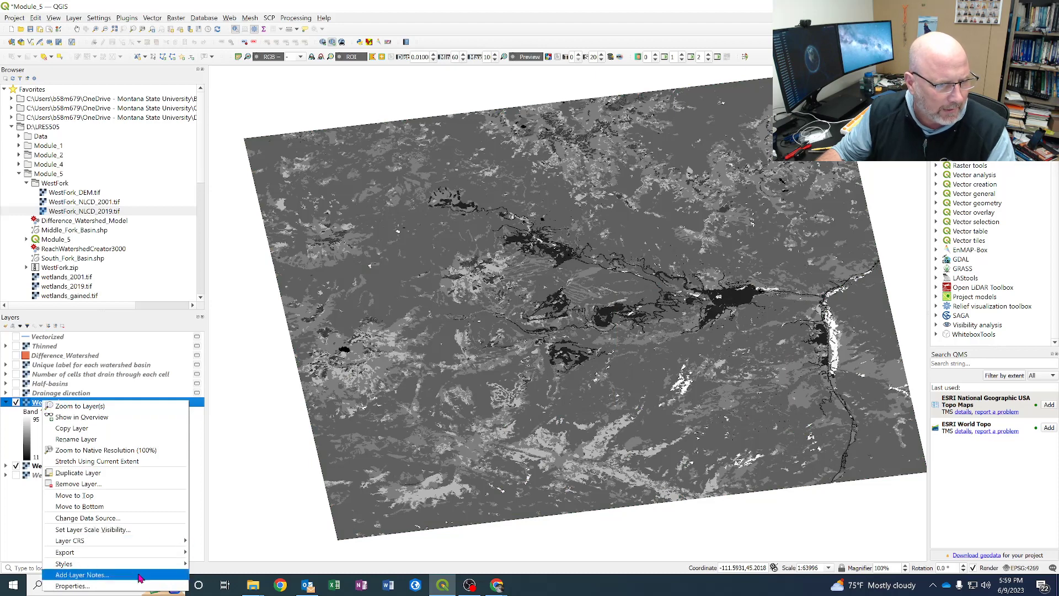
mouse_move(135, 564)
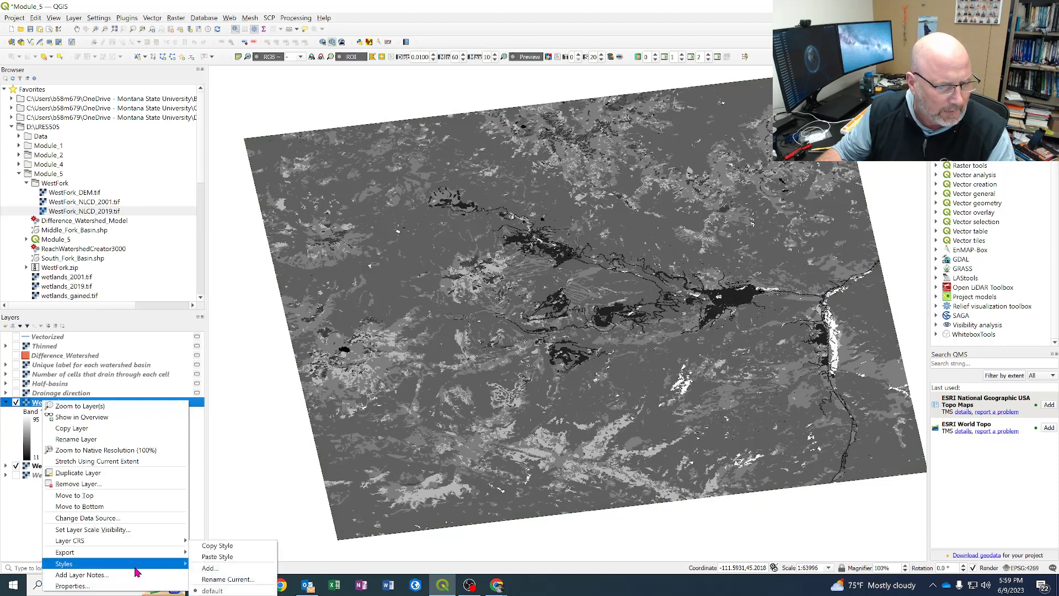
left_click(22, 505)
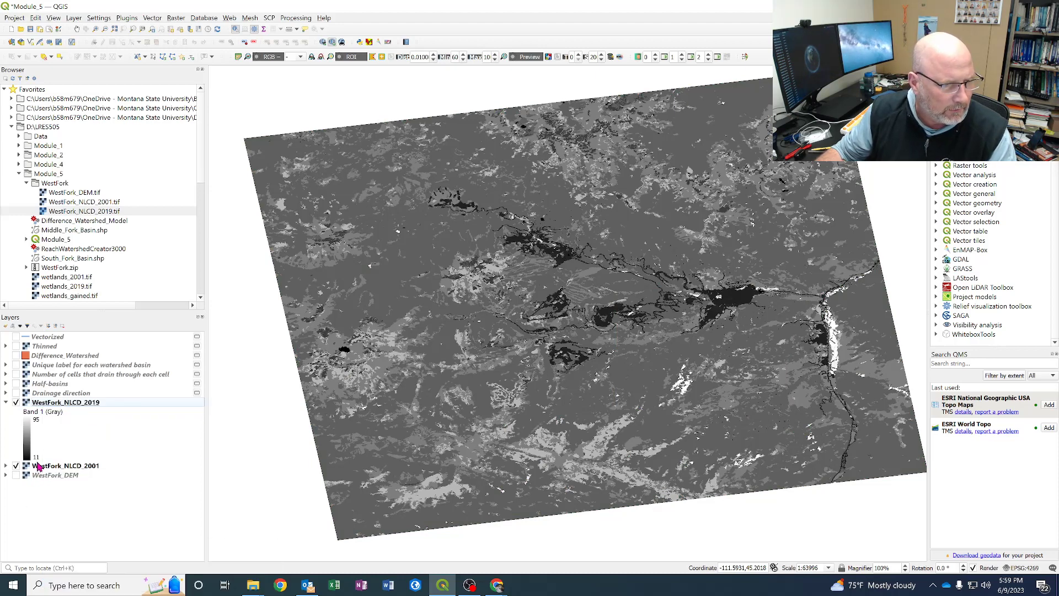
- Copy the style of the WestFork_NLCD_2001 layer and paste it onto the WestFork_NLCD_2019 layer, collapsing the 2019 legend
left_click(39, 467)
right_click(39, 467)
mouse_move(111, 435)
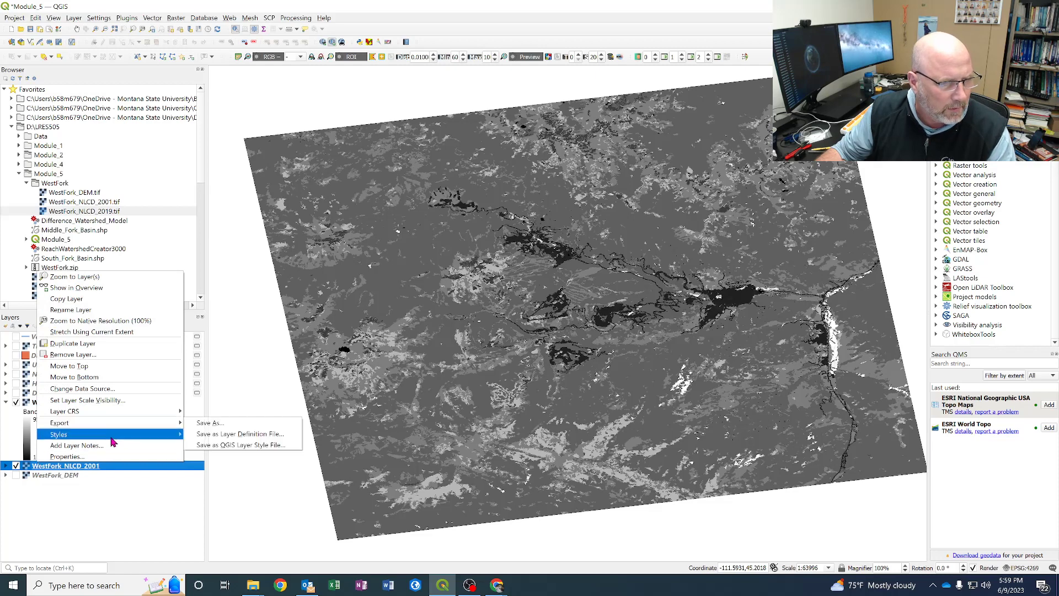
left_click(207, 442)
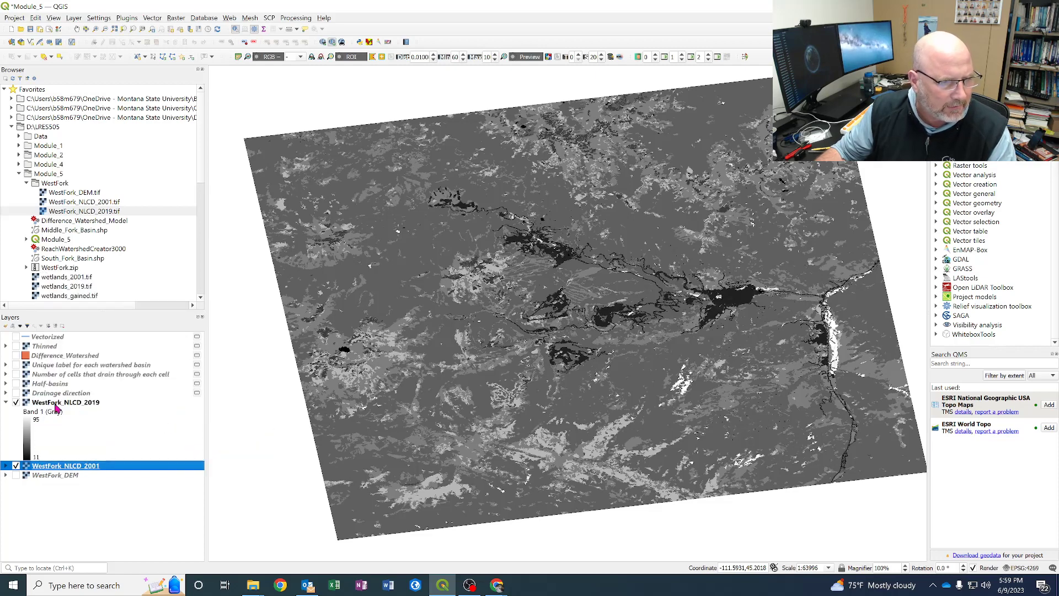
left_click(6, 403)
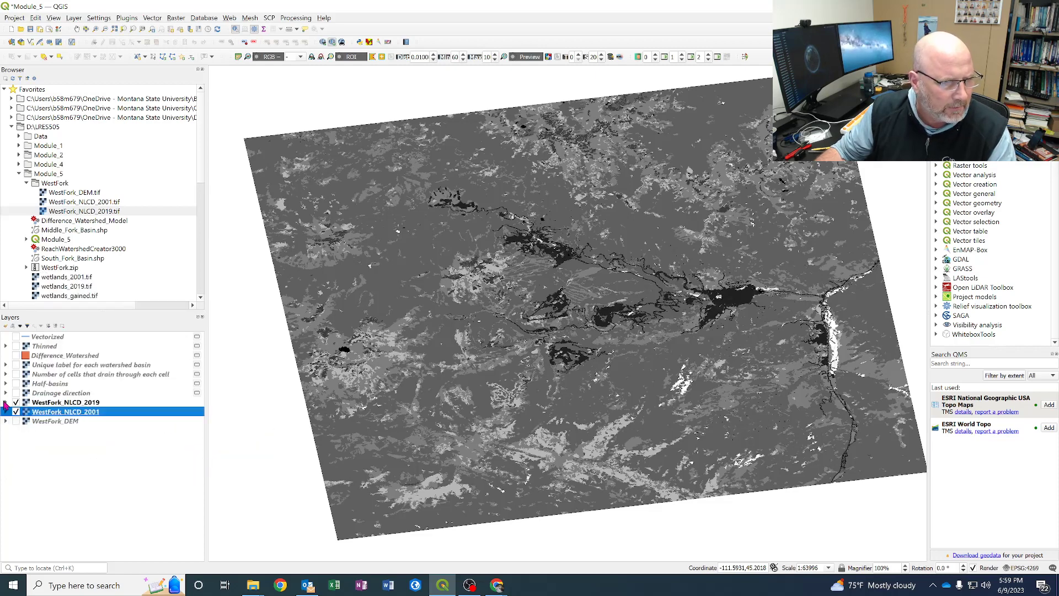
left_click(54, 403)
right_click(54, 403)
mouse_move(130, 564)
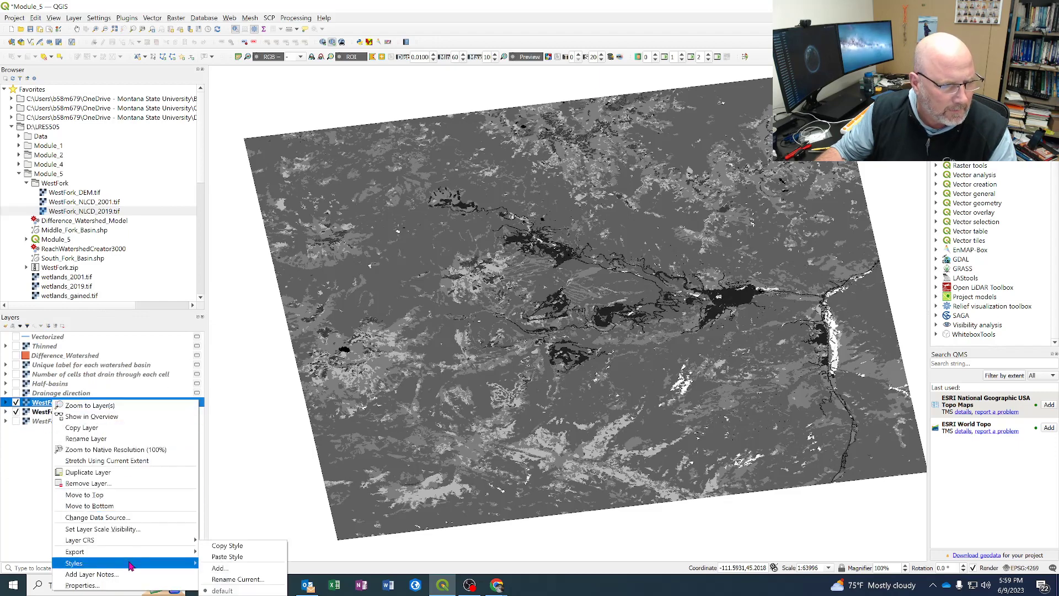
left_click(212, 559)
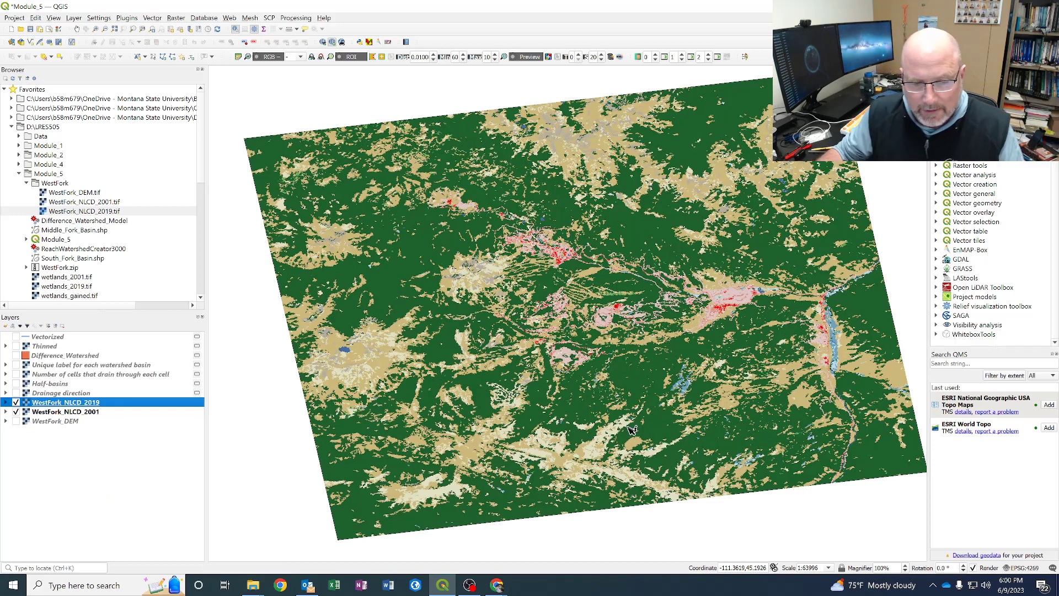
- Compare the 2001 and 2019 land cover around a blue wetland patch by repeatedly hiding and showing the WestFork_NLCD_2019 layer
scroll(681, 397, "up", 4)
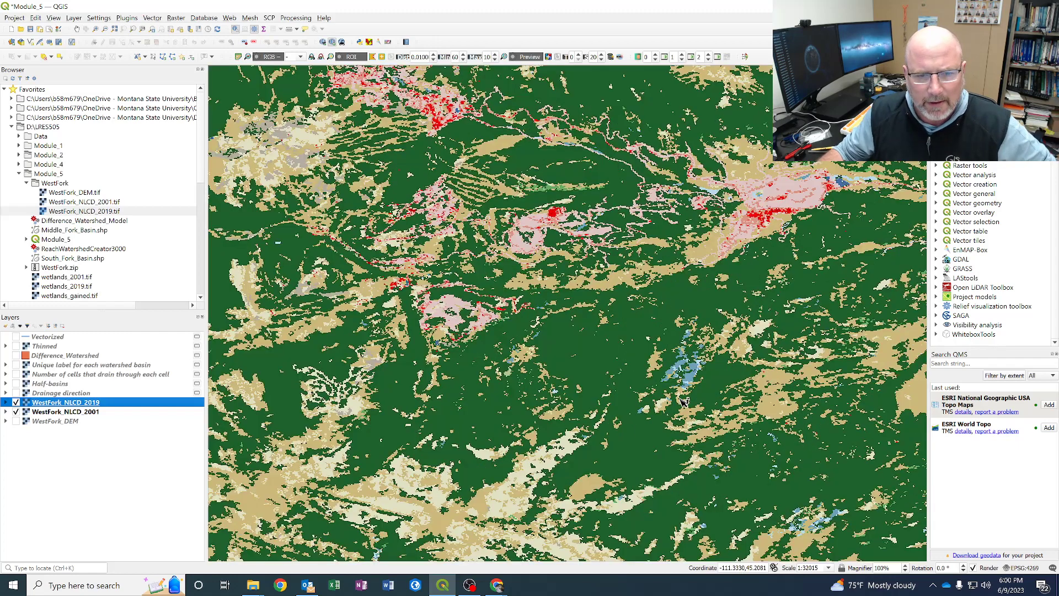
left_click_drag(795, 222, 683, 375)
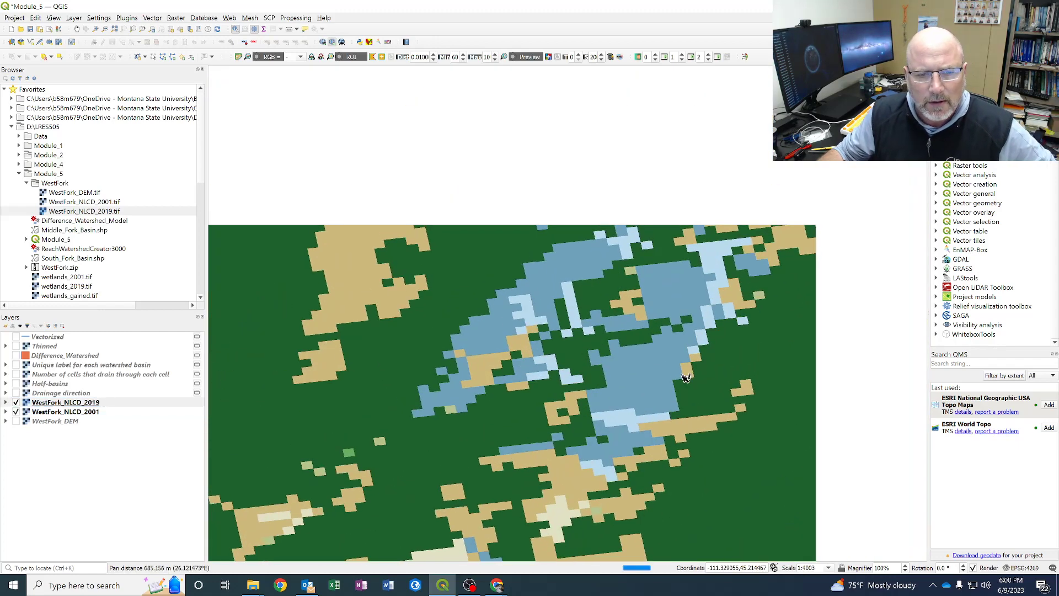
scroll(700, 401, "down", 1)
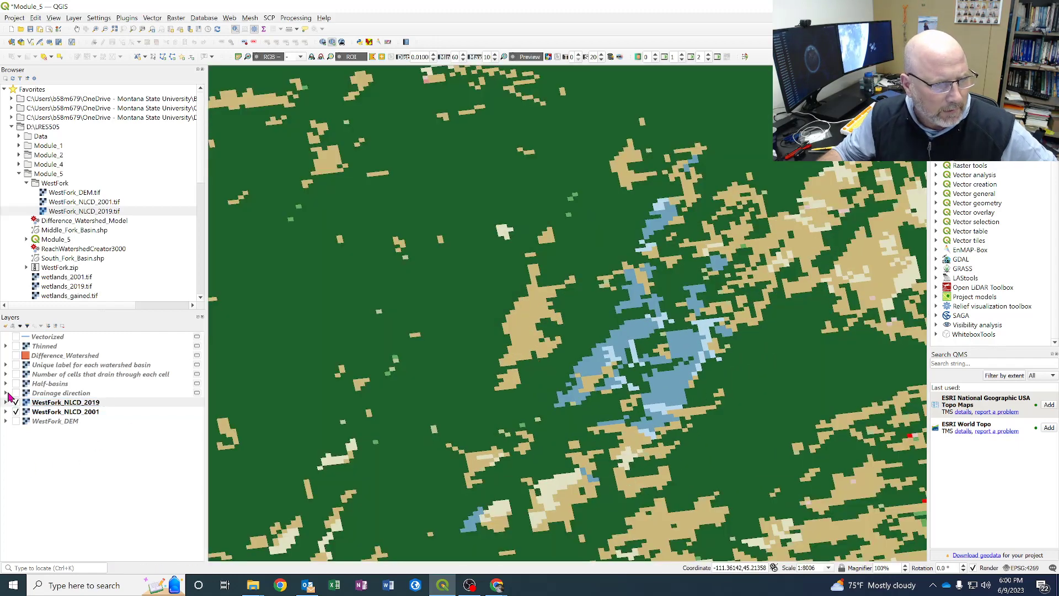
left_click(17, 402)
left_click(16, 403)
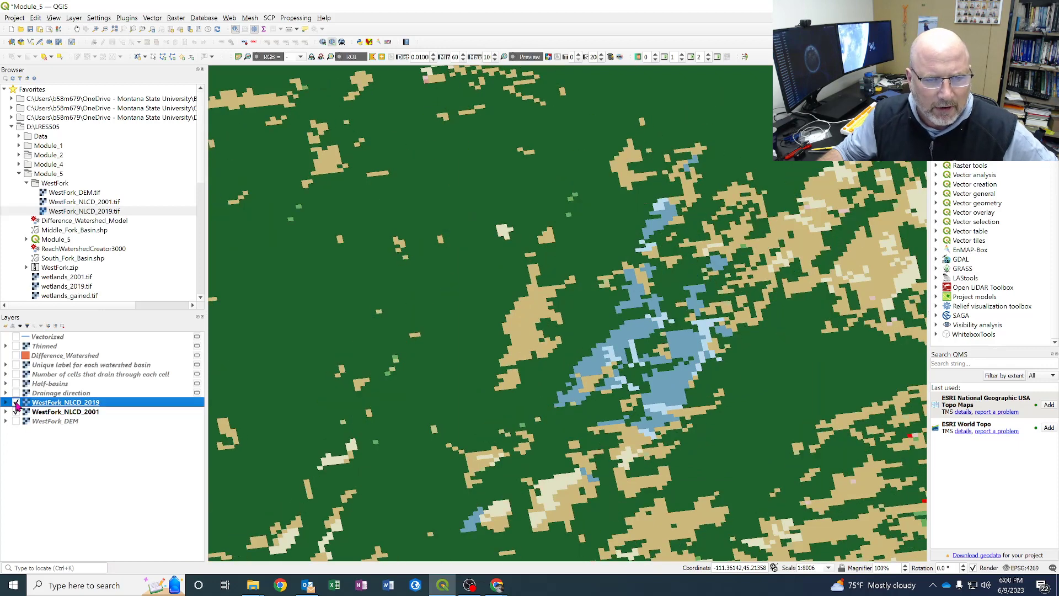
left_click(16, 404)
left_click(16, 404)
left_click(16, 403)
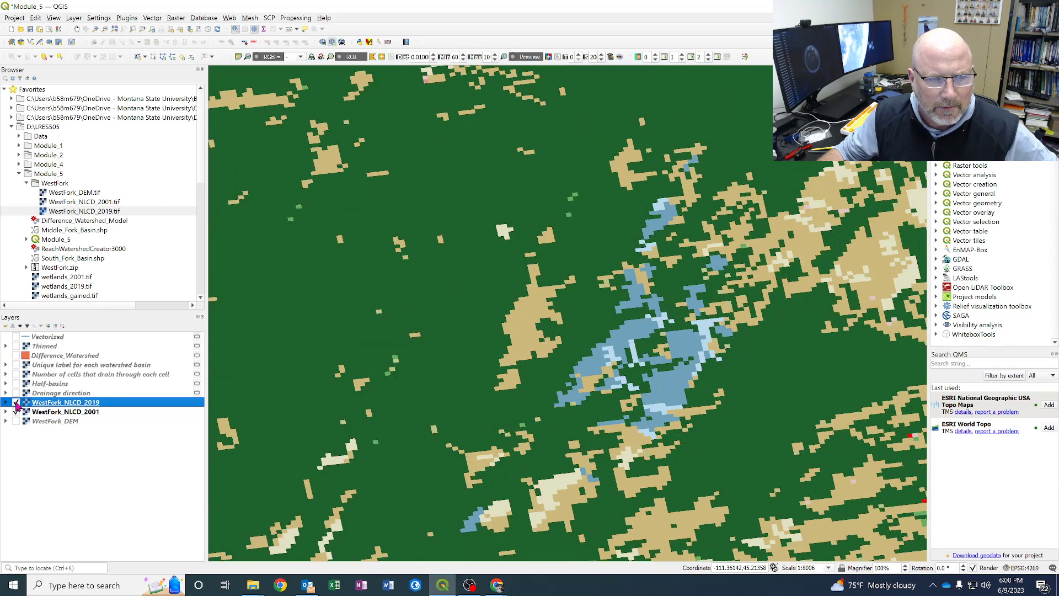
left_click(16, 403)
left_click(17, 404)
left_click(16, 403)
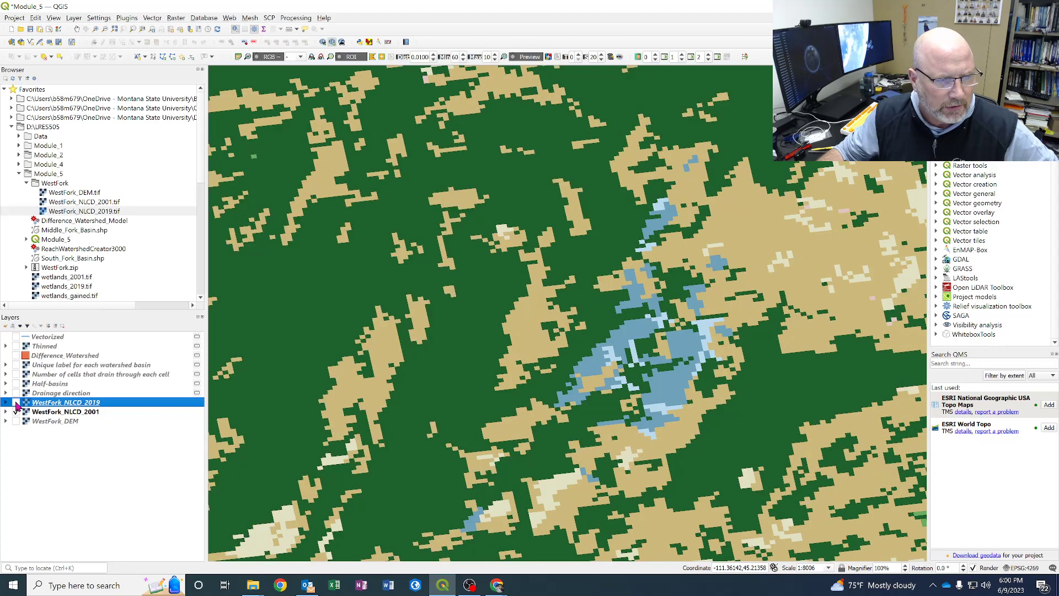
left_click(17, 403)
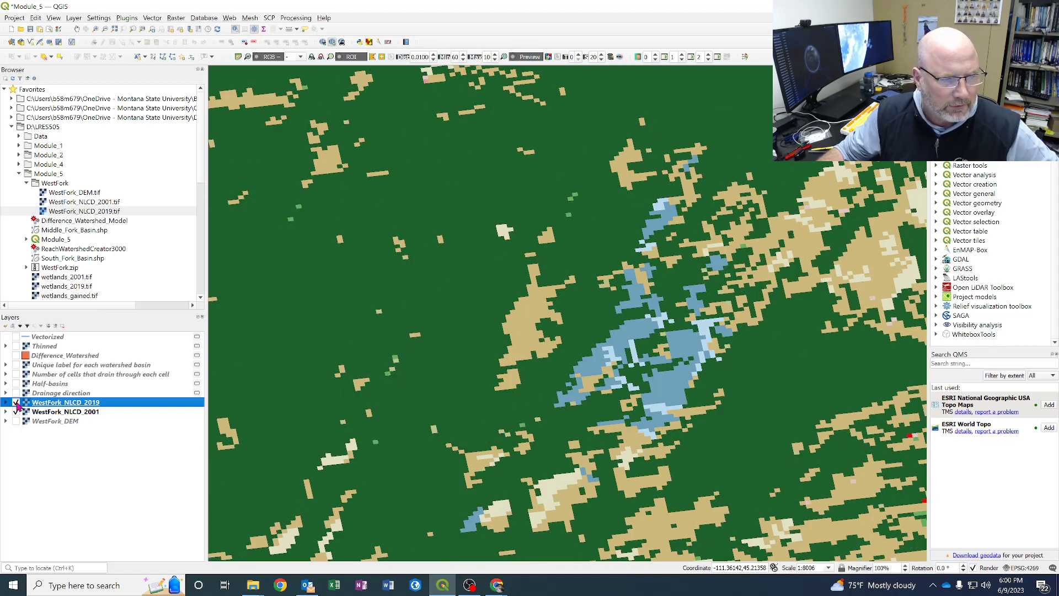
left_click(16, 403)
left_click(17, 404)
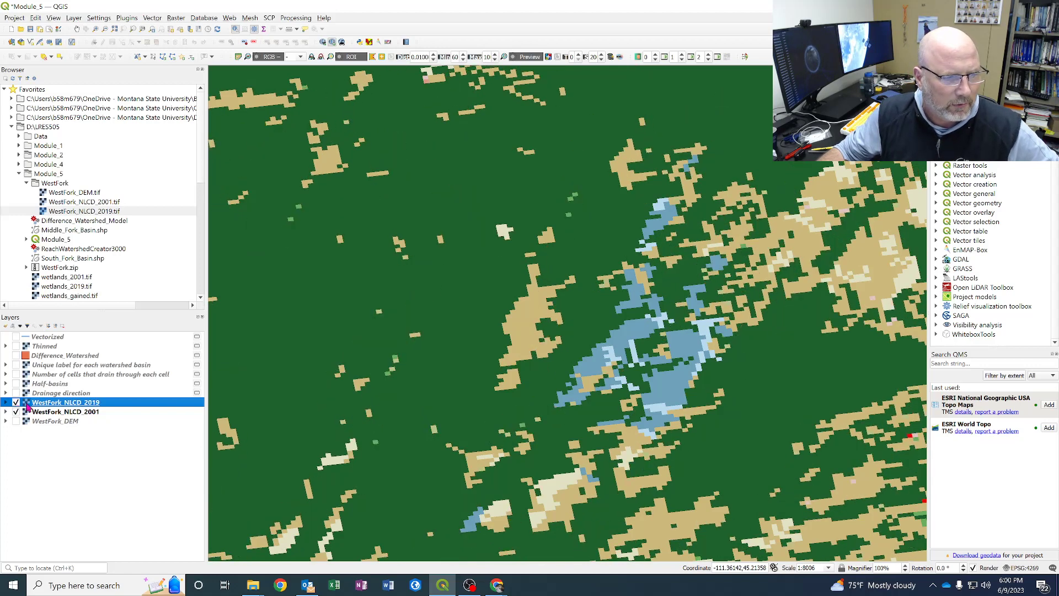
- Compare the two land cover dates over the whole West Fork extent by toggling layer visibility, leaving both NLCD layers visible
scroll(683, 330, "down", 3)
left_click_drag(681, 260, 618, 342)
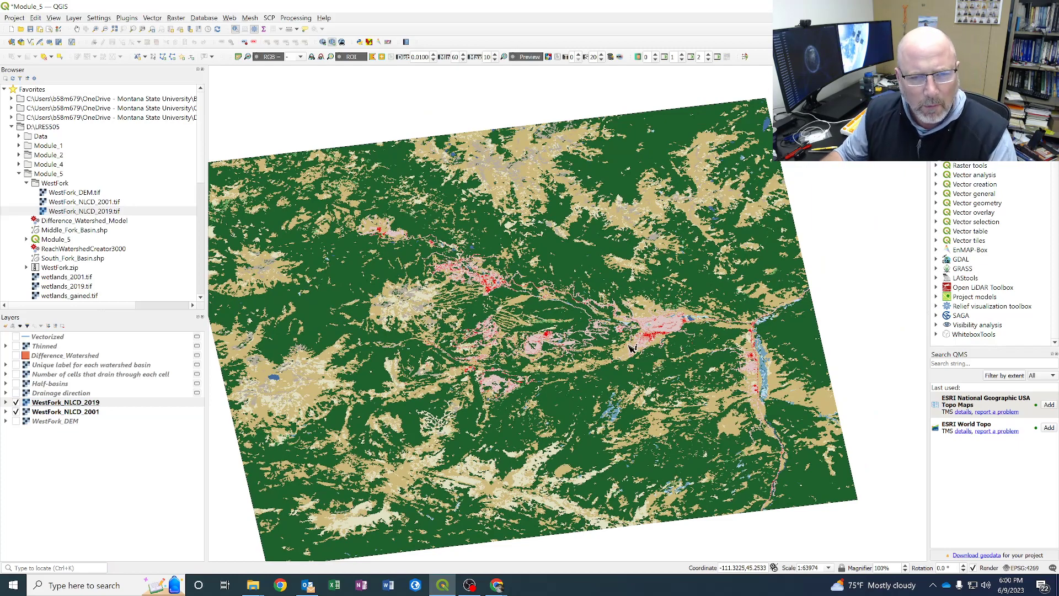
left_click_drag(631, 349, 698, 325)
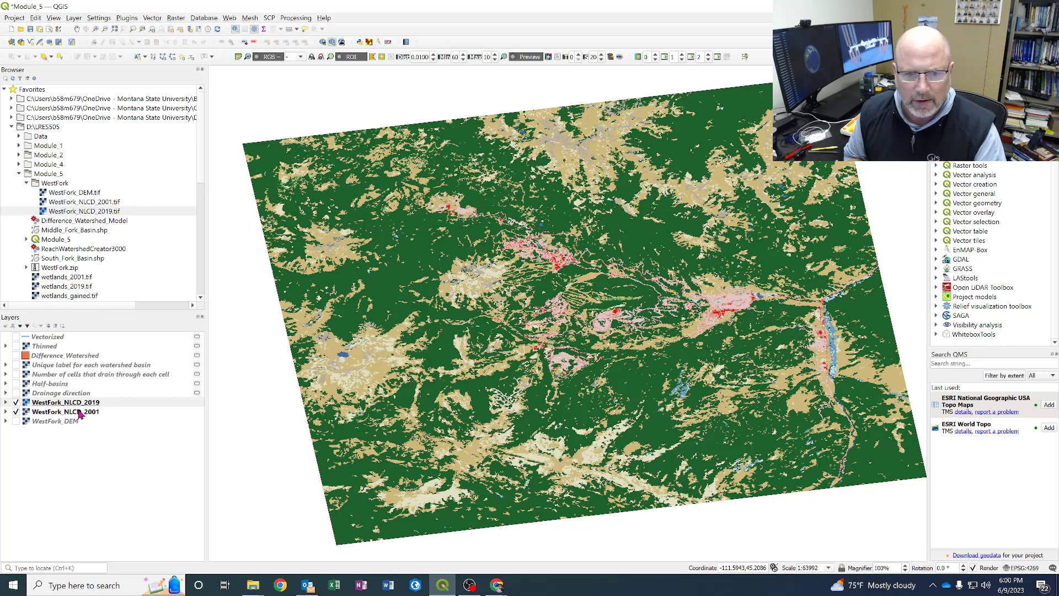
left_click(16, 402)
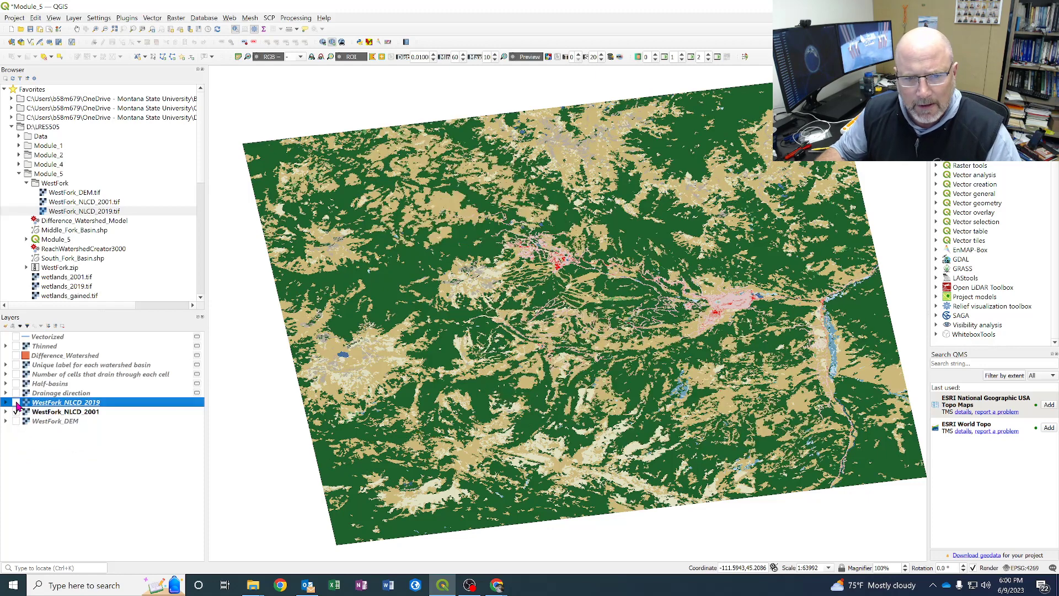
left_click(16, 412)
double_click(20, 403)
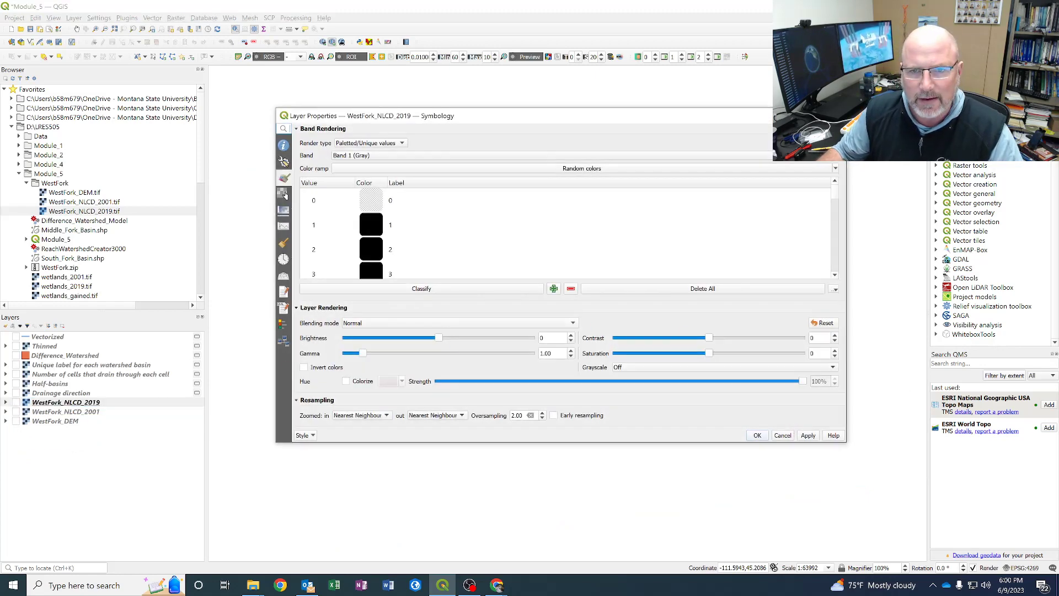
key("Escape")
left_click(16, 413)
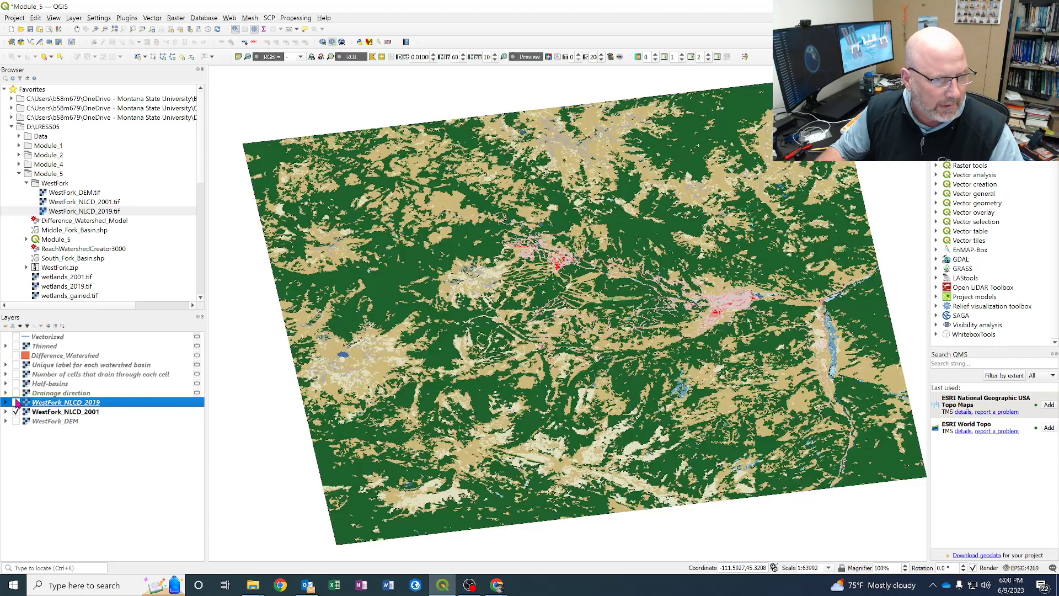
left_click(16, 403)
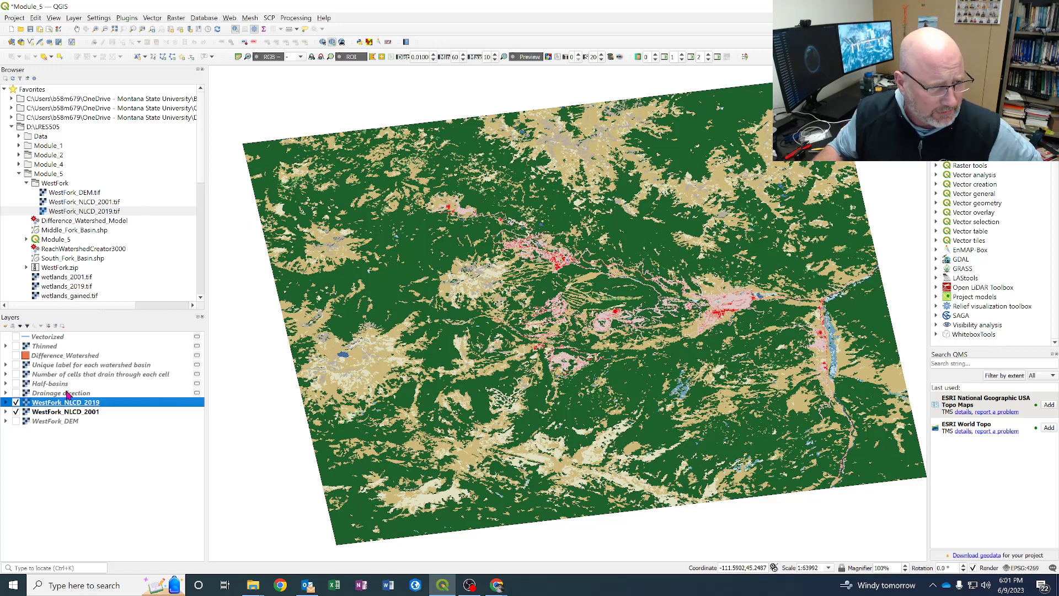
- Open the Raster Calculator and start its expression with the WestFork_NLCD_2001@1 band
left_click(31, 413)
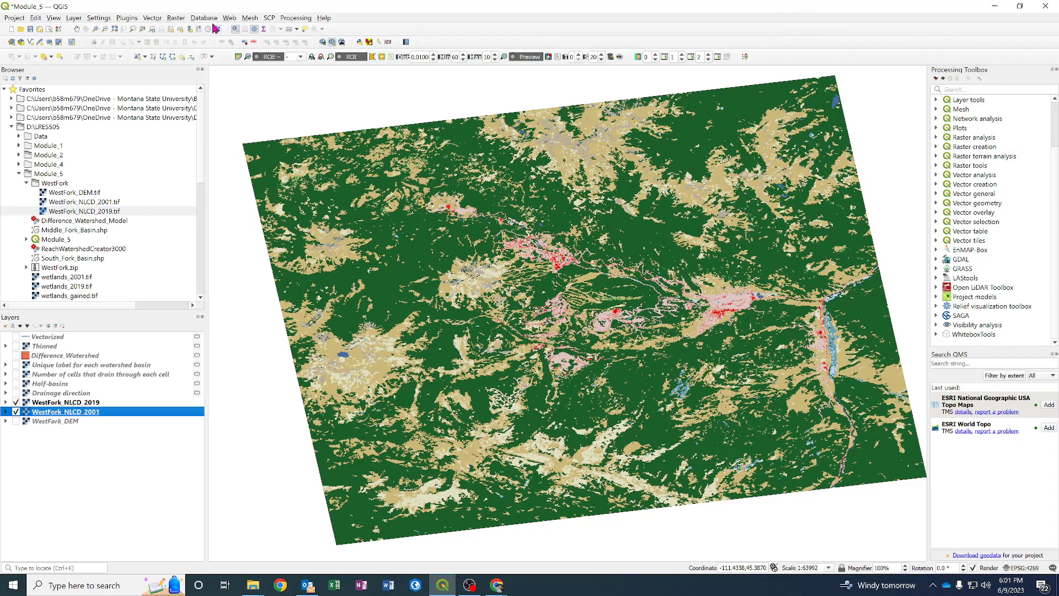
left_click(177, 19)
key("Escape")
left_click(180, 29)
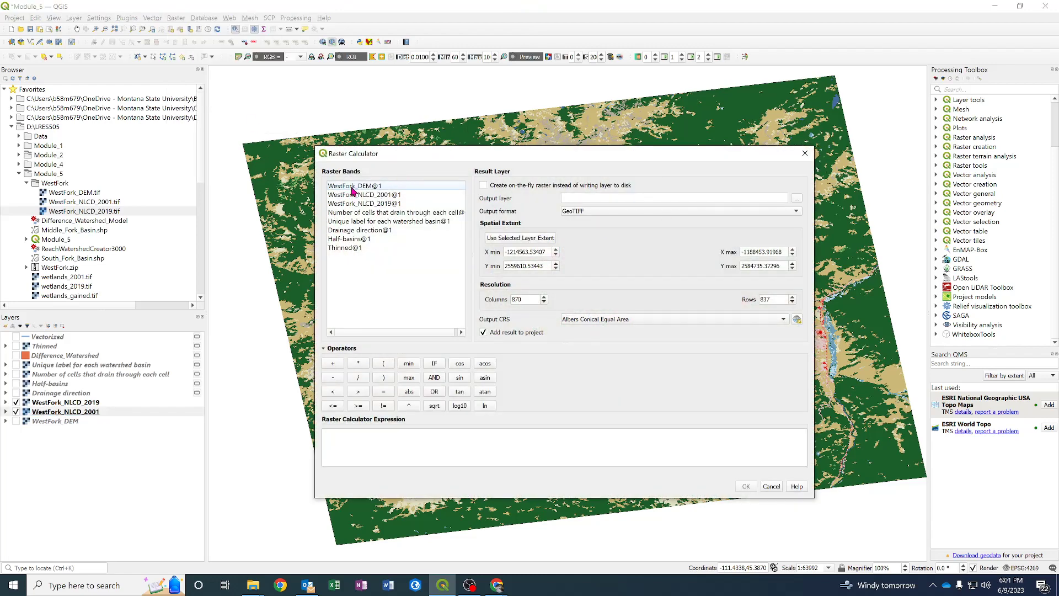
left_click(352, 195)
left_click(352, 204)
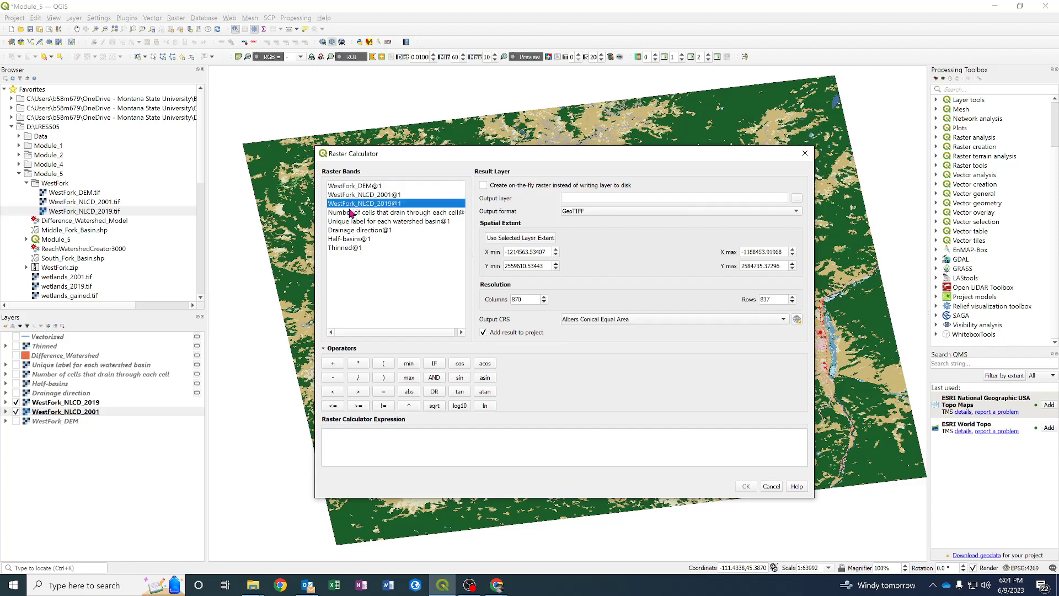
left_click(353, 213)
left_click(341, 230)
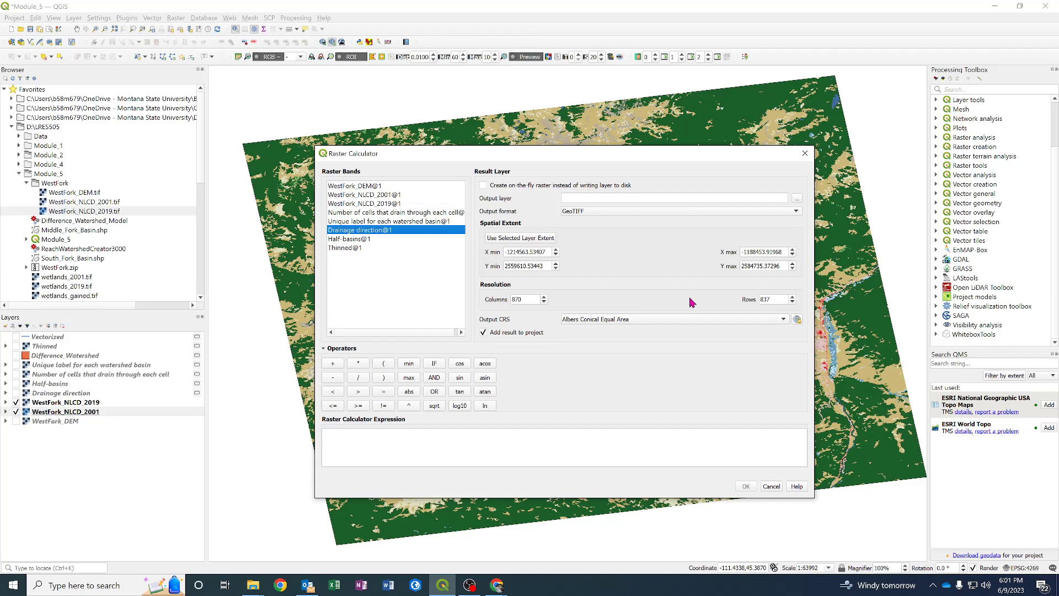
left_click(368, 195)
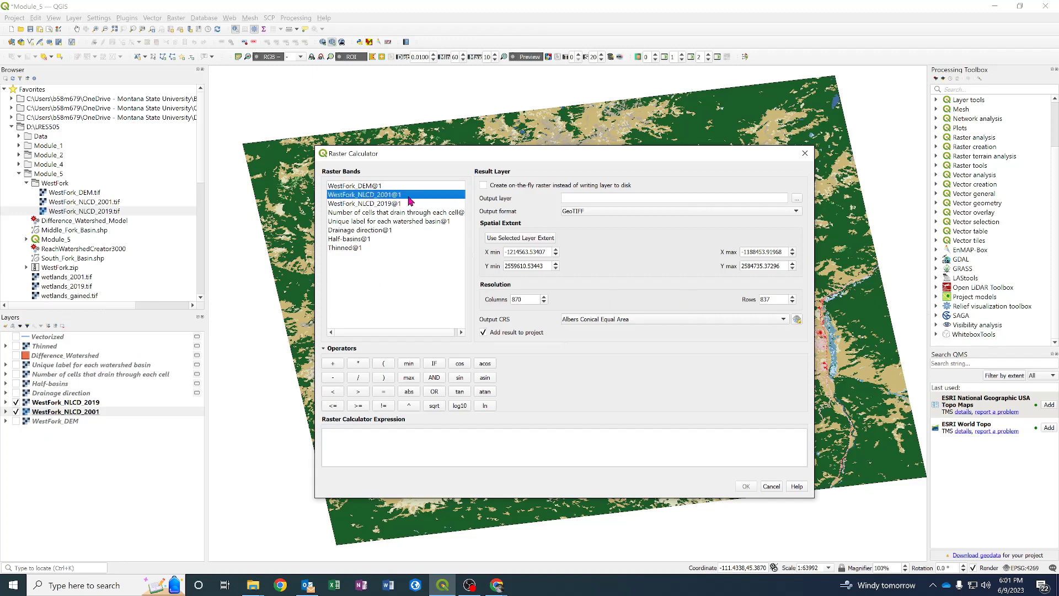
left_click(388, 205)
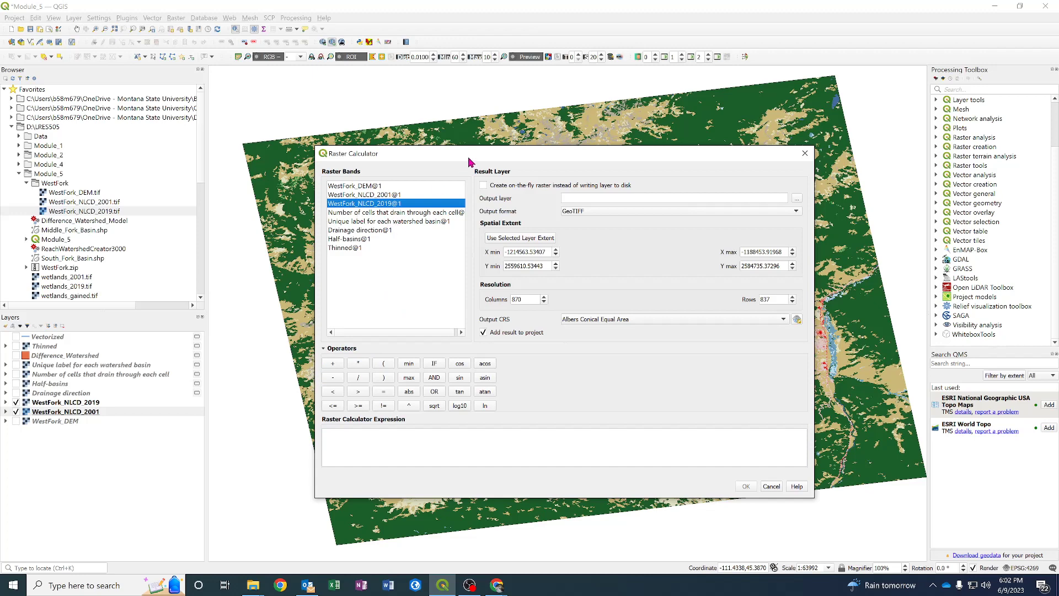
left_click_drag(469, 154, 539, 127)
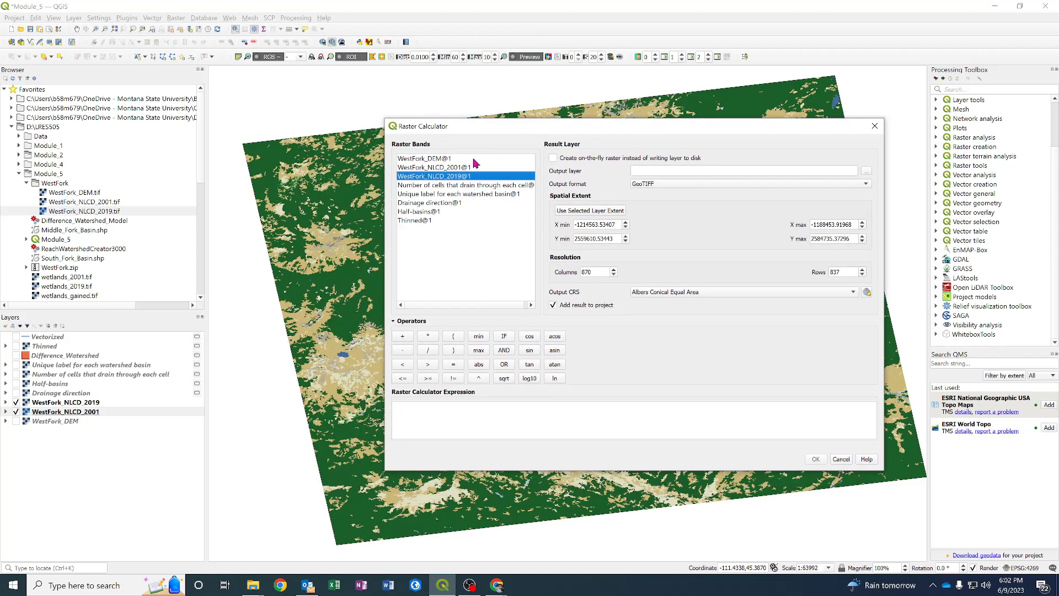
double_click(447, 168)
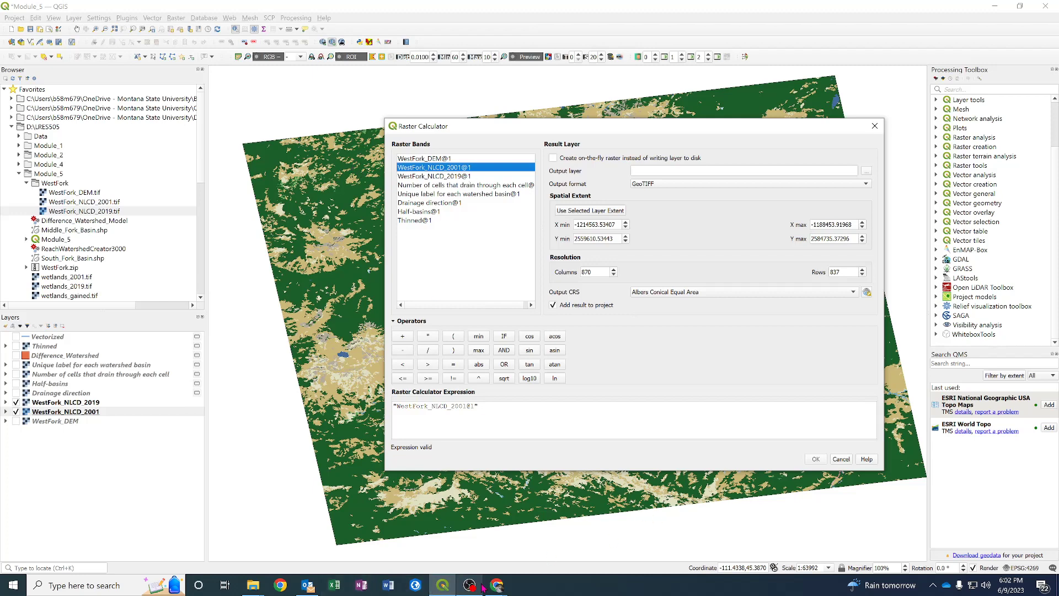
- Switch to the MRLC legend page in the browser, check the class codes of the two wetland types, and return to QGIS
mouse_move(505, 591)
left_click(546, 533)
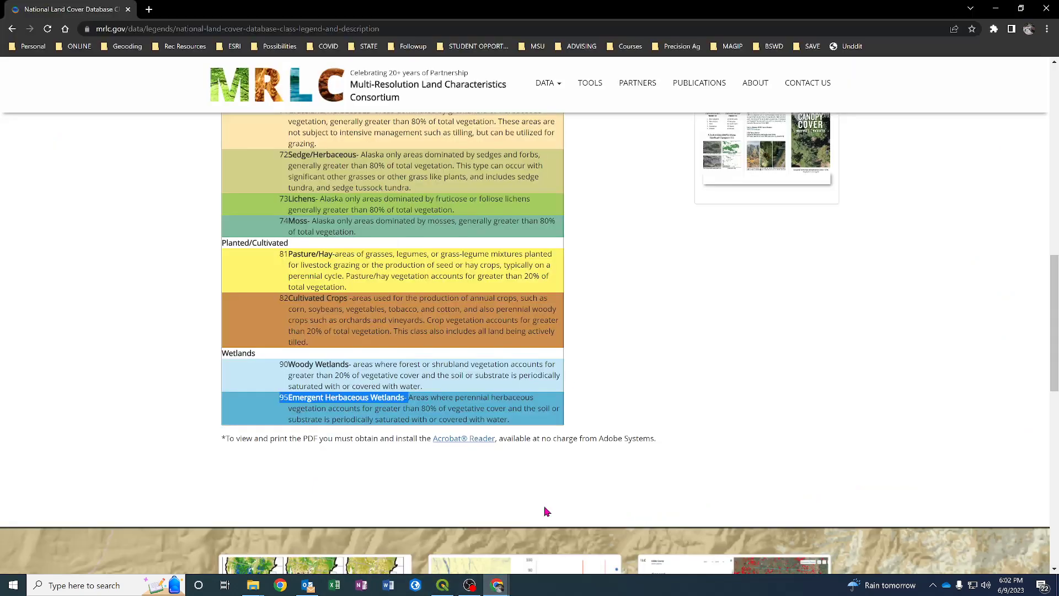
left_click(318, 371)
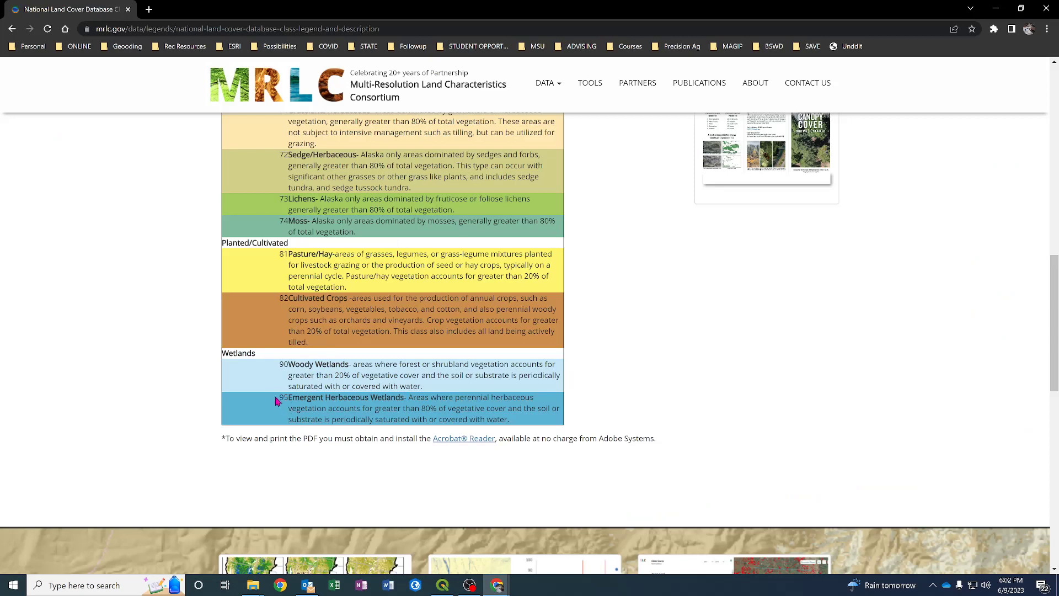
left_click_drag(280, 398, 287, 362)
left_click(282, 362)
left_click(280, 397)
left_click(996, 9)
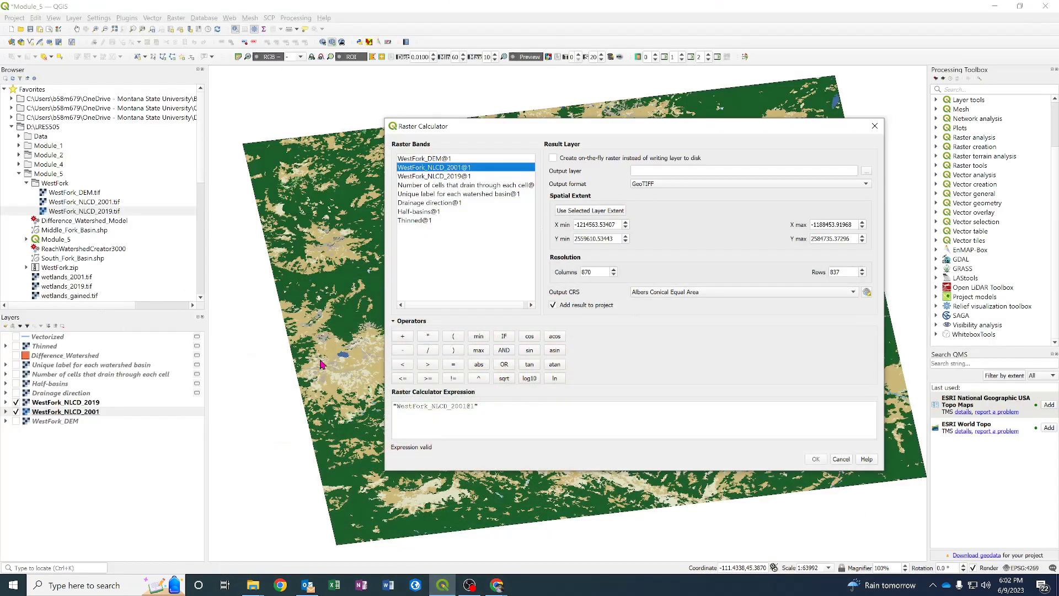
- Complete the Raster Calculator expression as "WestFork_NLCD_2001@1" = 90 OR "WestFork_NLCD_2001@1" = 95
left_click(500, 407)
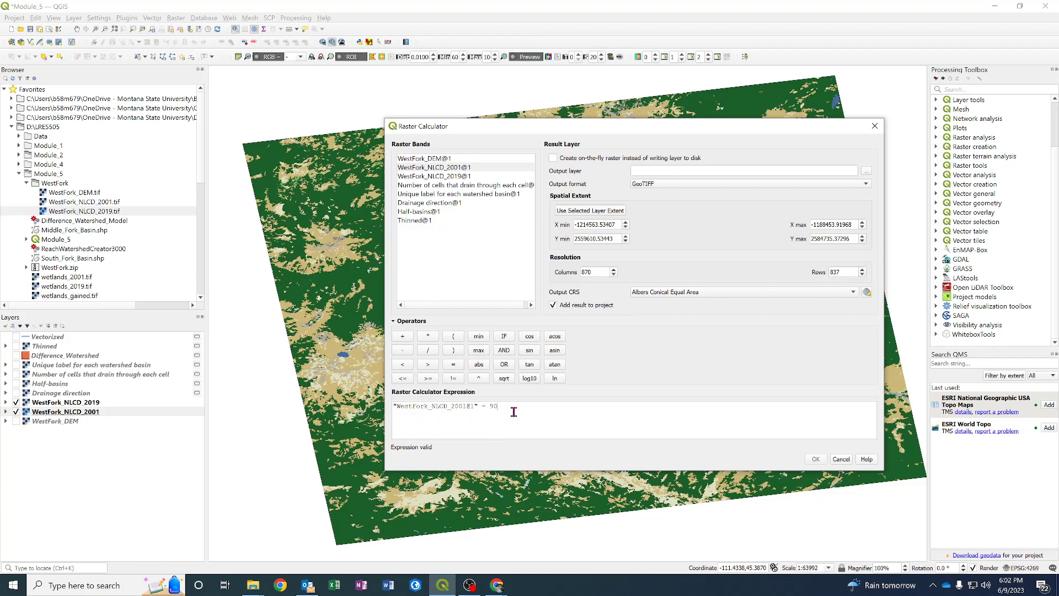
left_click(509, 365)
left_click(501, 409)
left_click(531, 407)
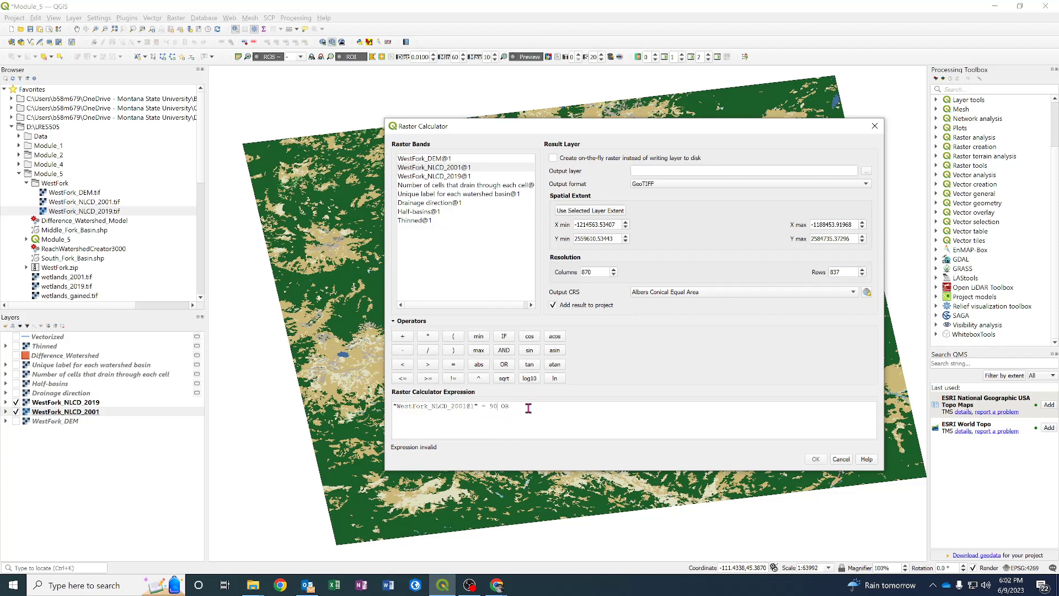
double_click(413, 168)
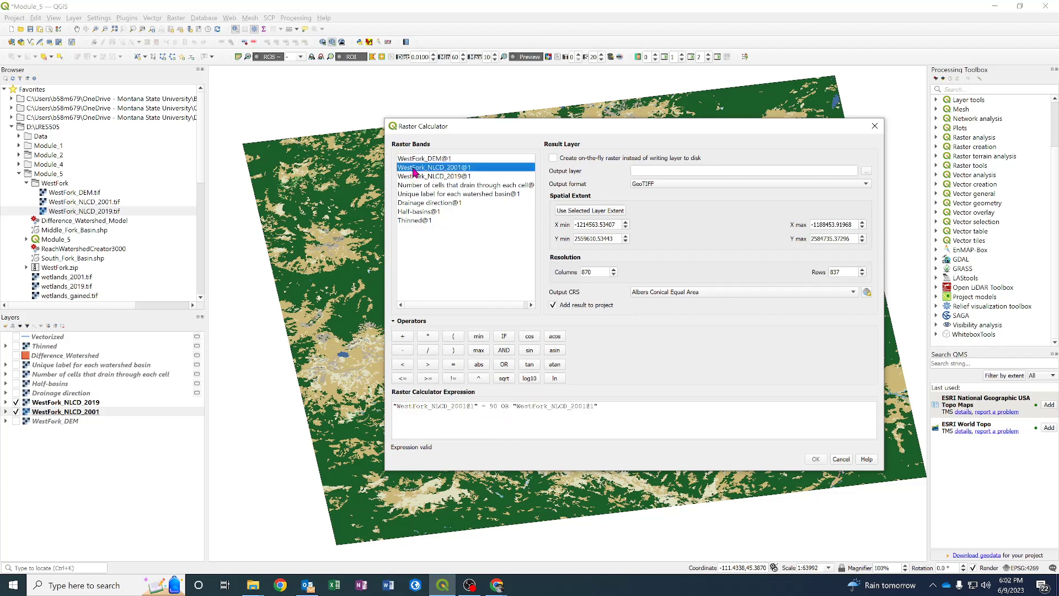
left_click(454, 365)
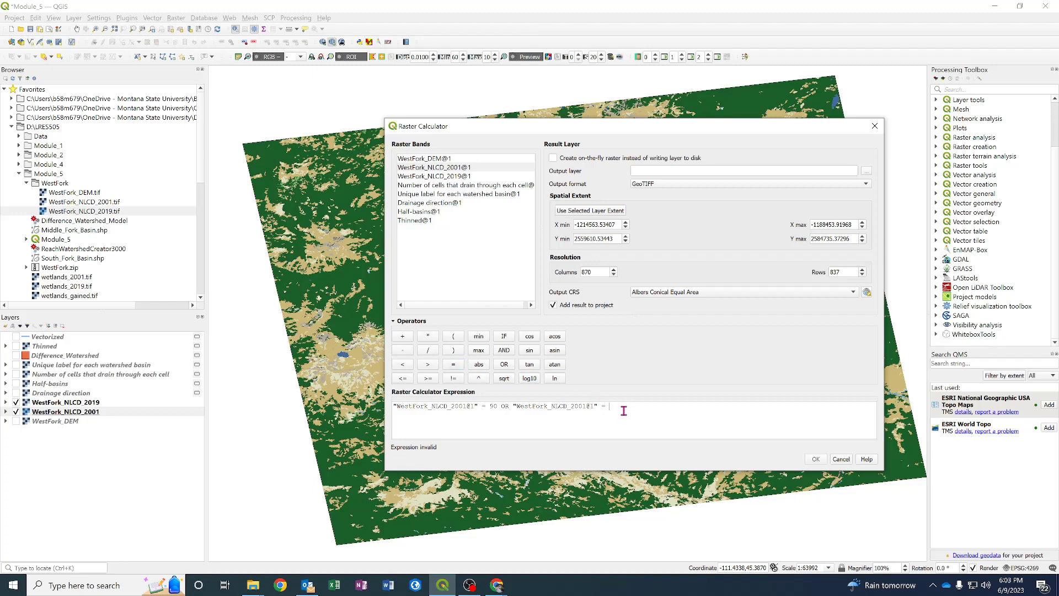
type("95")
key("alt+Tab")
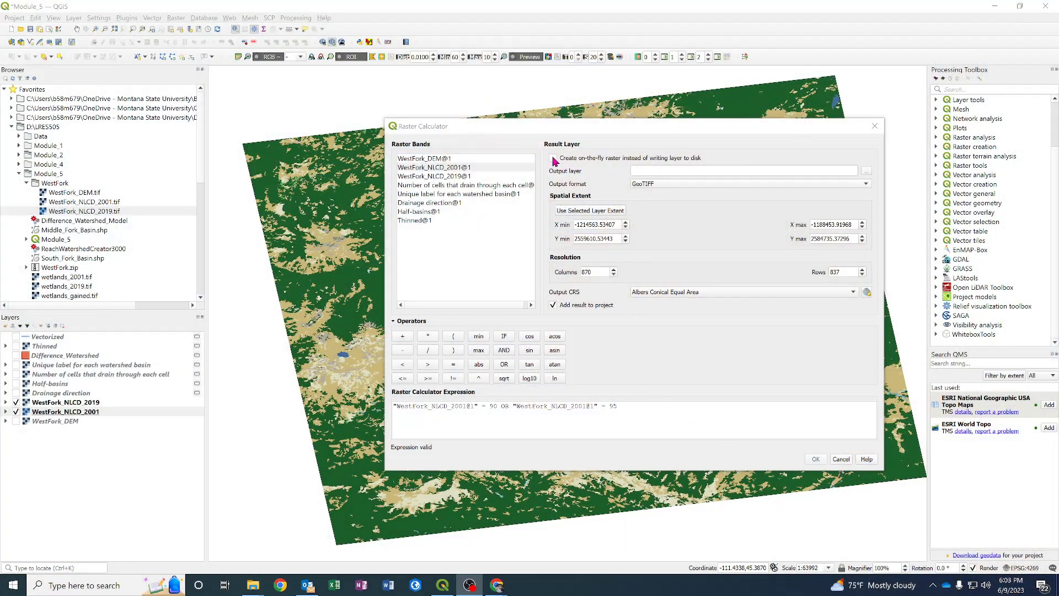
- Set the output to wetlands_2001.tif in the Module_5 folder, replacing the existing file, and run the raster calculation
left_click(867, 171)
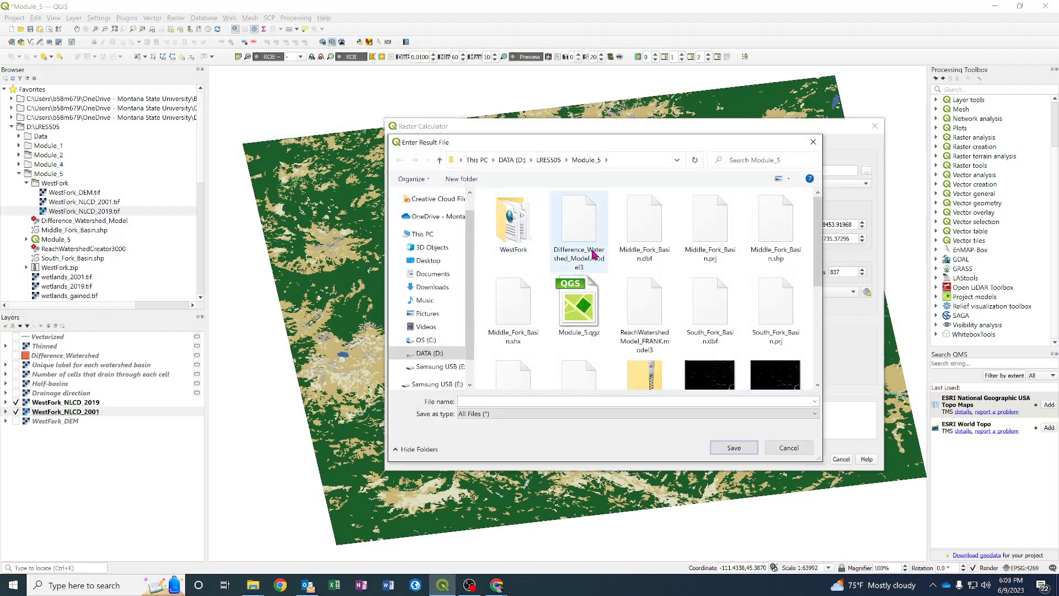
left_click(400, 353)
left_click(403, 314)
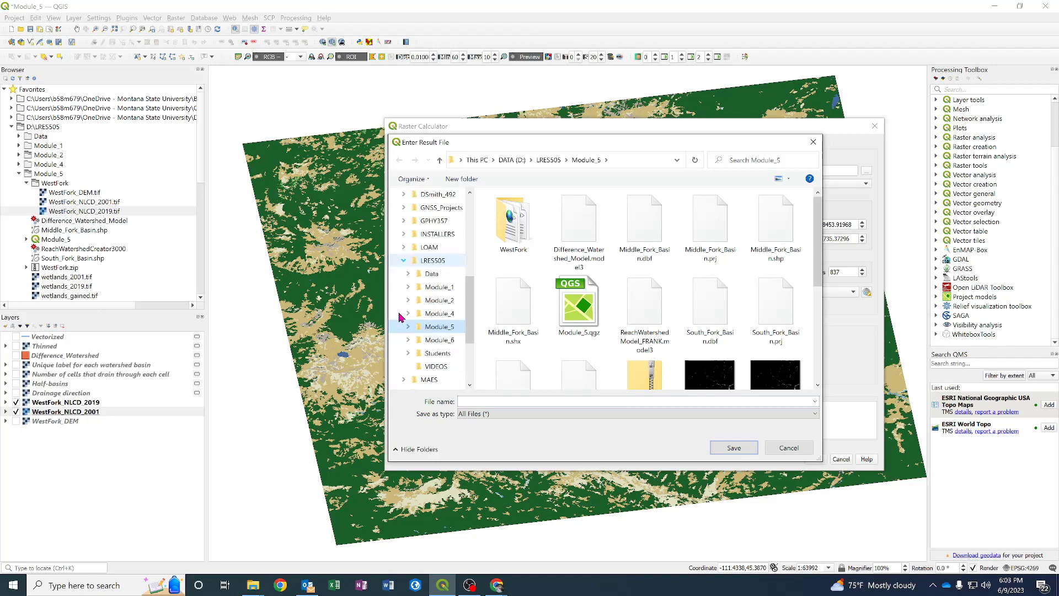
left_click(409, 328)
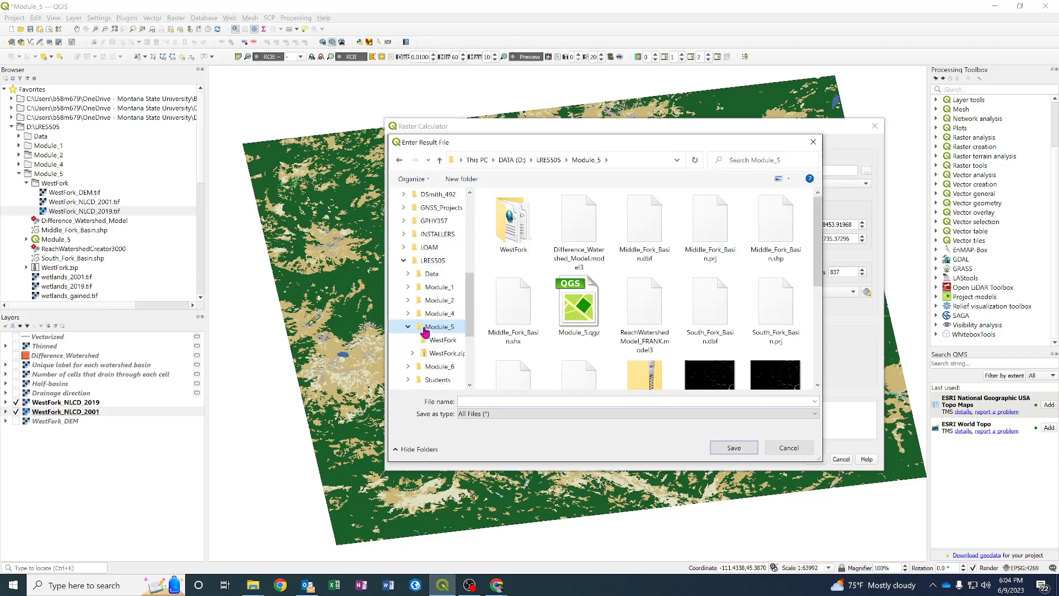
left_click_drag(819, 231, 819, 271)
left_click(734, 293)
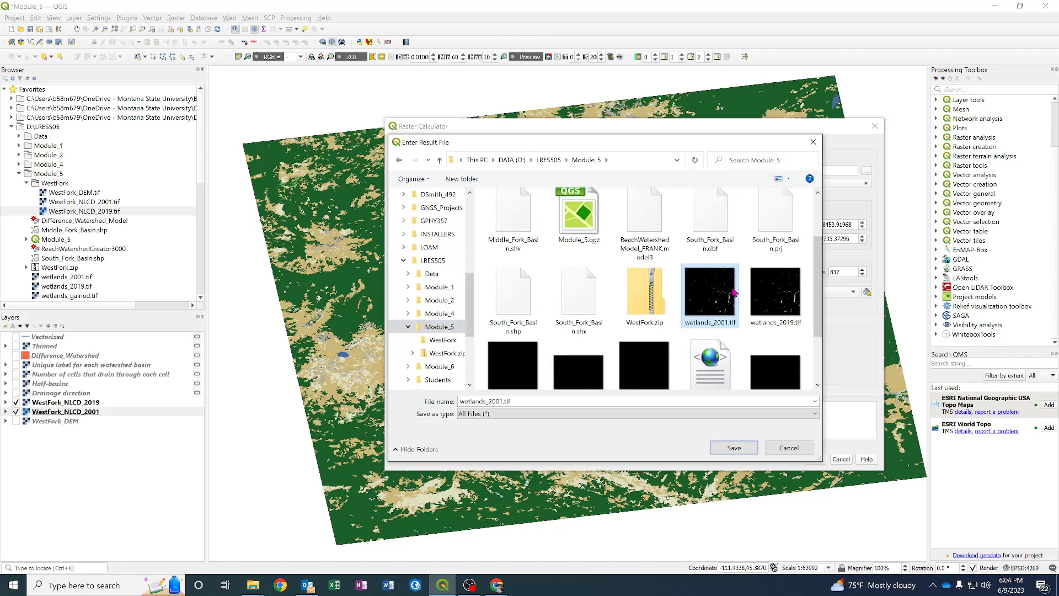
left_click(734, 449)
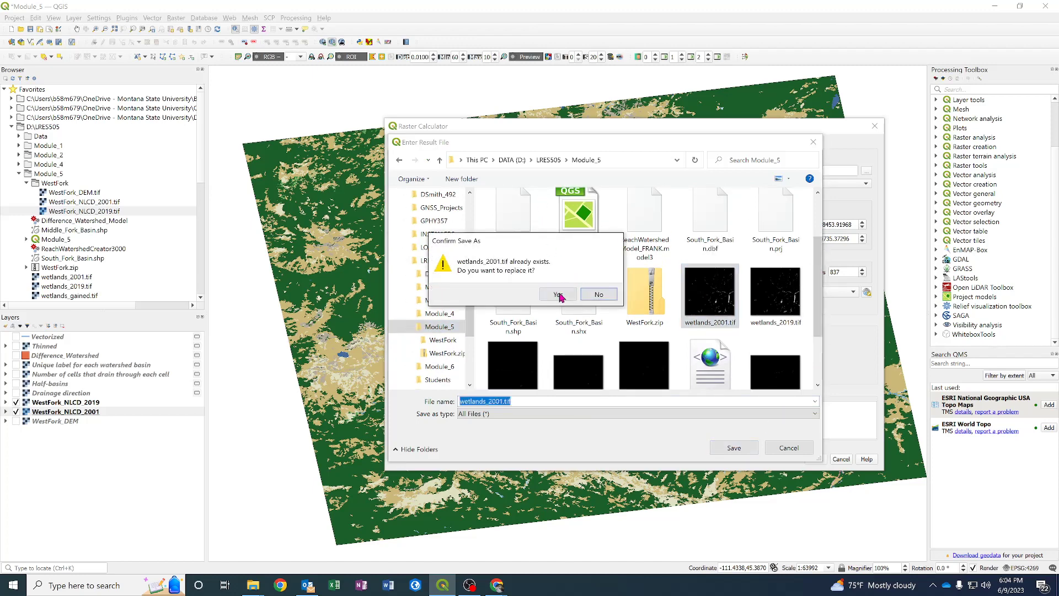
left_click(558, 295)
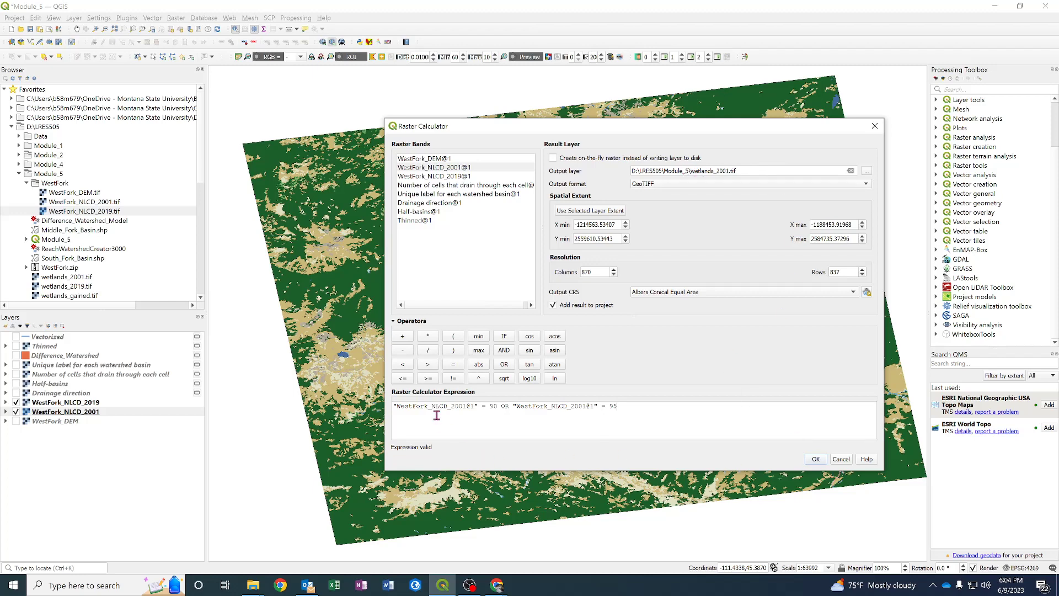
left_click(815, 459)
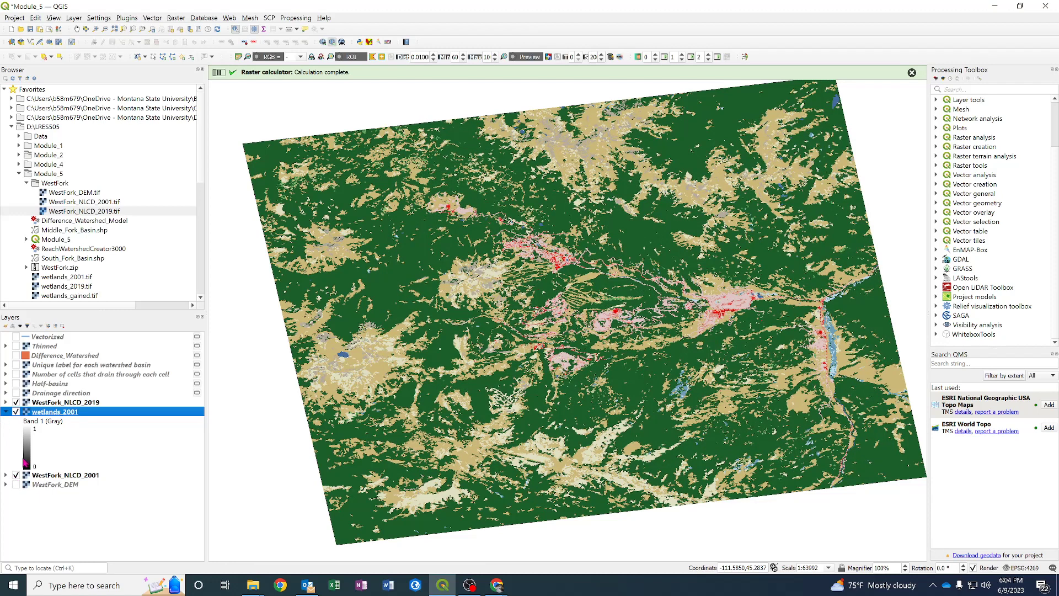
- Hide the WestFork_NLCD_2019 layer and inspect the wetlands_2001 raster up close
left_click(17, 402)
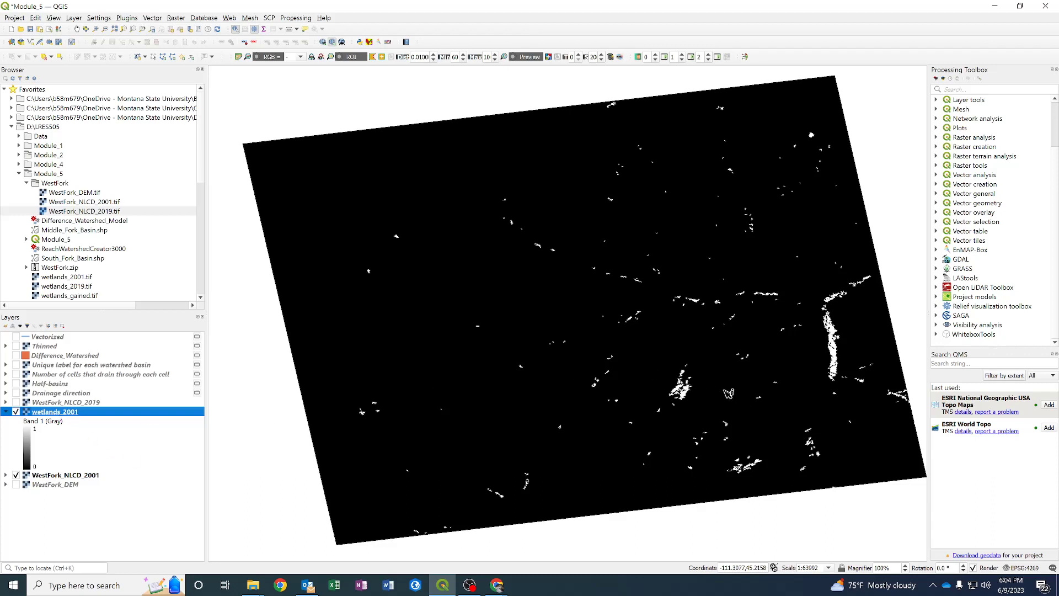
scroll(694, 392, "up", 3)
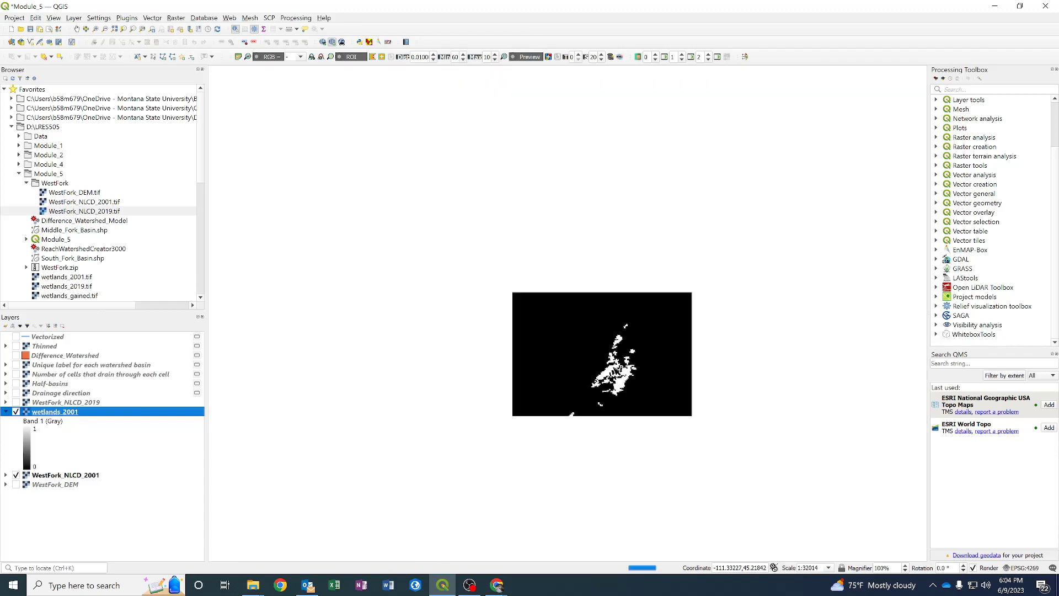
scroll(619, 359, "down", 2)
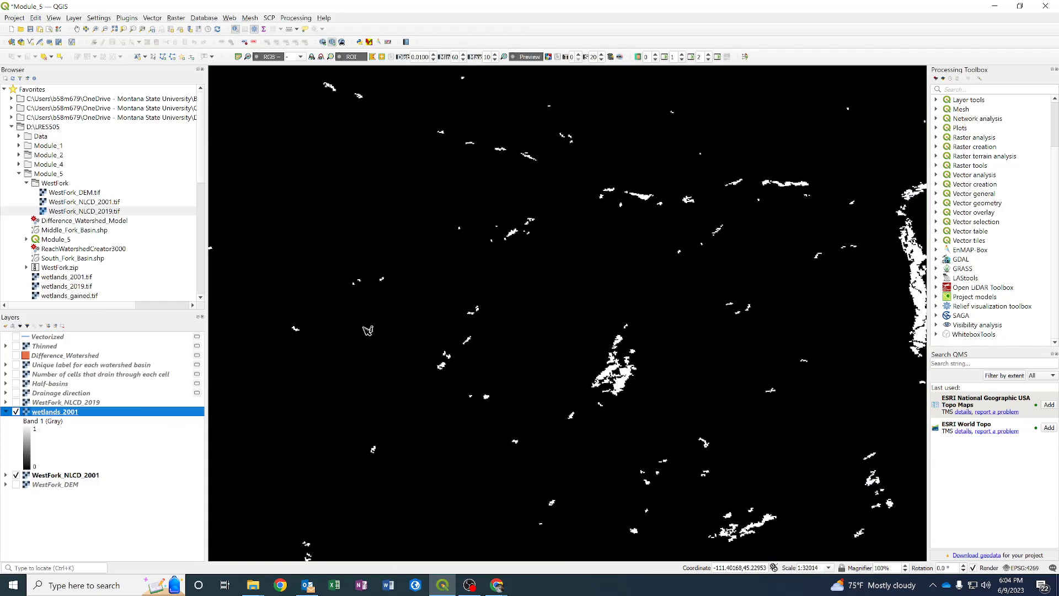
- Build the Raster Calculator expression "WestFork_NLCD_2019@1" = 90 OR "WestFork_NLCD_2019@1" = 95
left_click(176, 18)
left_click(190, 26)
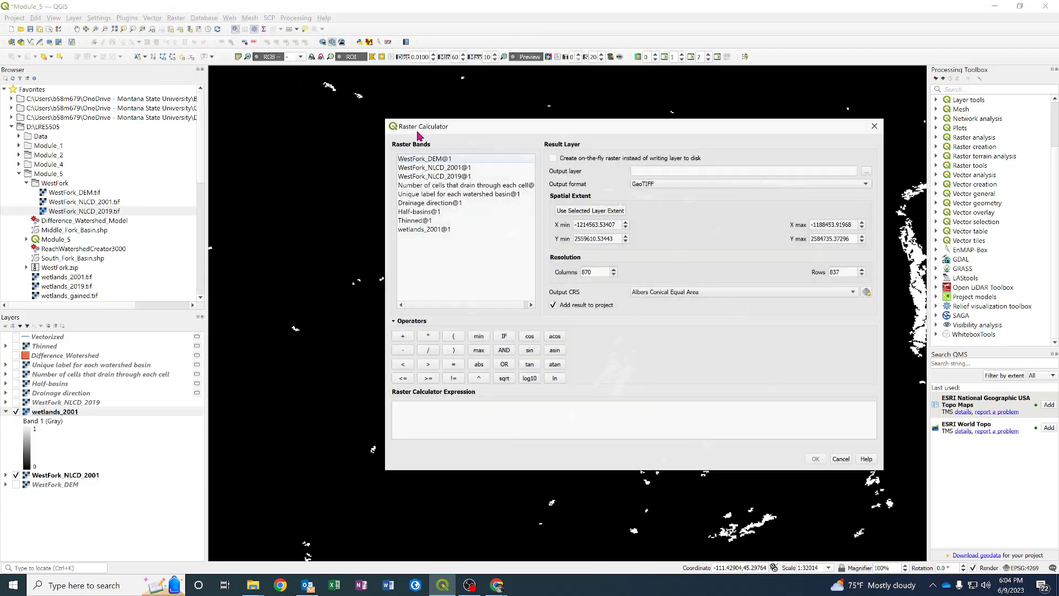
double_click(432, 176)
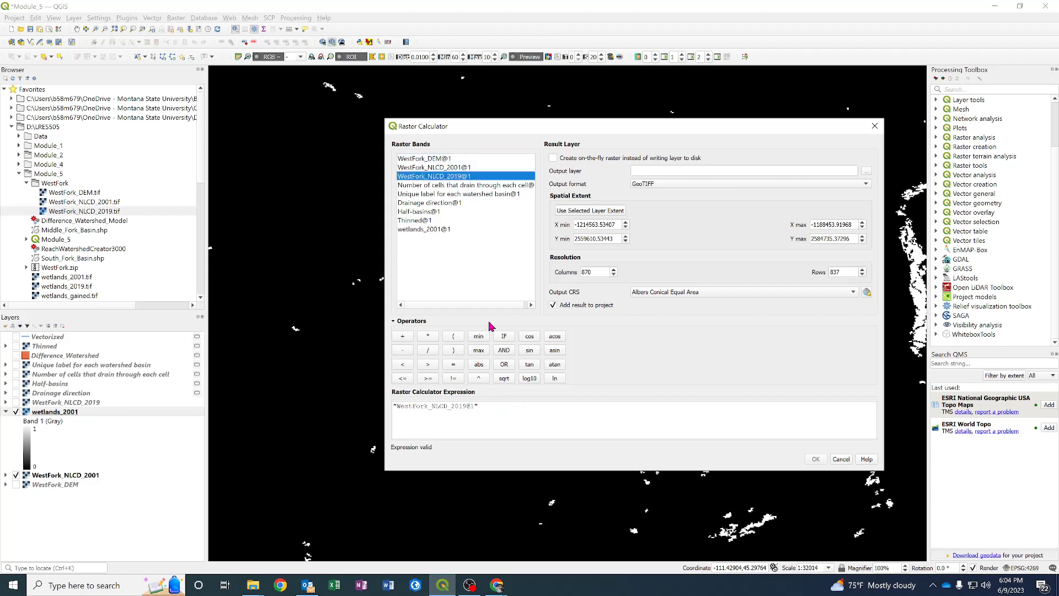
left_click(453, 365)
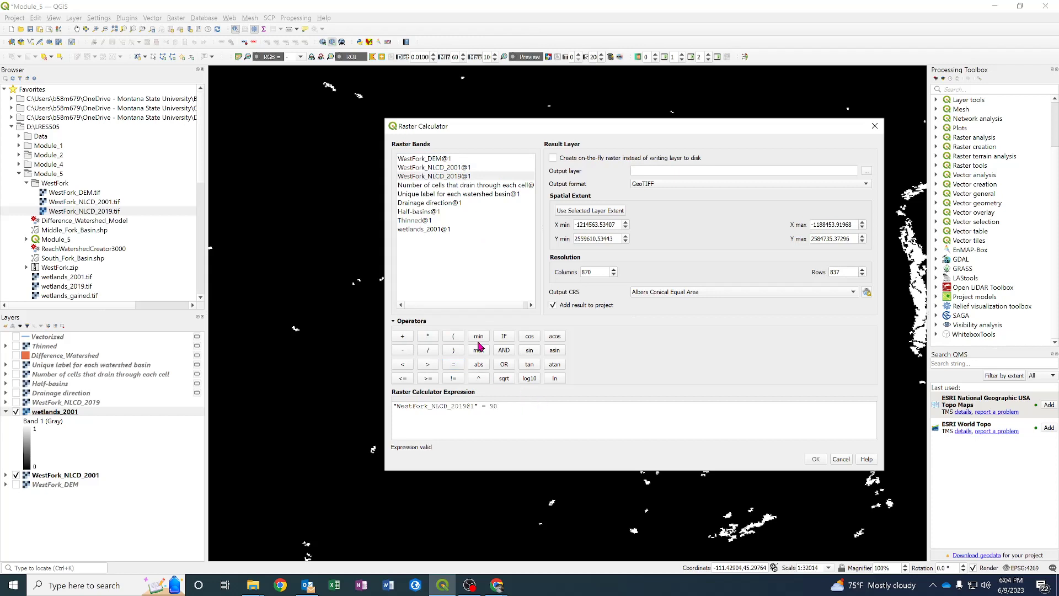
left_click(504, 364)
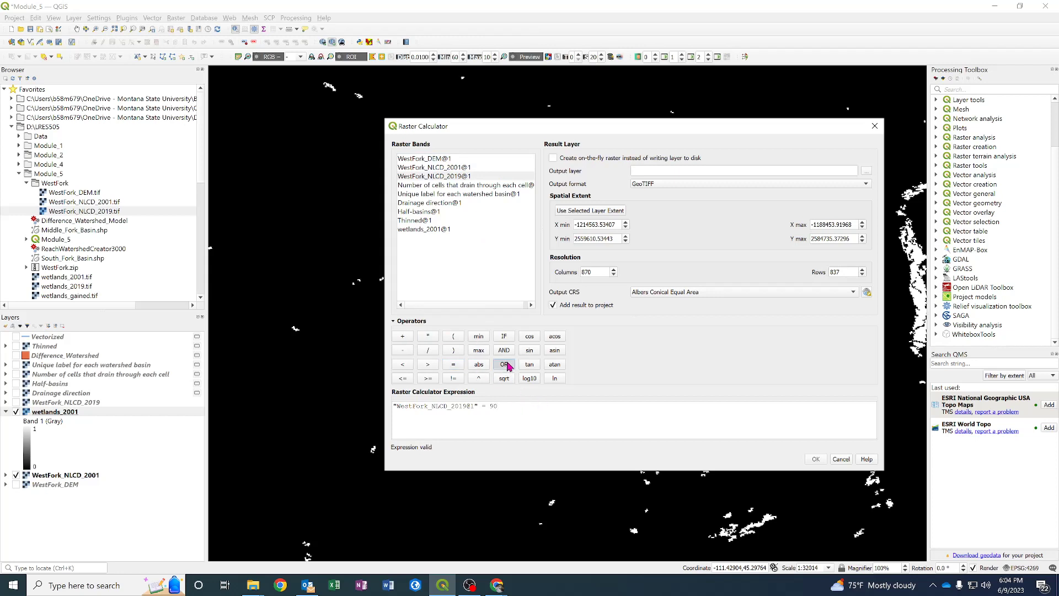
double_click(448, 176)
left_click(457, 366)
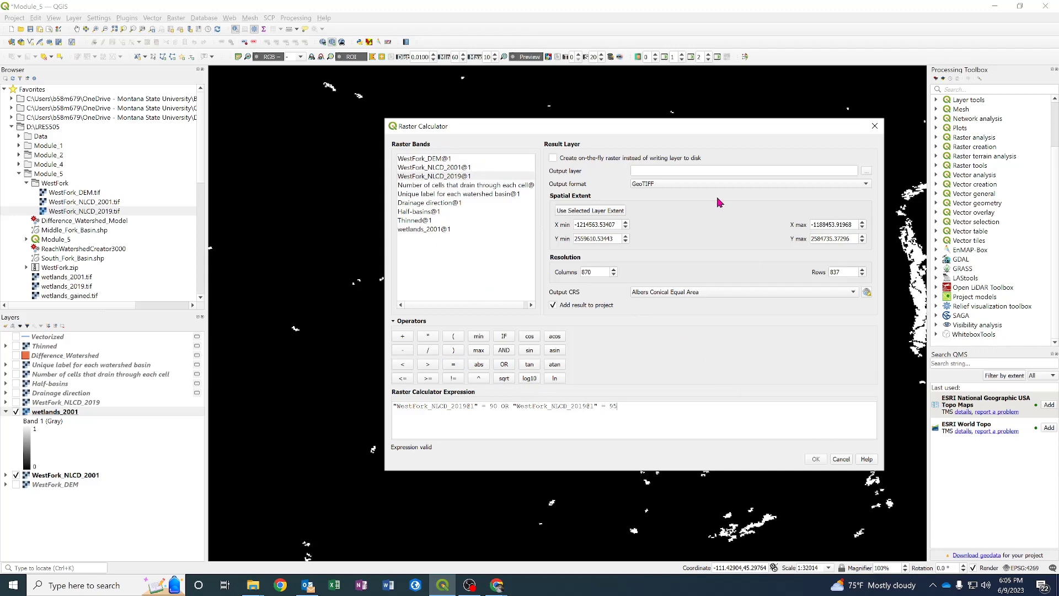
- Set the output to wetlands_2019.tif in the Module_5 folder, replacing the existing file, and run the calculation
left_click(867, 171)
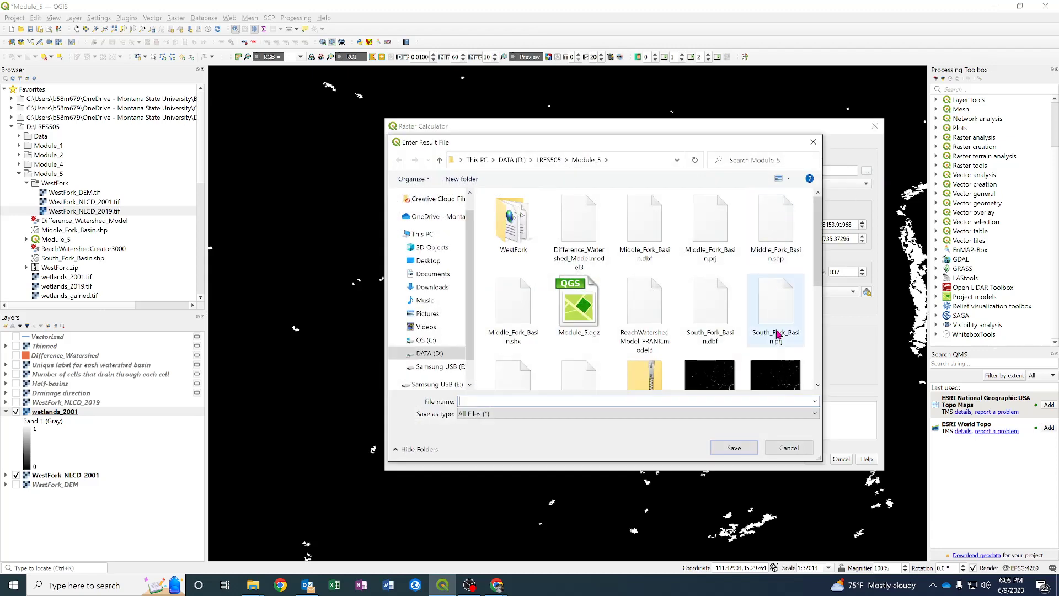
scroll(818, 256, "down", 2)
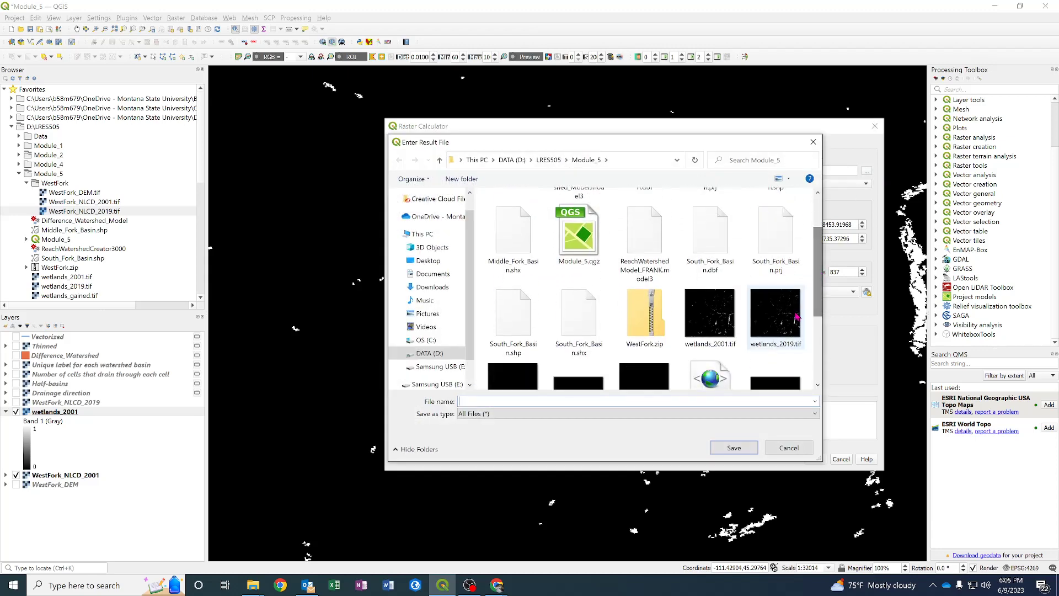
left_click(784, 330)
left_click(734, 448)
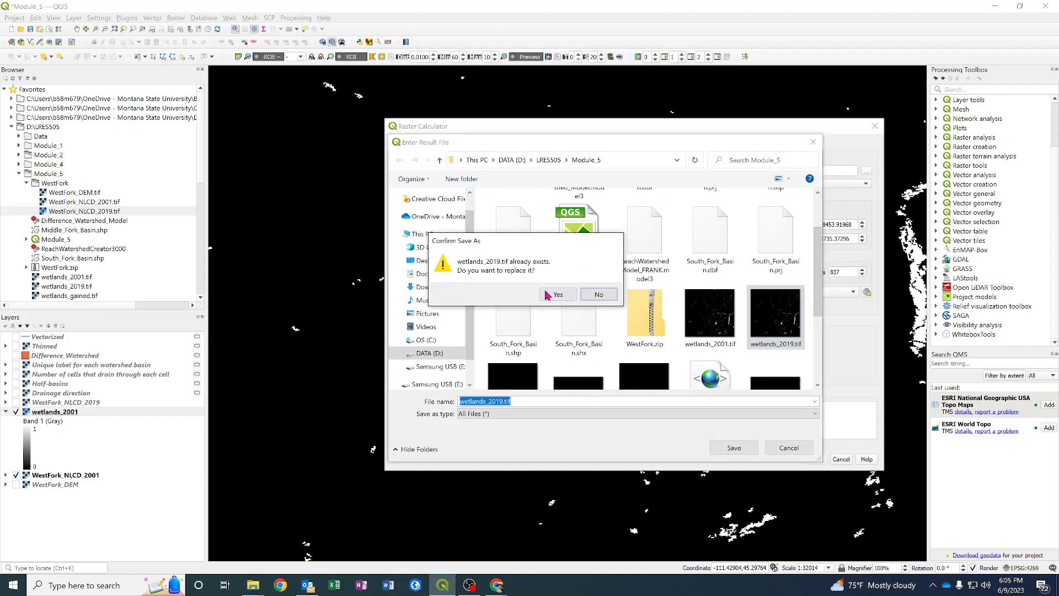
left_click(549, 294)
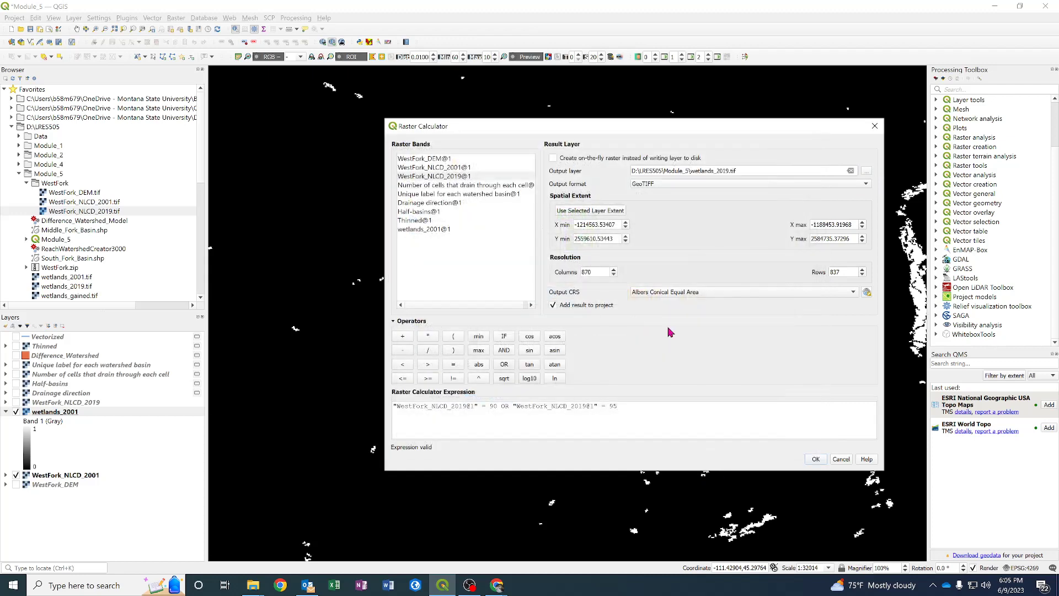
left_click(816, 459)
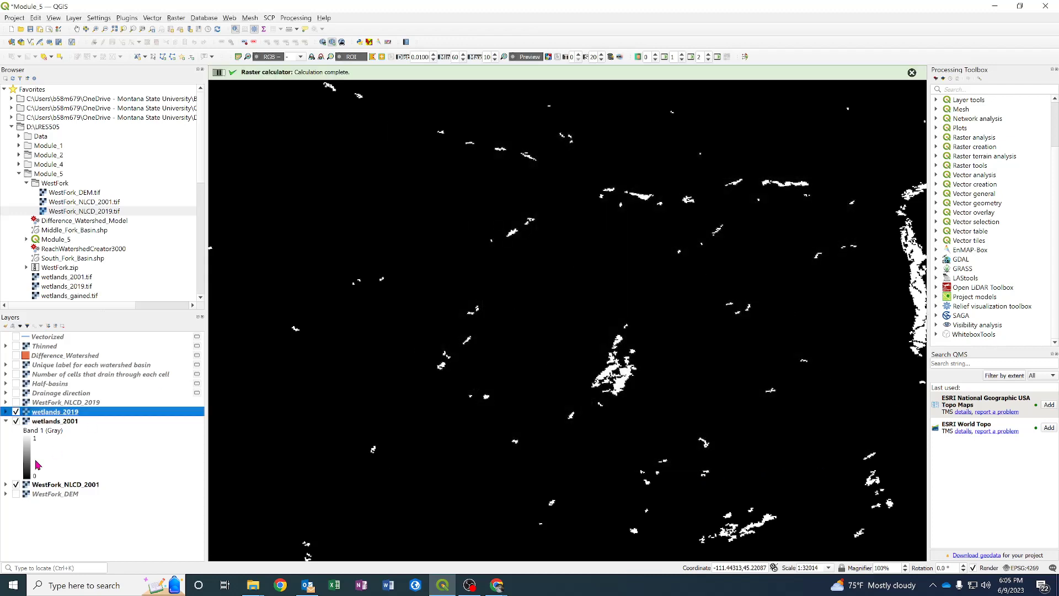
- Toggle the wetlands_2001 layer's visibility off and on, and collapse its legend
left_click(16, 421)
left_click(15, 422)
left_click(5, 421)
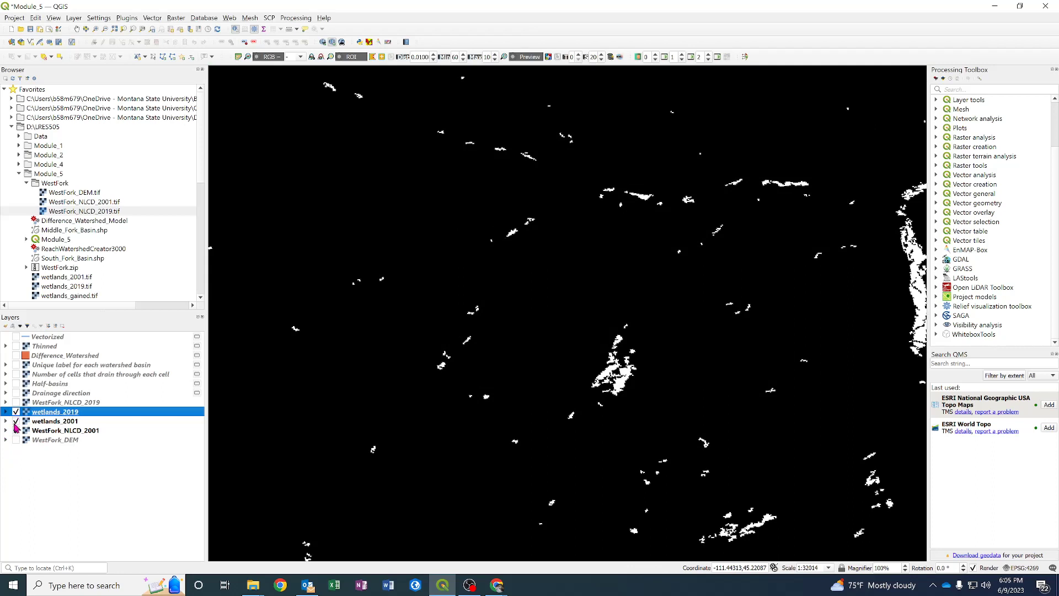
left_click(16, 430)
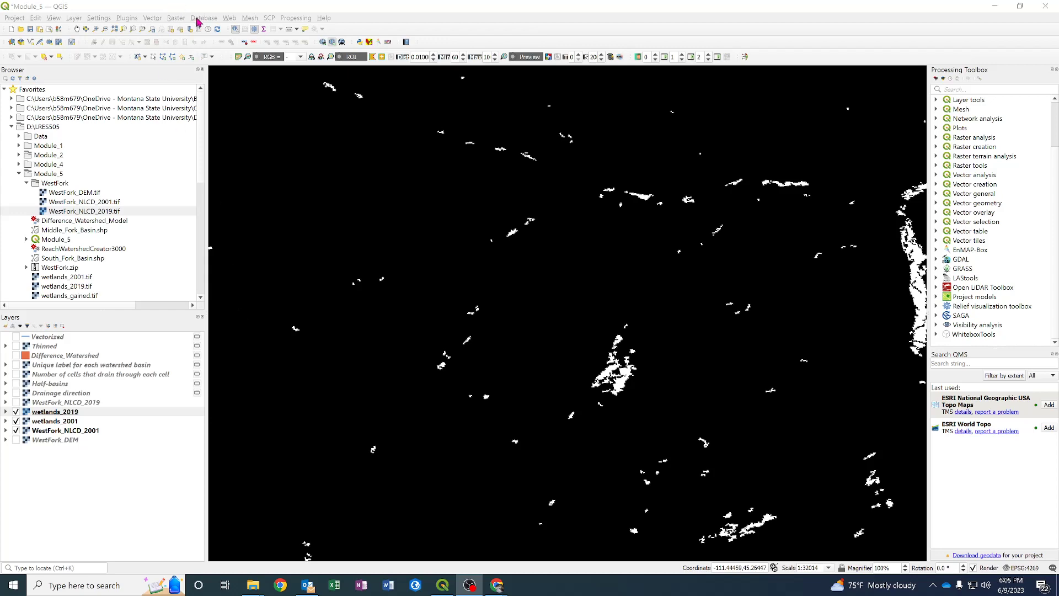
- Open the Raster Calculator and build the expression "WestFork_NLCD_2001@1" > "WestFork_NLCD_2019@1"
left_click(175, 18)
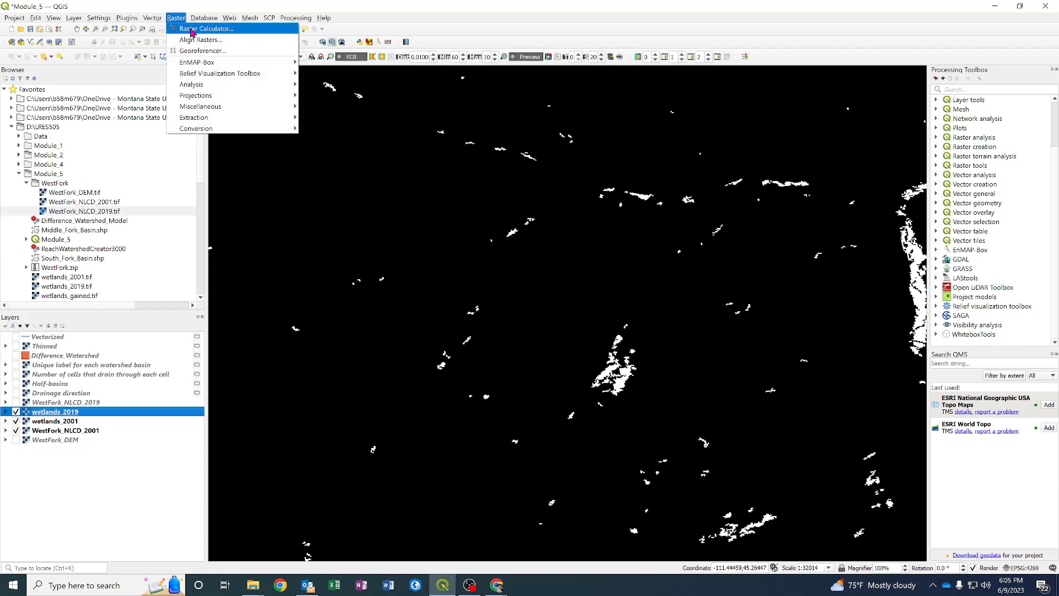
left_click(190, 28)
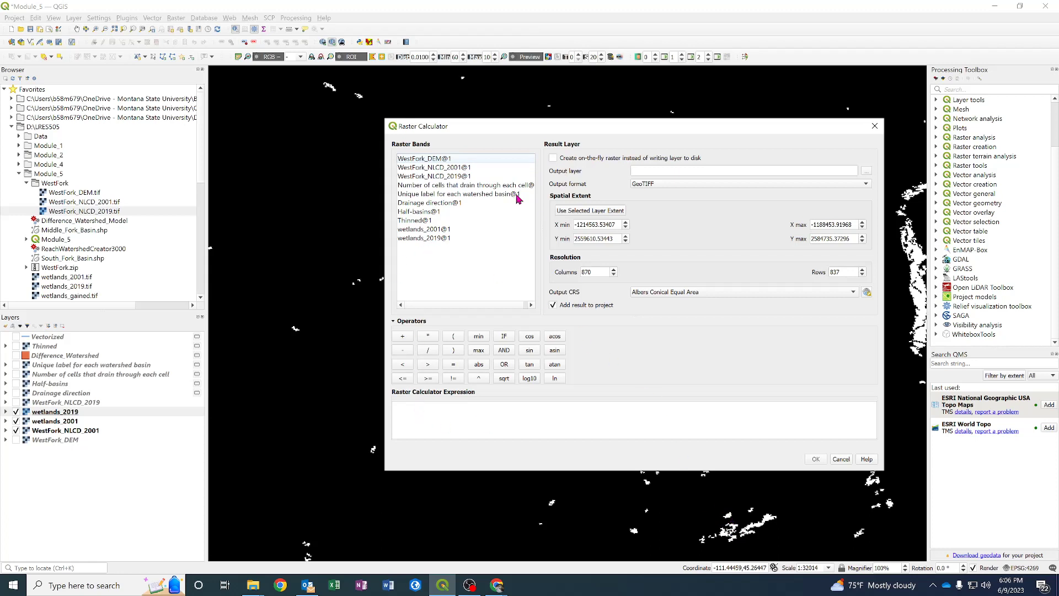
double_click(433, 167)
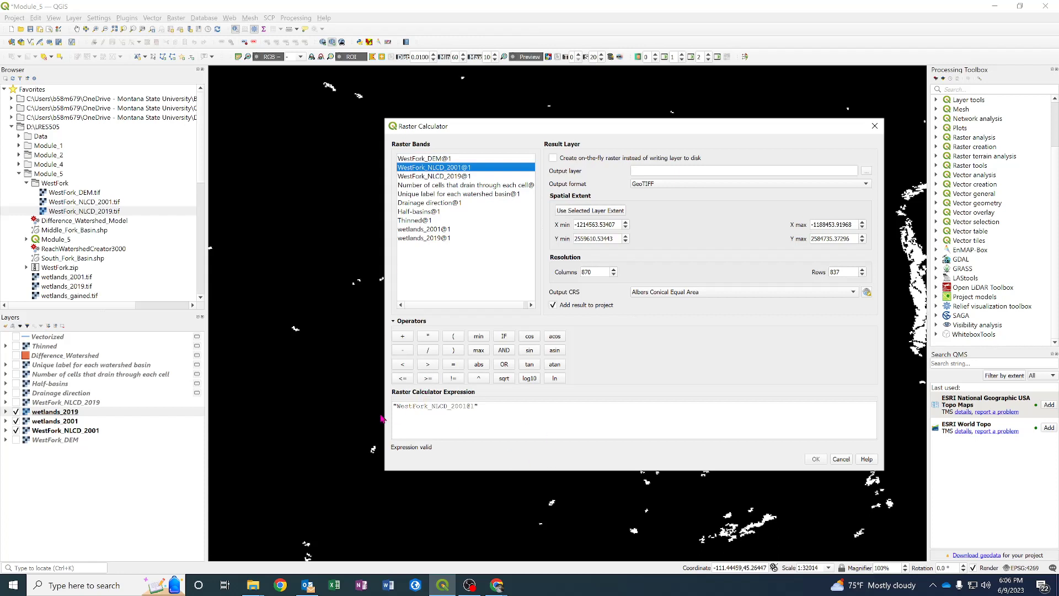
left_click(427, 365)
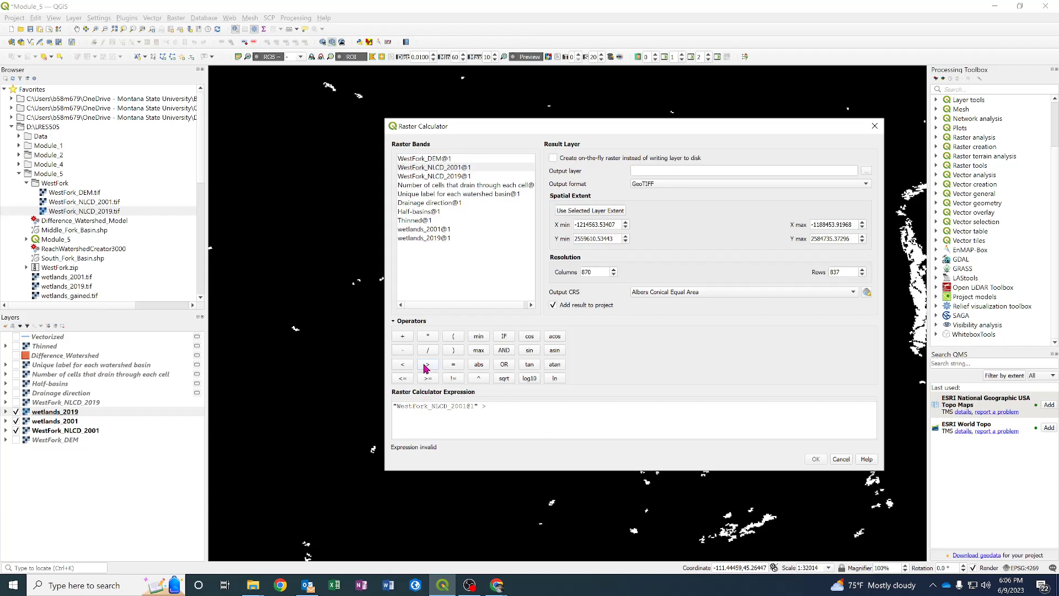
double_click(445, 177)
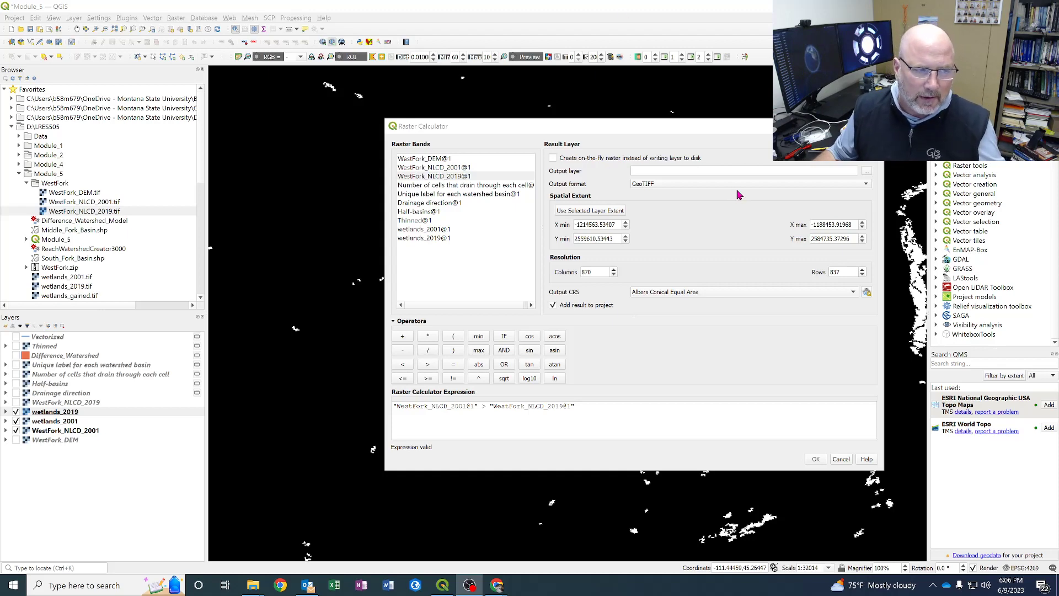
- Set the output to wetlands_lost.tif in the Module_5 folder, replacing the existing file, and run the calculation
left_click(868, 172)
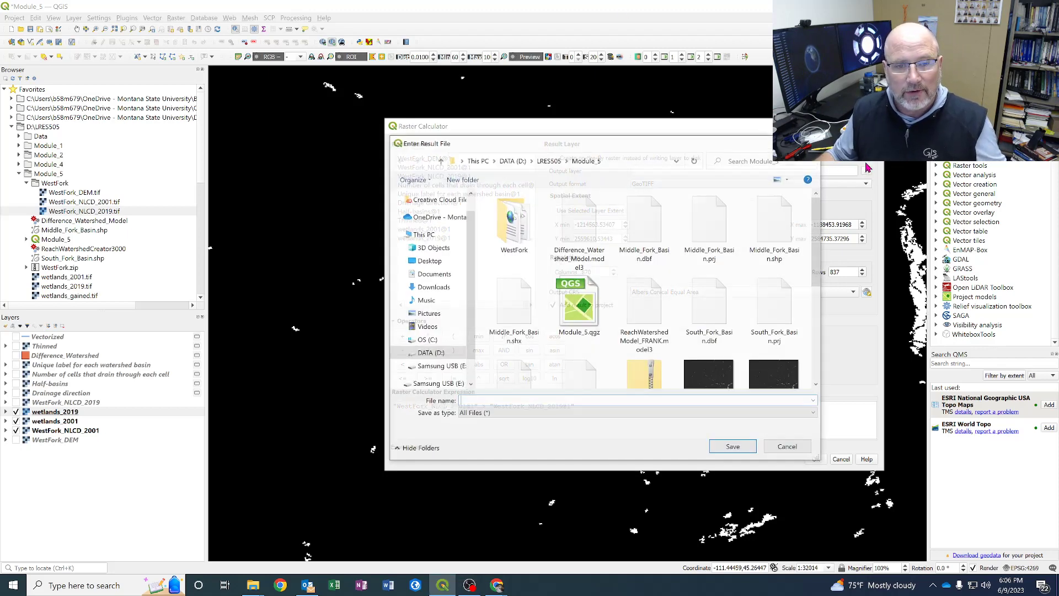
left_click_drag(820, 236, 825, 333)
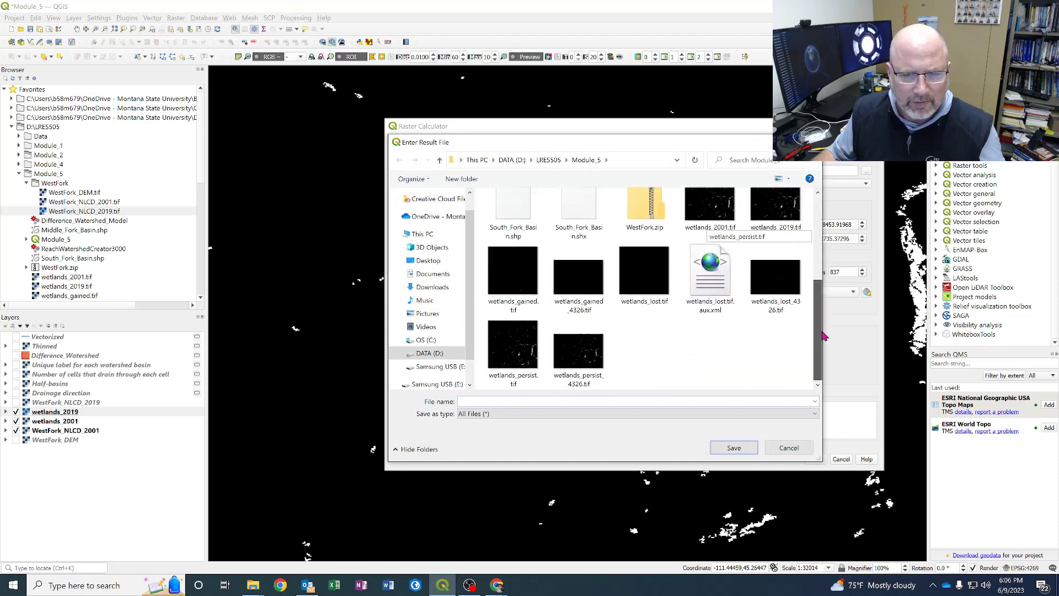
left_click(646, 280)
left_click(734, 449)
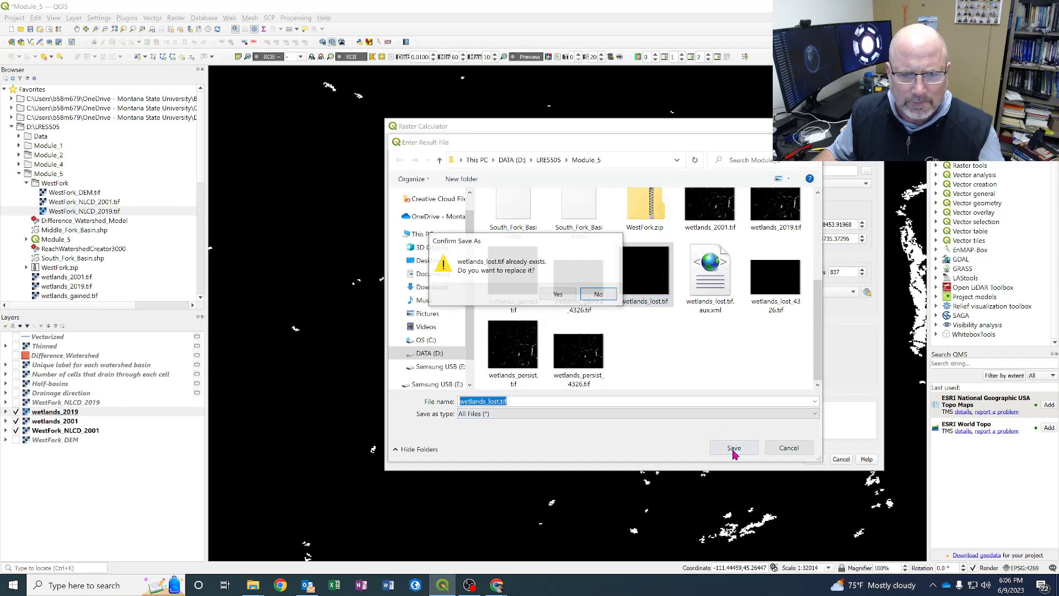
left_click(562, 295)
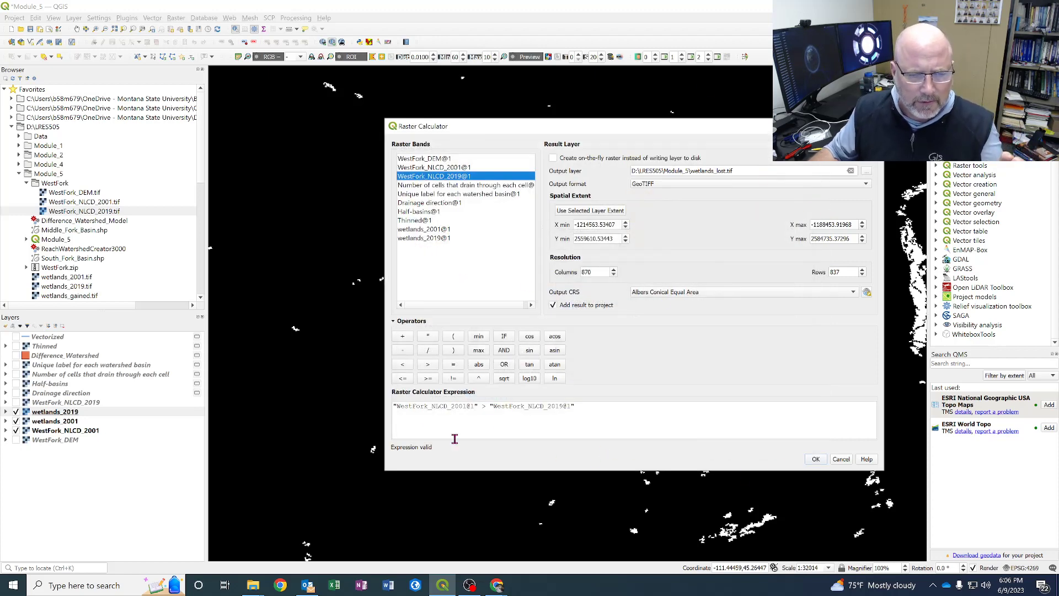
left_click(816, 460)
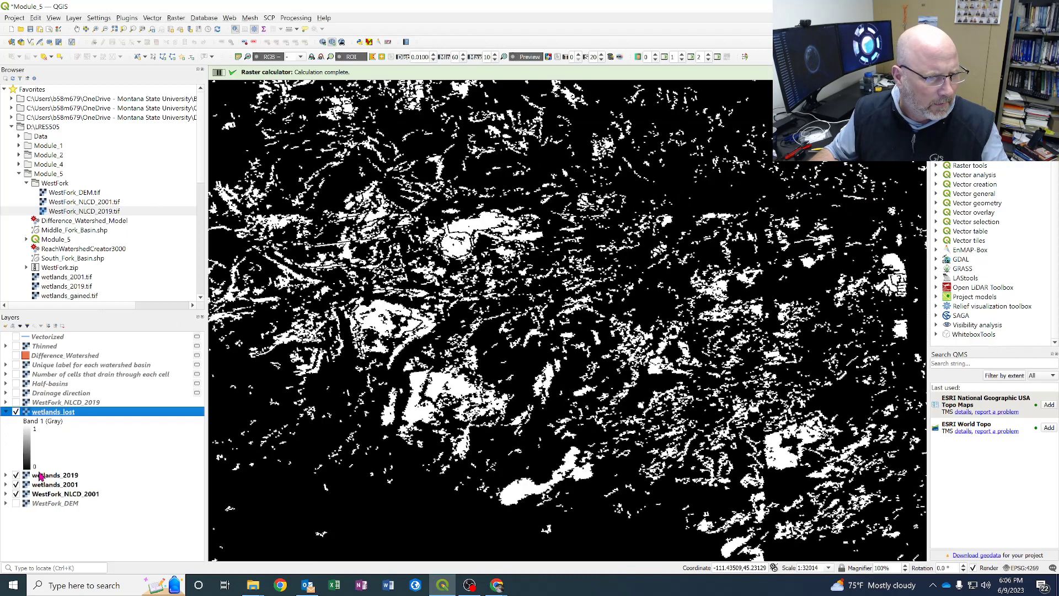
- Hide the wetlands_2019 and wetlands_2001 layers and toggle wetlands_lost off and on to check it
left_click(16, 475)
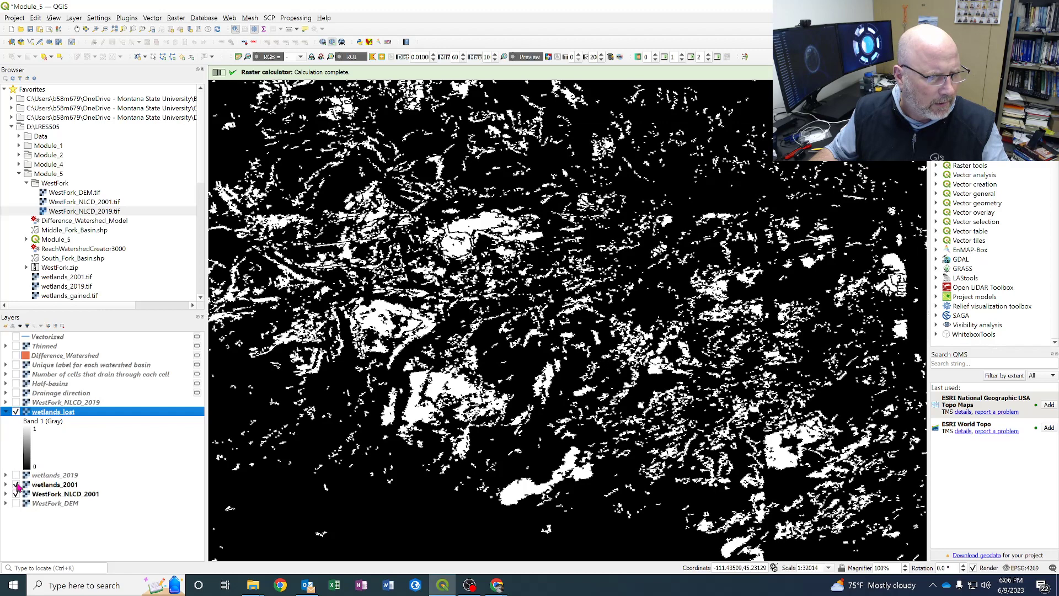
left_click(16, 485)
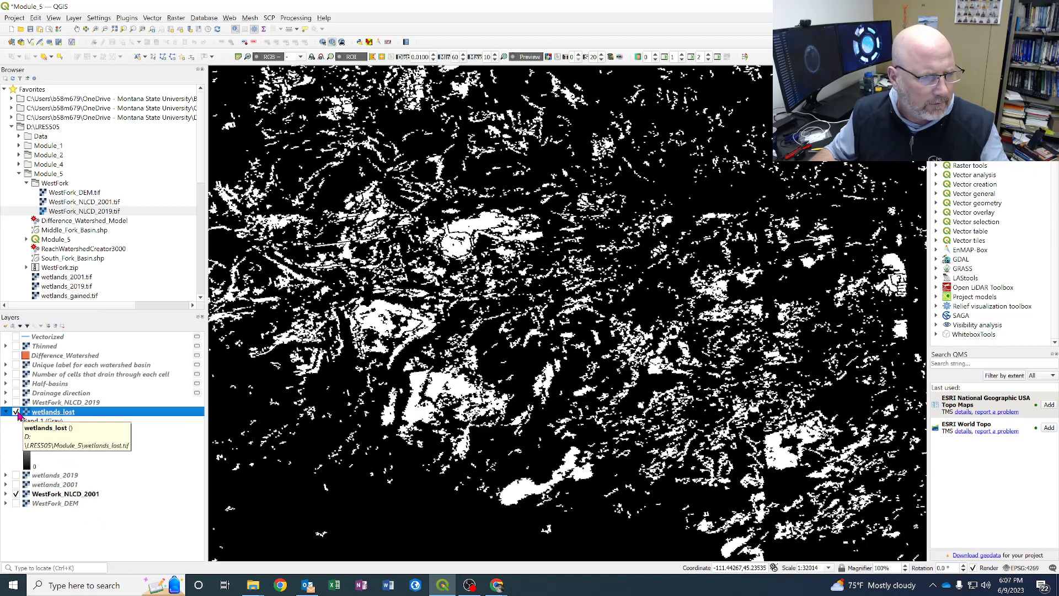
left_click(16, 413)
left_click(16, 412)
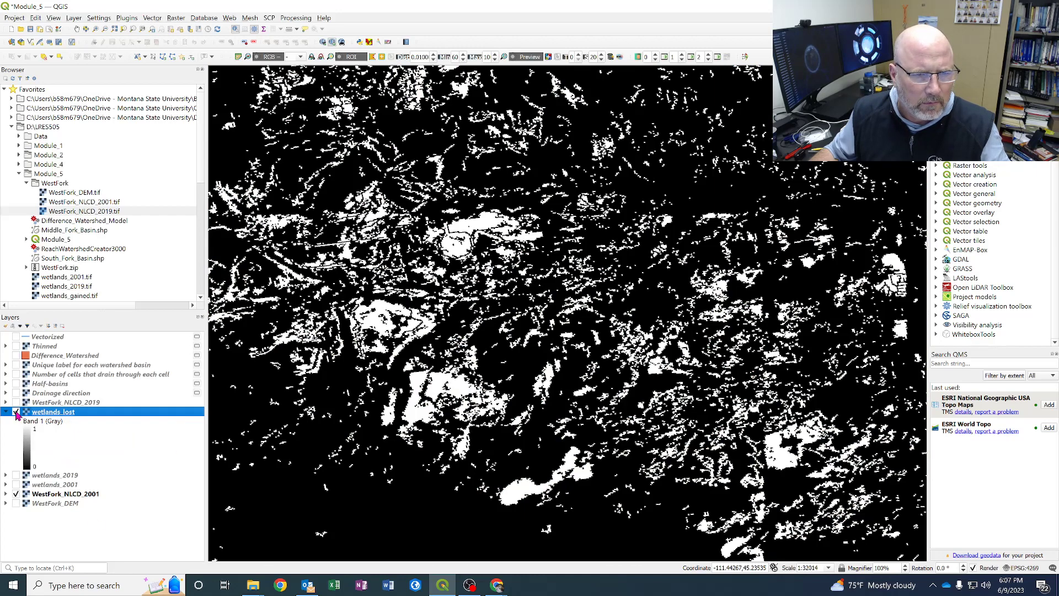
- Remove the wetlands_lost layer from the project
right_click(77, 418)
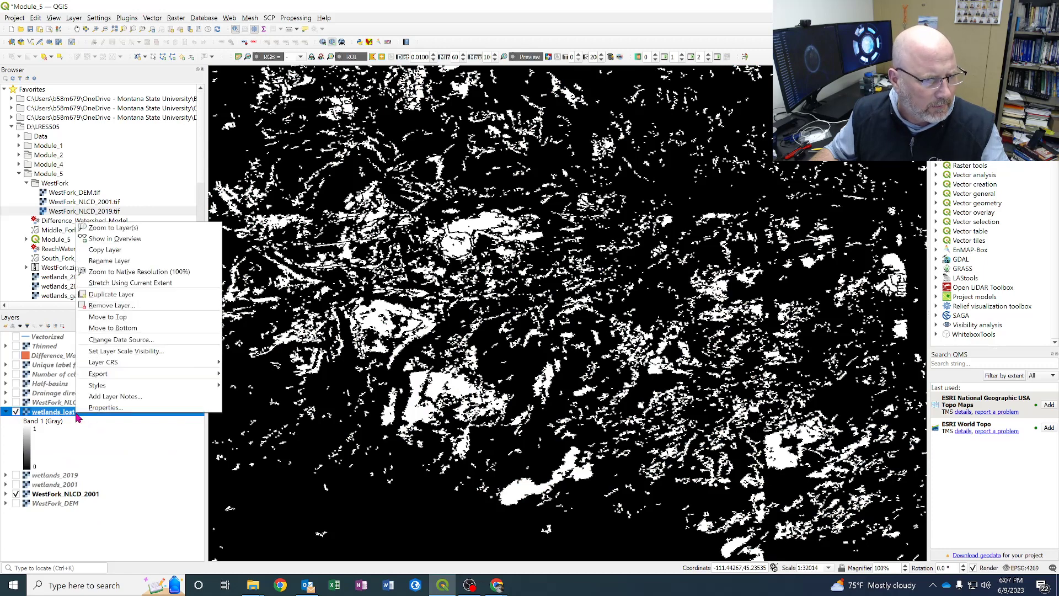
left_click(111, 307)
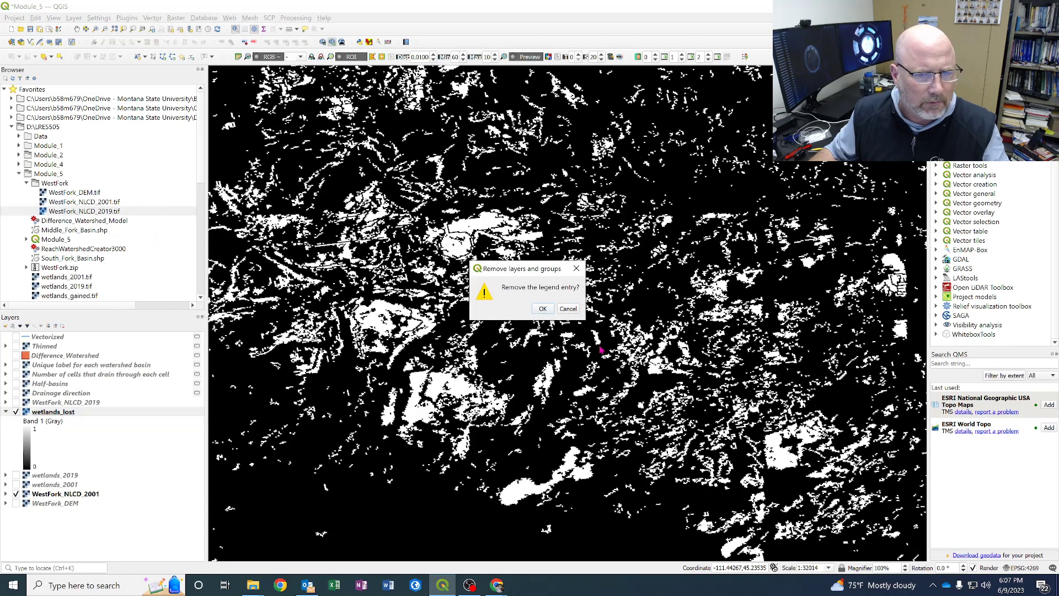
left_click(543, 308)
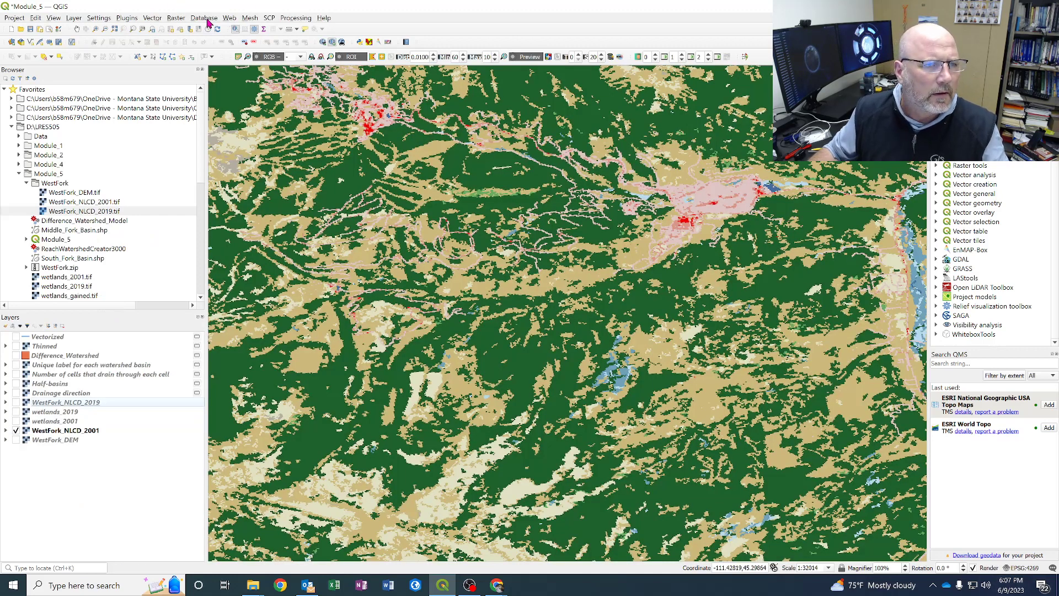
- Open the Raster Calculator and mute the computer's speakers
left_click(176, 18)
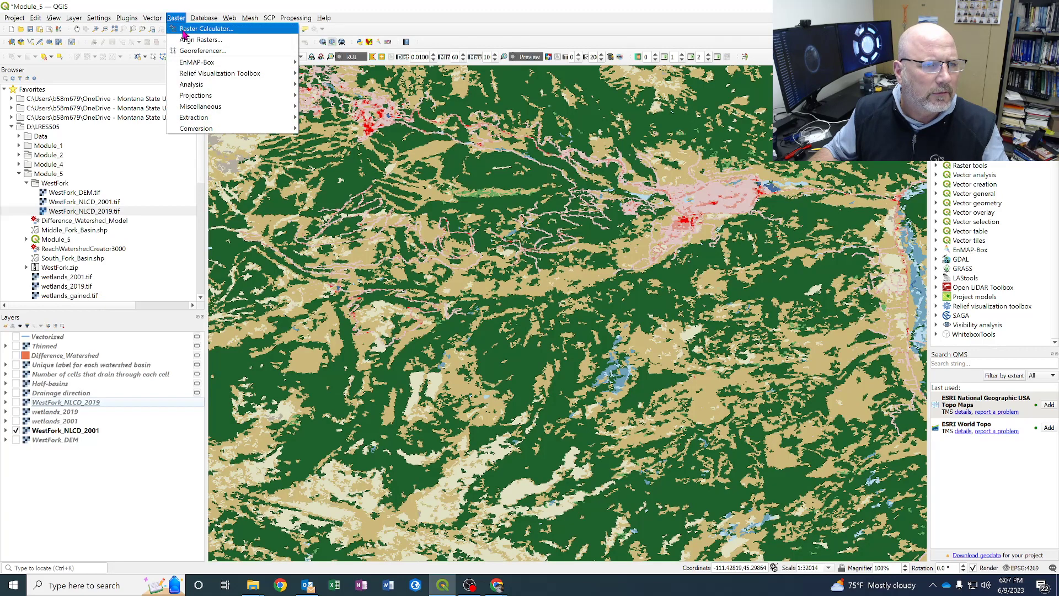
left_click(184, 30)
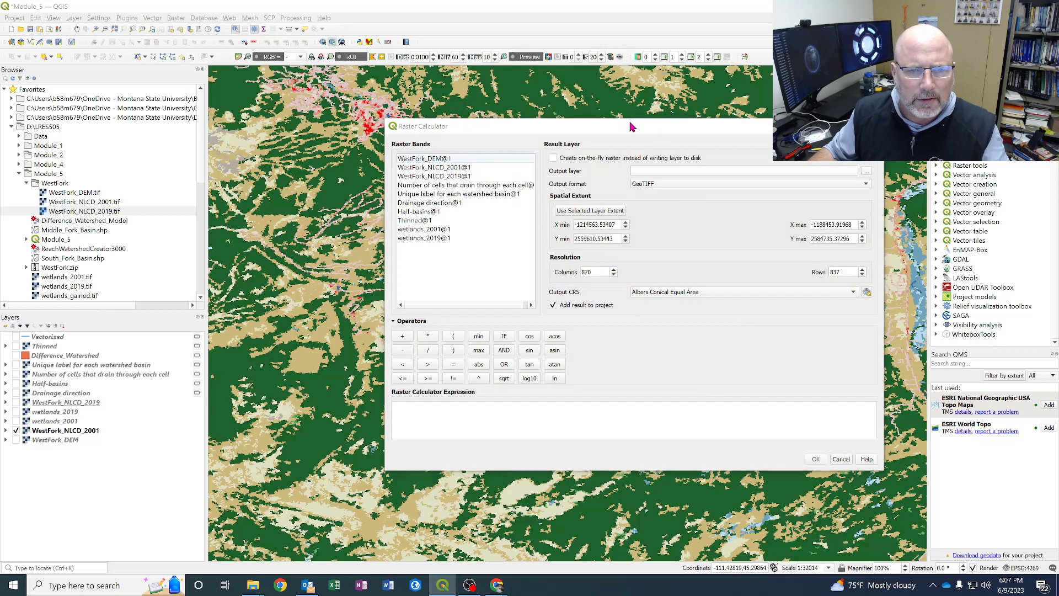
left_click(987, 584)
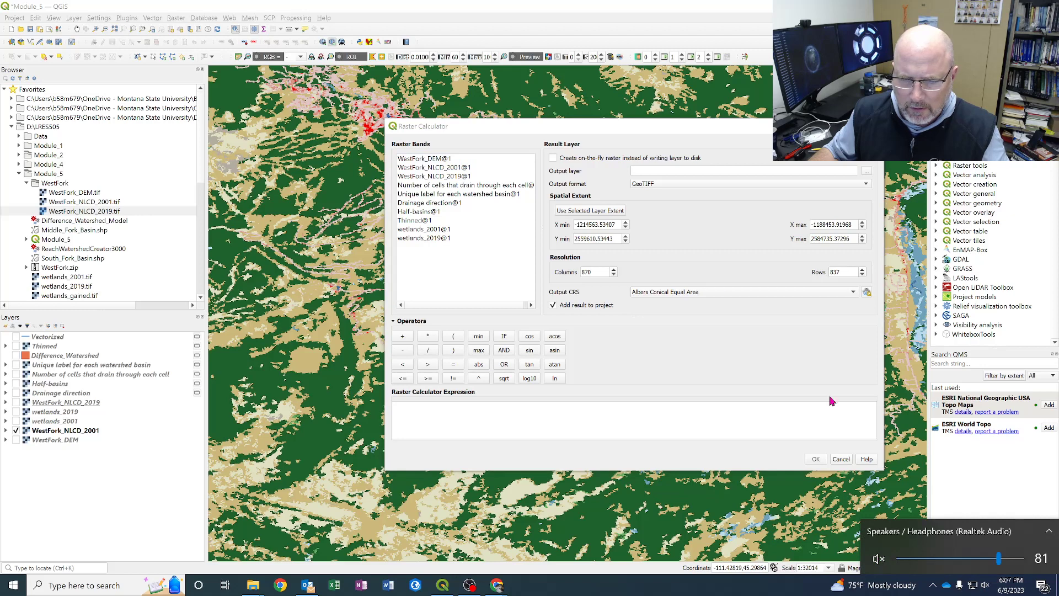
left_click(498, 129)
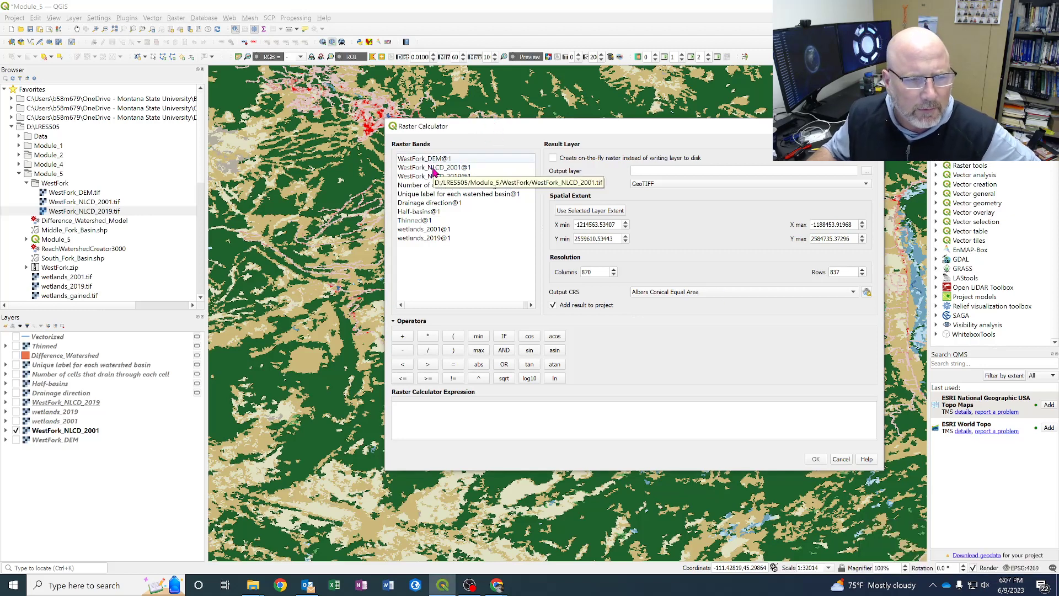
double_click(434, 168)
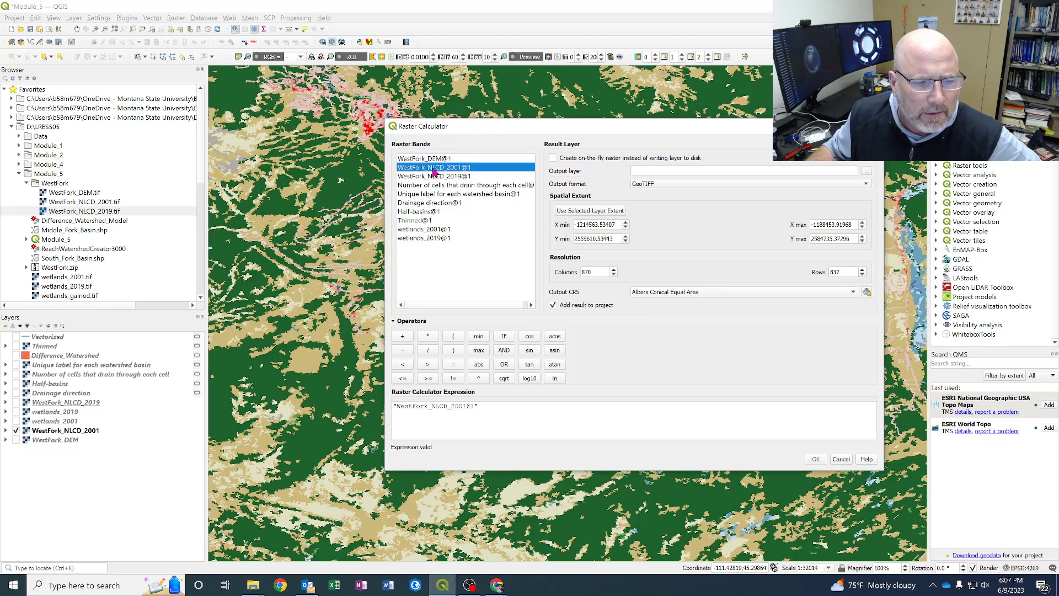
left_click(433, 365)
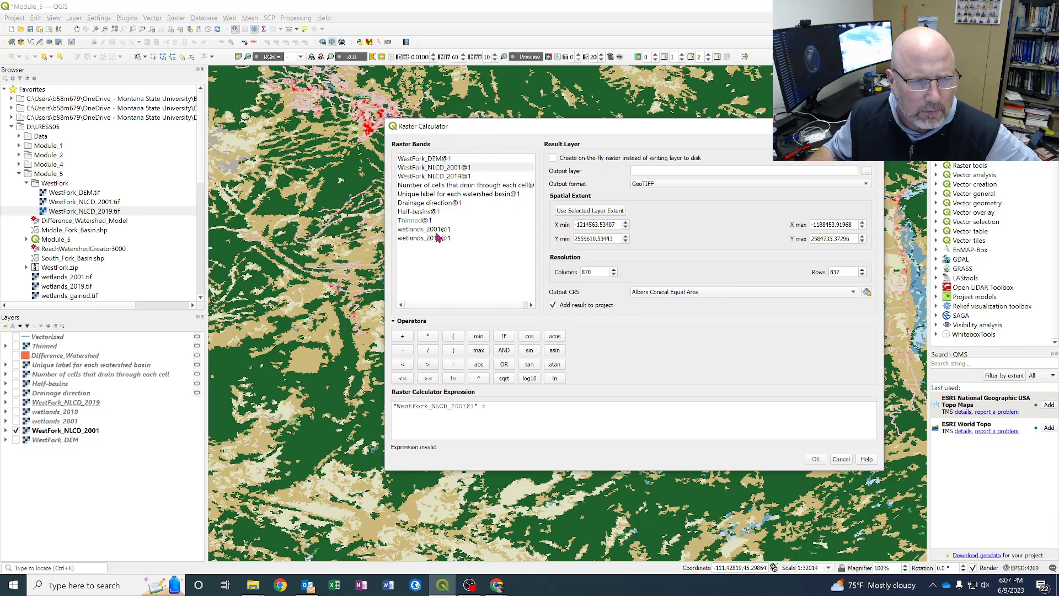
double_click(435, 177)
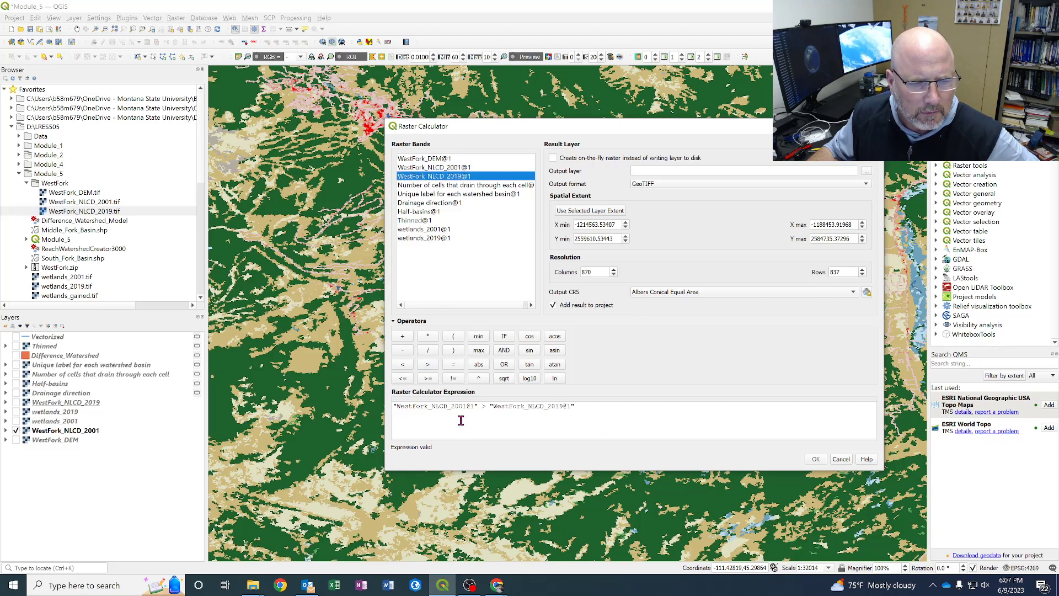
left_click(612, 407)
key("ctrl+a")
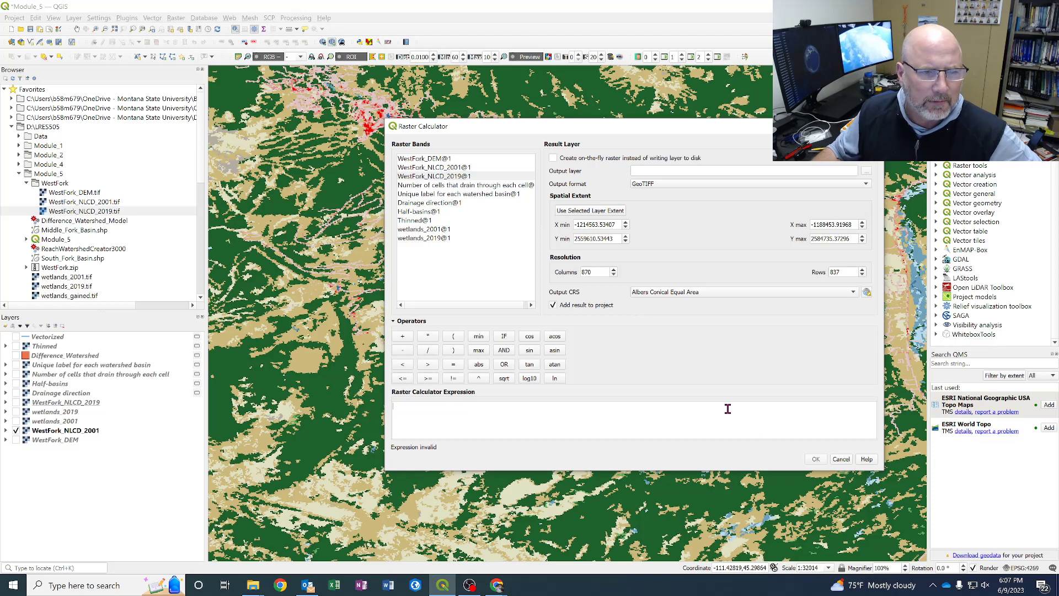
- Build the raster expression "wetlands_2001@1" > "wetlands_2019@1"
double_click(418, 230)
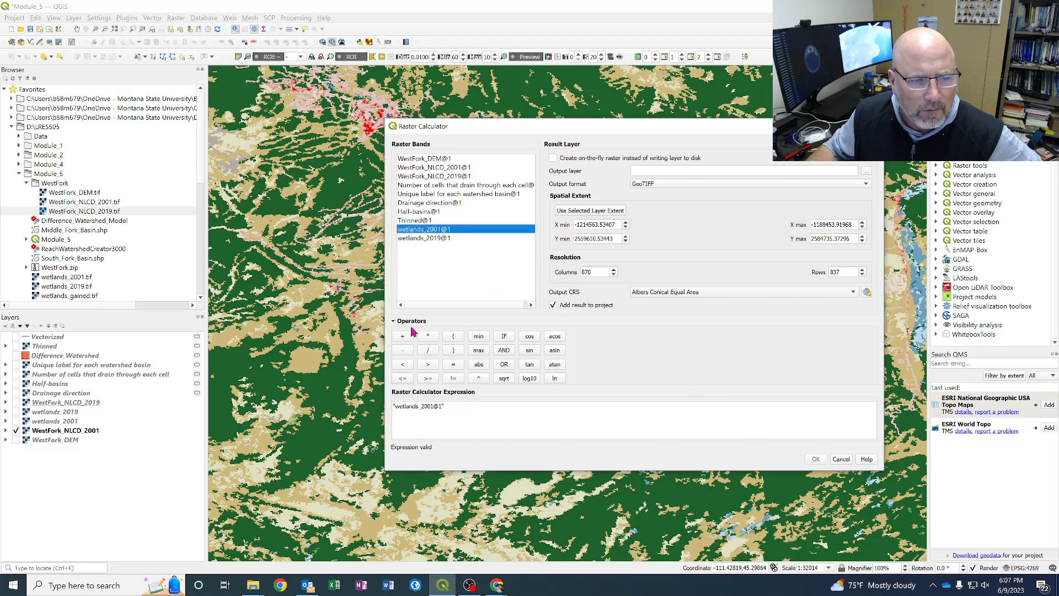
left_click(429, 365)
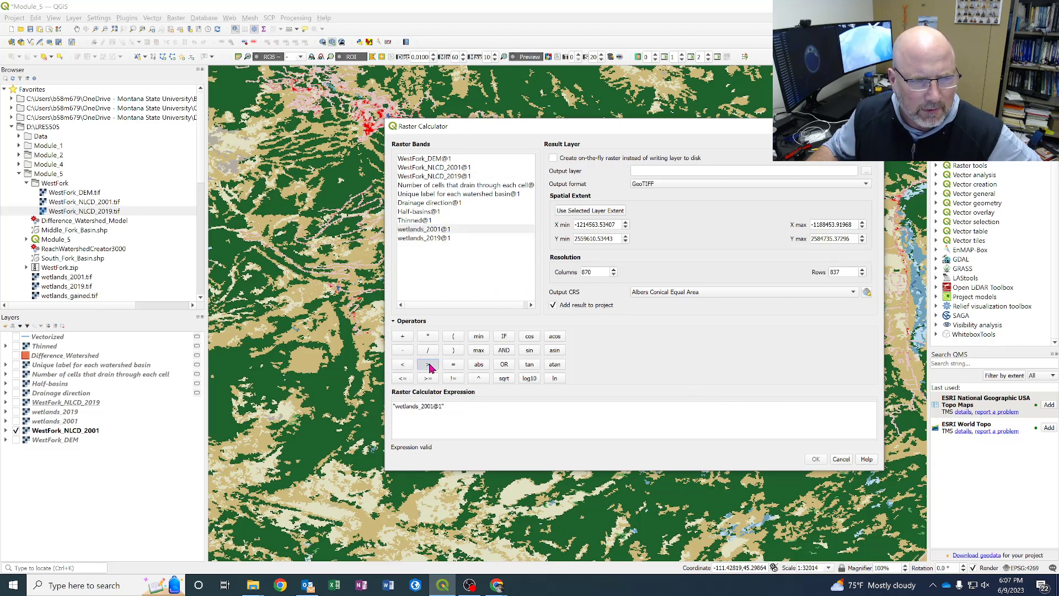
double_click(430, 238)
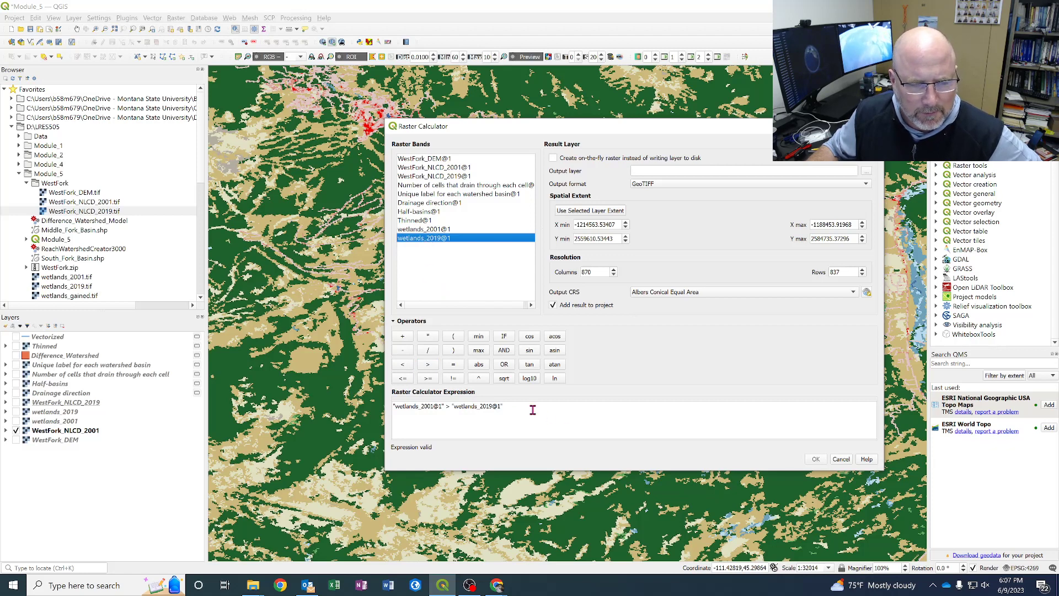
- Set the output to wetlands_lost.tif in the Module_5 folder, overwriting the existing file, and run the raster calculation
left_click(867, 172)
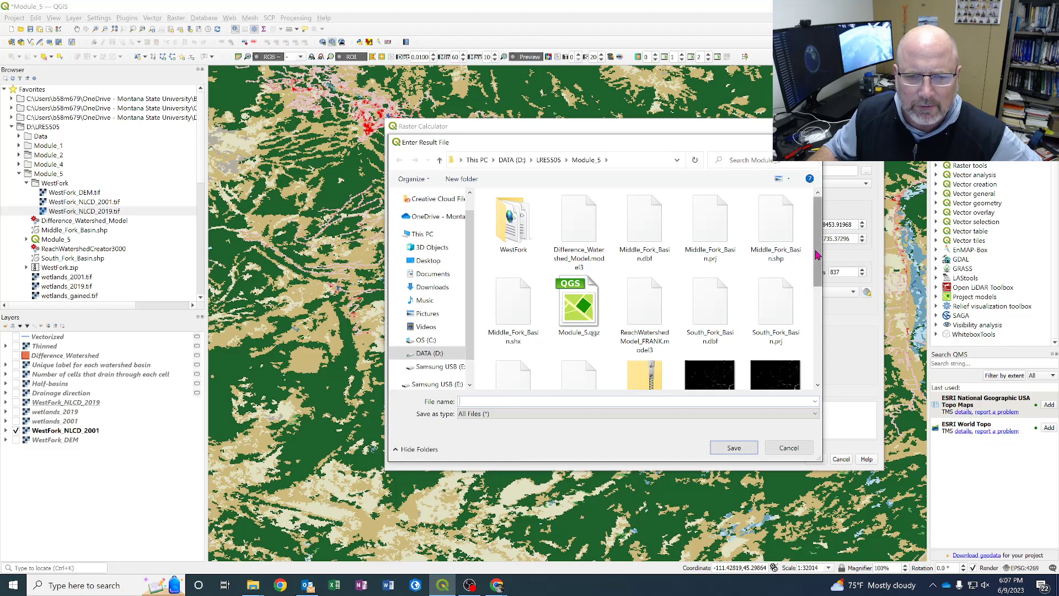
left_click_drag(817, 254, 817, 342)
left_click(644, 271)
left_click(734, 448)
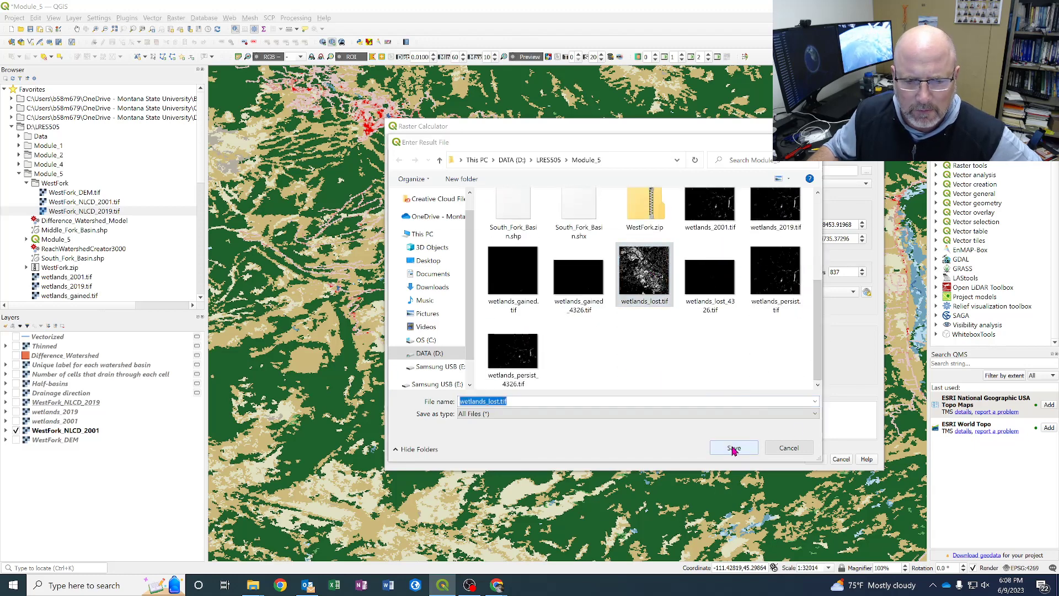
left_click(567, 290)
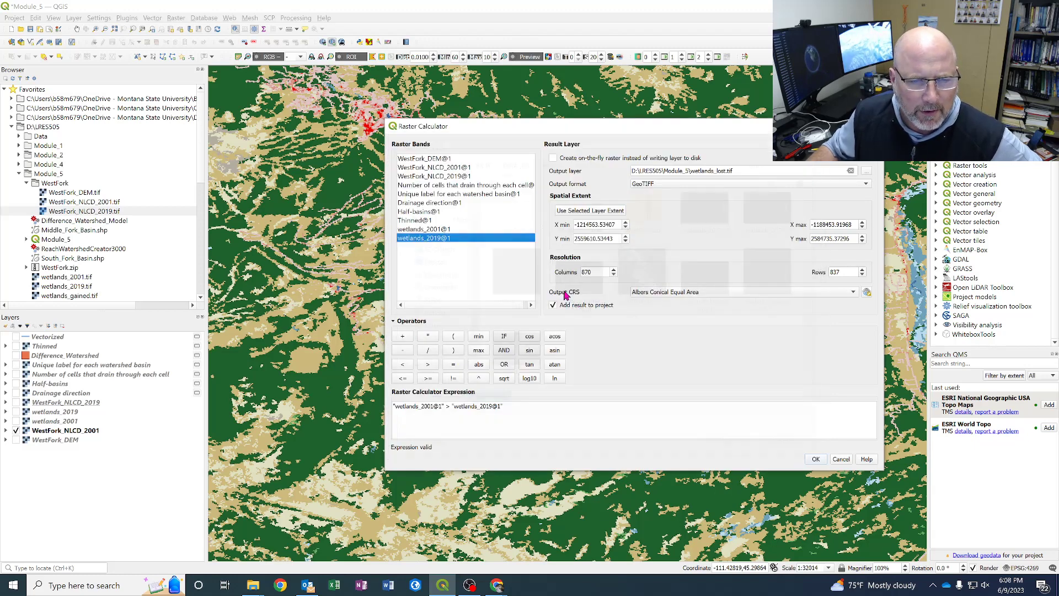
left_click(815, 460)
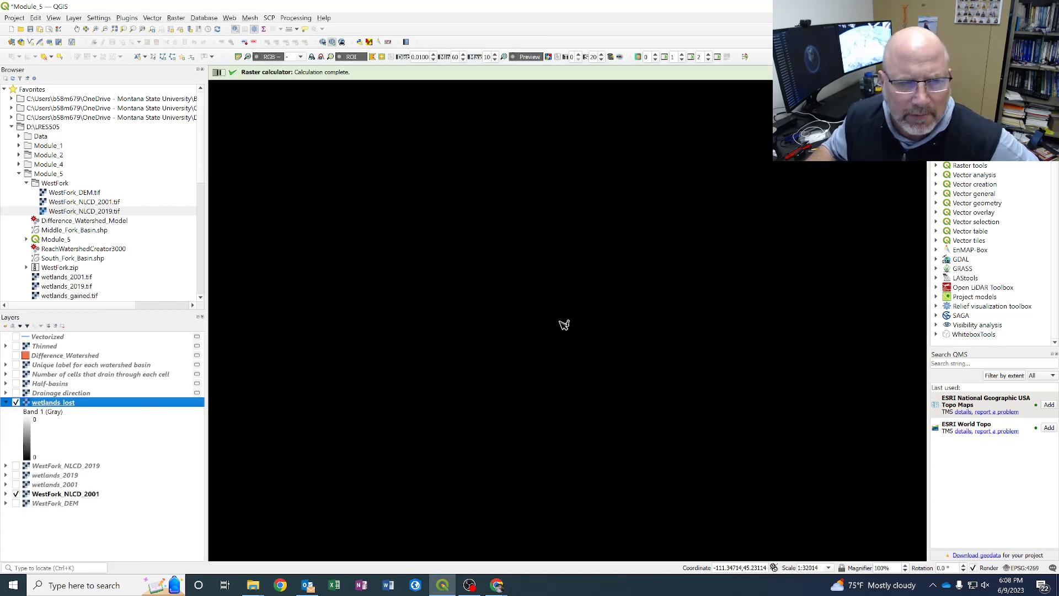
- In the wetlands_lost layer's symbology, set the min/max statistics accuracy to Actual (slower) and apply it
scroll(564, 324, "down", 2)
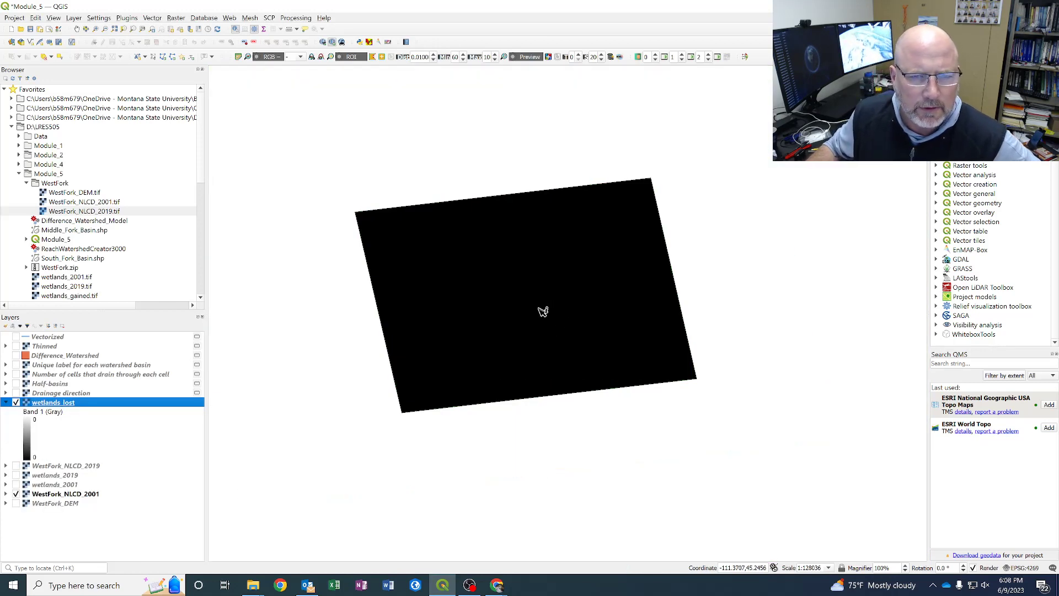
scroll(543, 314, "up", 1)
left_click_drag(414, 255, 481, 284)
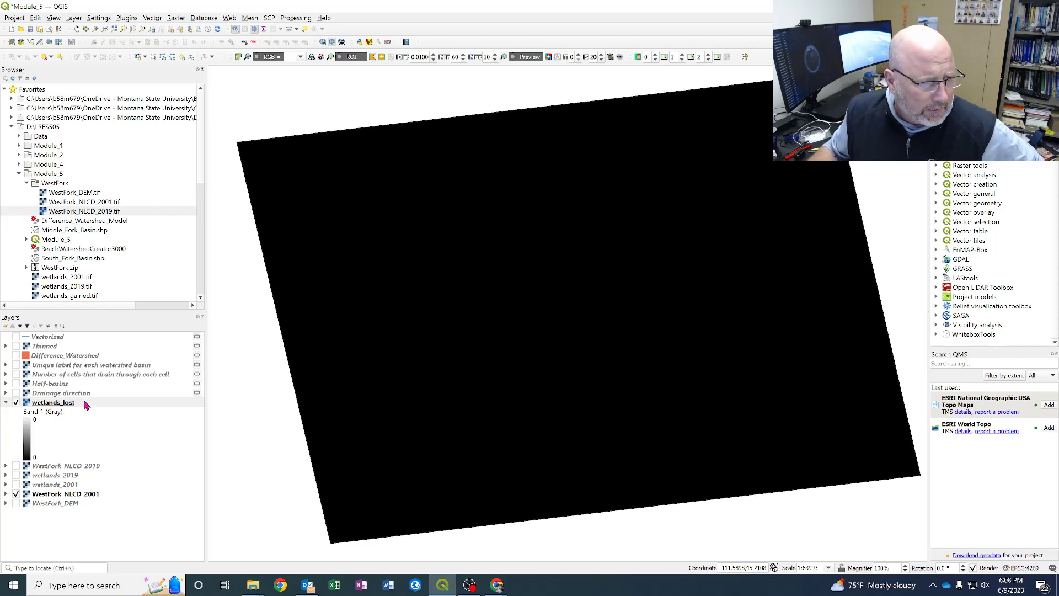
double_click(77, 403)
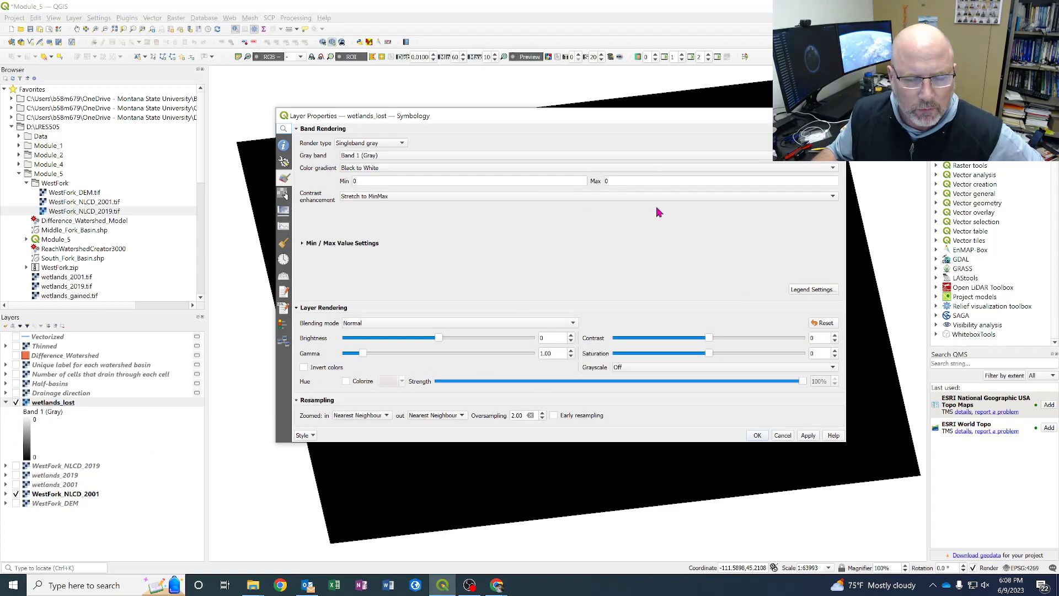
left_click_drag(617, 119, 753, 181)
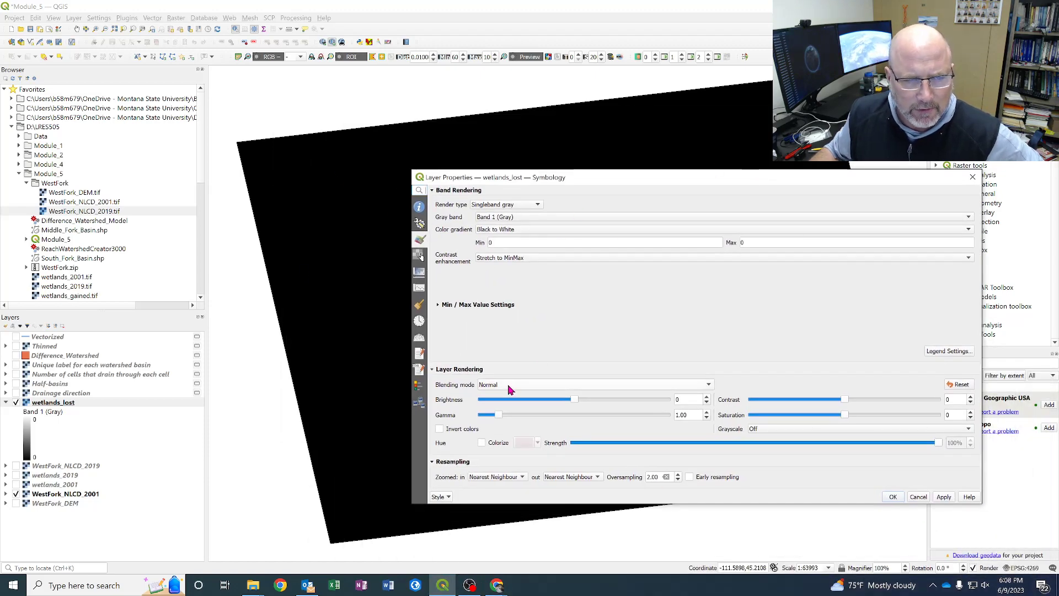
left_click_drag(609, 180, 541, 128)
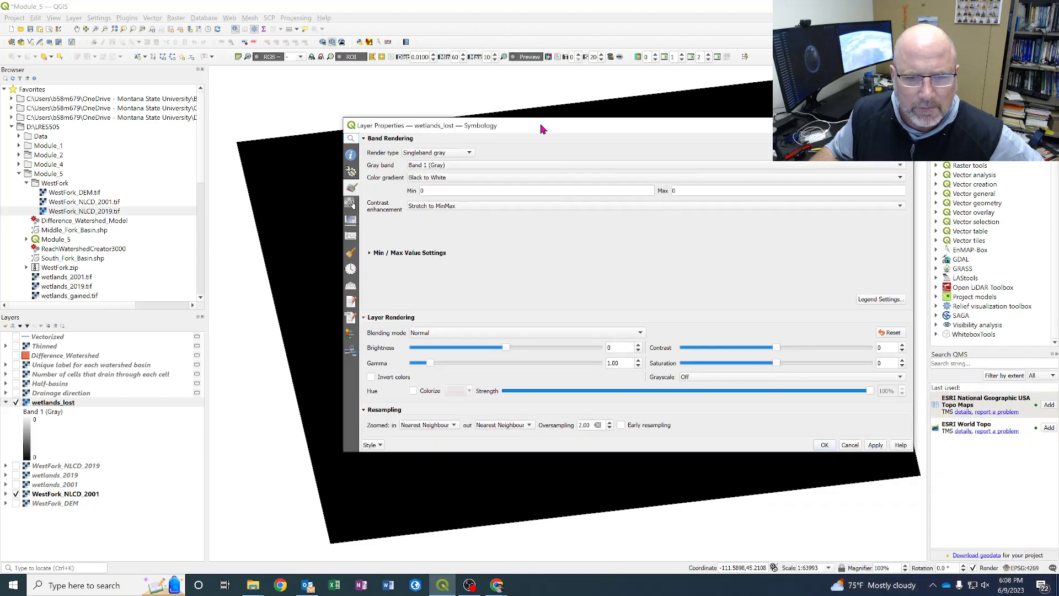
left_click(370, 253)
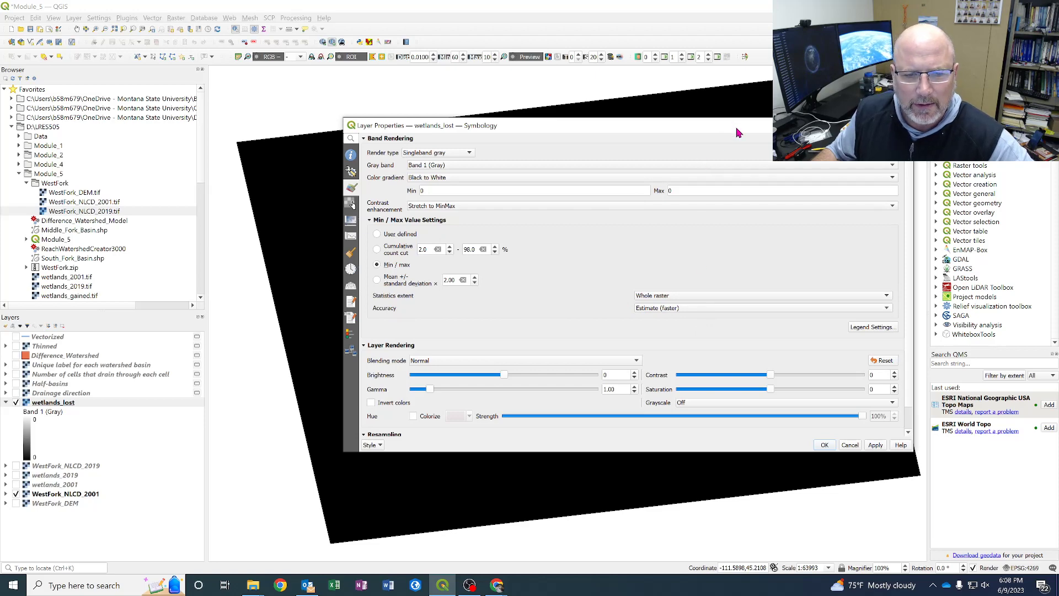
left_click_drag(739, 133, 294, 142)
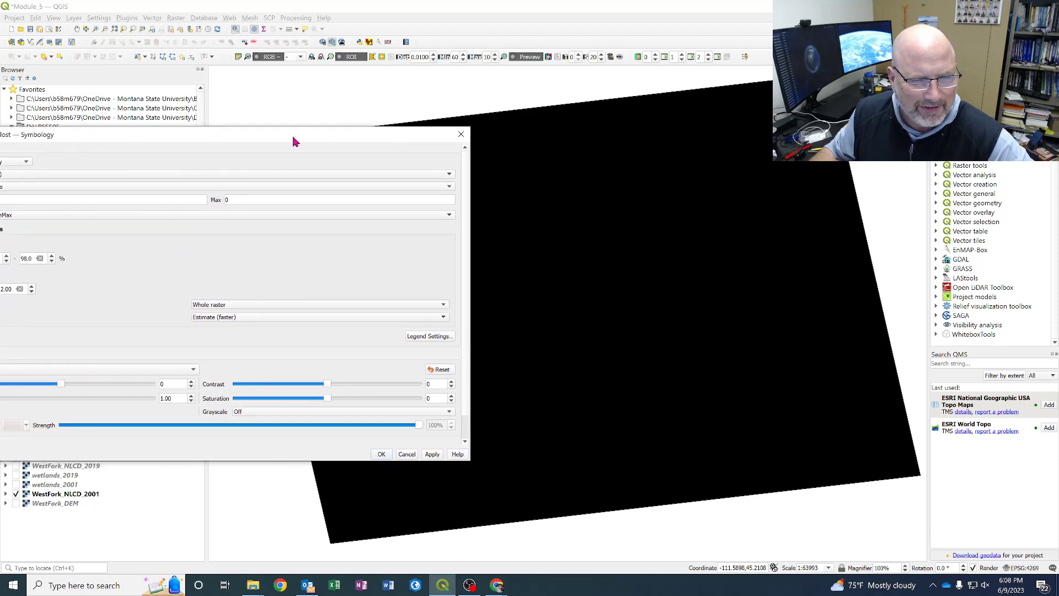
left_click(206, 319)
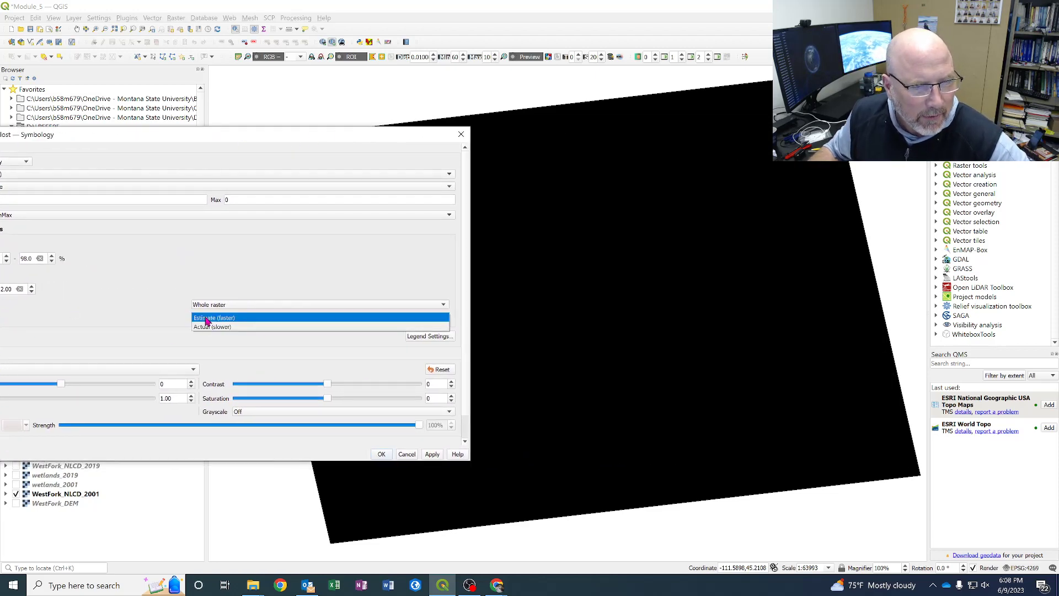
left_click(200, 328)
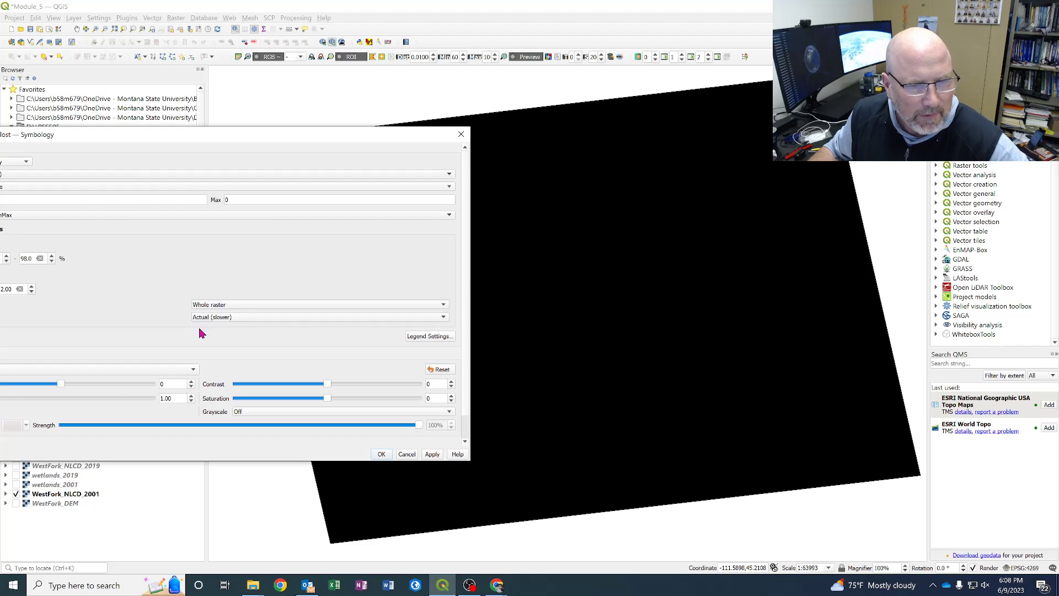
left_click(432, 454)
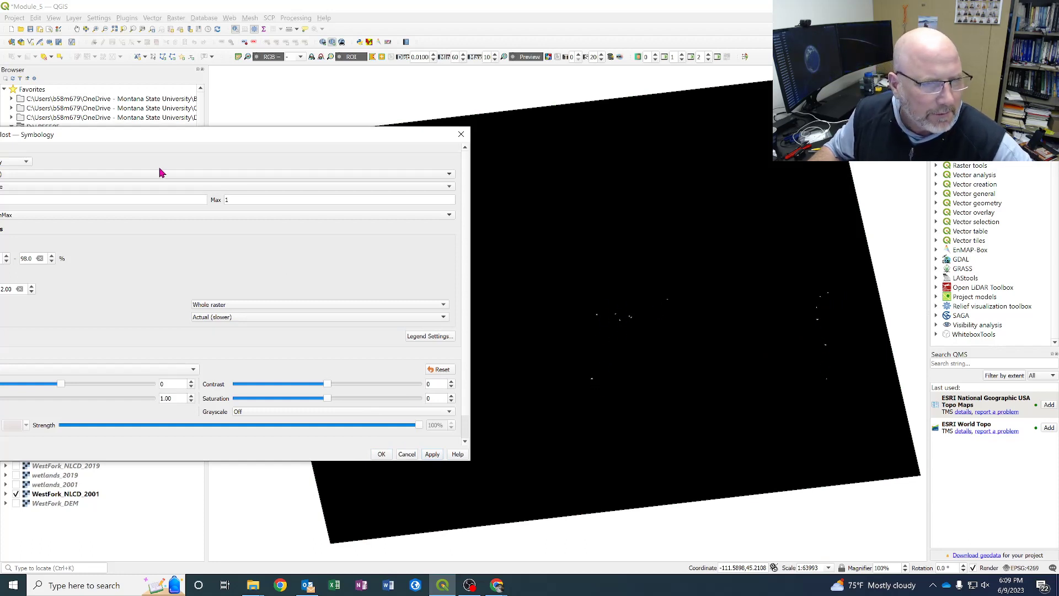
left_click_drag(184, 145, 532, 108)
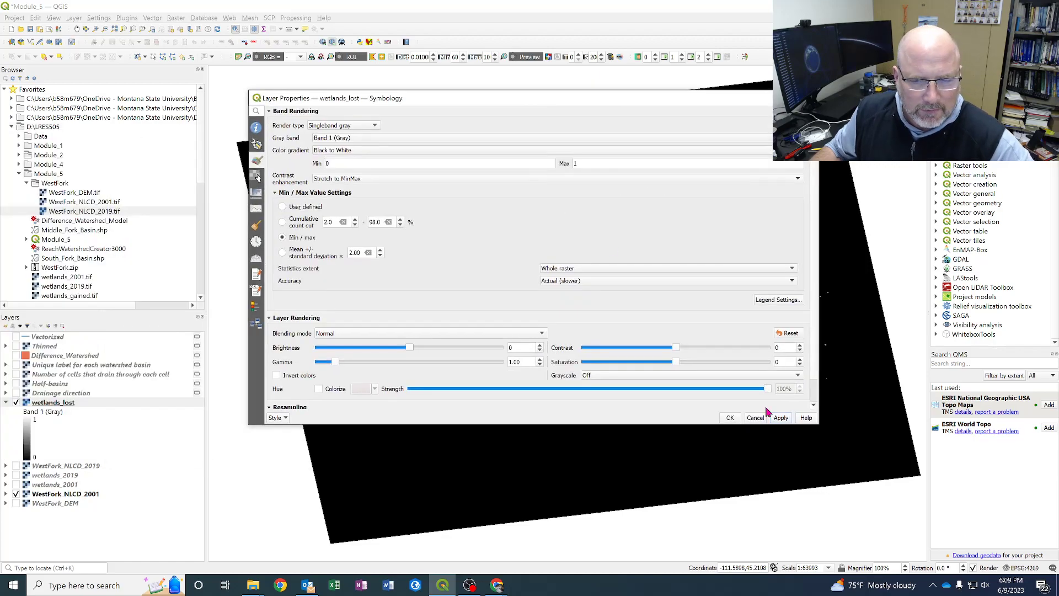
left_click(730, 419)
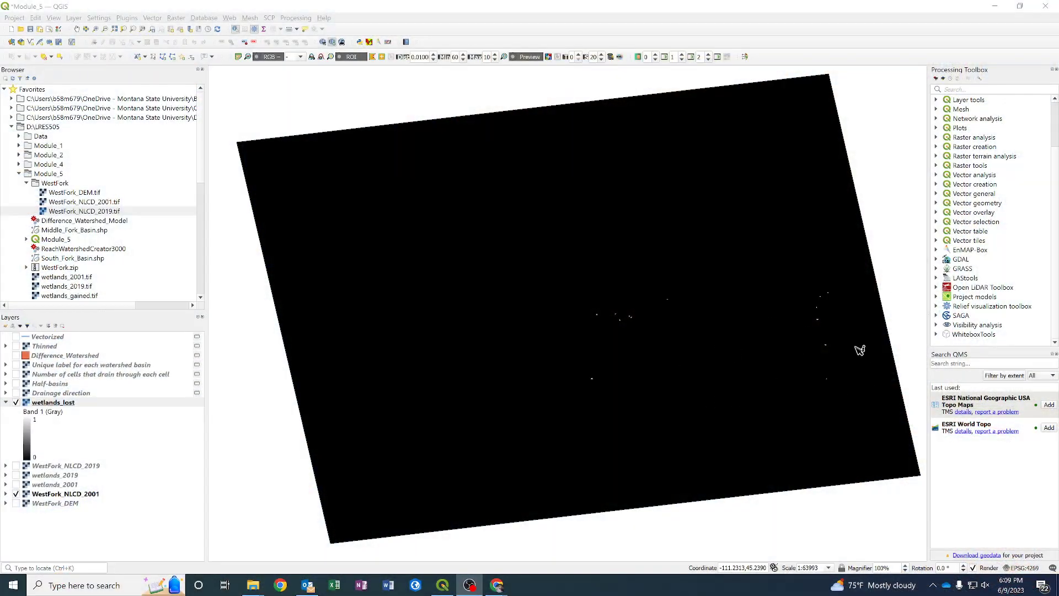
- Examine the lost wetland cells up close and across the whole raster, and collapse the wetlands_lost legend
scroll(828, 337, "up", 2)
scroll(795, 295, "up", 1)
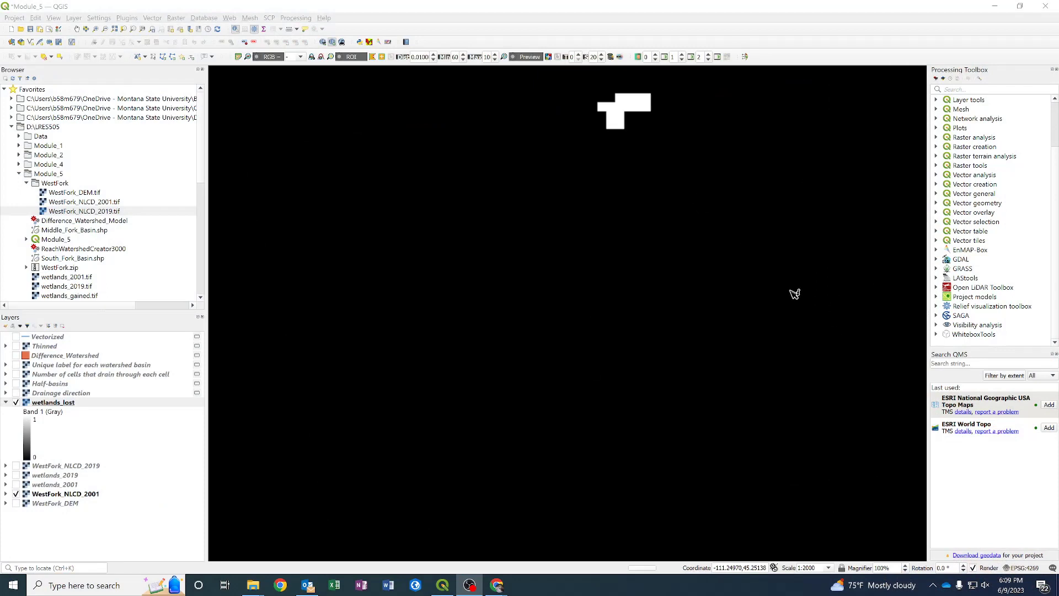
scroll(792, 297, "down", 2)
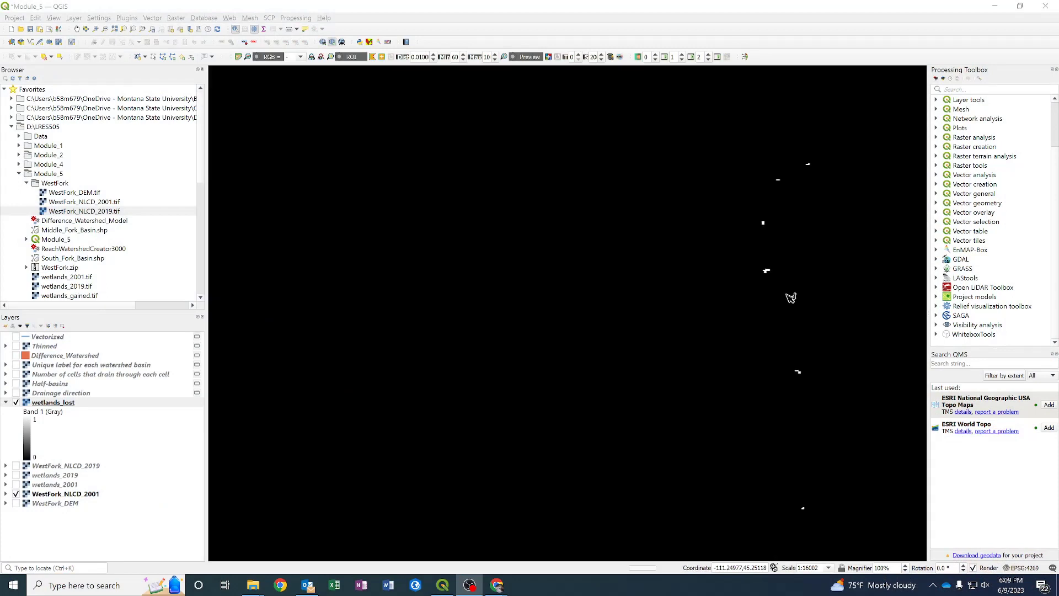
scroll(805, 308, "down", 1)
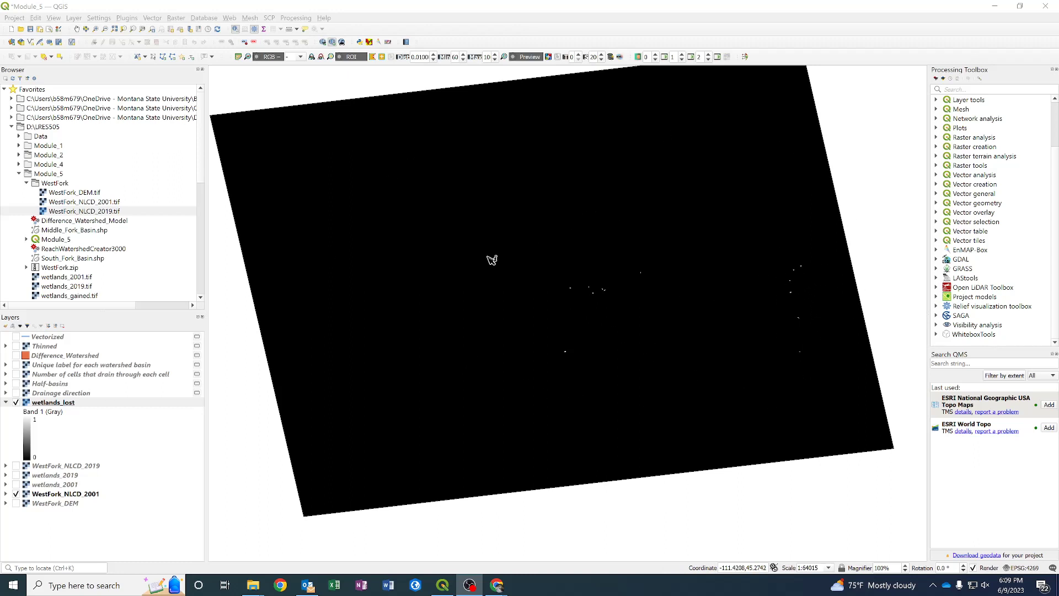
left_click_drag(491, 261, 508, 289)
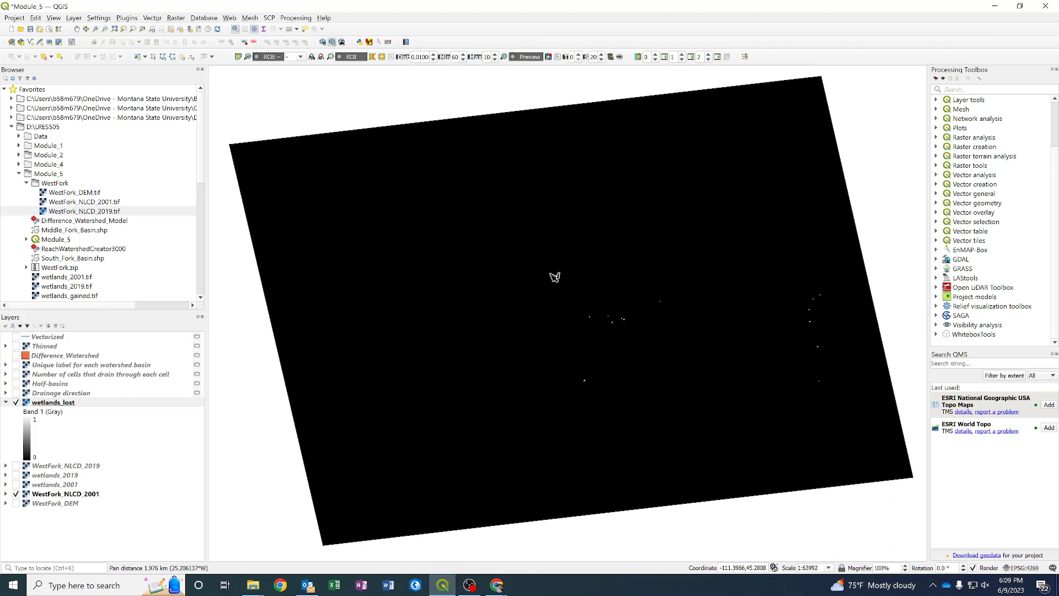
left_click(6, 403)
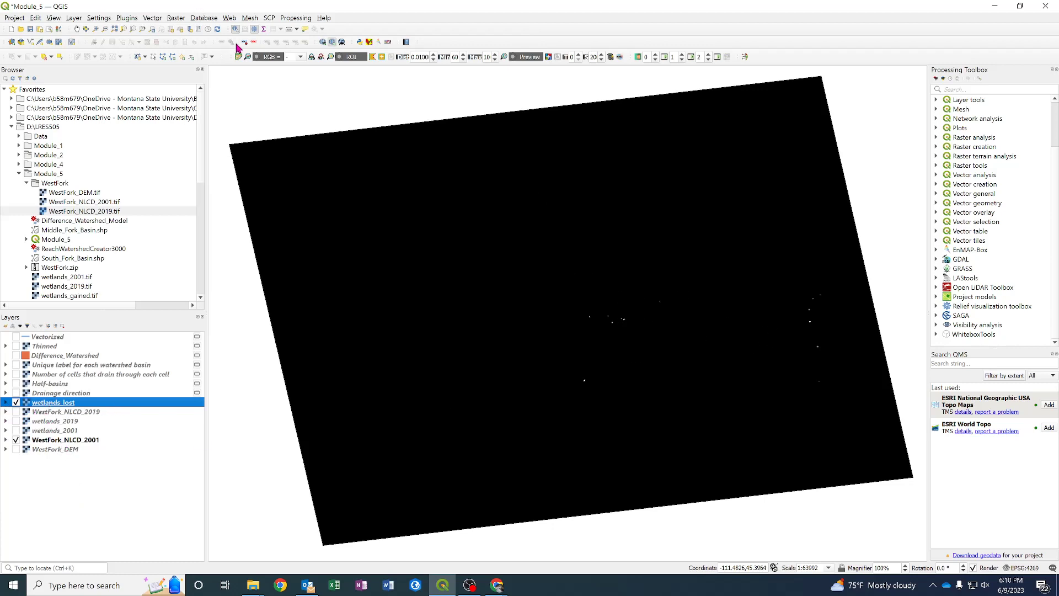
- Build the raster calculator expression "wetlands_2019@1" > "wetlands_2001@1"
left_click(177, 18)
left_click(190, 27)
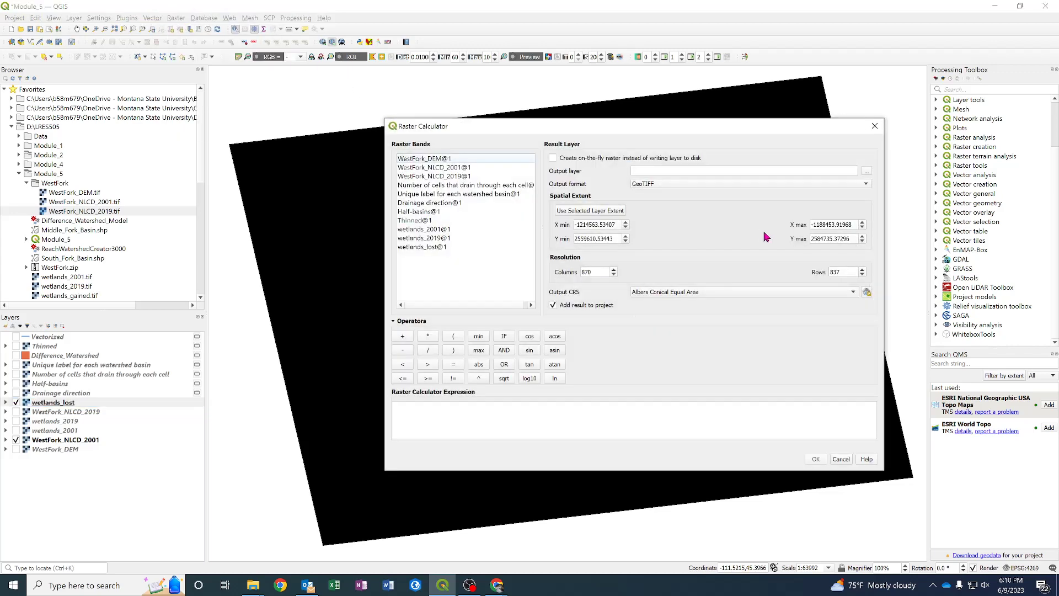
double_click(432, 238)
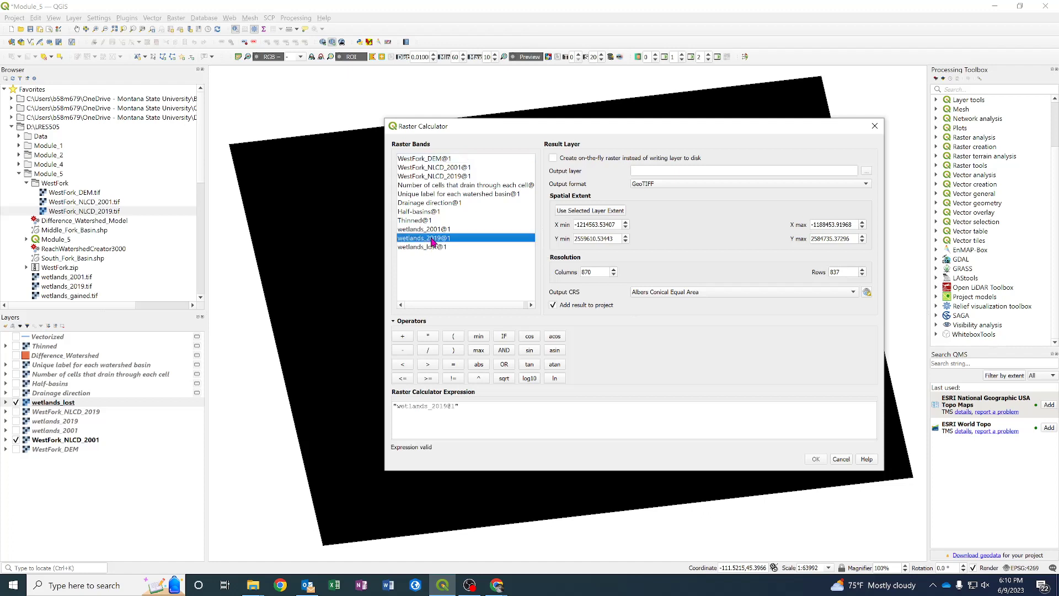
left_click(428, 366)
double_click(434, 231)
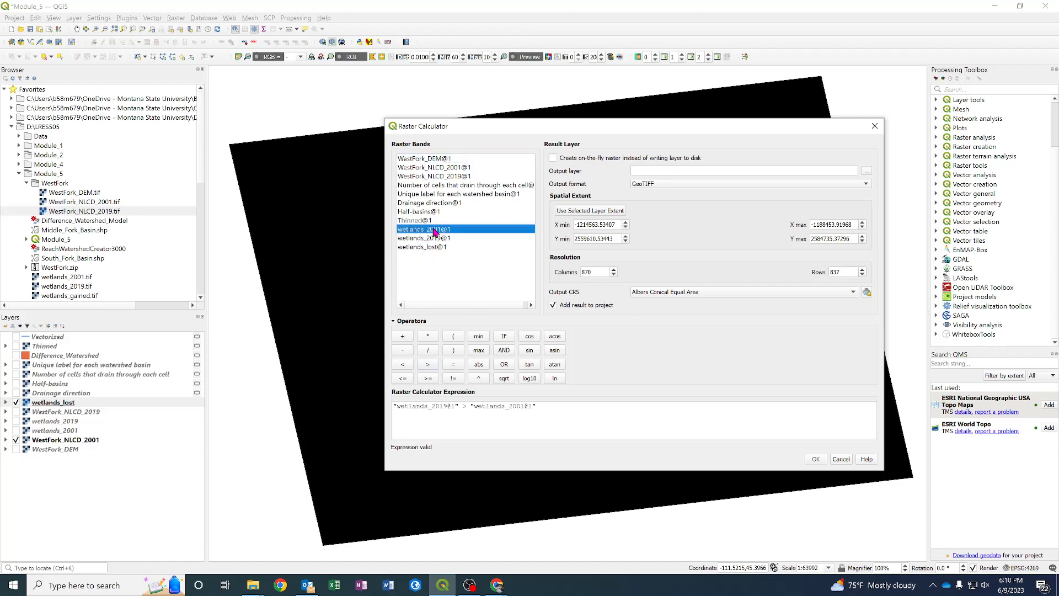
- Set the output to wetlands_gained.tif in the Module_5 folder, overwriting the existing file, and run the raster calculation
left_click(867, 171)
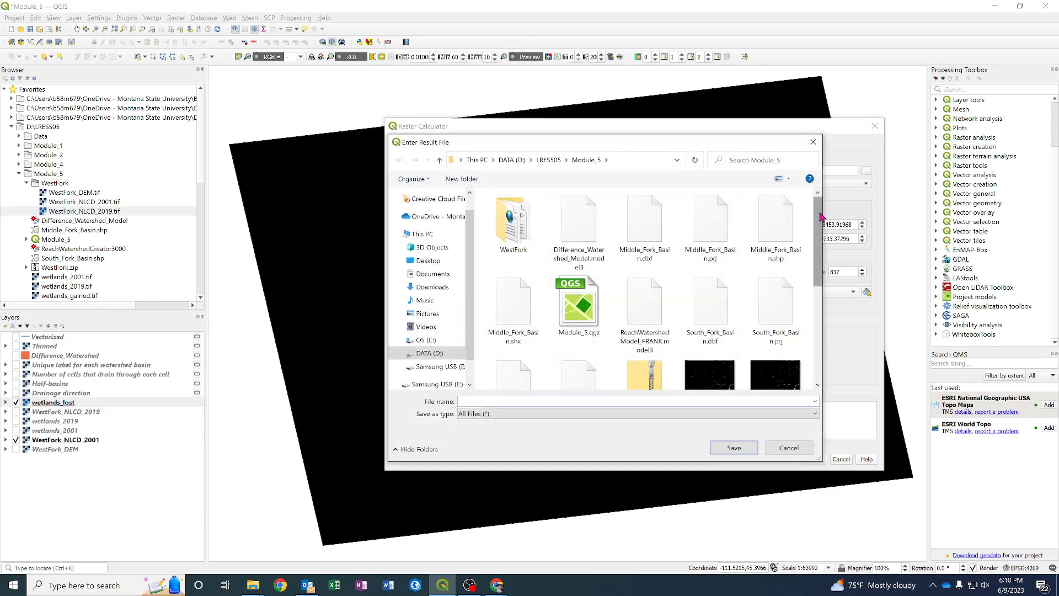
scroll(821, 216, "down", 3)
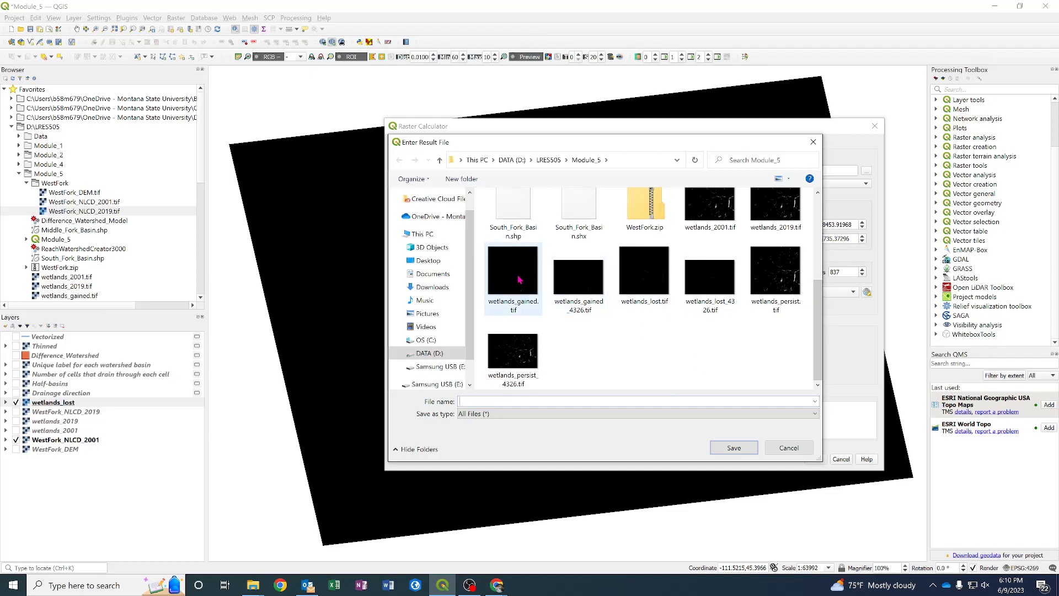
left_click(519, 280)
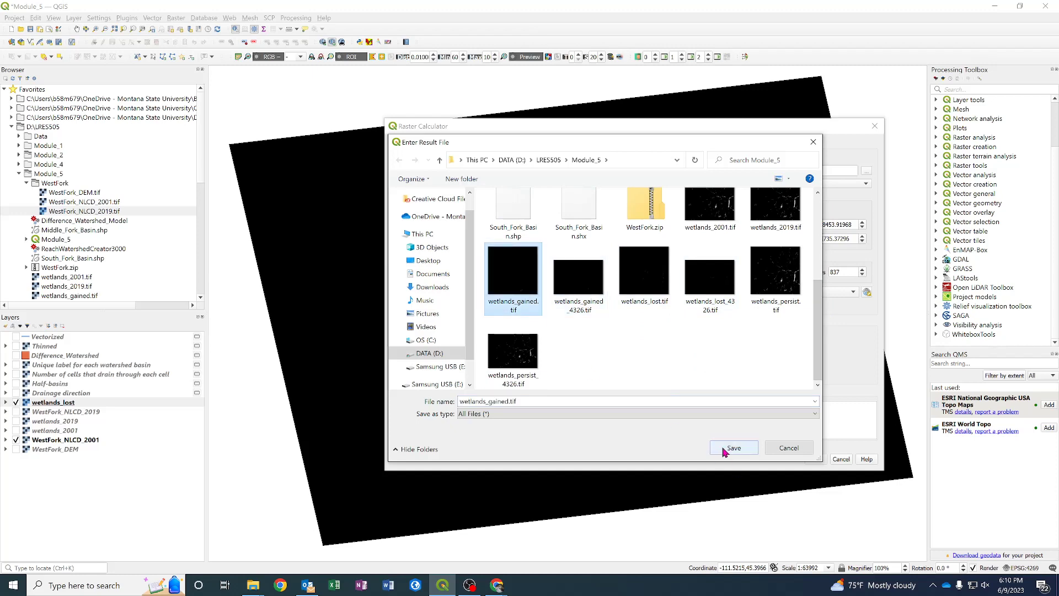
left_click(733, 448)
left_click(570, 293)
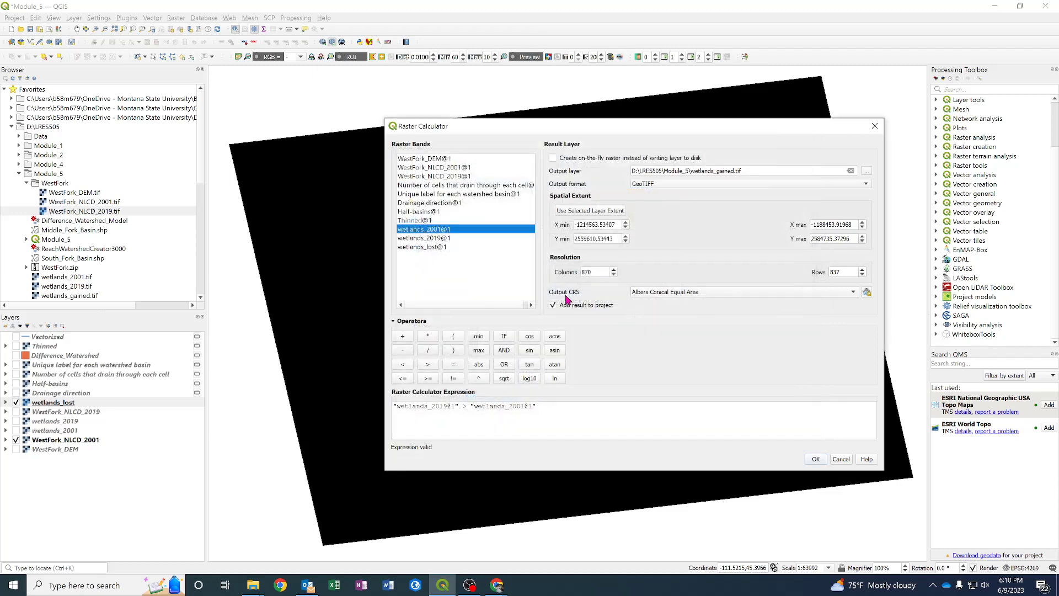
left_click(815, 460)
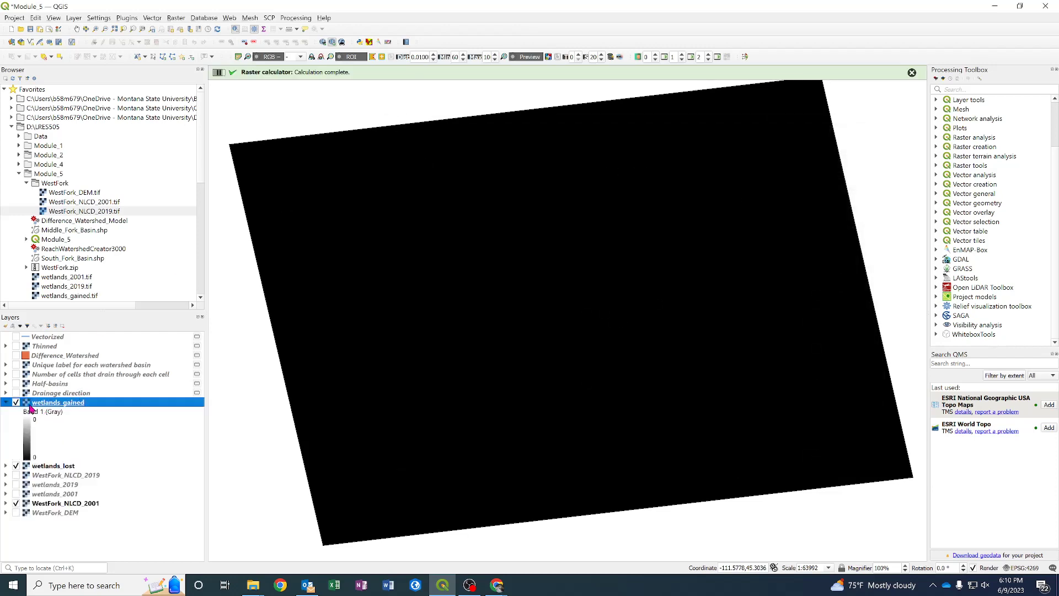
- Collapse the wetlands_gained legend and set the layer's min/max statistics accuracy to Actual (slower)
left_click(6, 402)
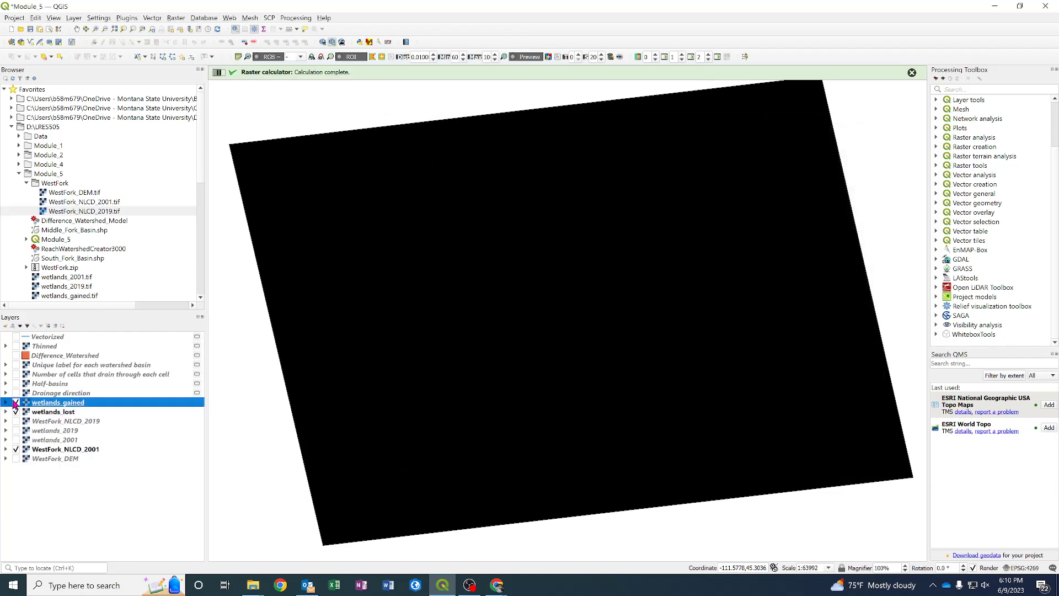
double_click(57, 403)
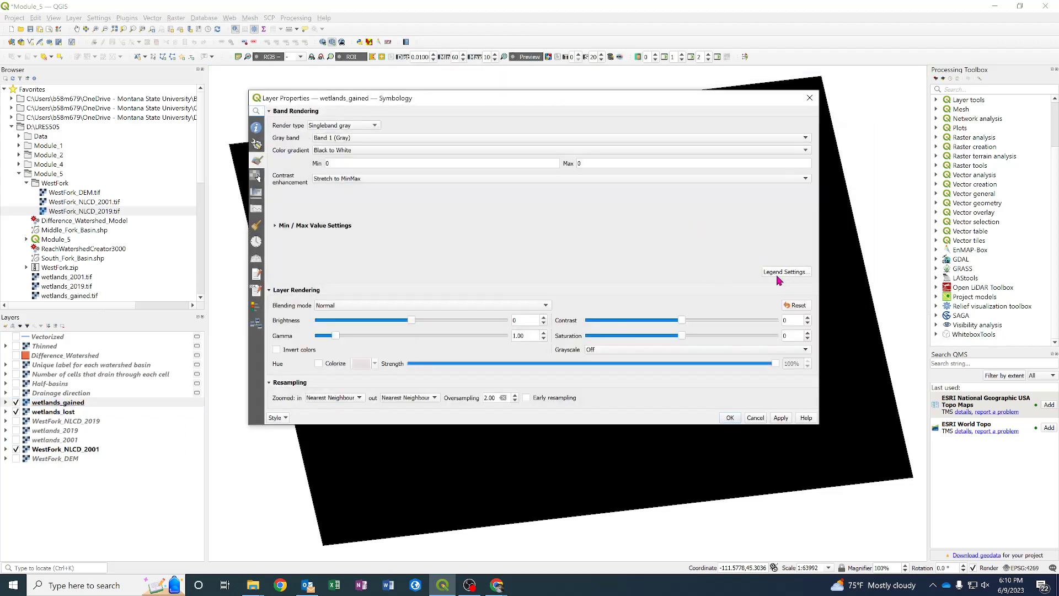
left_click(282, 226)
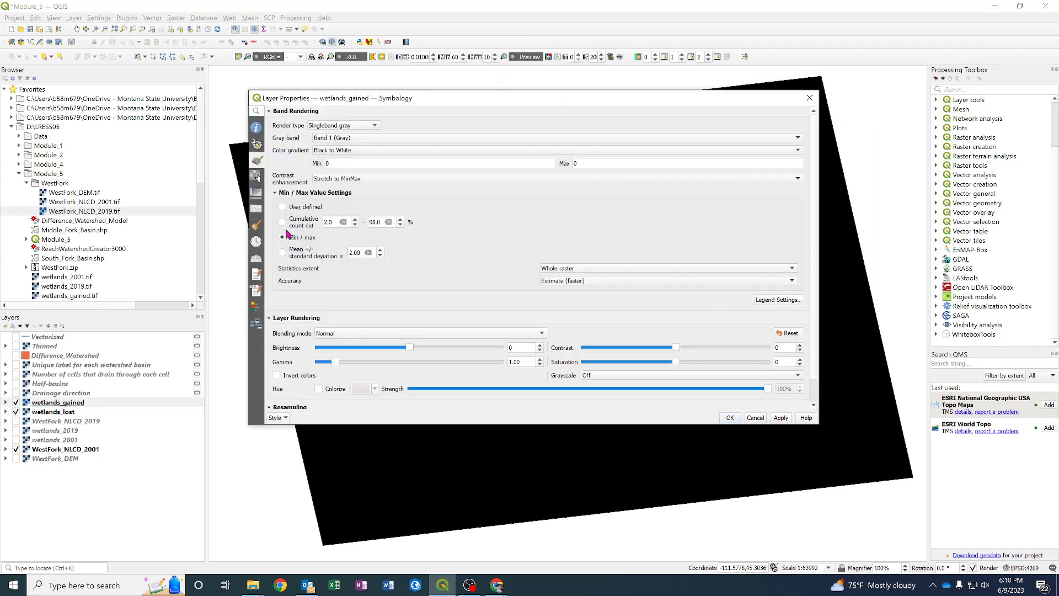
left_click(587, 288)
left_click(587, 290)
left_click(730, 418)
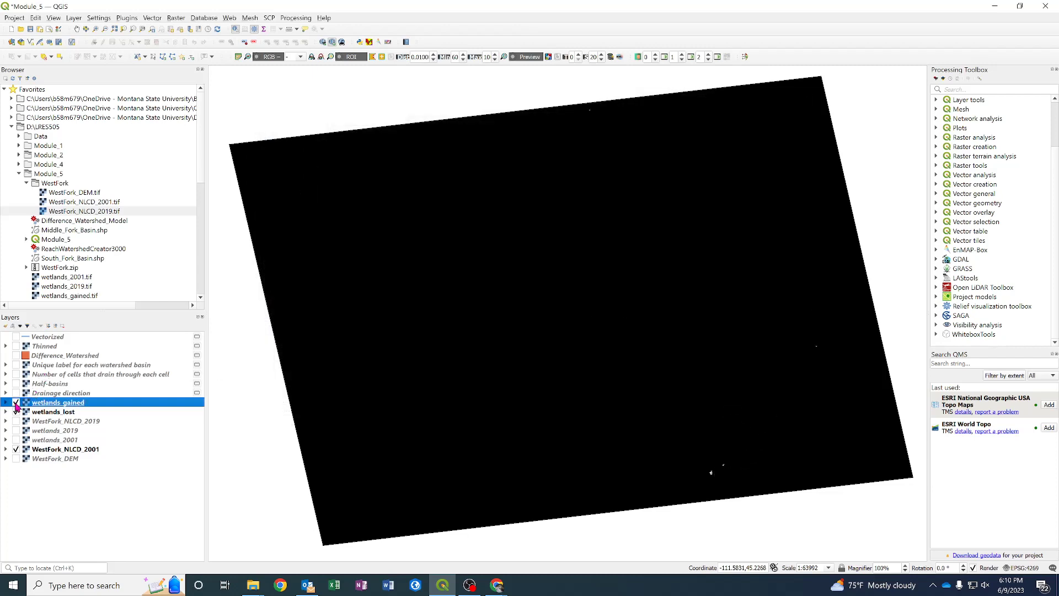
left_click(16, 403)
- Start a new raster calculation with the expression "wetlands_2001@1" = "wetlands_2019@1"
left_click(175, 19)
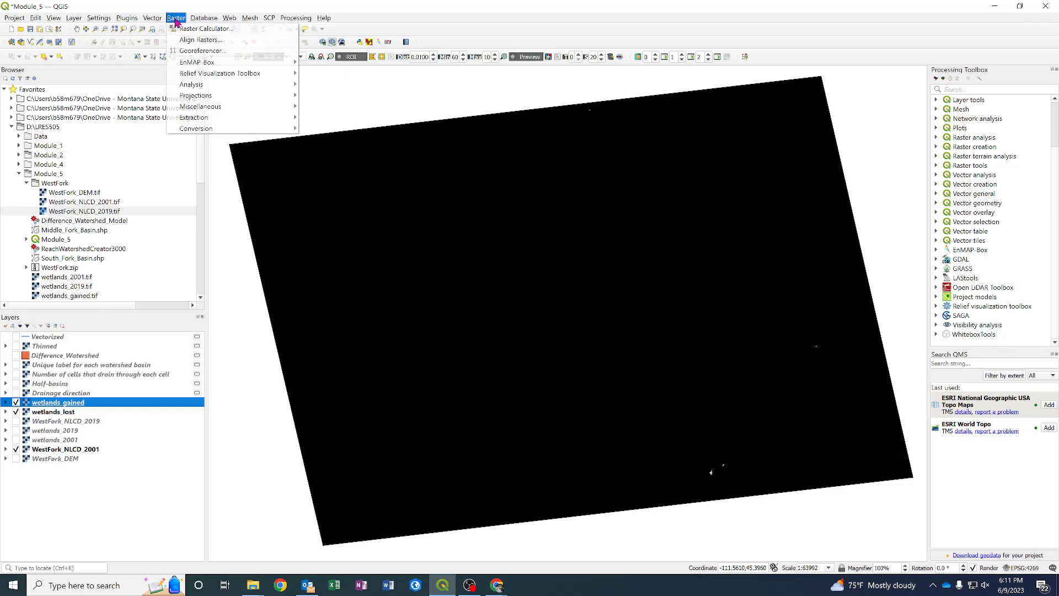
left_click(193, 28)
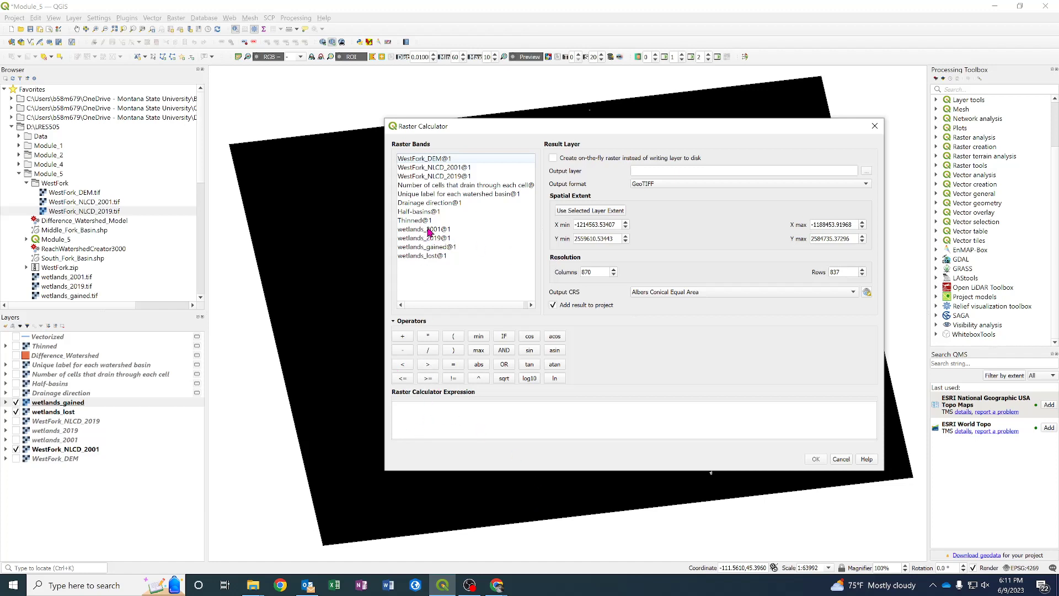
double_click(429, 234)
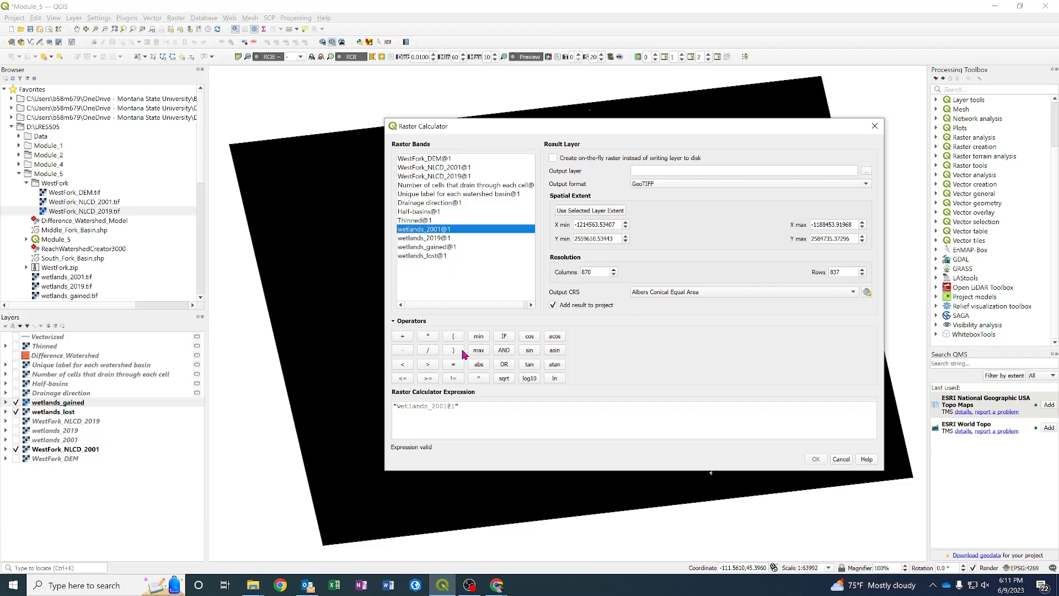
left_click(453, 365)
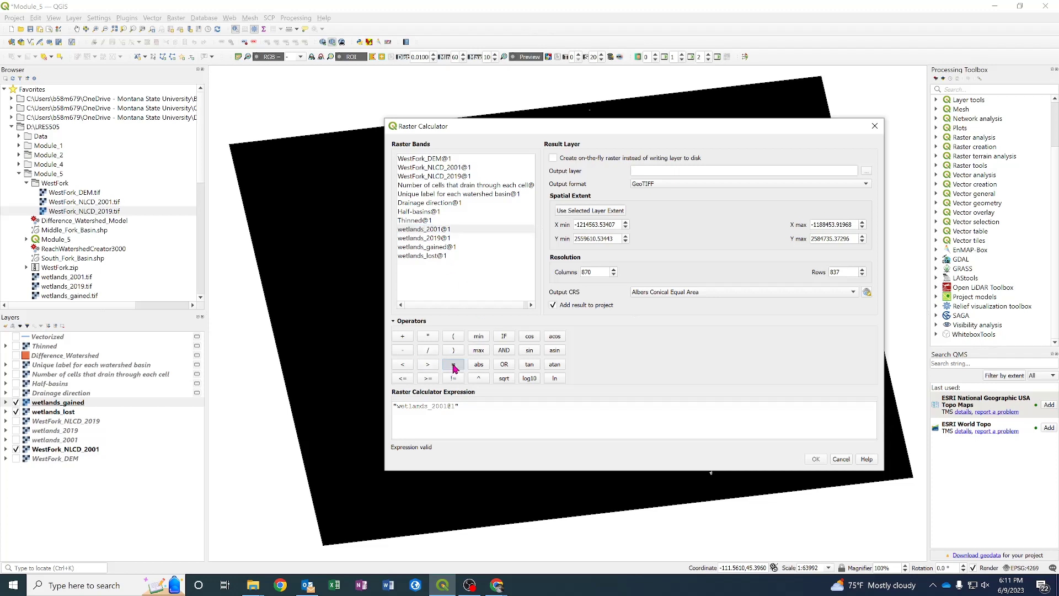
double_click(421, 239)
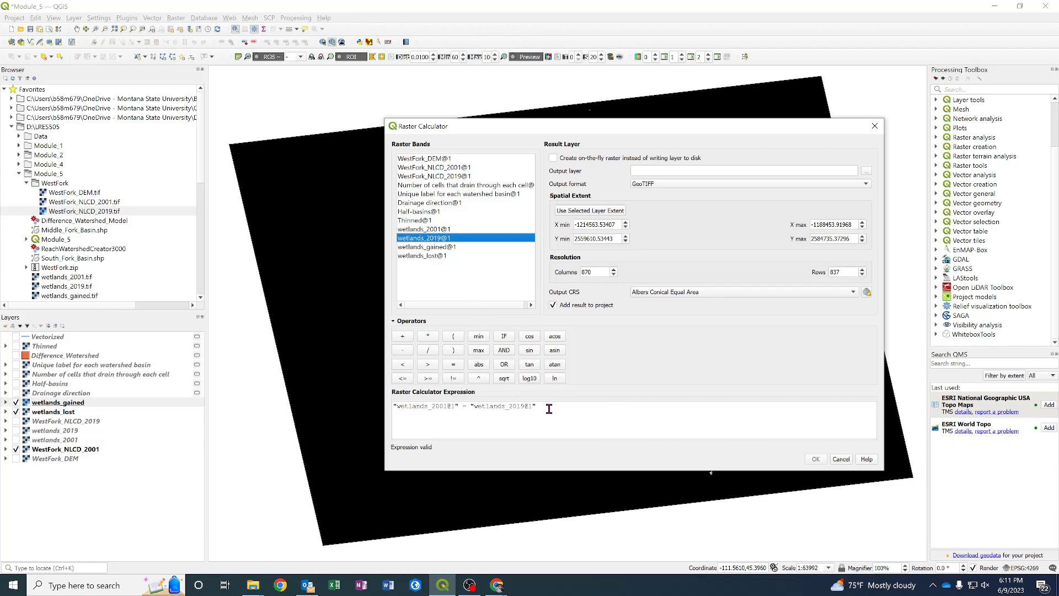
- Rewrite the raster expression as "wetlands_2001@1" = 1 AND "wetlands_2019@1" = 1
key("alt+Tab")
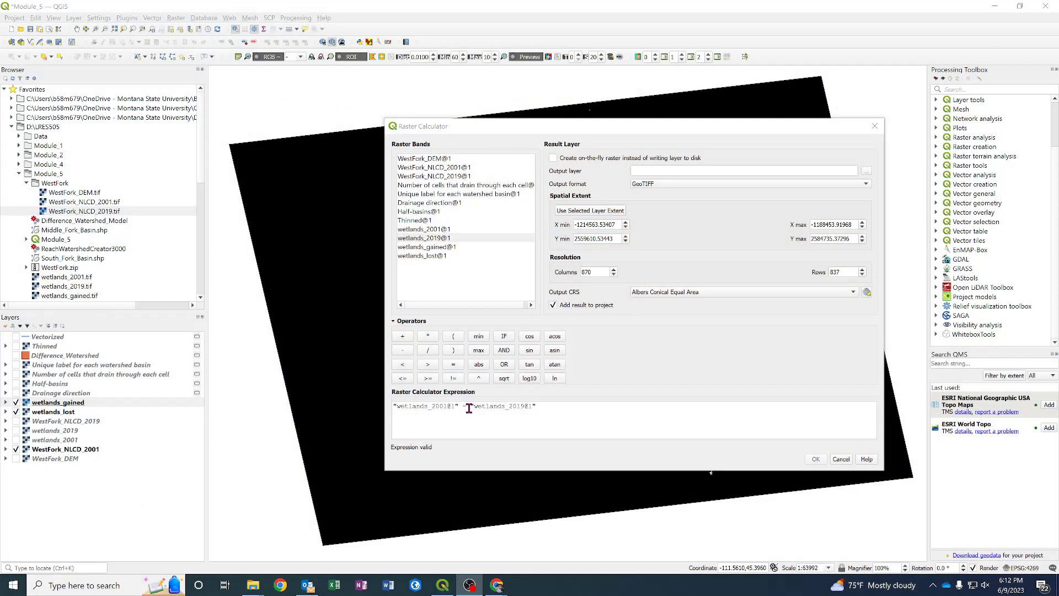
left_click_drag(469, 407, 525, 408)
key("BackSpace")
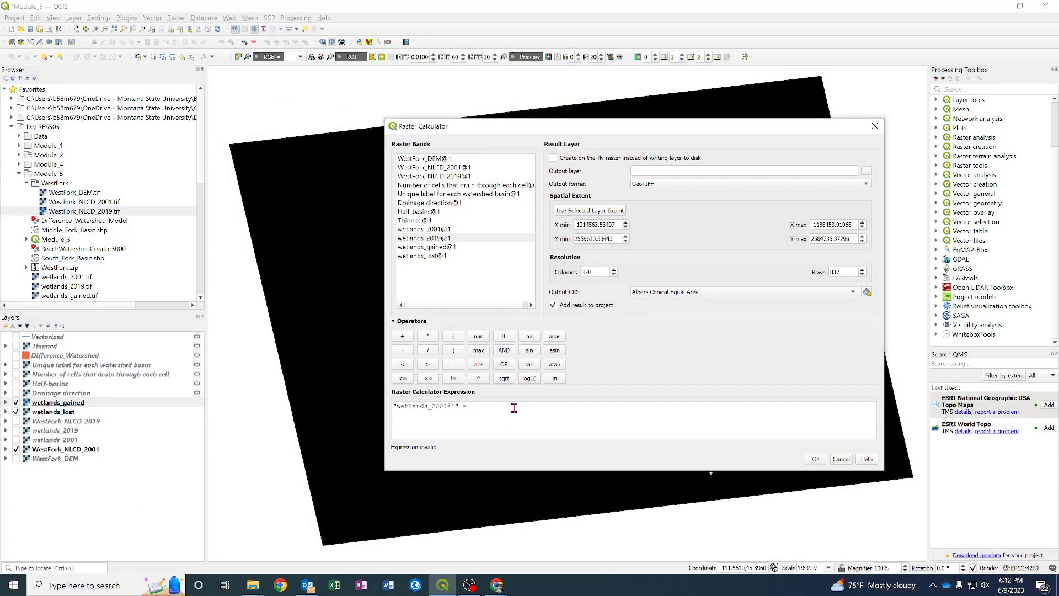
type("1")
left_click(504, 350)
double_click(420, 239)
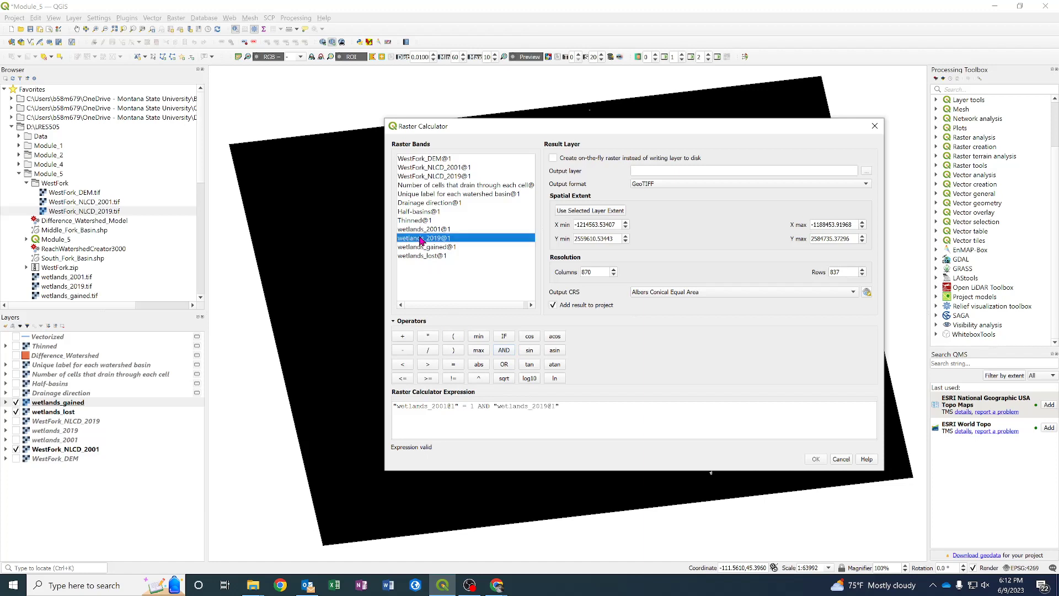
left_click(452, 365)
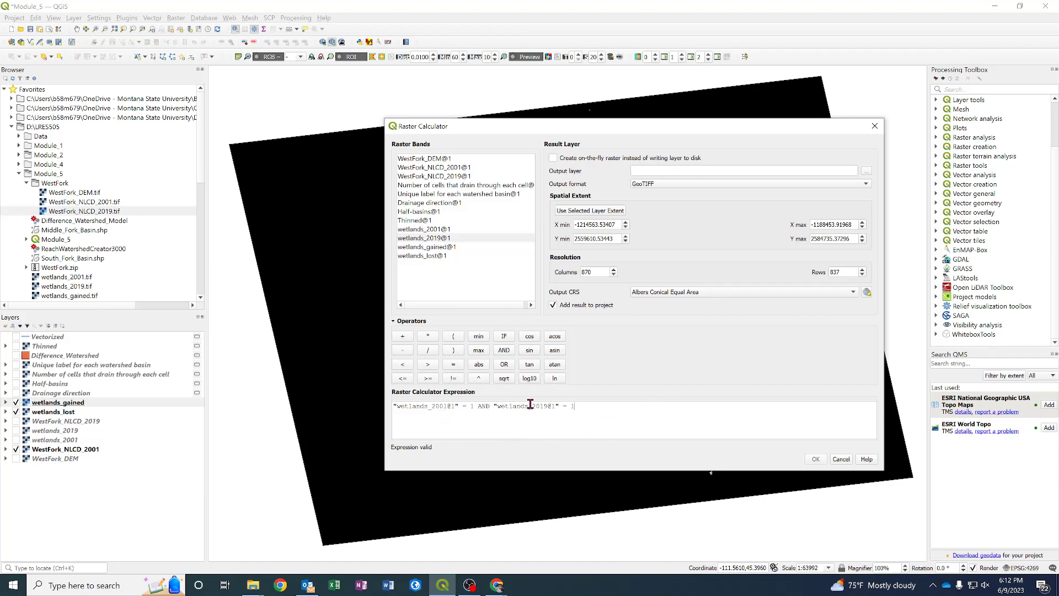
- Set the output to wetlands_persist.tif in the Module_5 folder, overwriting the existing file, and run the raster calculation
left_click(867, 171)
left_click_drag(819, 212, 830, 301)
left_click(788, 277)
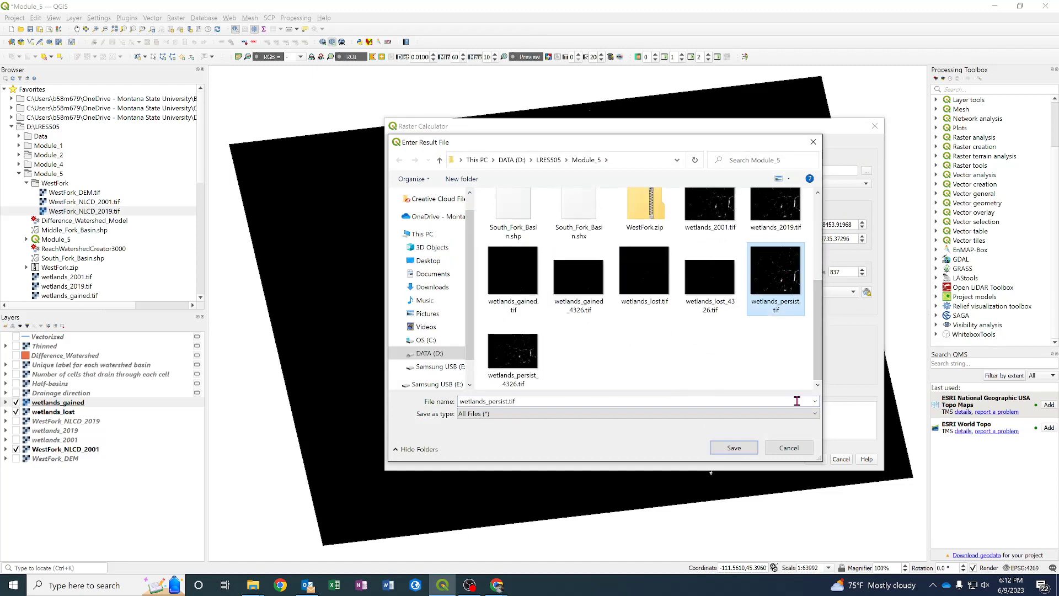
left_click(737, 447)
left_click(542, 298)
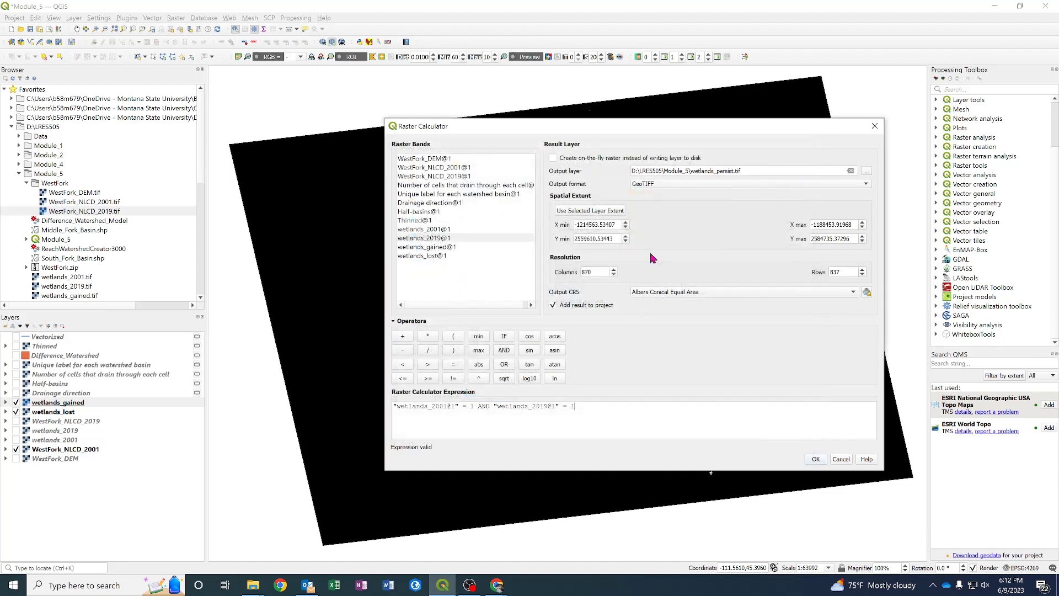
left_click(816, 459)
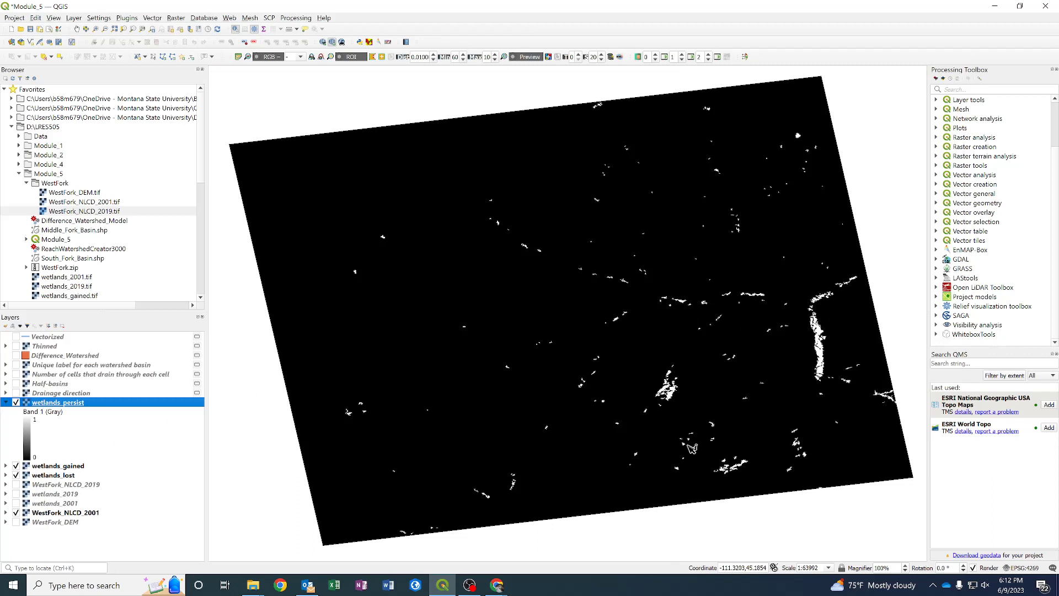
- Collapse the legend of the wetlands_persist layer, leaving the Drainage direction legend collapsed as well
left_click(6, 393)
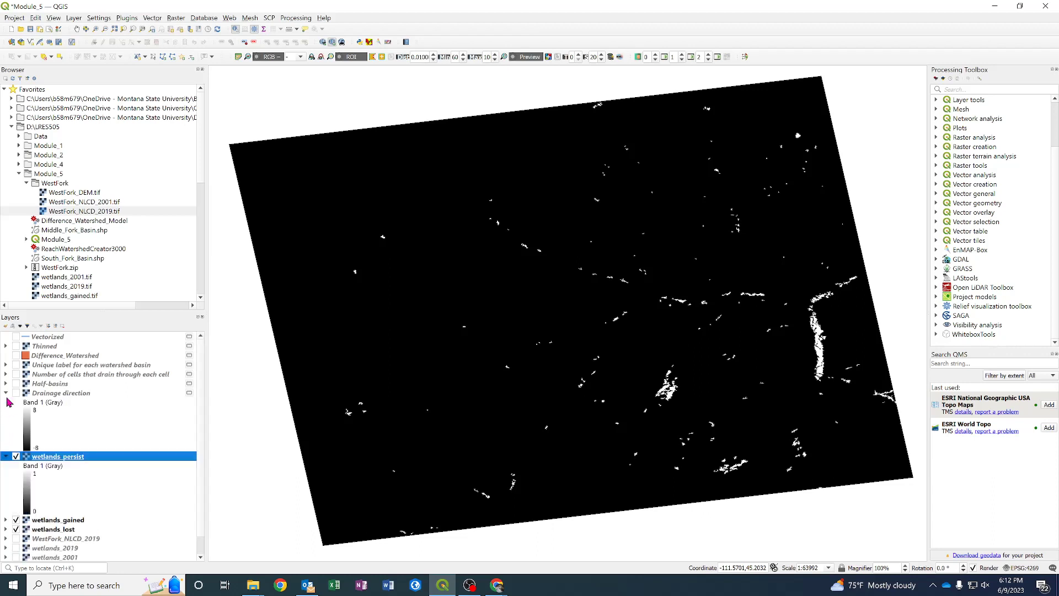
left_click(5, 393)
left_click(5, 403)
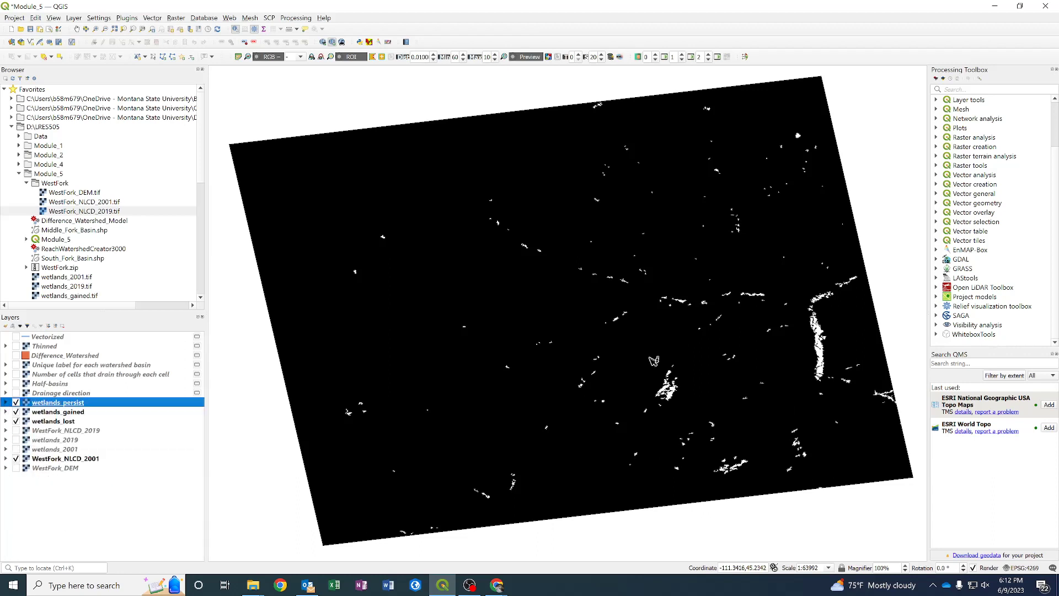
- Compare the persisting wetlands with the Vectorized stream lines and the layers beneath by toggling layer visibility
left_click(16, 337)
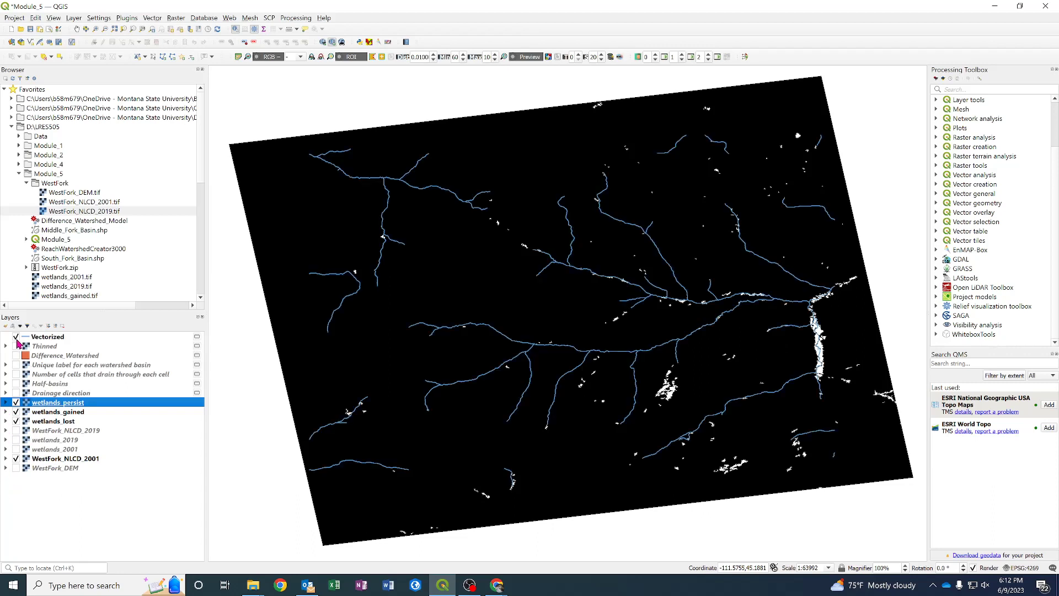
left_click(16, 337)
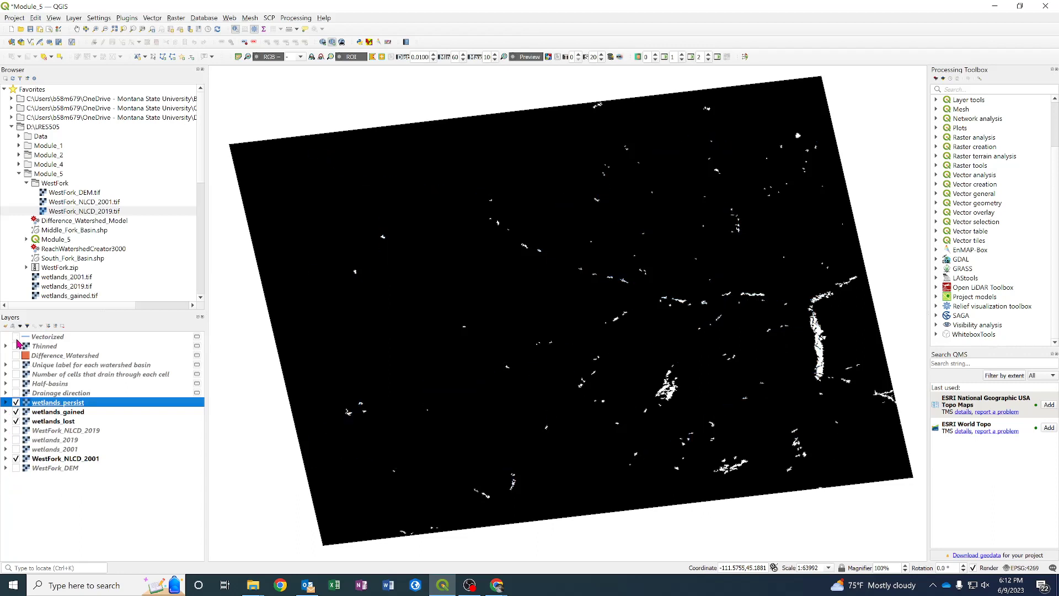
left_click(16, 403)
left_click(16, 412)
left_click(16, 403)
left_click(16, 413)
- Render the wetlands_persist layer with Paletted/Unique values and classify its values
double_click(43, 406)
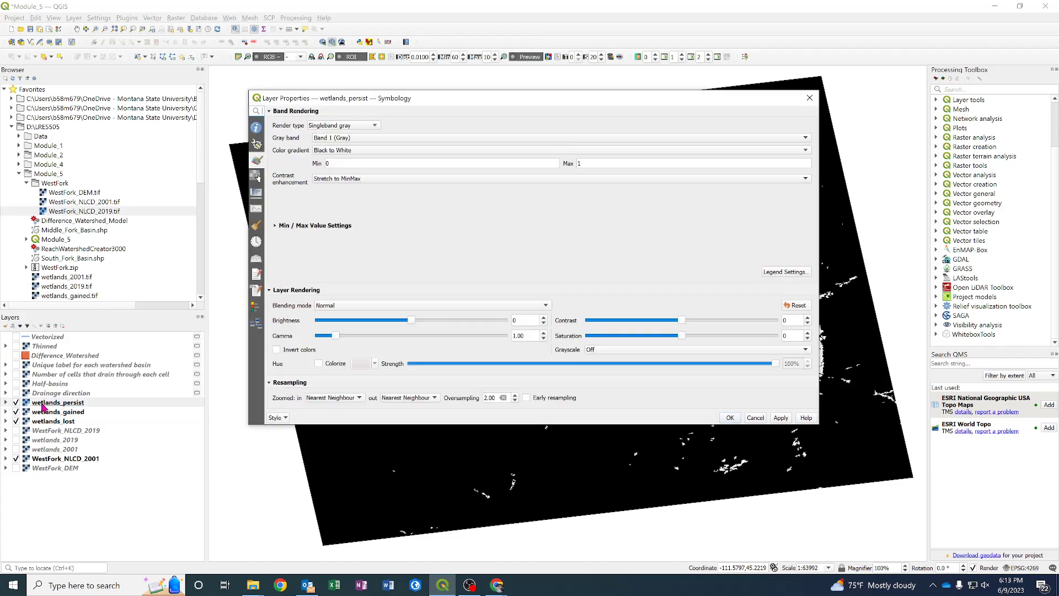
left_click(365, 126)
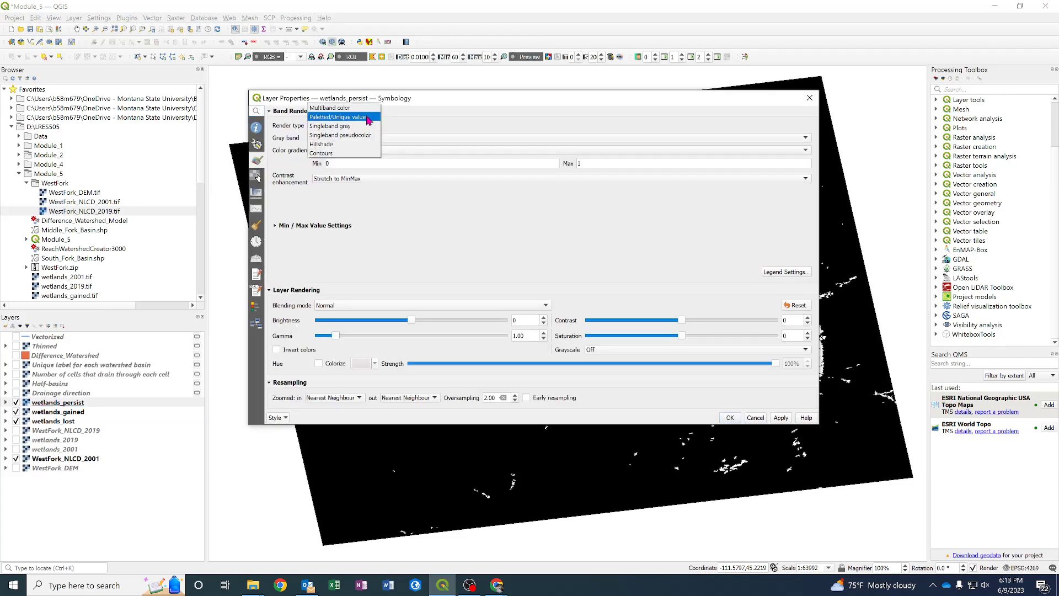
left_click(368, 117)
left_click(424, 276)
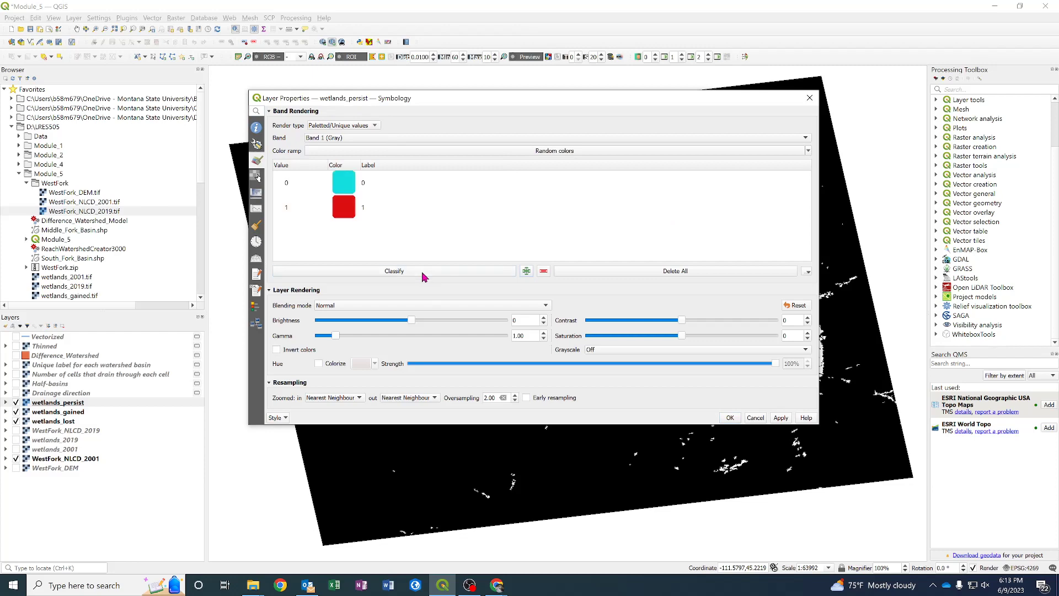
- Change the color of value 1 in wetlands_persist to dark blue (#0703dc) and apply the symbology
double_click(348, 214)
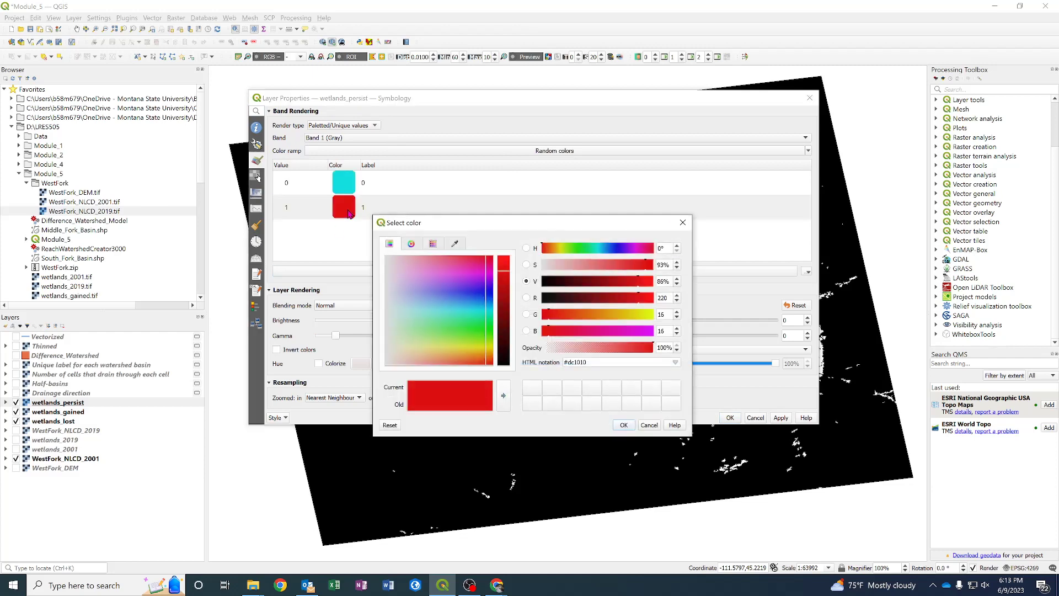
left_click(491, 290)
left_click_drag(492, 295, 494, 297)
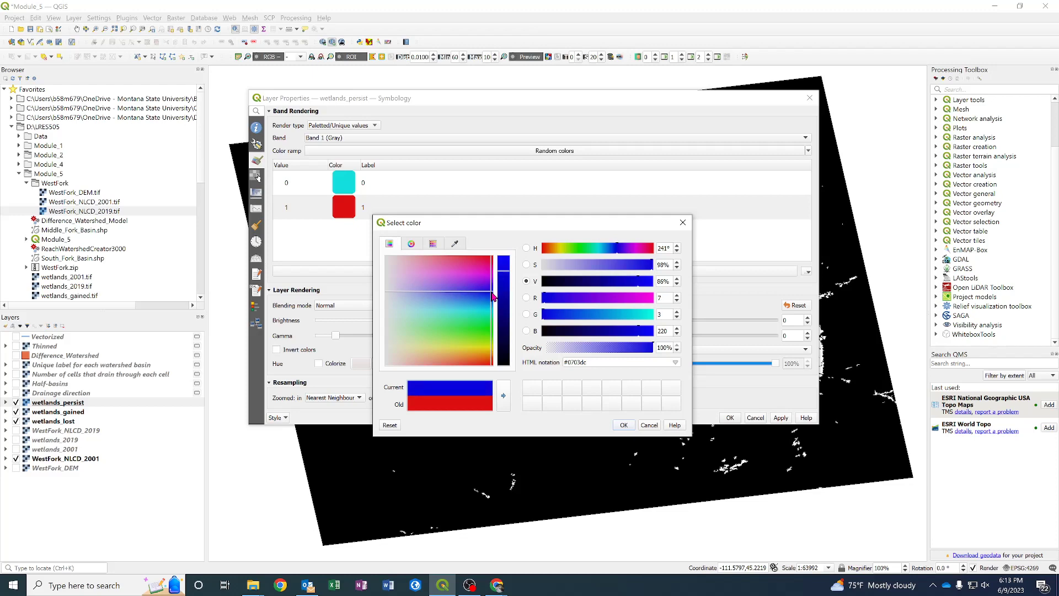
left_click(624, 424)
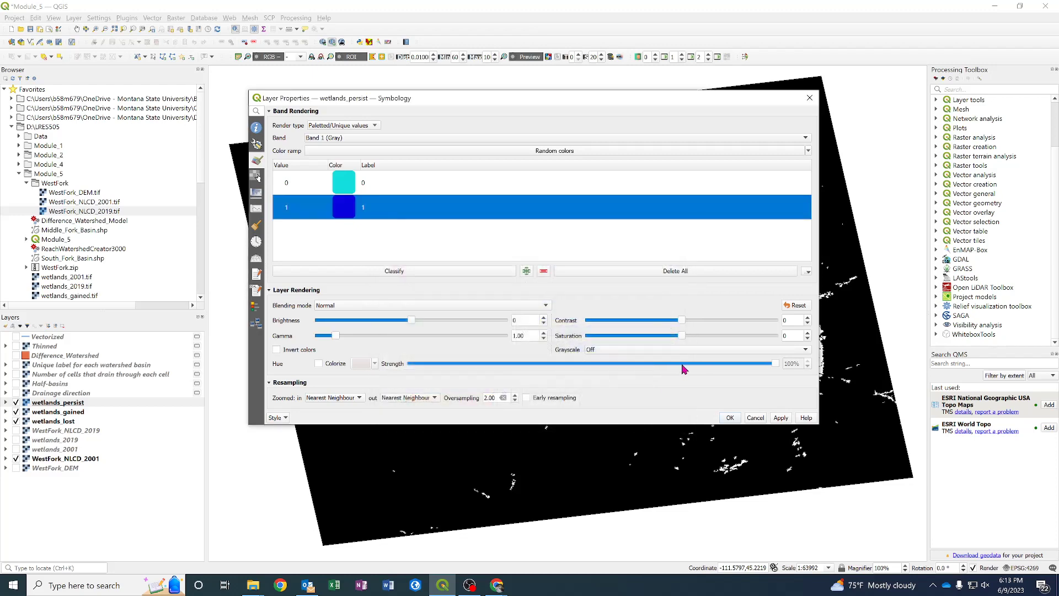
left_click(730, 418)
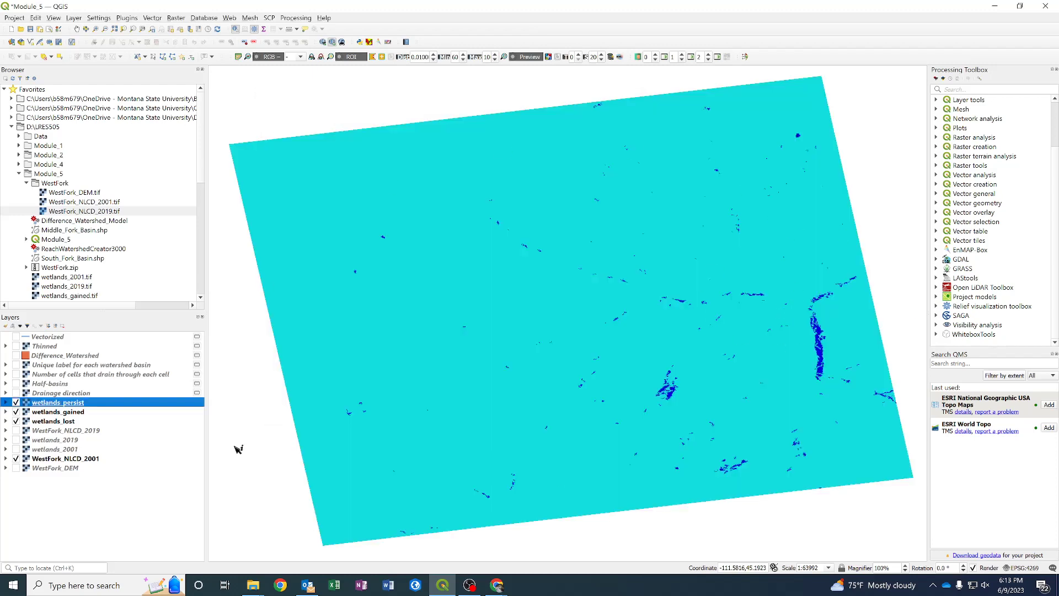
- Remove the value 0 class from the wetlands_persist symbology and apply the change
double_click(66, 407)
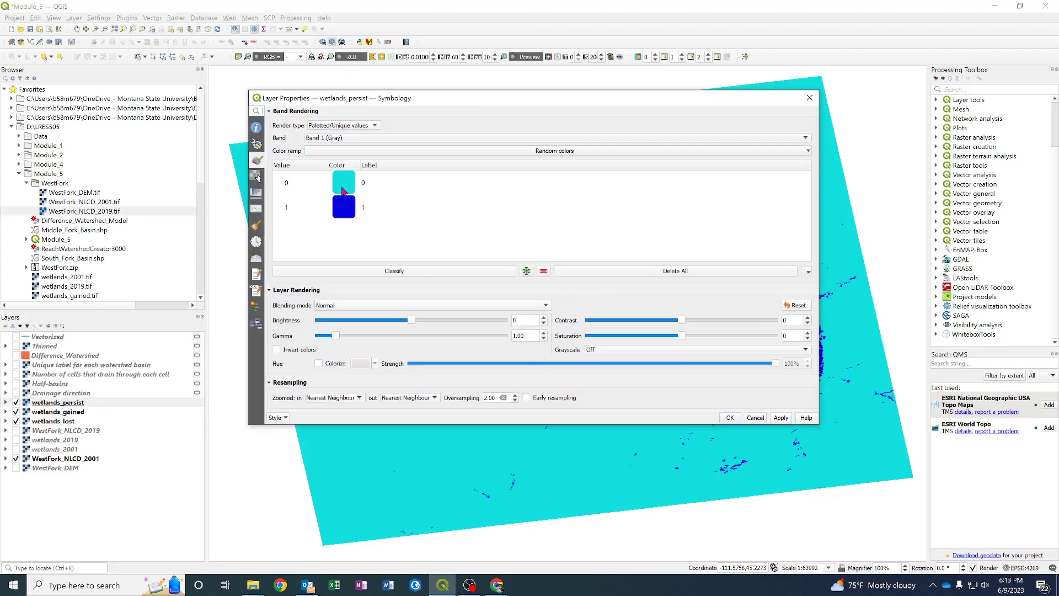
left_click(340, 188)
left_click(544, 272)
left_click(731, 417)
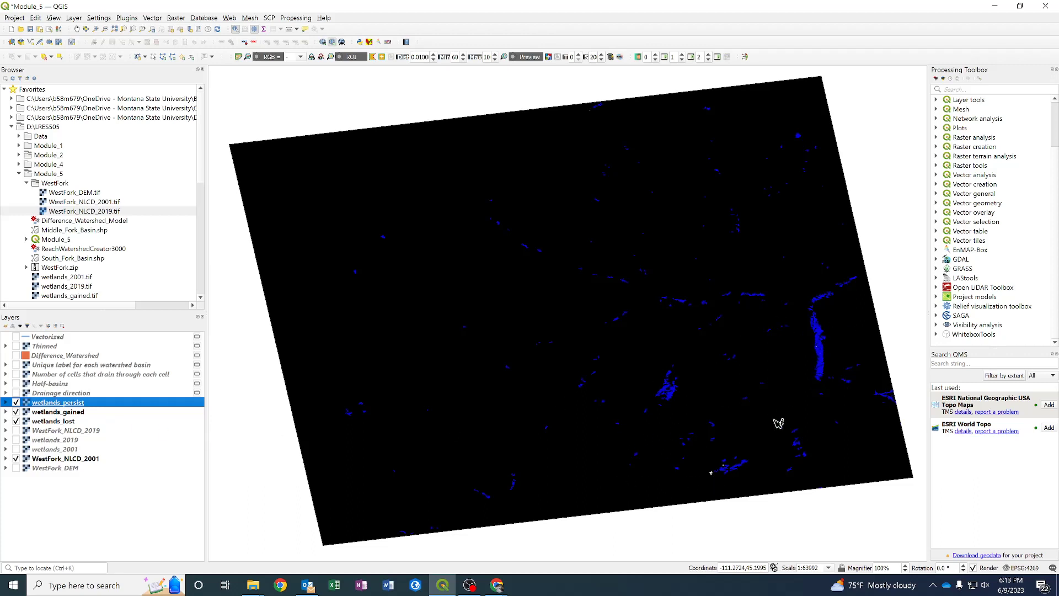
- Copy the style of the wetlands_persist layer and paste it onto the wetlands_gained layer
right_click(49, 406)
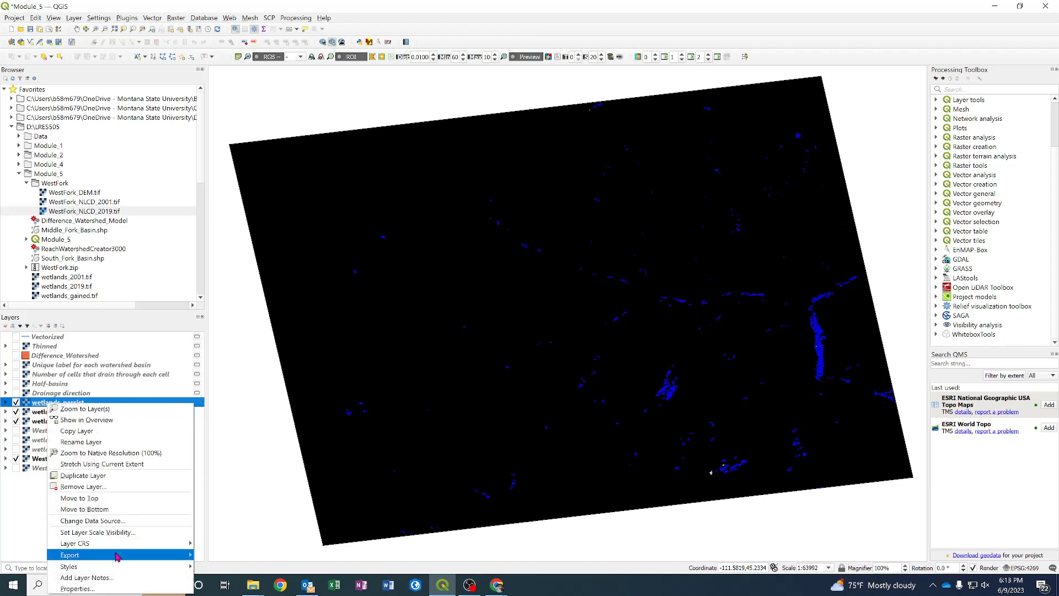
mouse_move(117, 567)
left_click(210, 559)
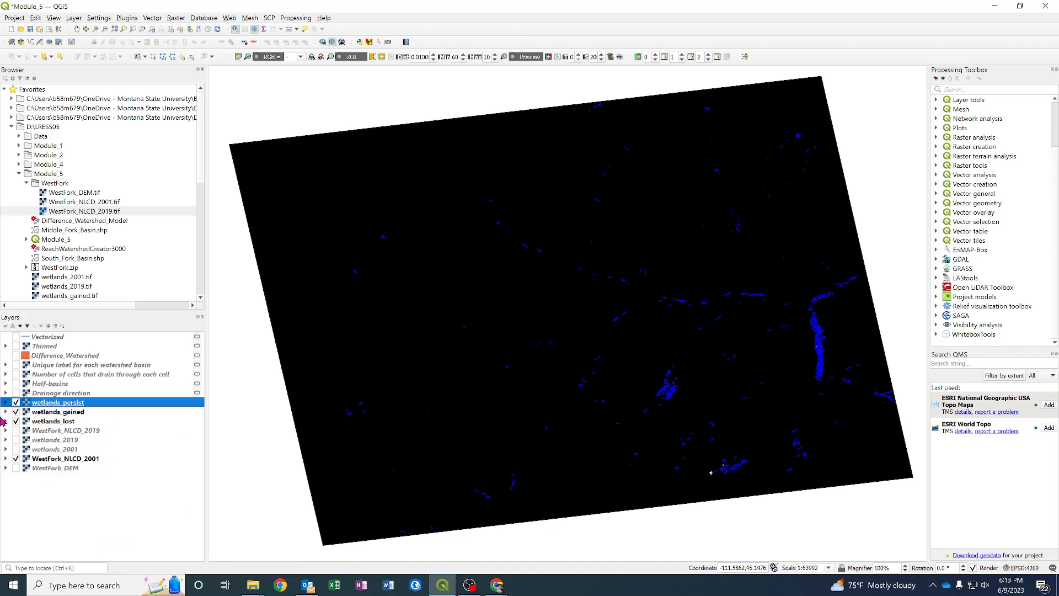
right_click(46, 413)
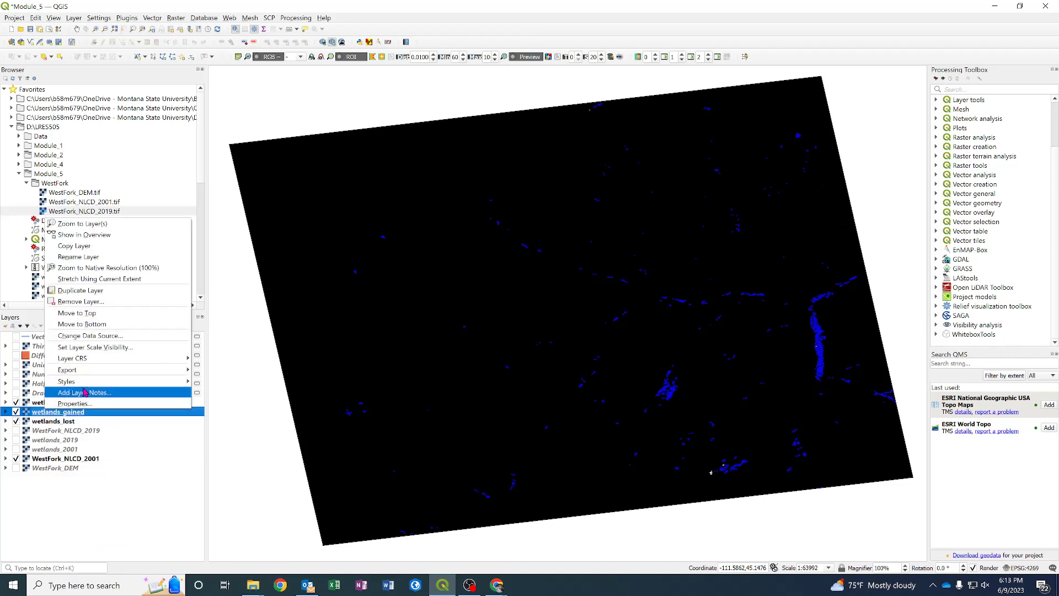
mouse_move(86, 384)
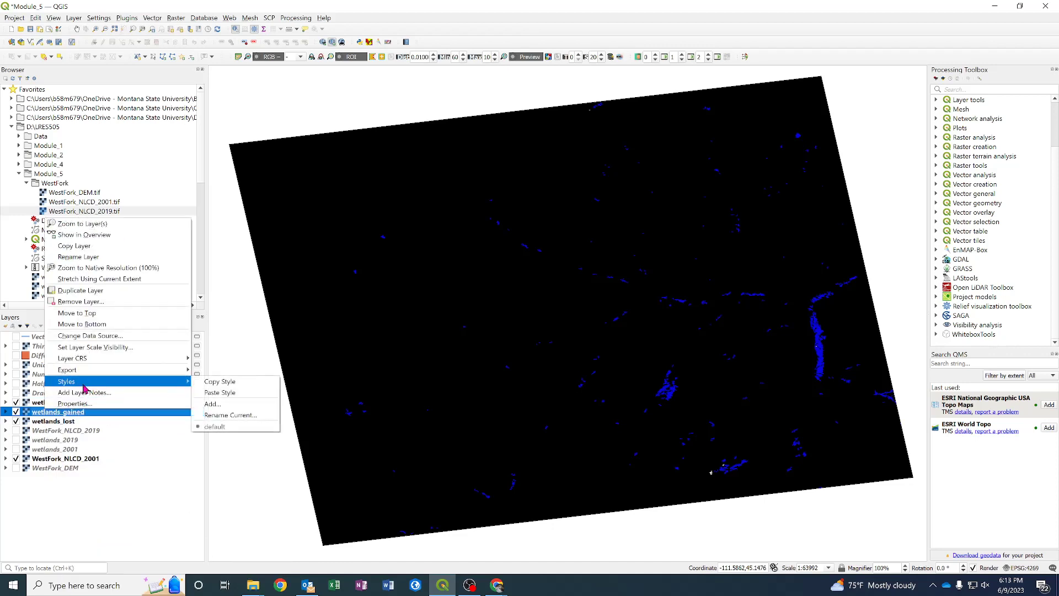
left_click(211, 394)
double_click(55, 422)
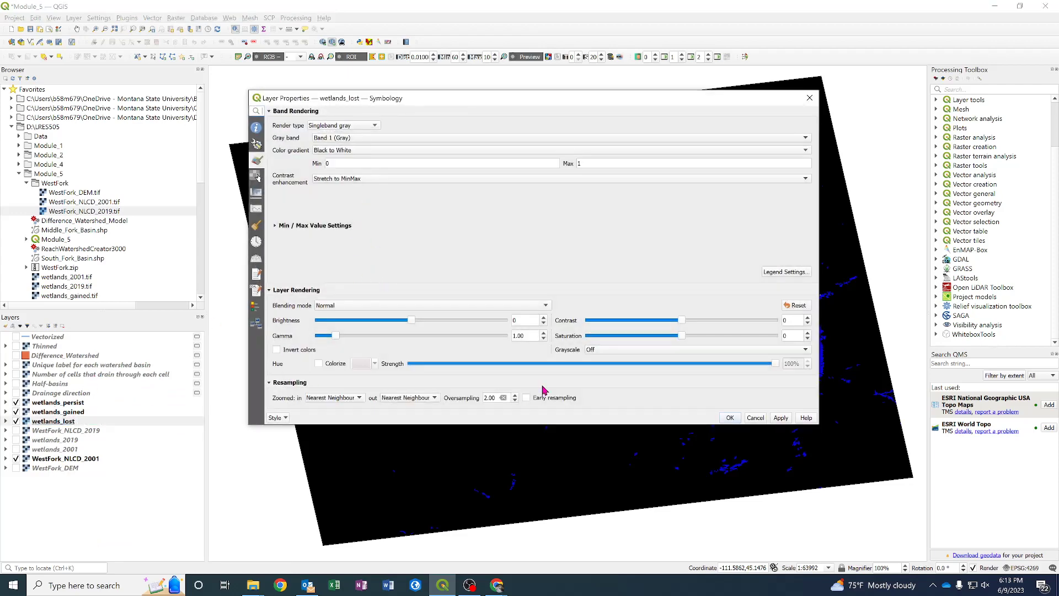
left_click(755, 418)
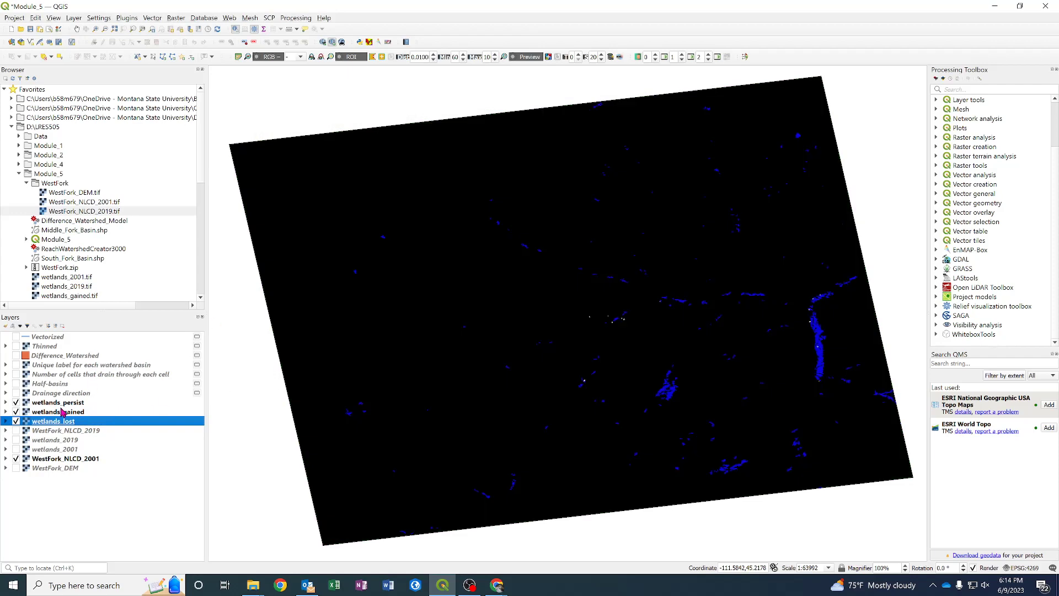
- Change the color of value 1 in the wetlands_gained layer to bright green and apply the symbology
double_click(62, 412)
double_click(349, 191)
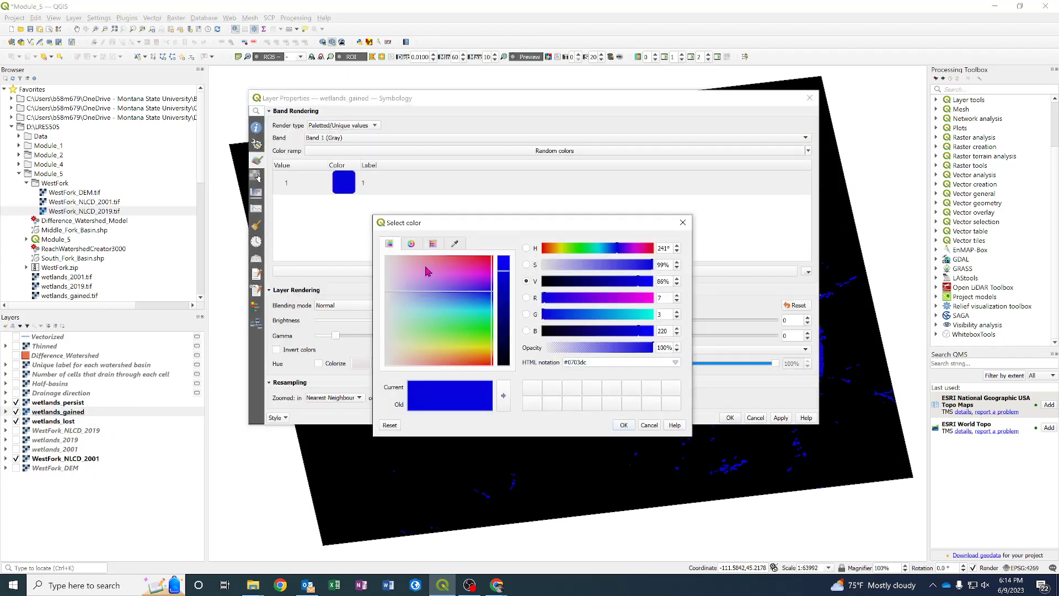
left_click(583, 253)
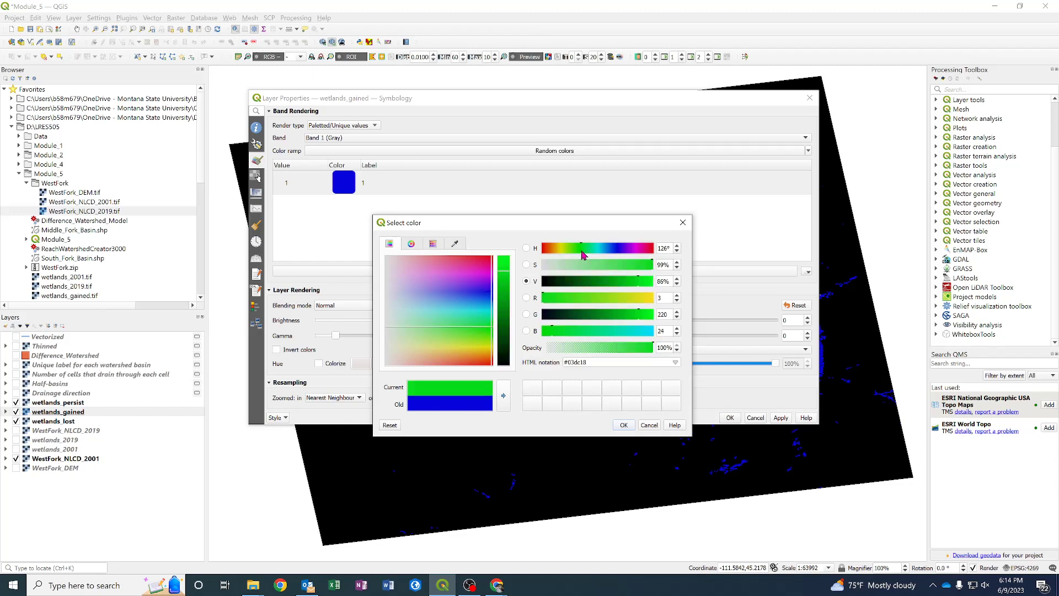
left_click_drag(582, 251, 580, 253)
left_click(626, 426)
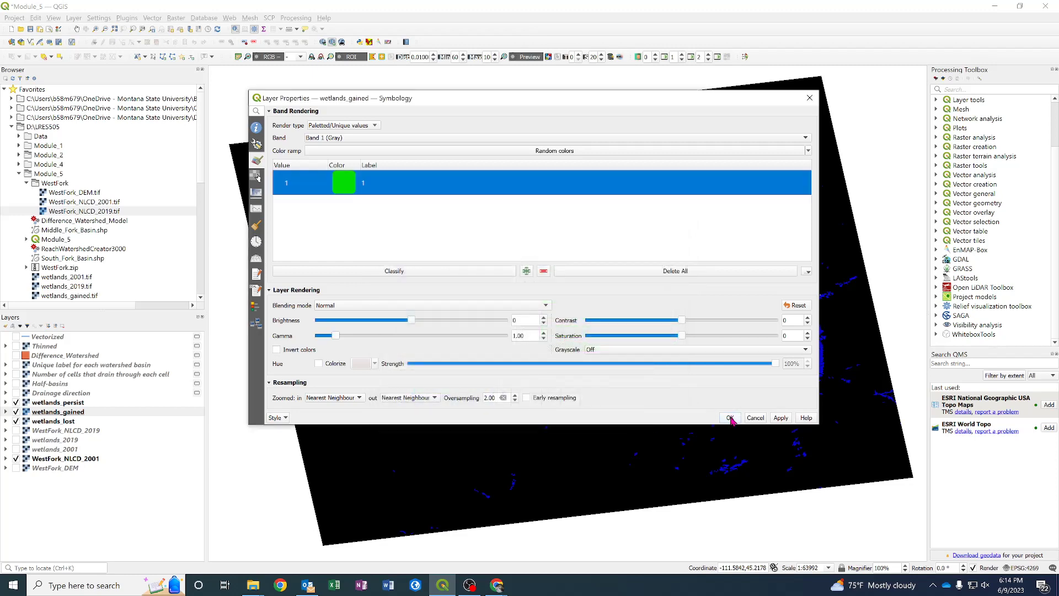
left_click(730, 419)
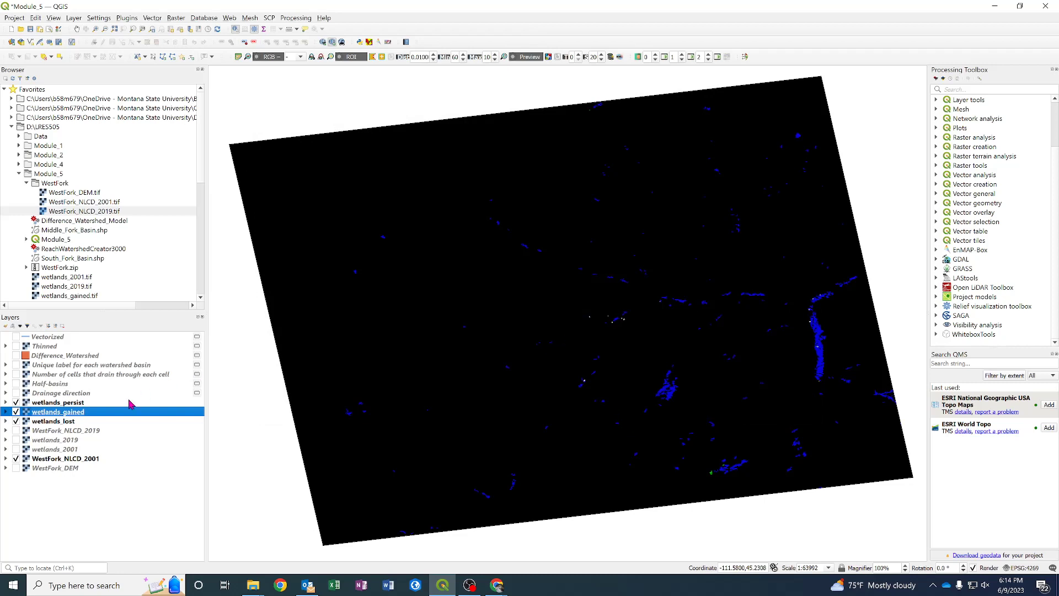
- Paste the copied wetlands_persist style onto the wetlands_lost layer
right_click(61, 424)
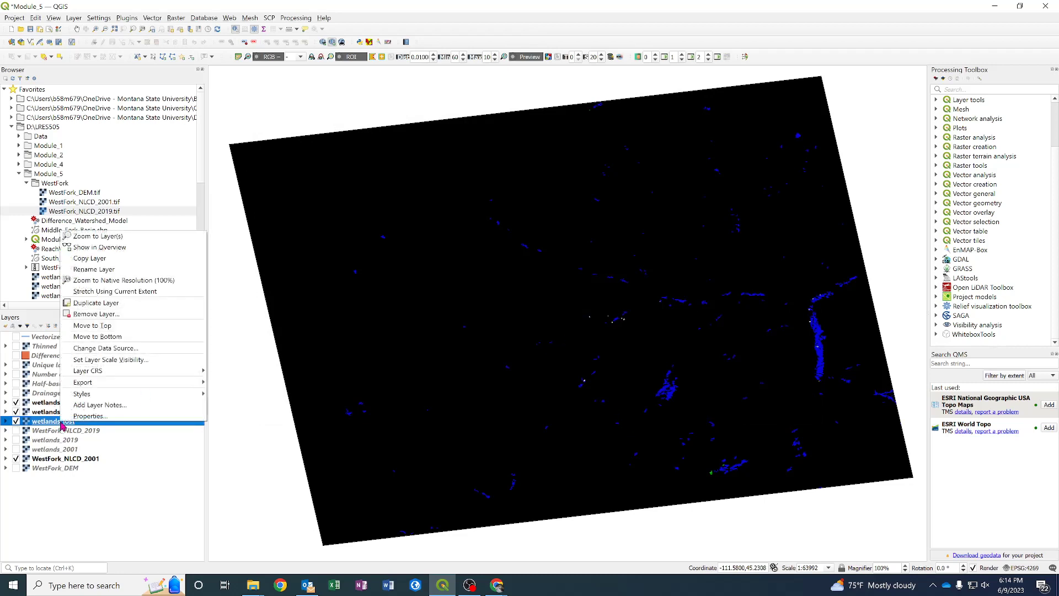
mouse_move(93, 396)
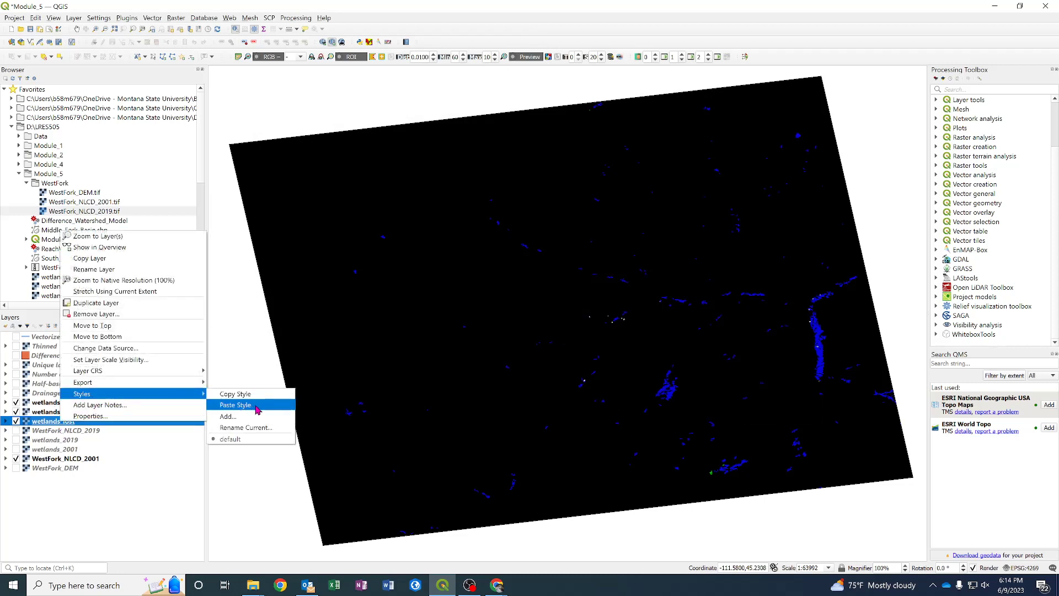
left_click(241, 404)
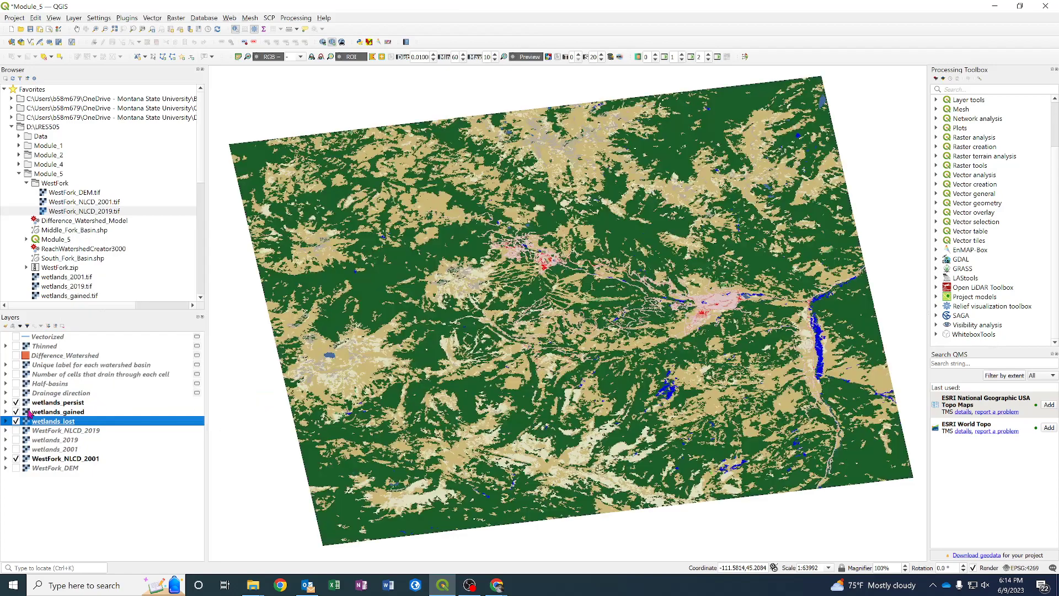
- Recolor value 1 of the wetlands_lost layer red and hide the WestFork_NLCD_2001 land cover layer
double_click(65, 424)
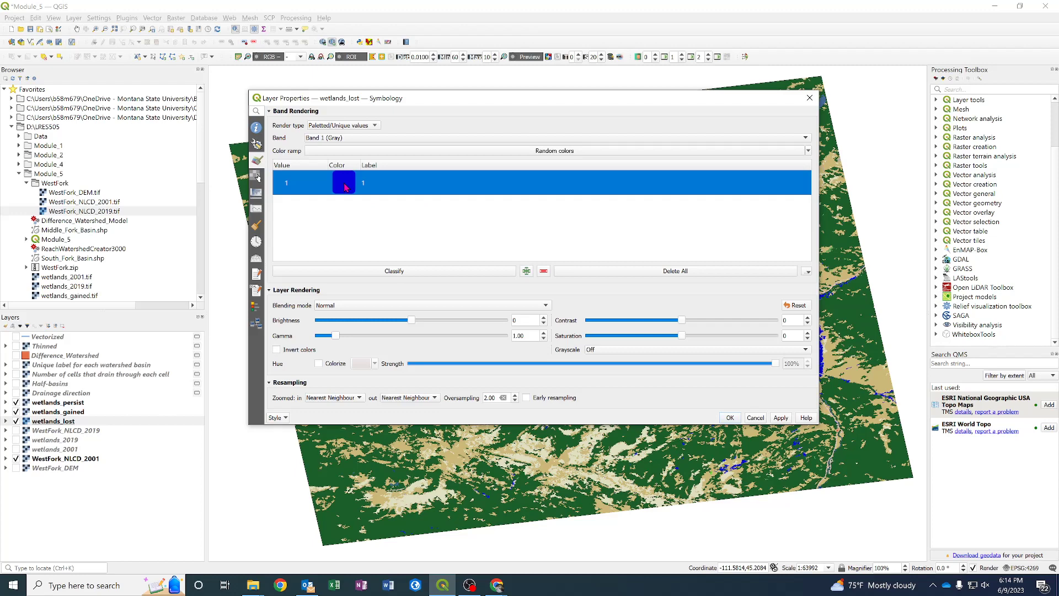
double_click(346, 188)
left_click_drag(485, 264, 490, 262)
left_click(623, 425)
left_click(730, 418)
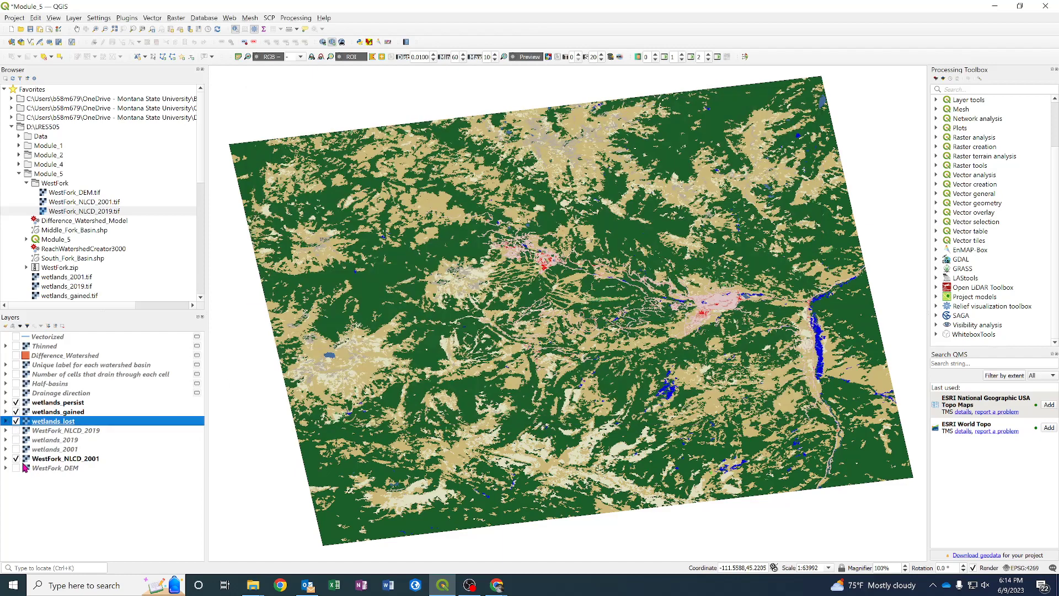
left_click(16, 459)
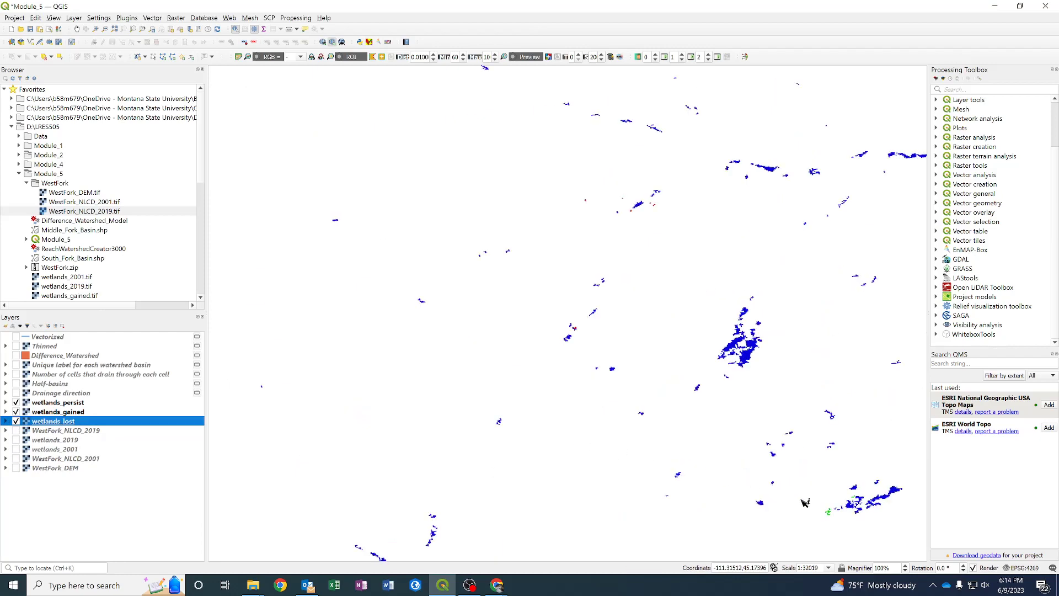
- Examine the distribution of persisting, gained and lost wetland cells across the map, including the long north-south wetland strip
scroll(663, 460, "up", 2)
left_click_drag(842, 486, 729, 436)
left_click_drag(833, 430, 534, 462)
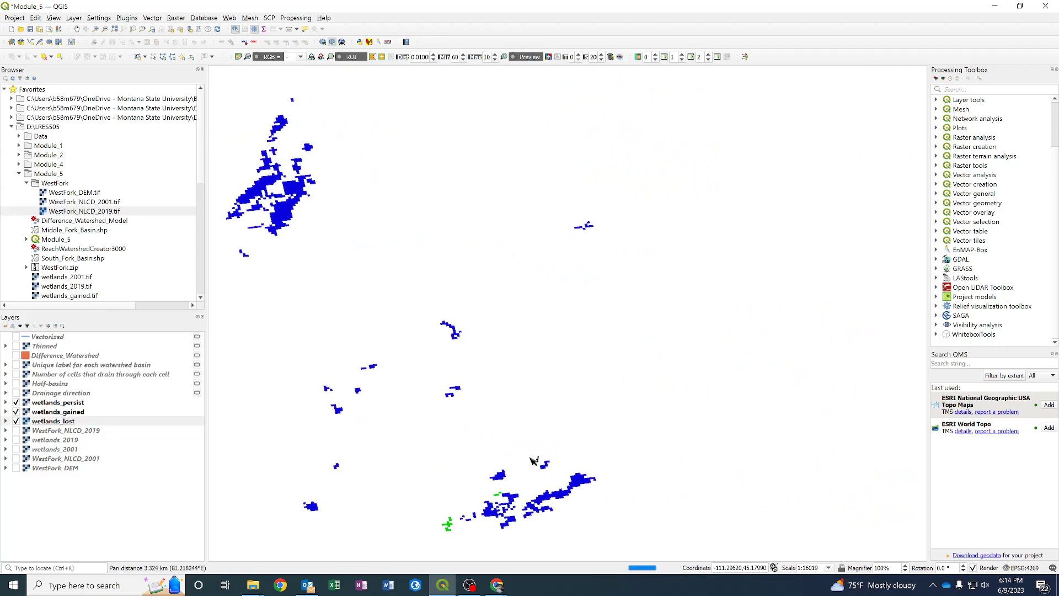
left_click_drag(726, 240, 586, 388)
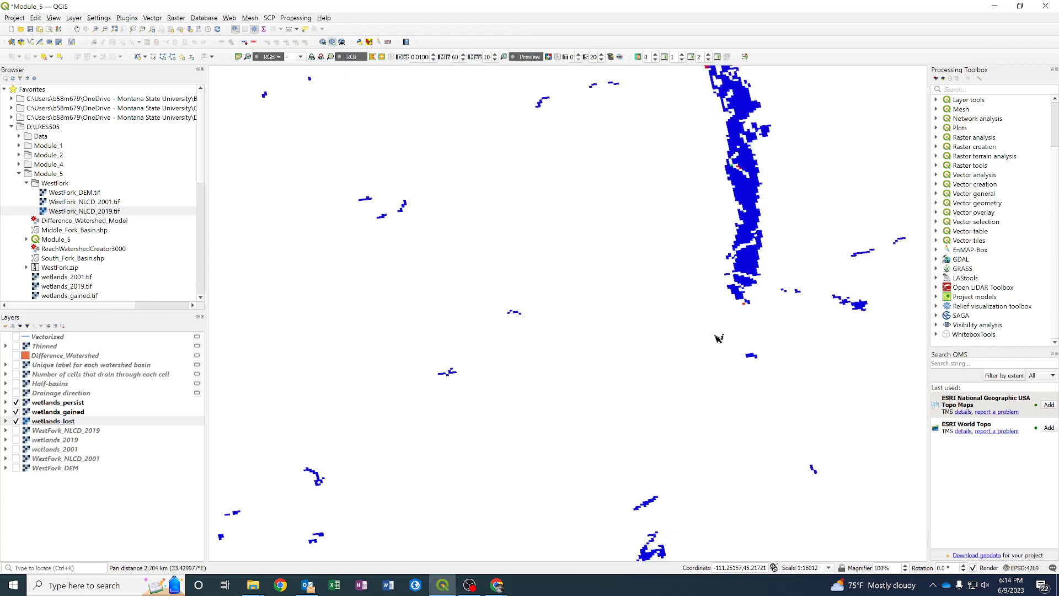
left_click_drag(717, 241, 705, 351)
scroll(742, 274, "up", 2)
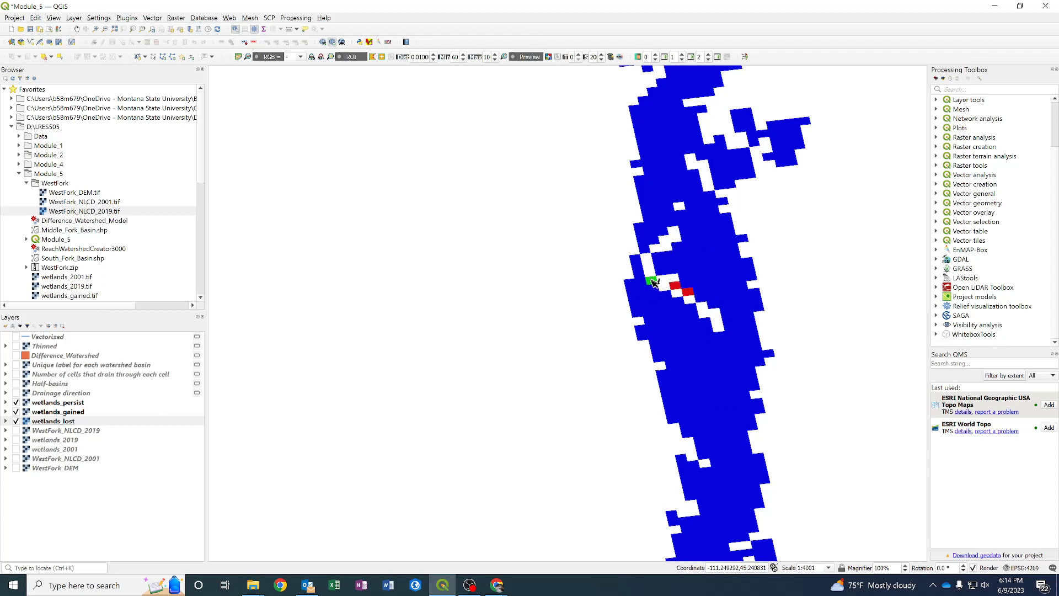
scroll(681, 324, "down", 2)
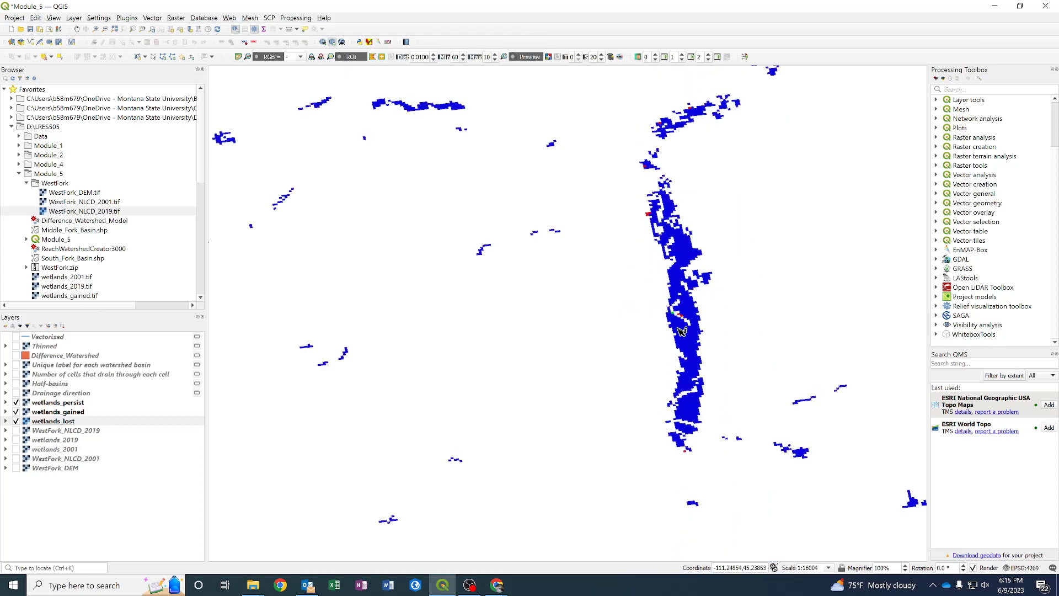
scroll(682, 330, "down", 1)
left_click_drag(575, 395, 680, 312)
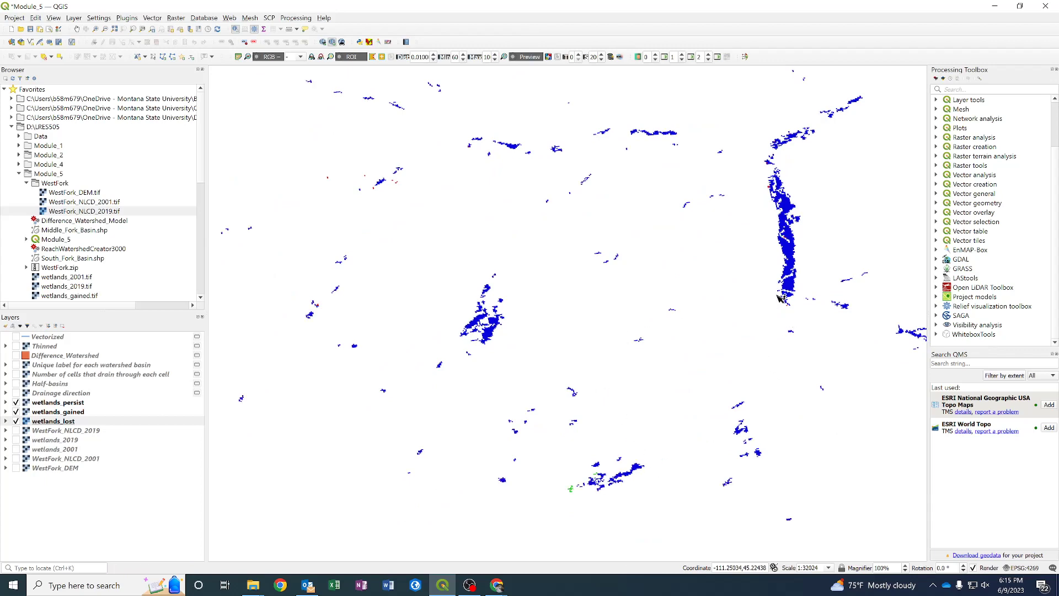
left_click_drag(752, 283, 730, 336)
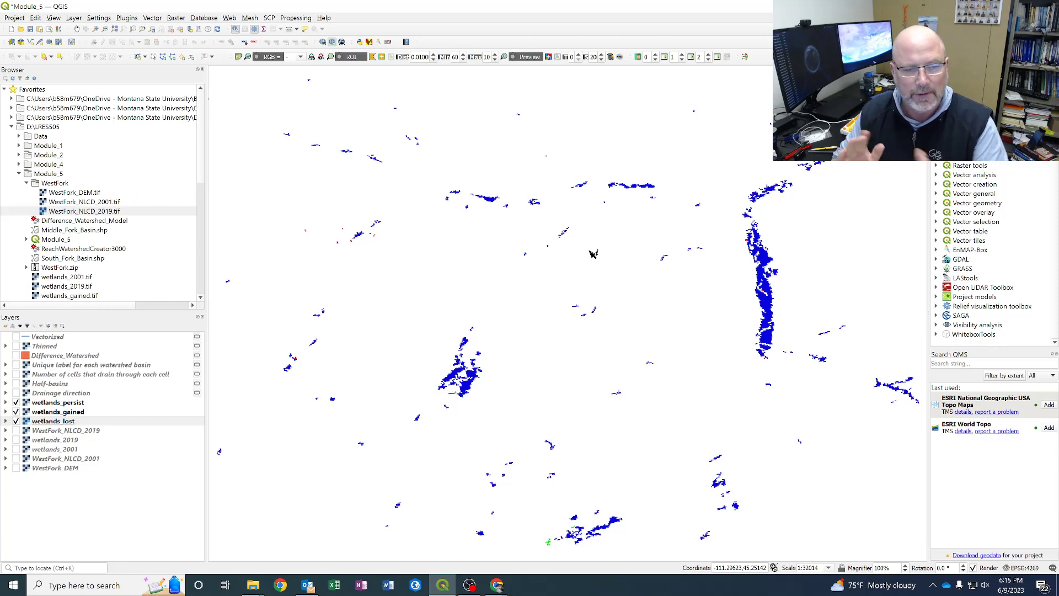
- Show the Difference_Watershed layer and place it directly beneath wetlands_lost in the layer order
left_click(16, 355)
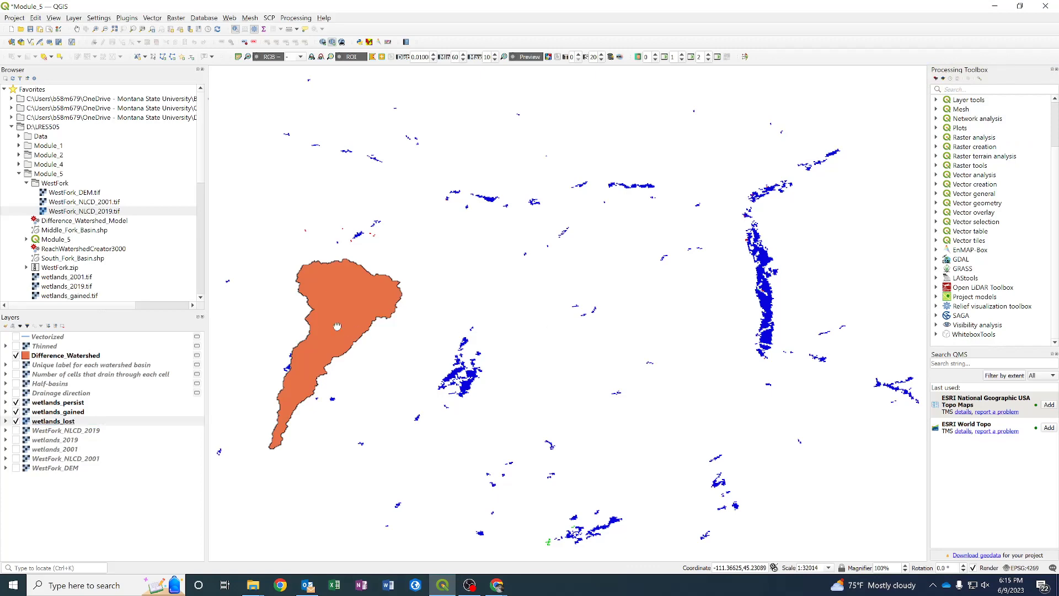
left_click_drag(337, 326, 611, 287)
scroll(616, 286, "up", 1)
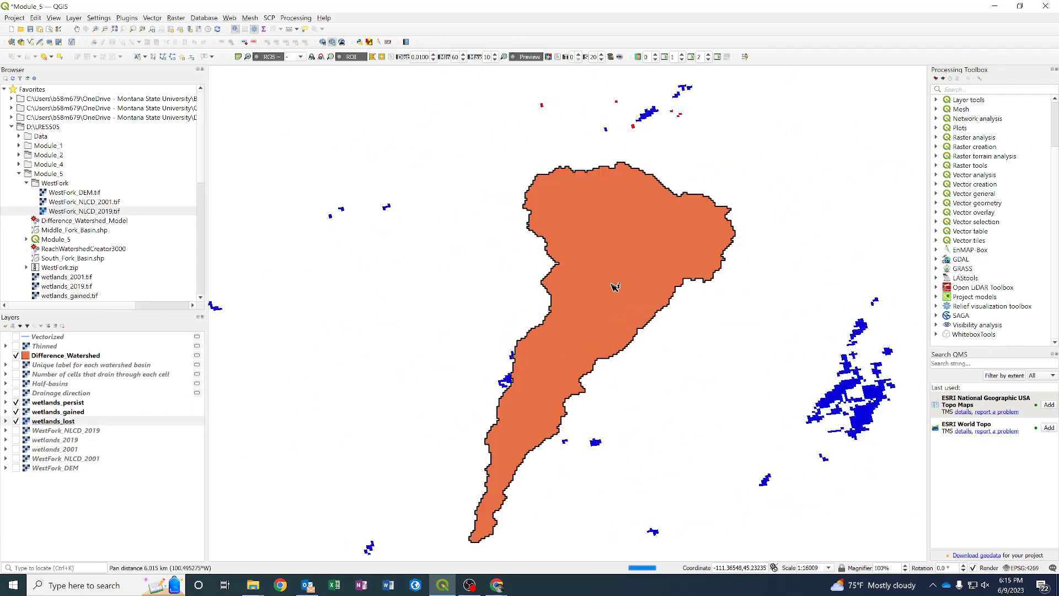
left_click_drag(558, 345, 603, 297)
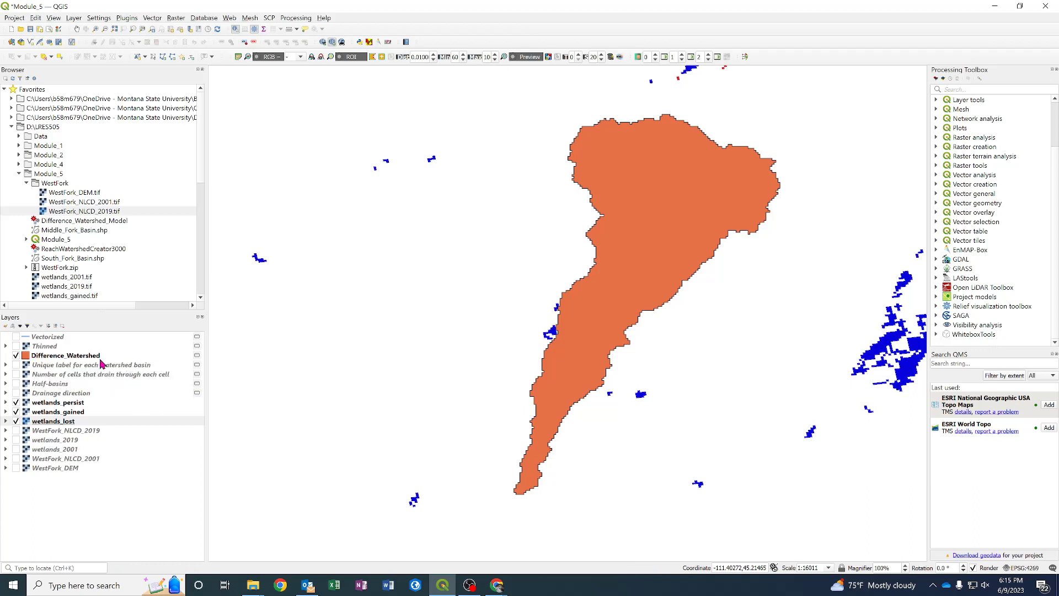
left_click_drag(80, 359, 78, 428)
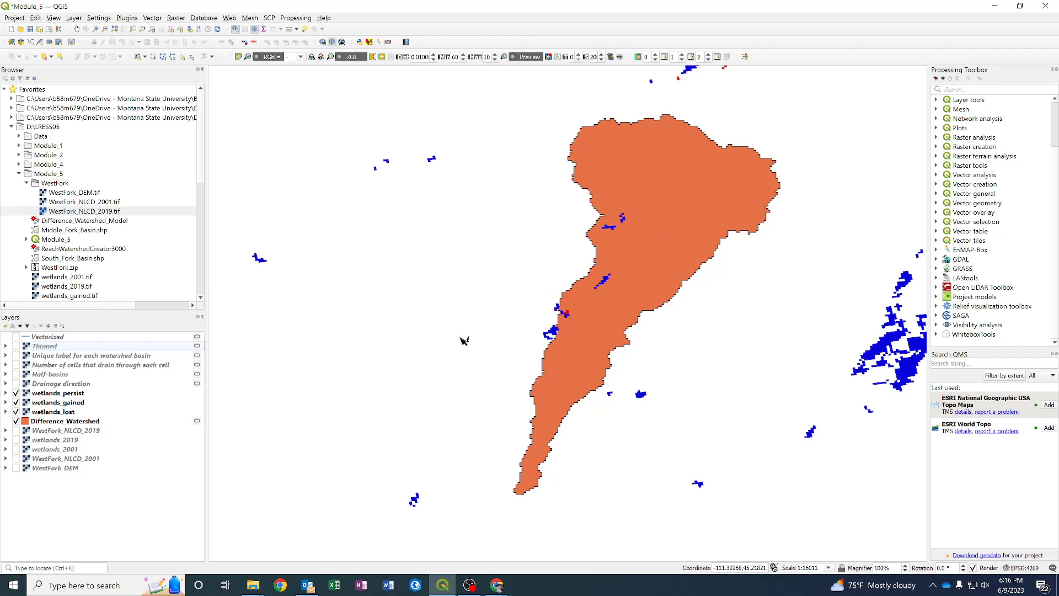
- Check the assigned coordinate reference system of the Difference_Watershed layer
left_click(69, 422)
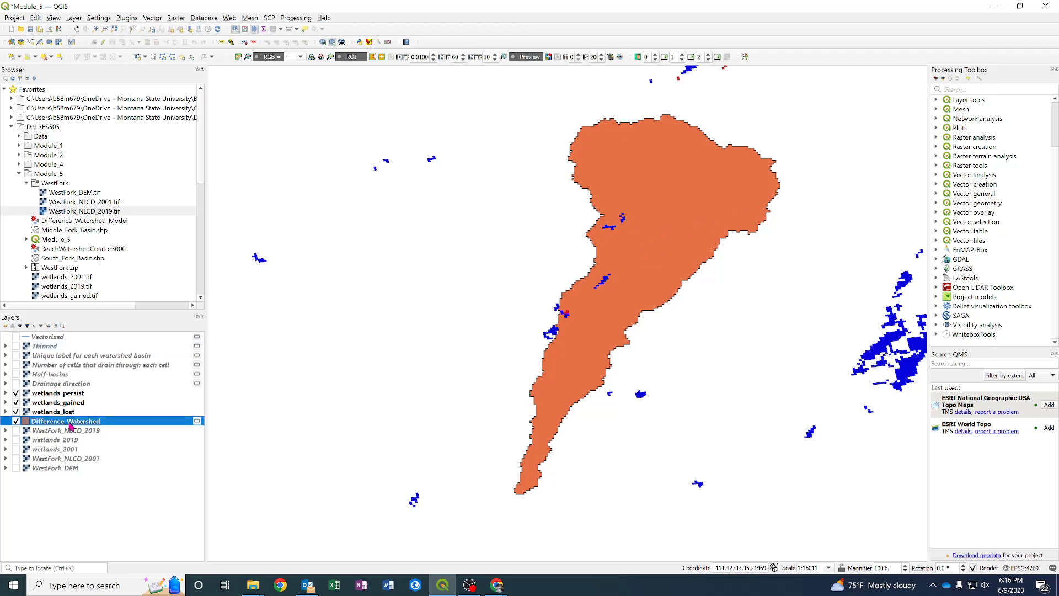
right_click(71, 425)
left_click(98, 416)
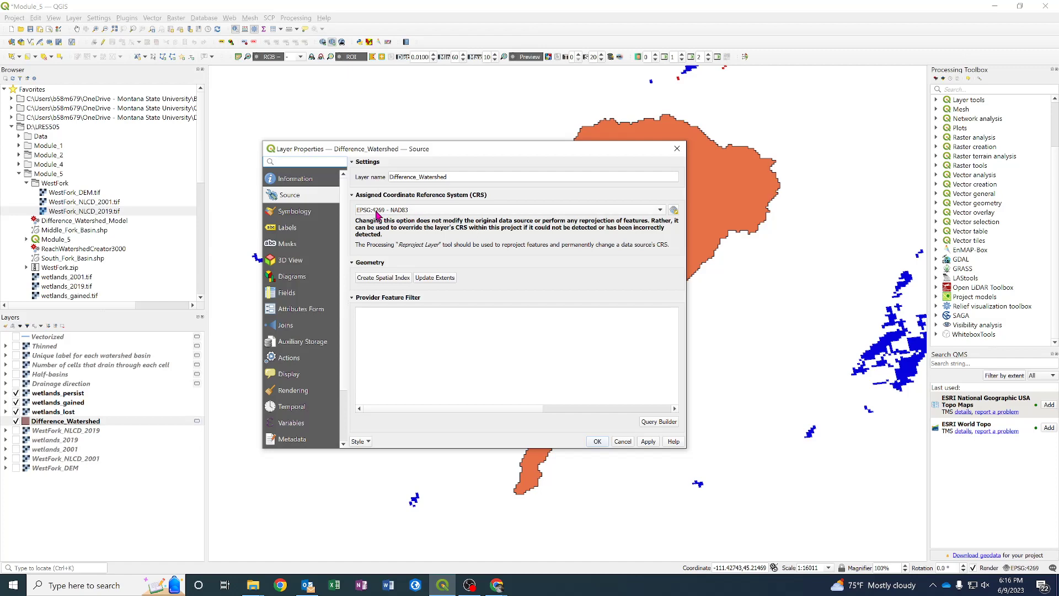
left_click(626, 442)
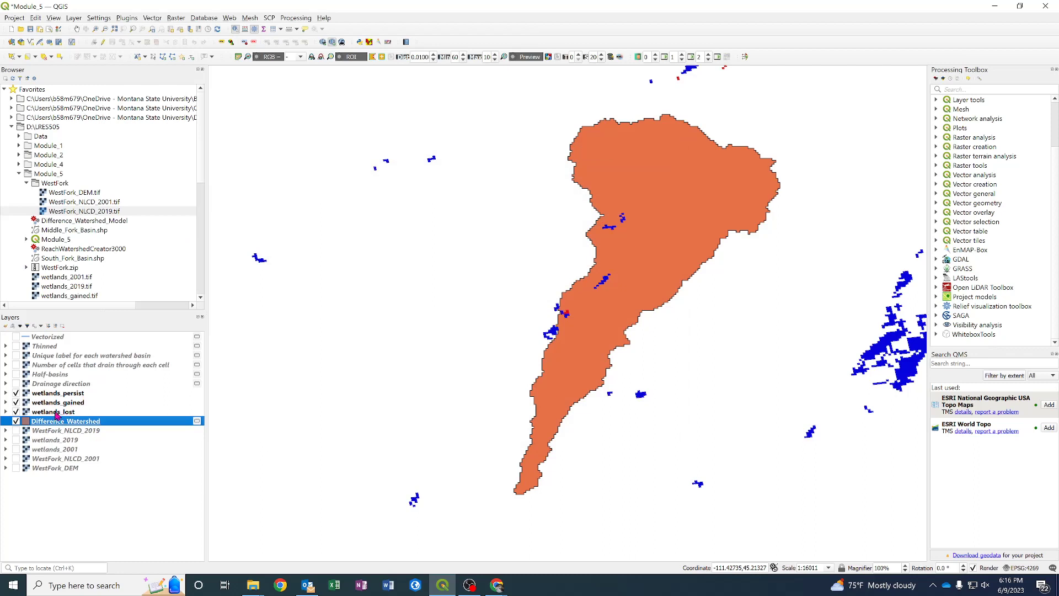
- Check the assigned coordinate reference system of the WestFork_DEM raster in its source properties
right_click(61, 472)
left_click(90, 464)
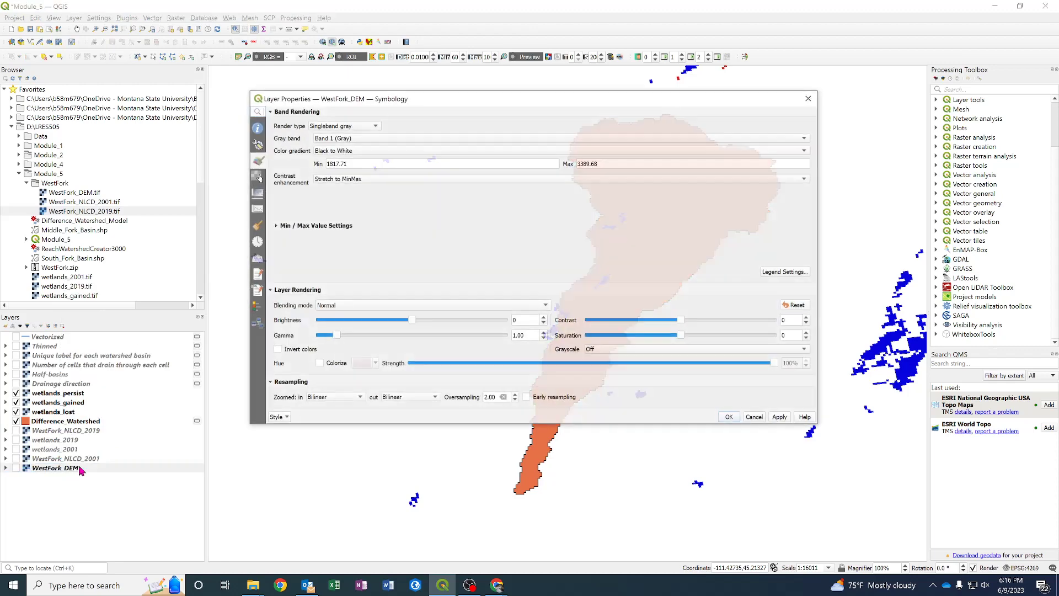
left_click(258, 128)
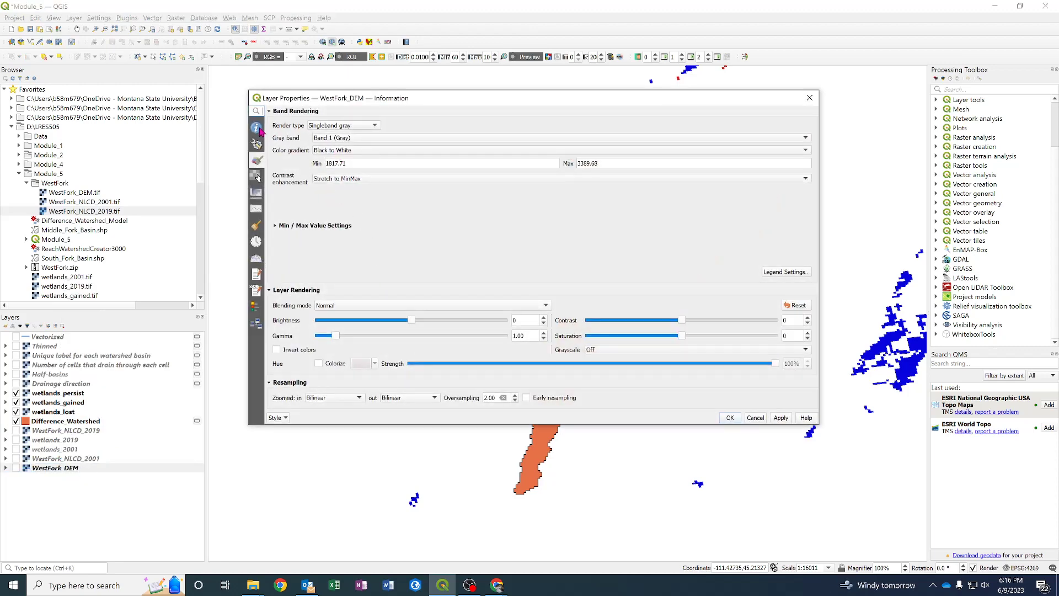
left_click(257, 145)
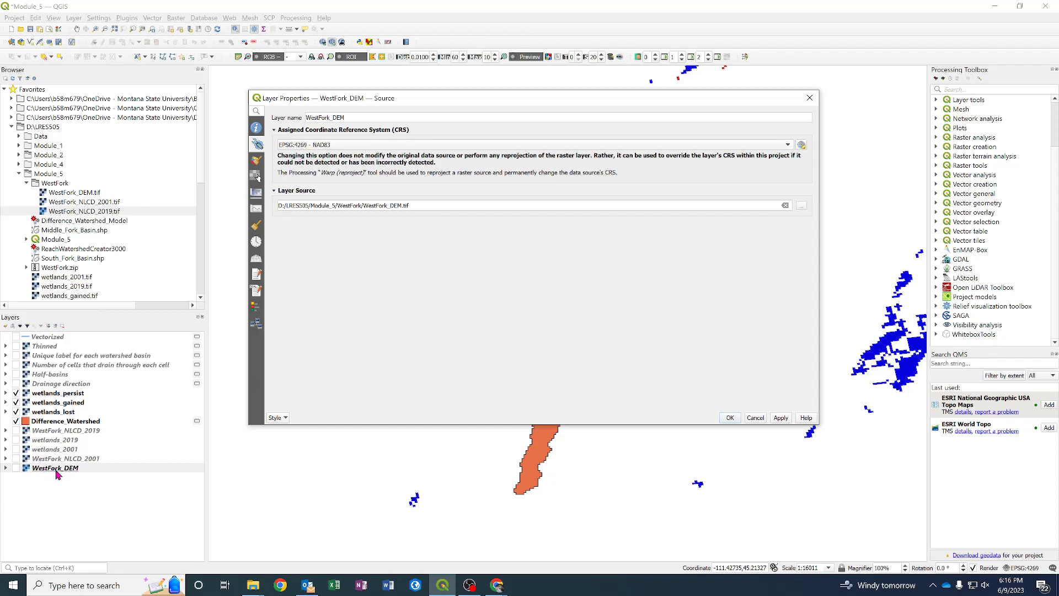
left_click(755, 418)
- Check which coordinate reference system is assigned to the wetlands_persist raster
right_click(61, 396)
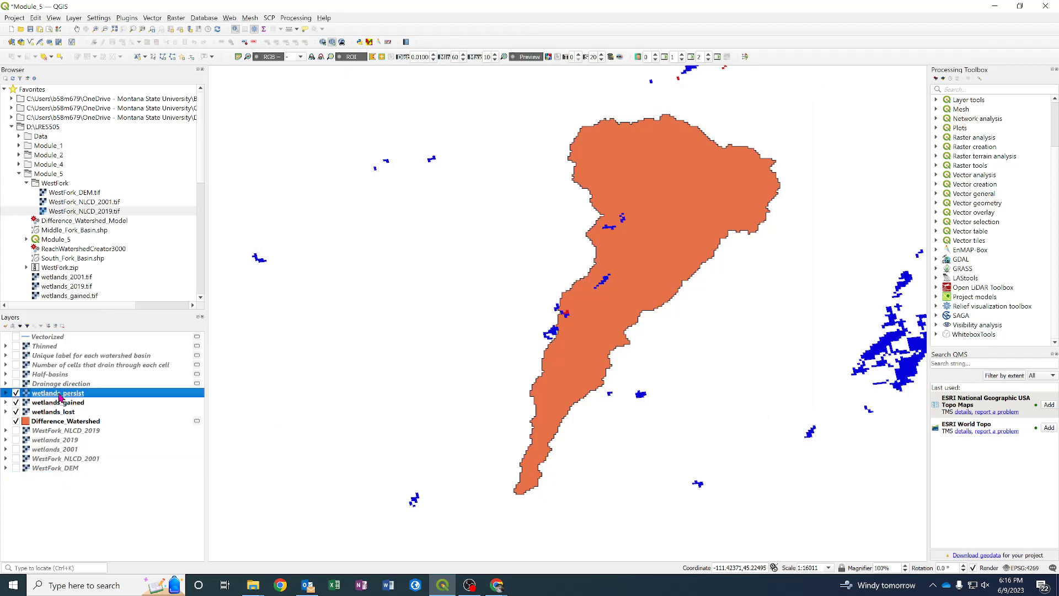
left_click(89, 578)
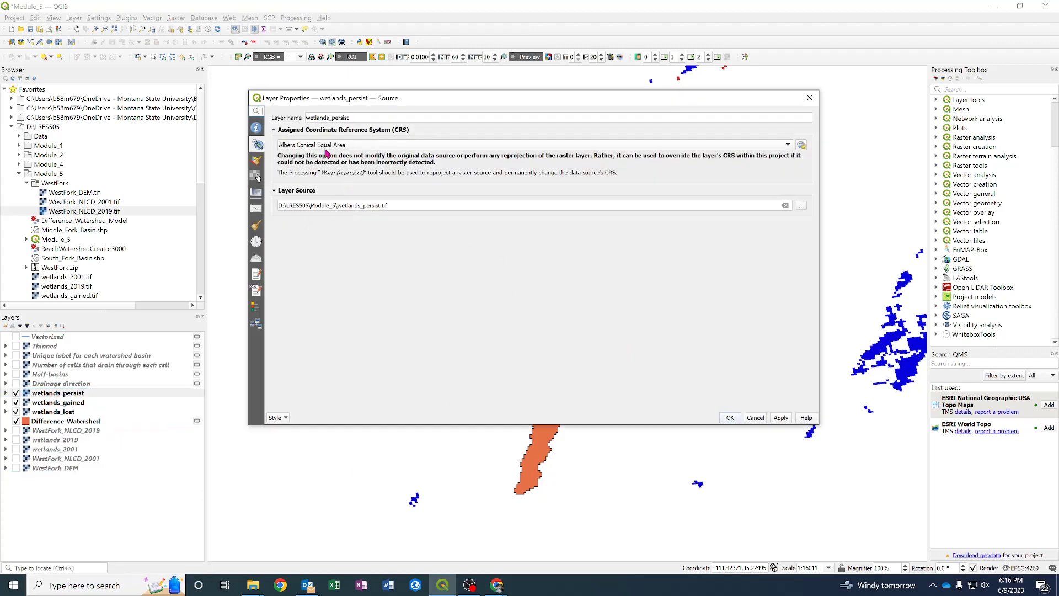
left_click(755, 419)
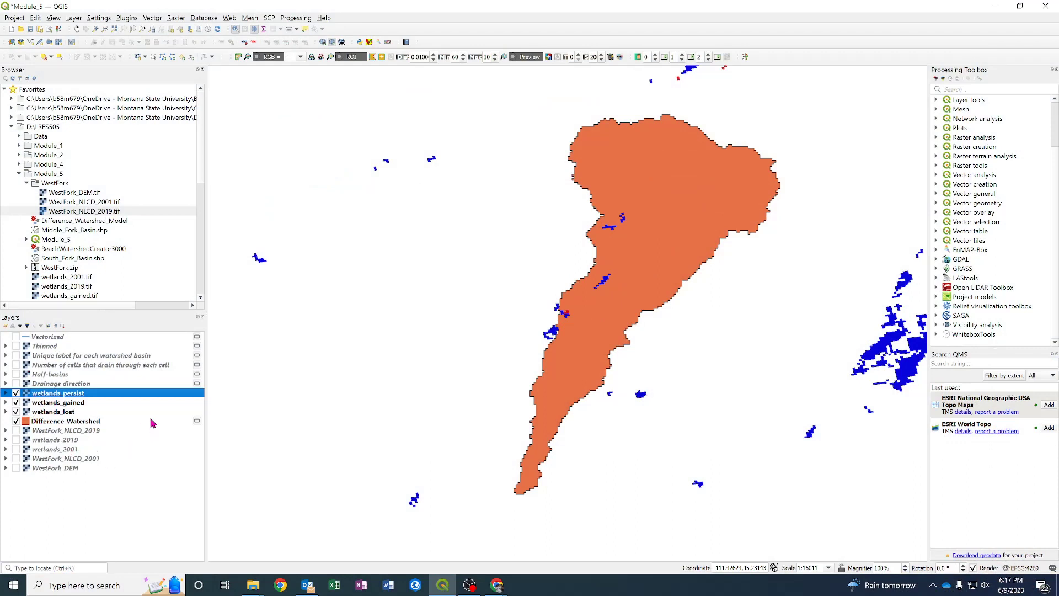
- Review the Layer CRS choices offered for the wetlands_persist layer
right_click(71, 393)
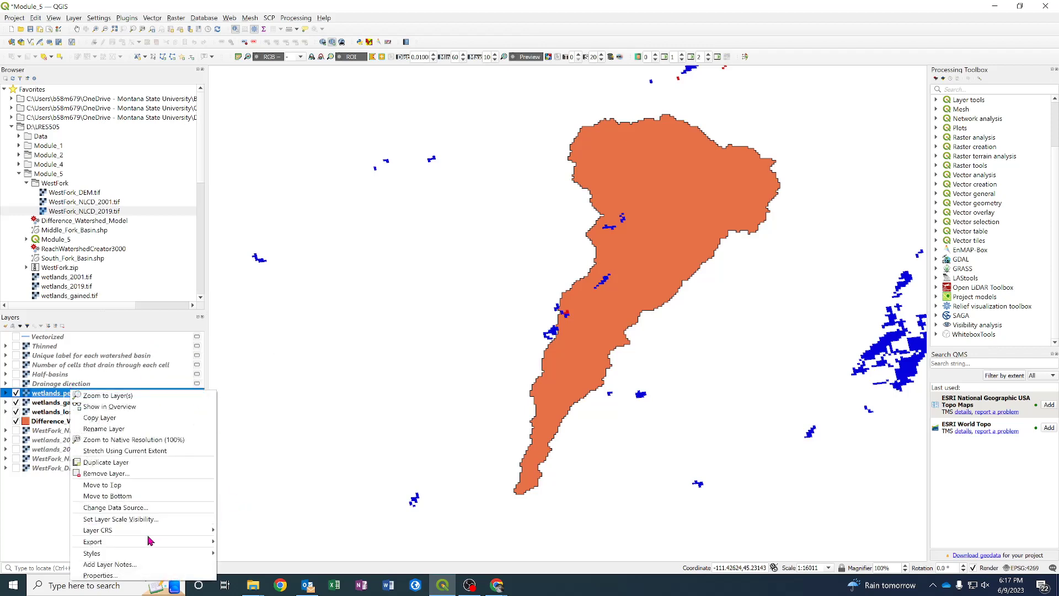
mouse_move(148, 537)
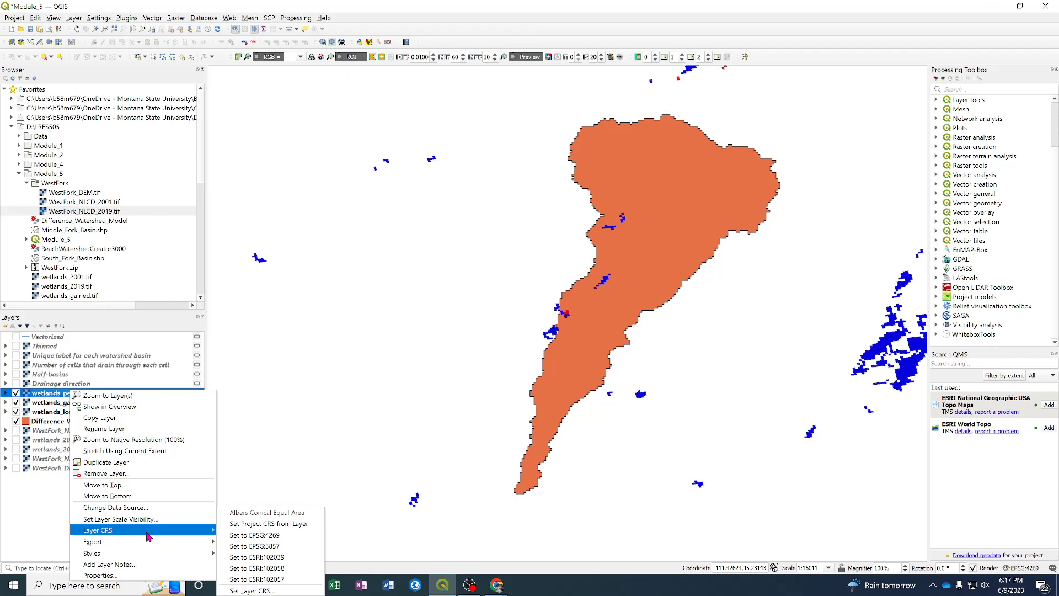
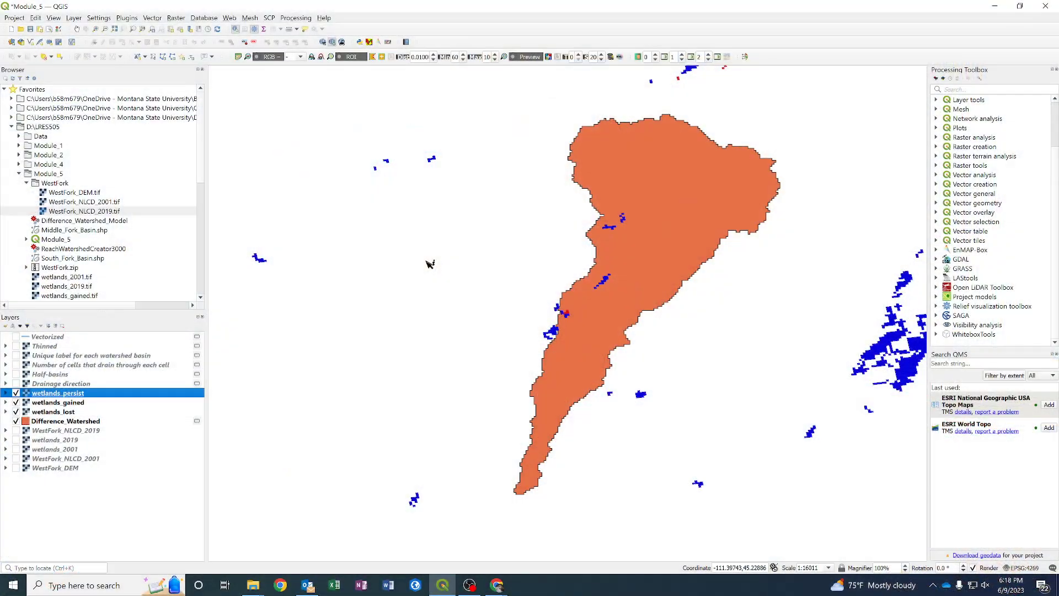
right_click(48, 393)
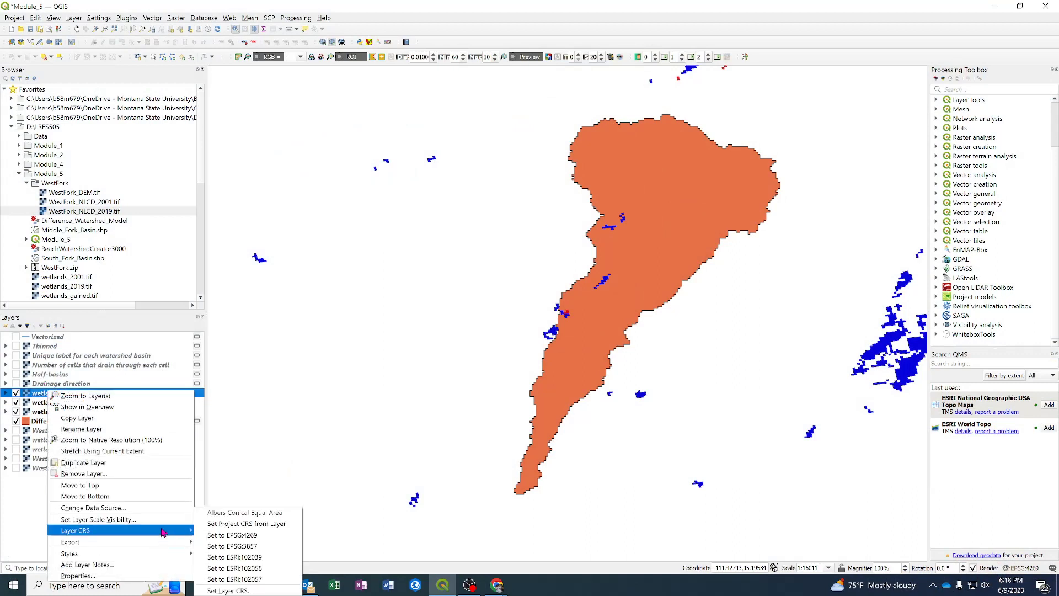
left_click(117, 567)
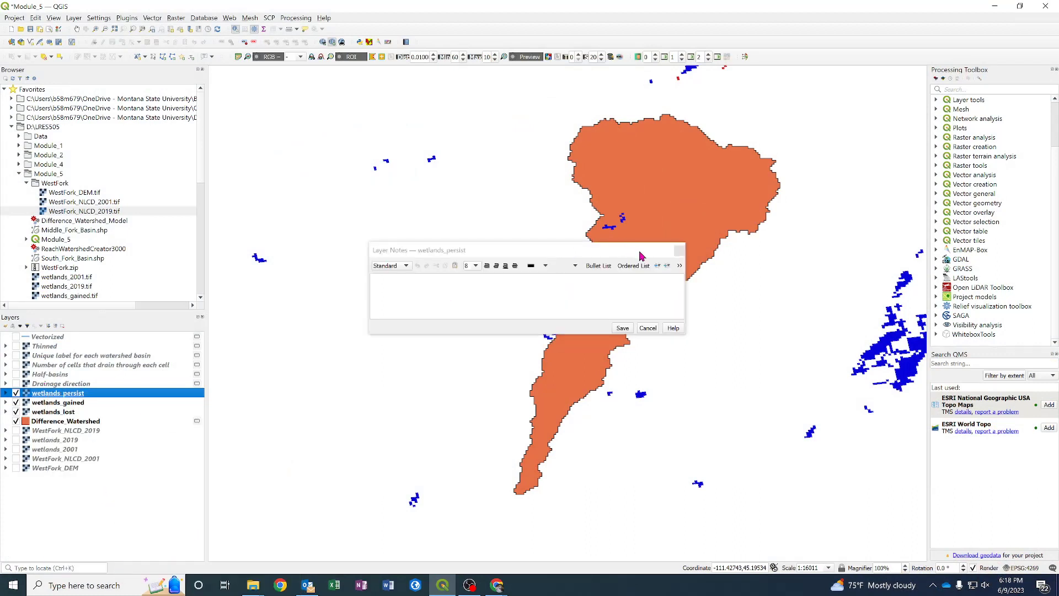
left_click(679, 251)
- Review the assigned CRS of wetlands_persist and the list of alternative systems in its source properties, leaving the setting as is
right_click(58, 396)
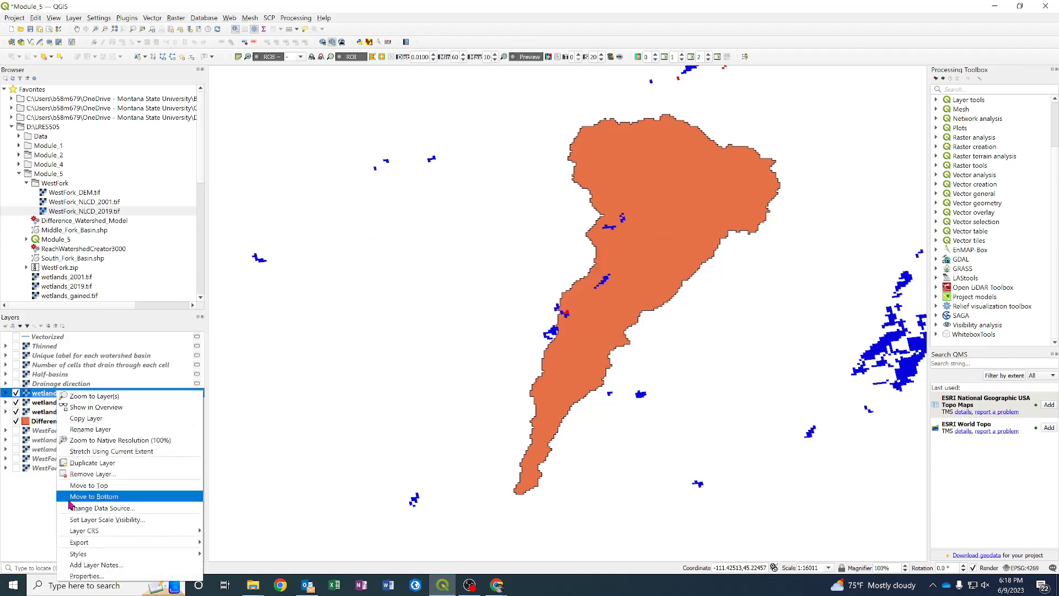
left_click(115, 577)
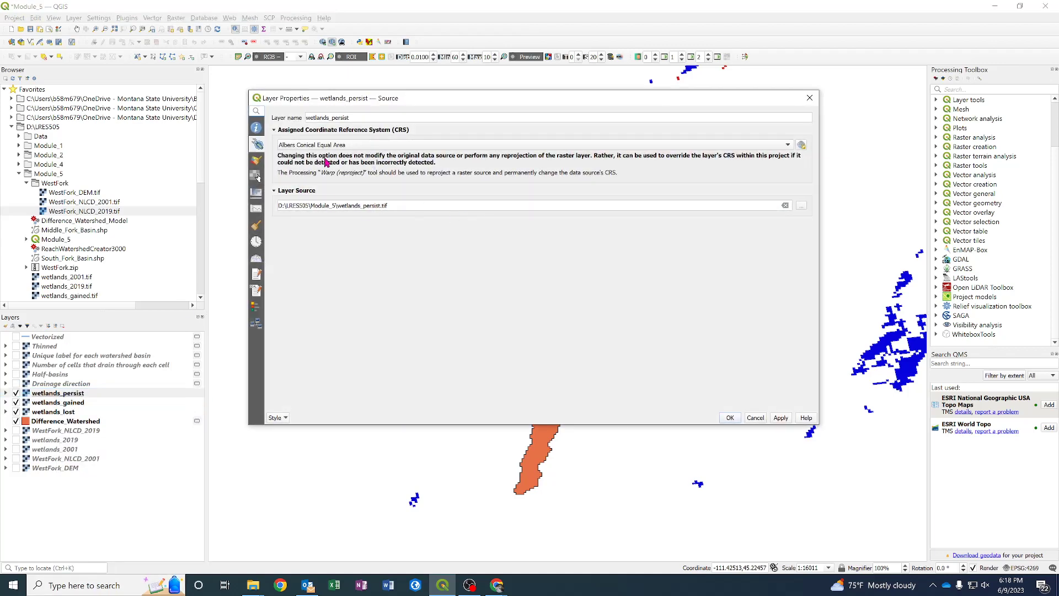
left_click(332, 145)
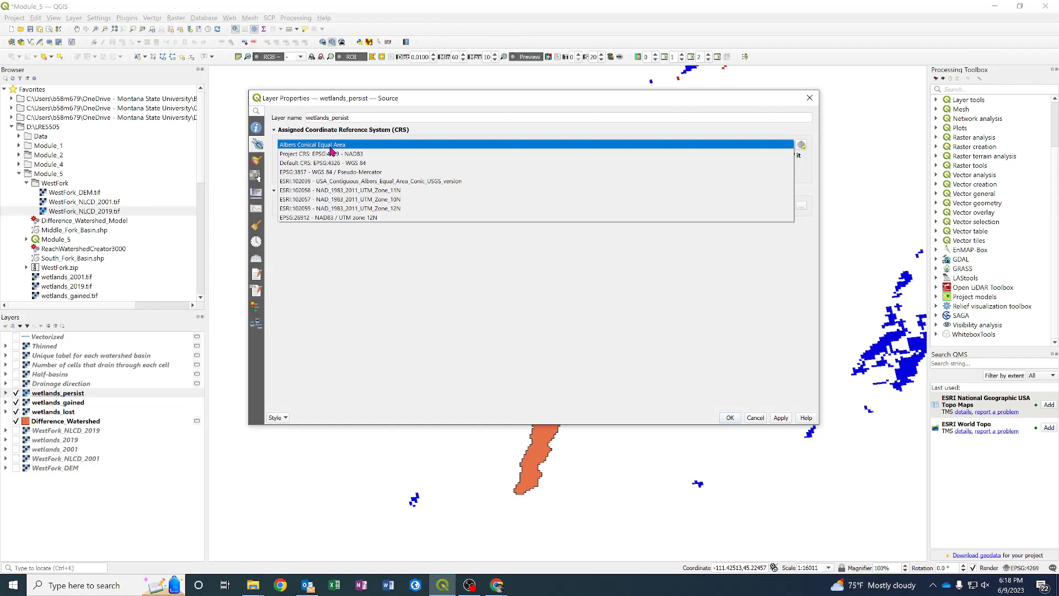
left_click(379, 131)
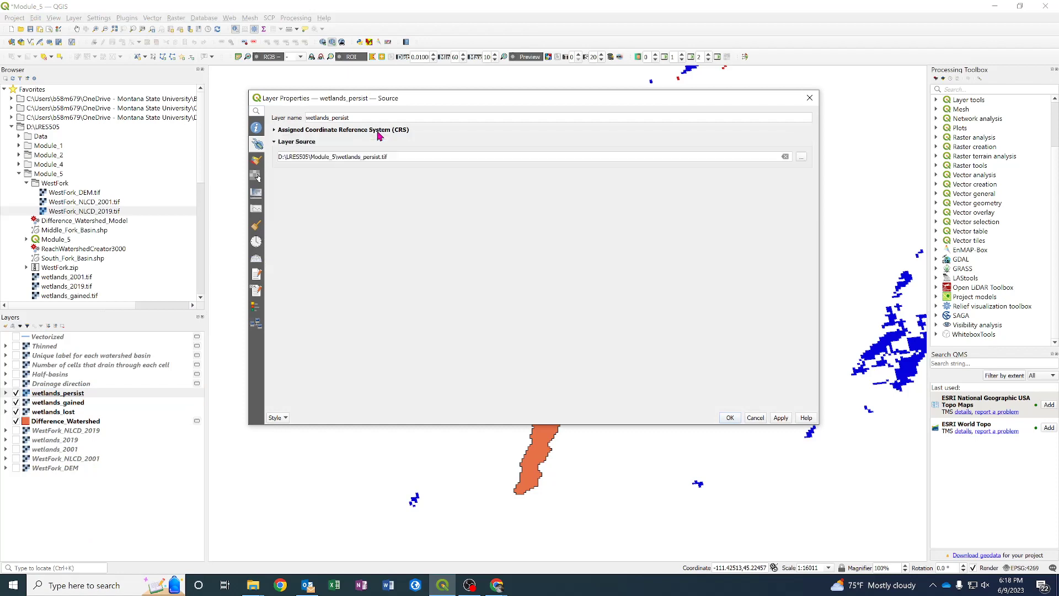
left_click(275, 131)
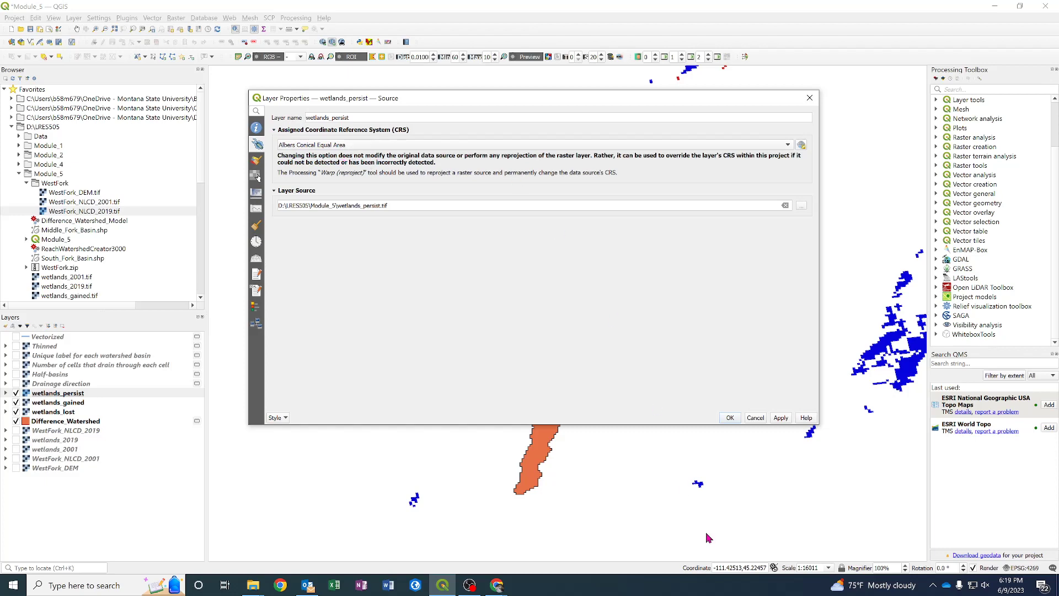
left_click(755, 418)
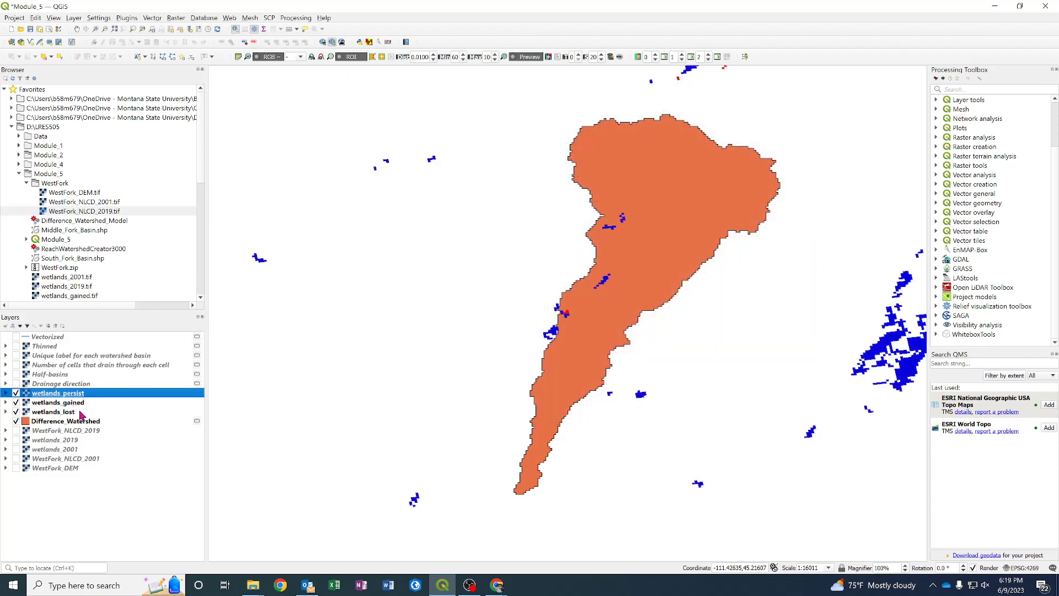
left_click(176, 18)
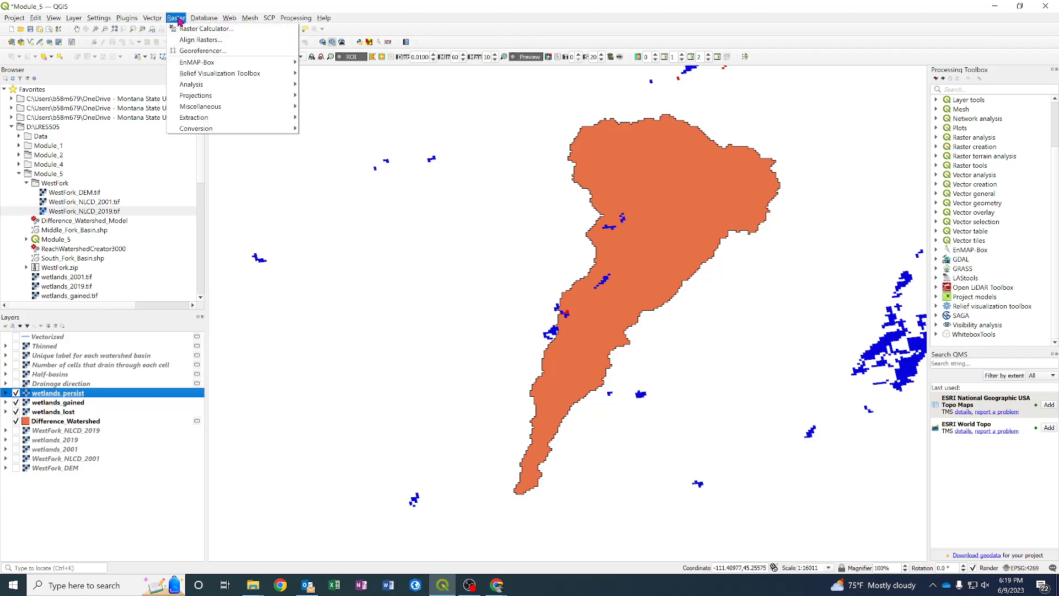
mouse_move(243, 102)
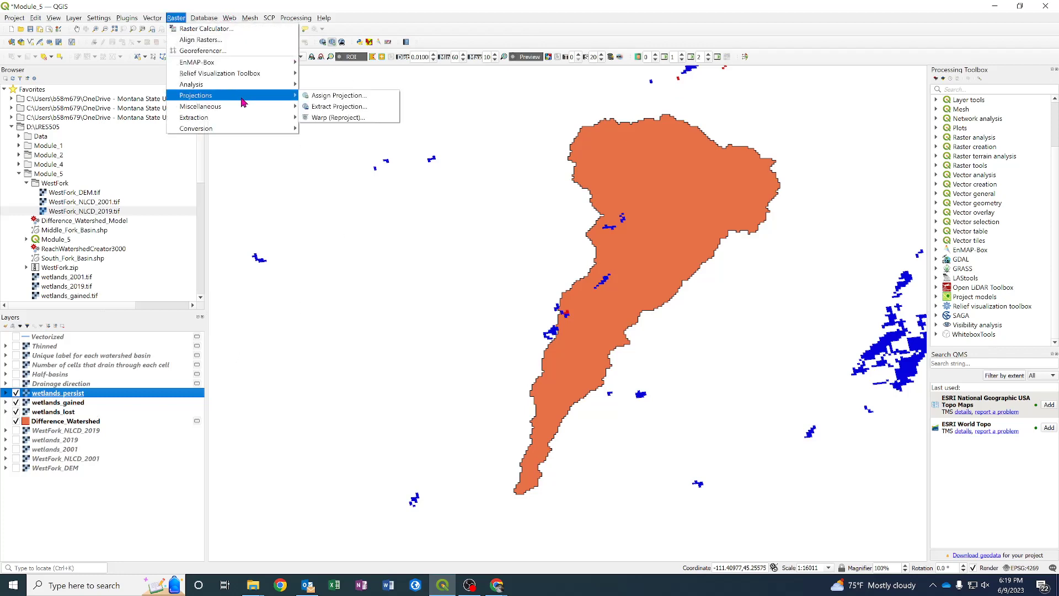
left_click(353, 118)
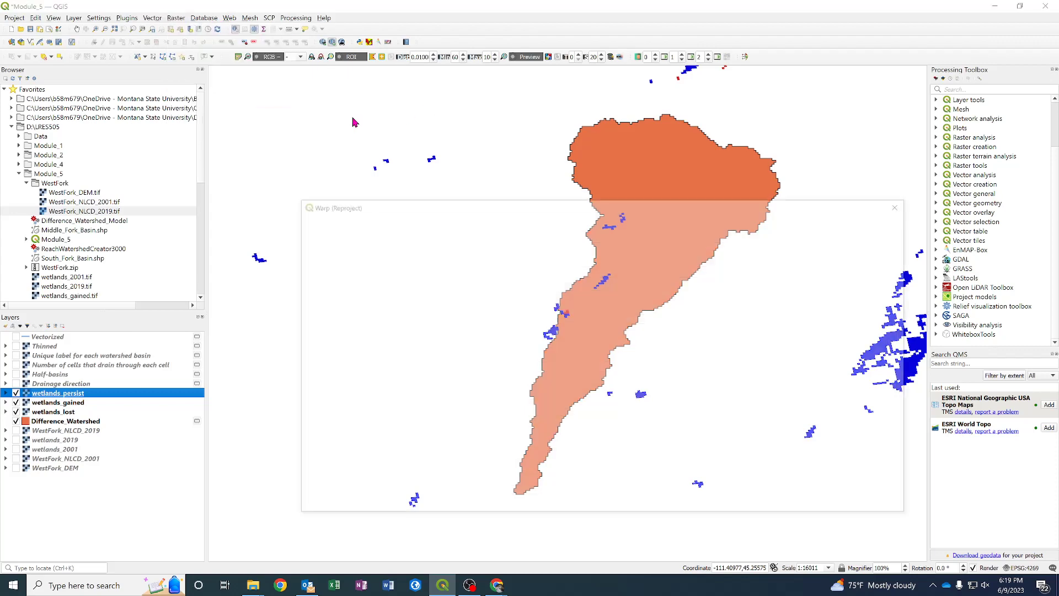
left_click_drag(420, 203, 398, 128)
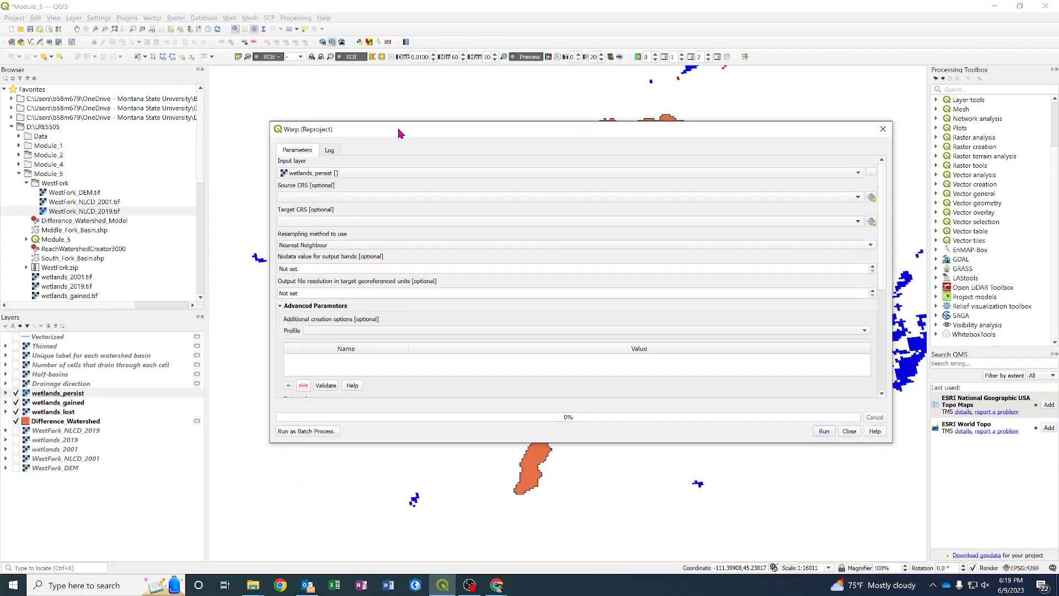
left_click(850, 431)
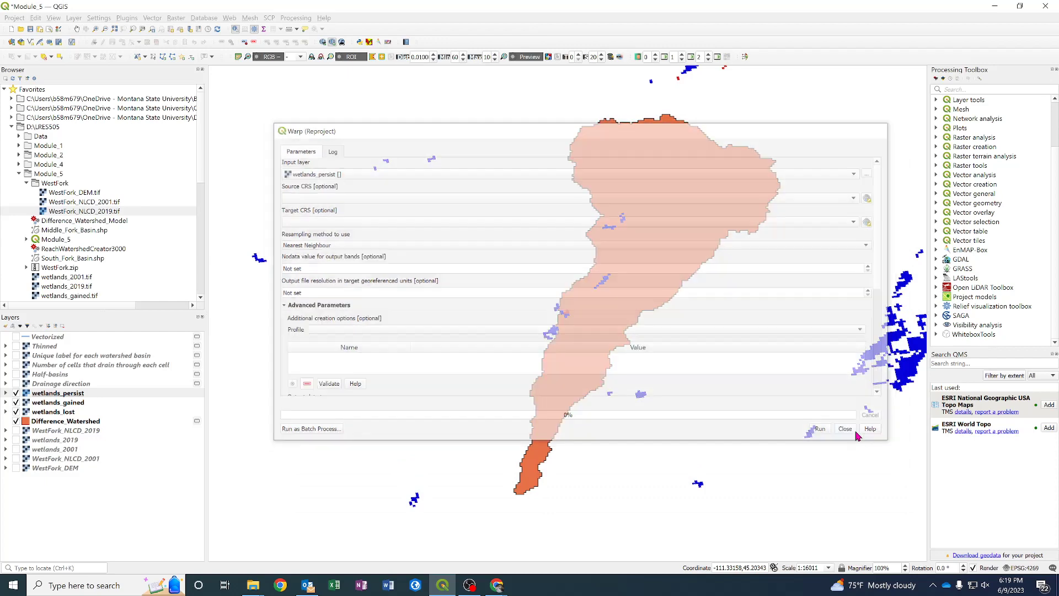
- Open the Warp (Reproject) raster tool and switch it to batch processing
left_click(177, 19)
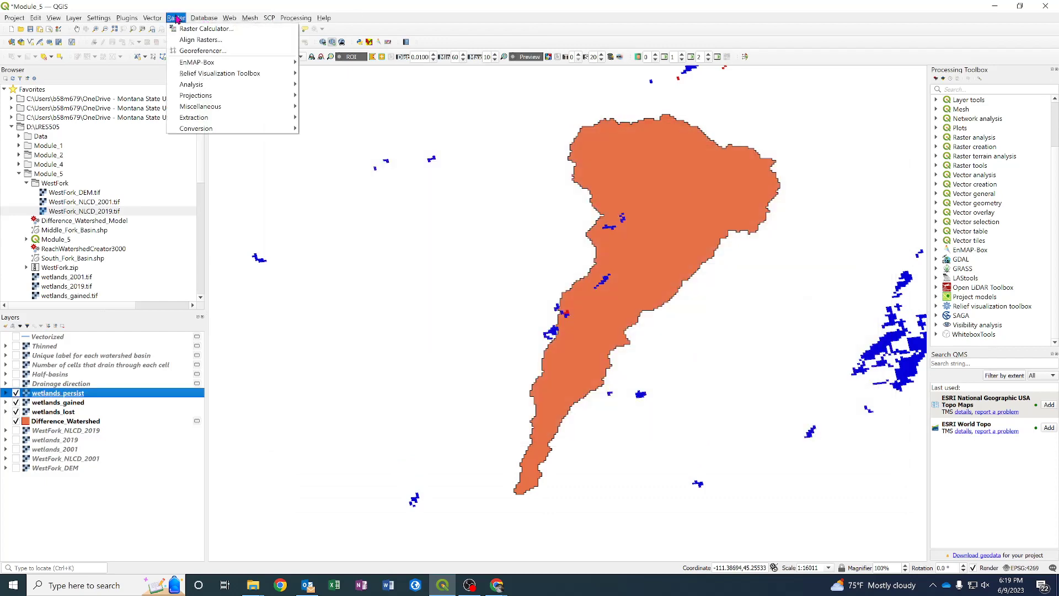
mouse_move(221, 96)
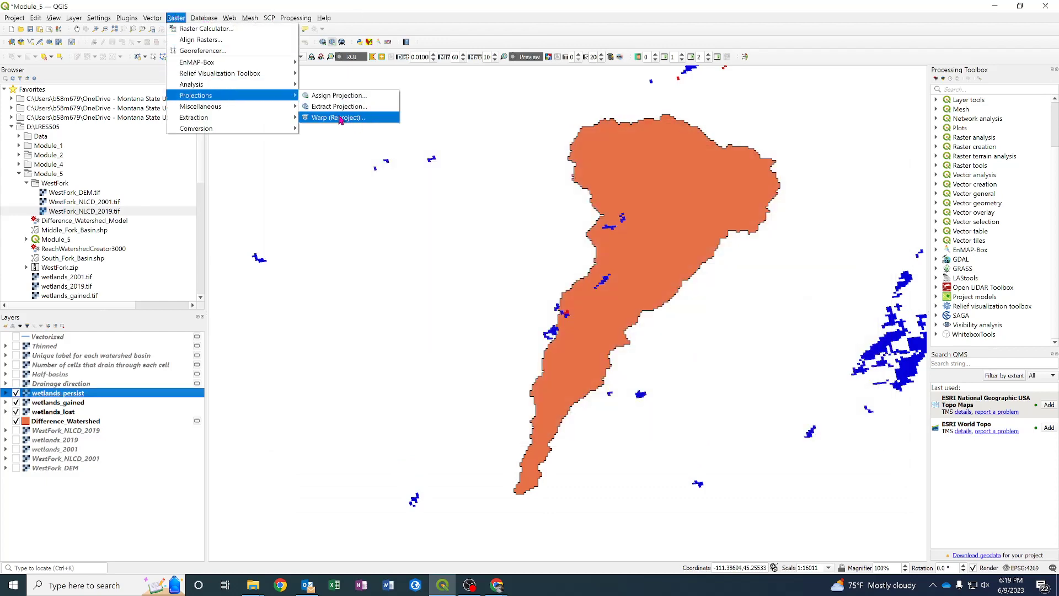
left_click(320, 119)
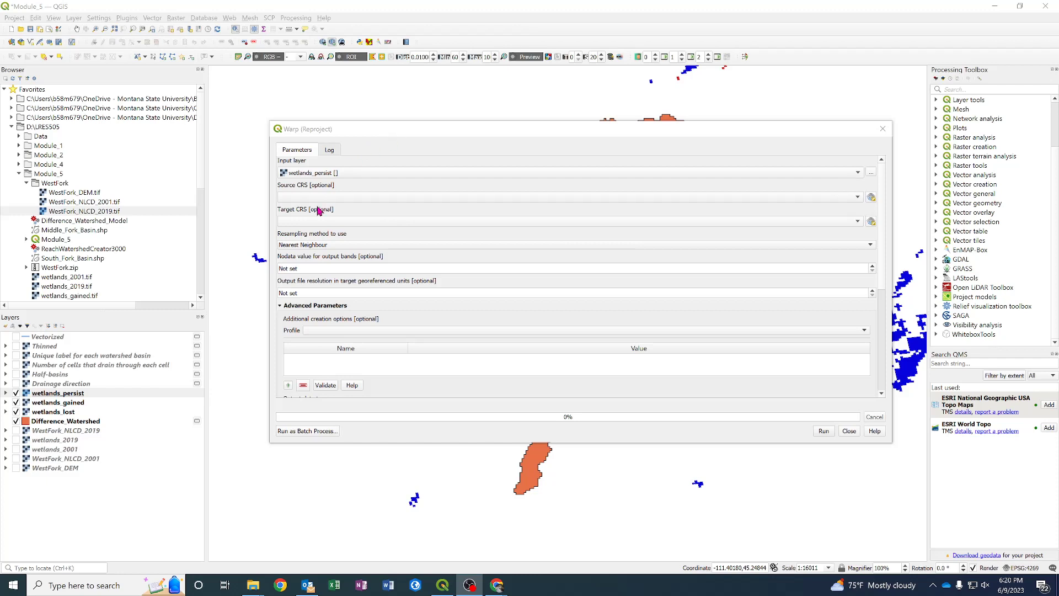
left_click(353, 174)
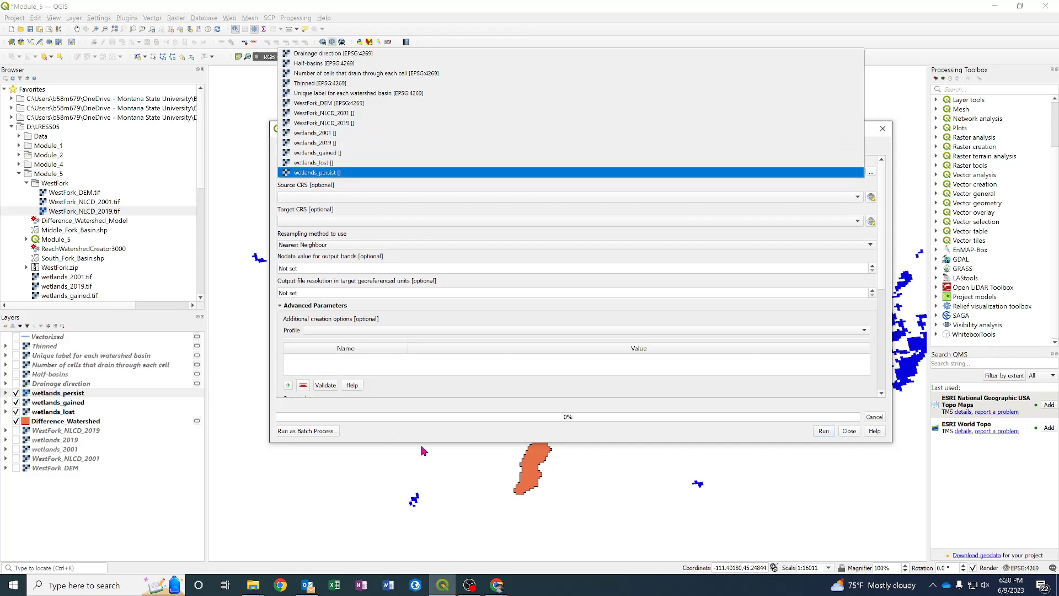
left_click(469, 393)
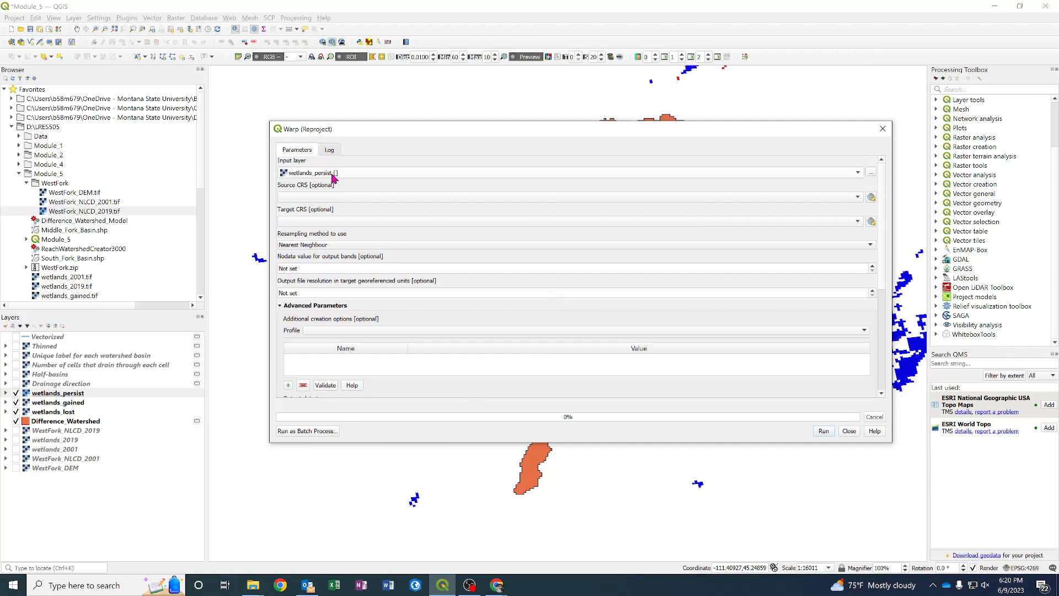
left_click(310, 432)
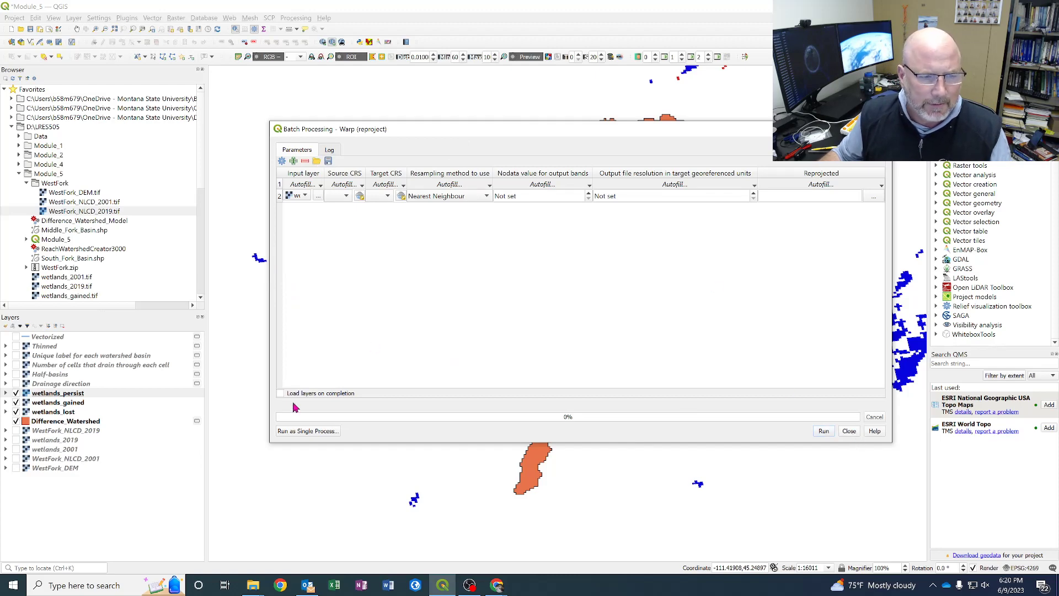
left_click(302, 433)
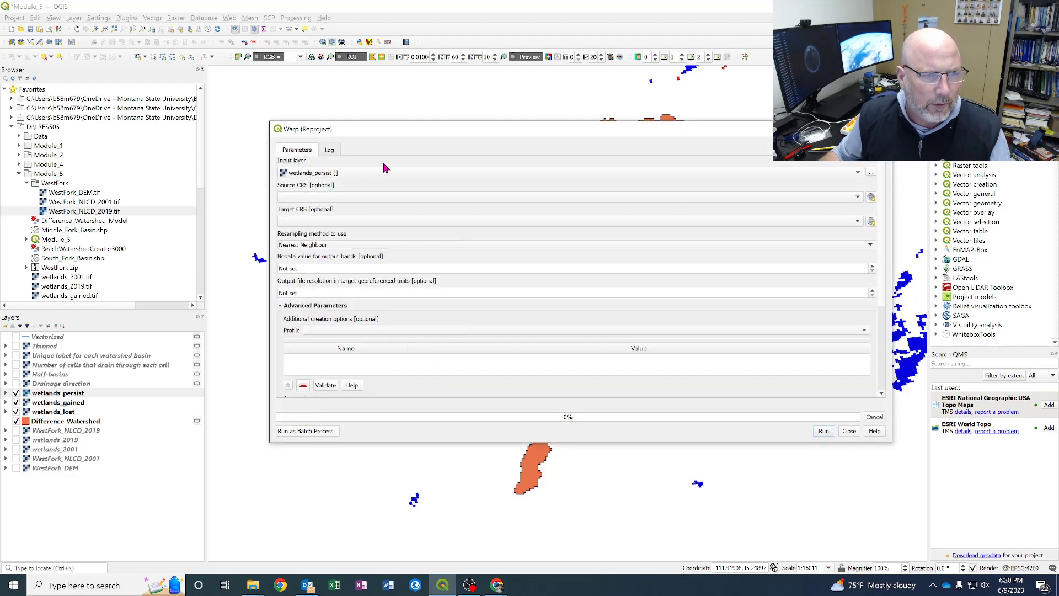
left_click(303, 433)
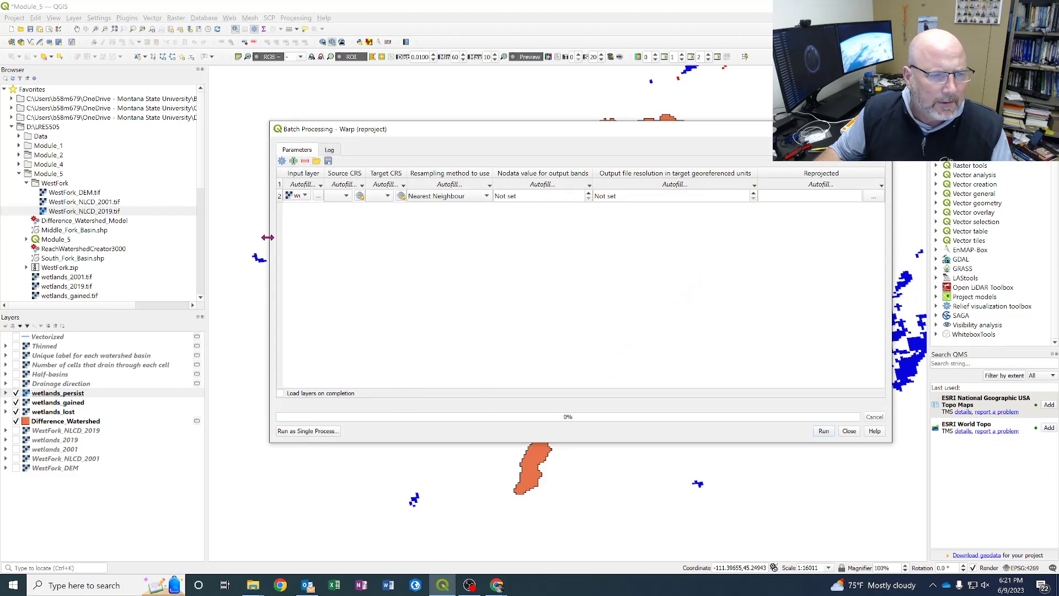
- Add two rows to the batch and assign wetlands_gained, wetlands_lost and wetlands_persist as the three input layers
left_click_drag(269, 239, 154, 231)
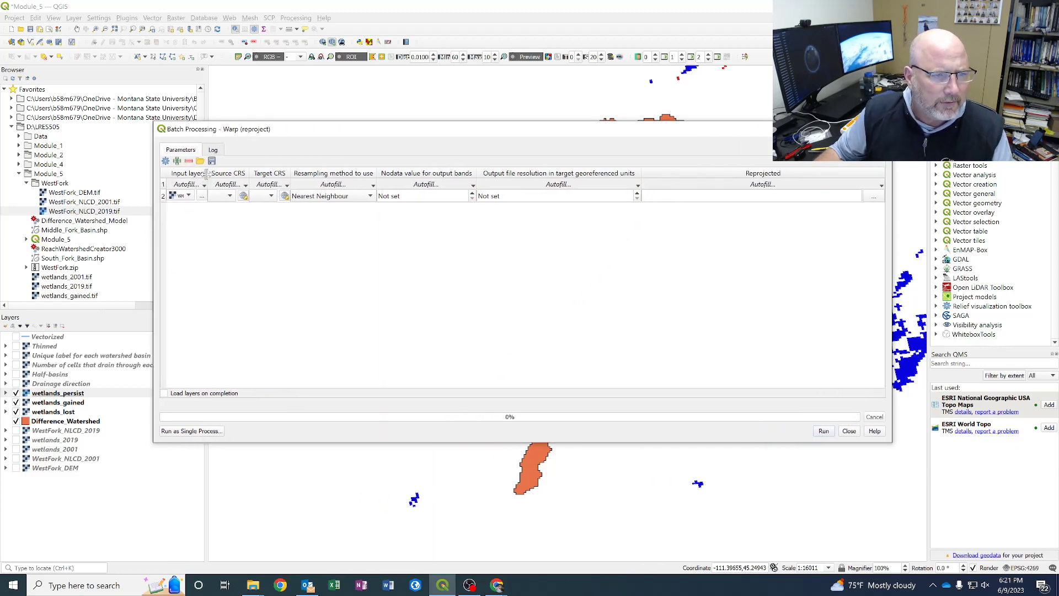
left_click_drag(206, 175, 272, 175)
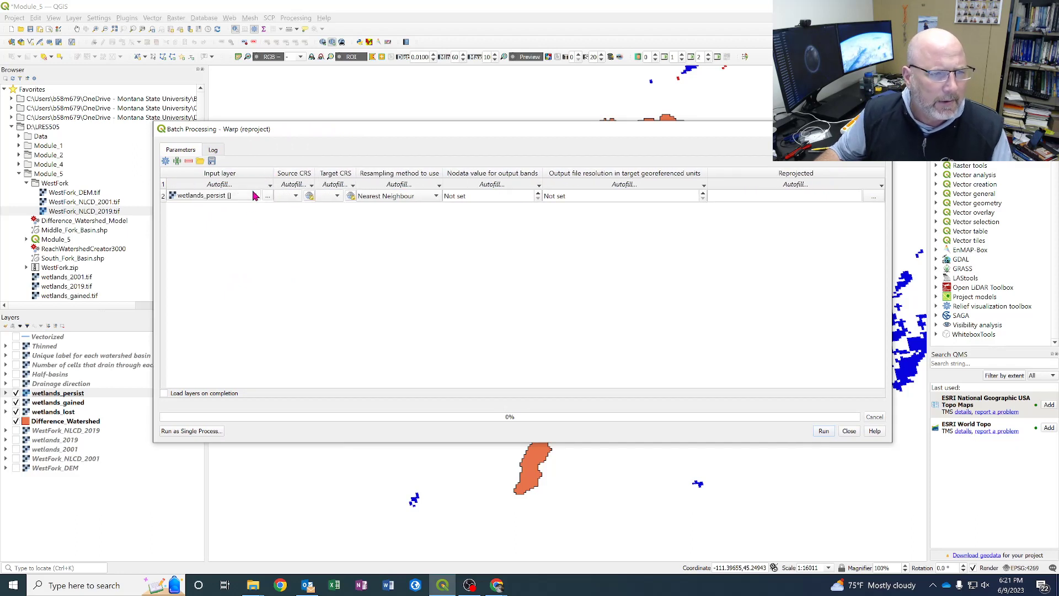
left_click(176, 161)
left_click(176, 161)
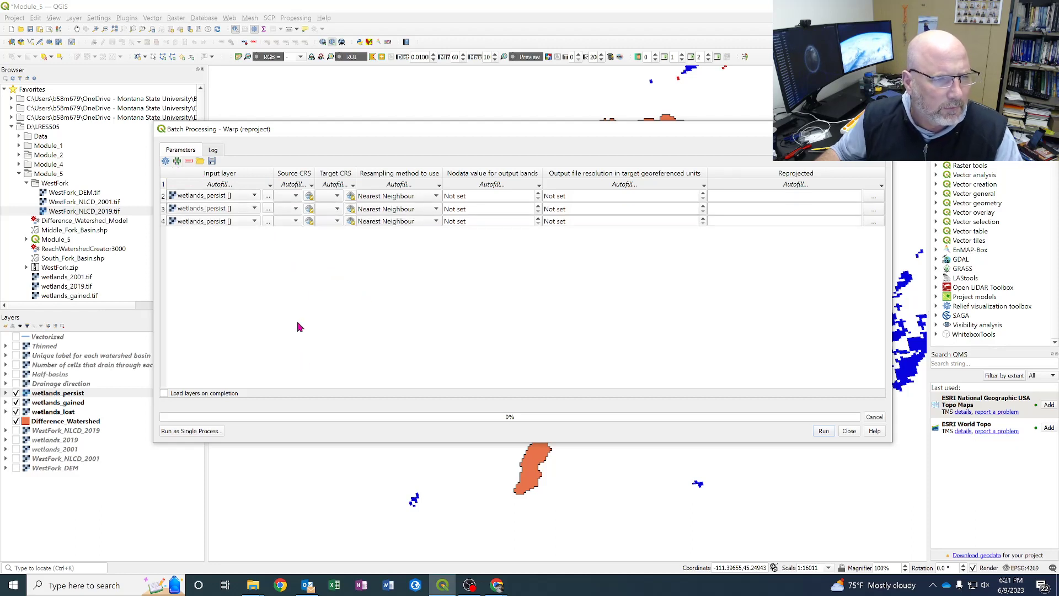
left_click(246, 198)
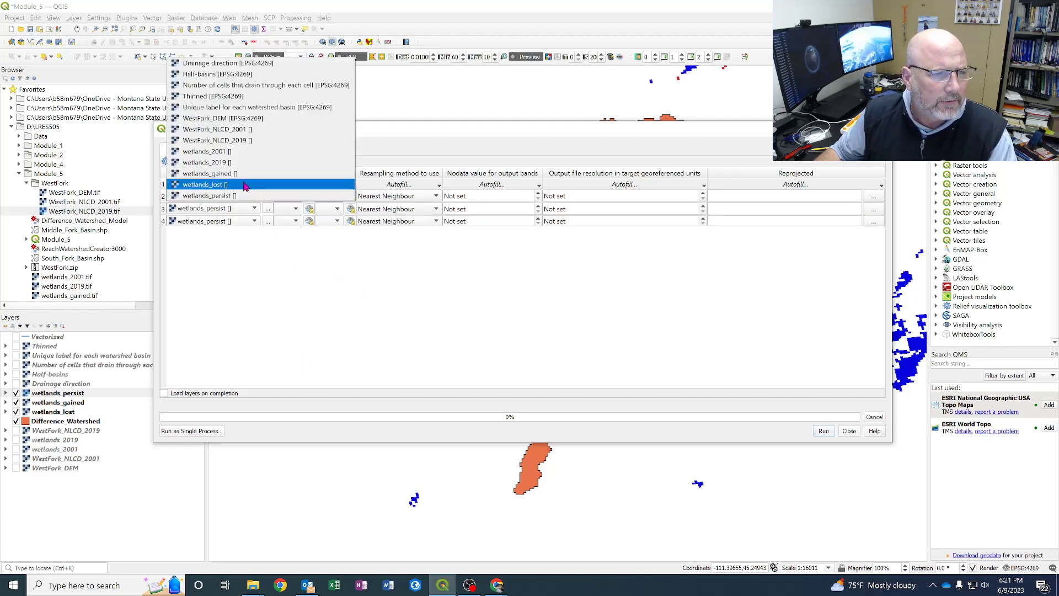
left_click(246, 174)
left_click(252, 214)
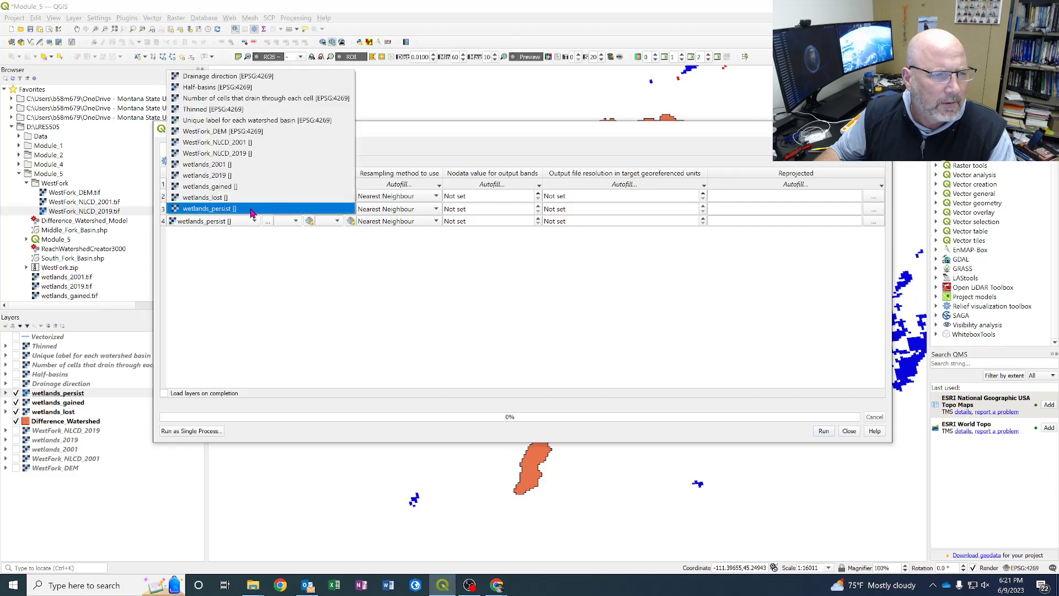
left_click(252, 204)
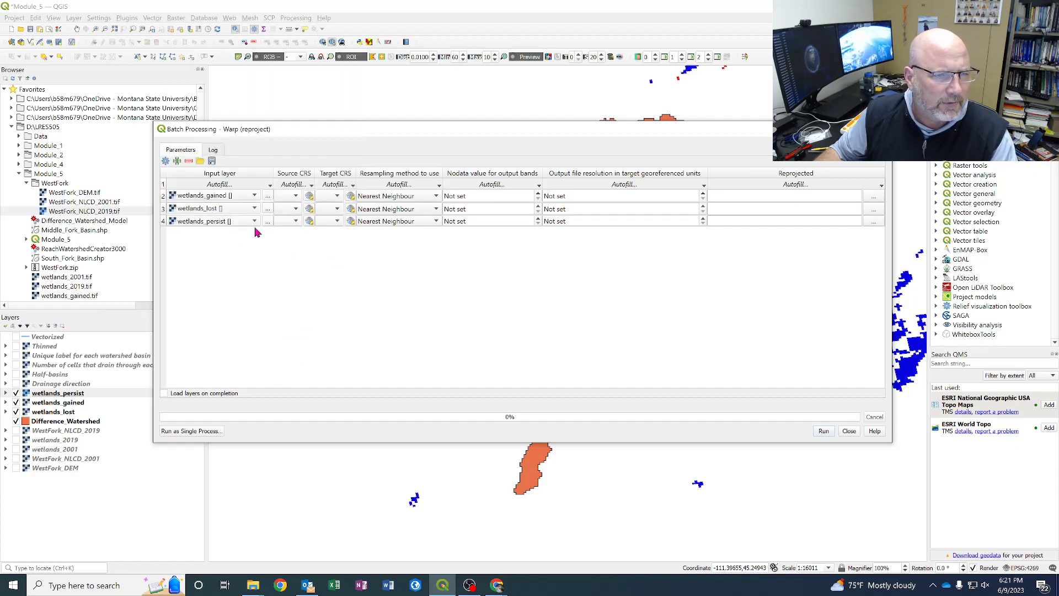
- Set the target CRS of all three rows to the project CRS EPSG:4269 - NAD83, keeping Nearest Neighbour resampling for wetlands_gained
left_click_drag(315, 174, 430, 173)
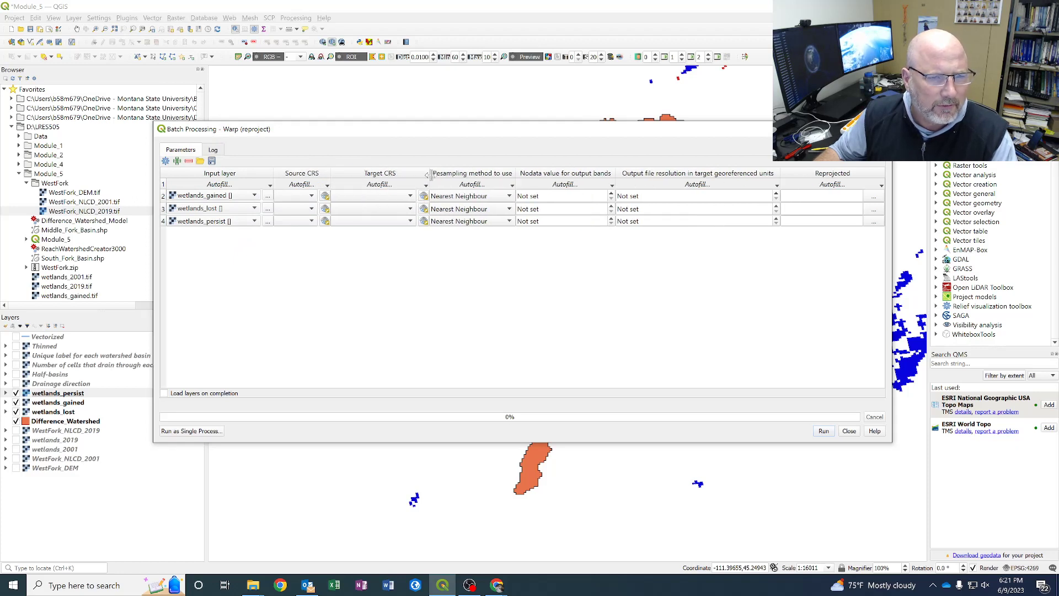
left_click(401, 199)
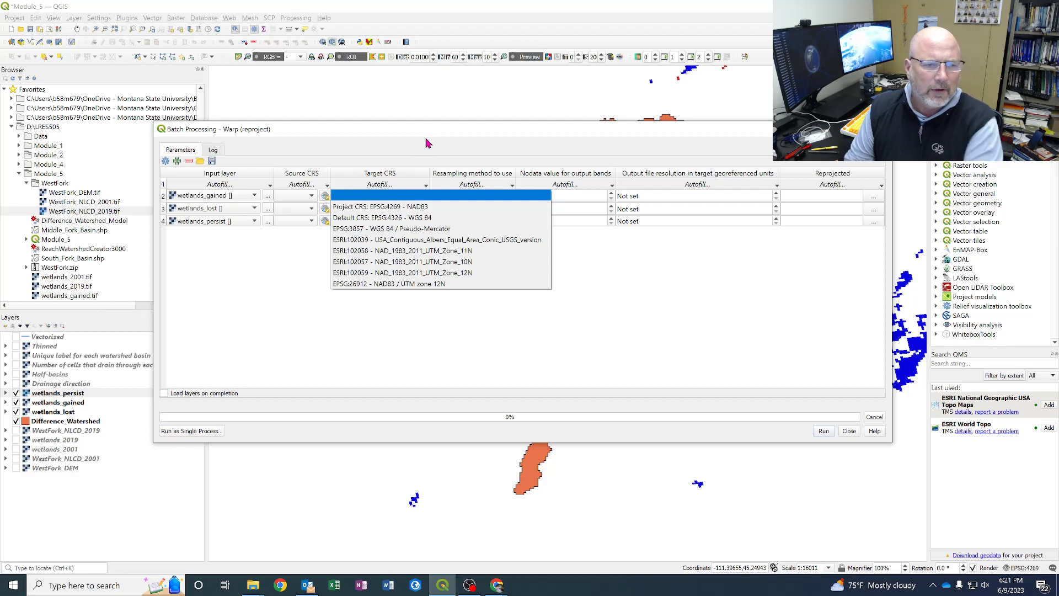
left_click(387, 207)
left_click(400, 213)
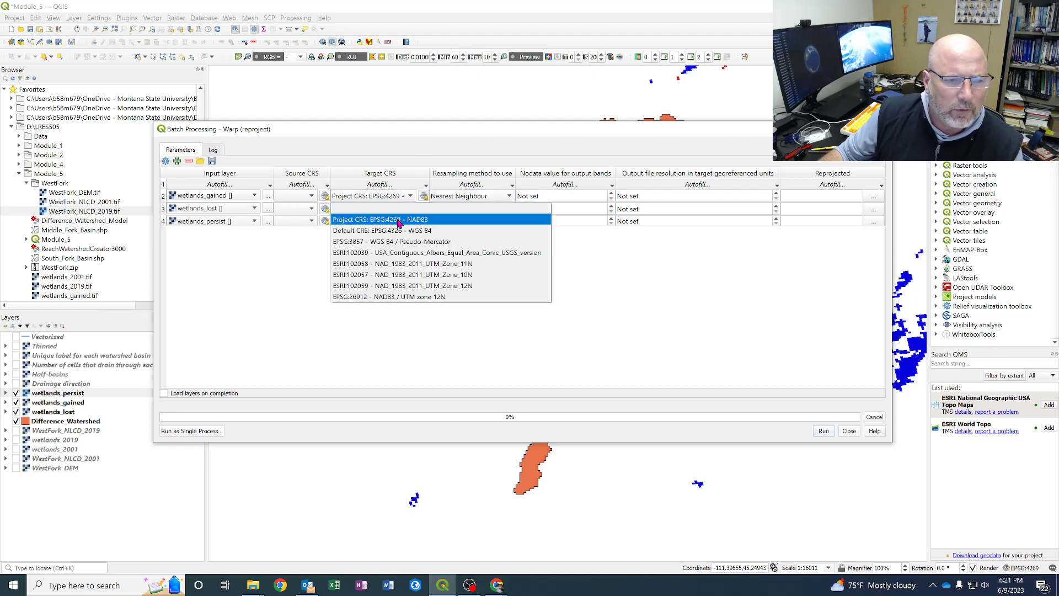
left_click(398, 219)
left_click(399, 221)
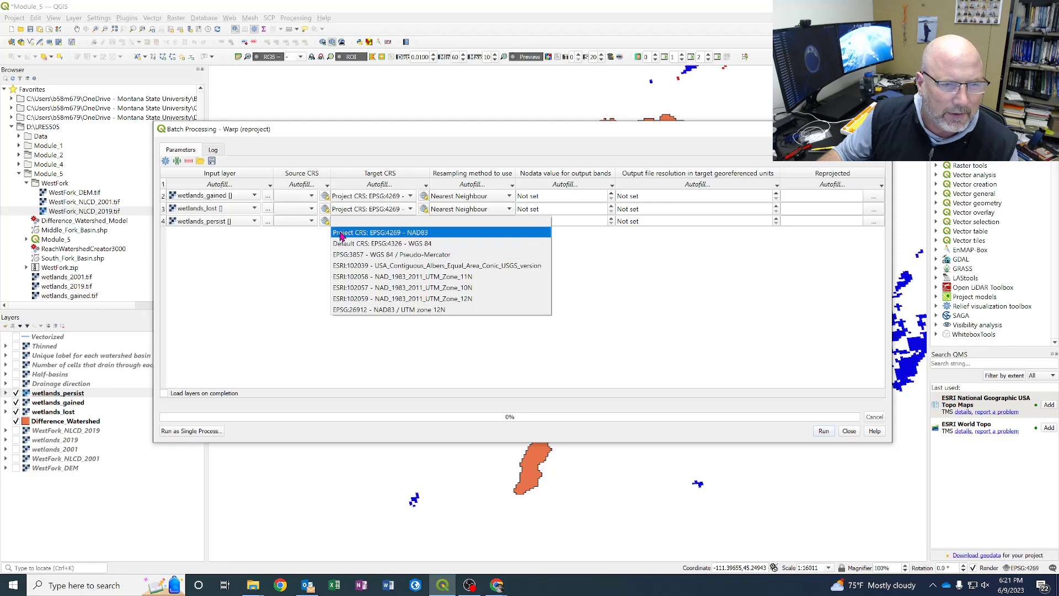
left_click(406, 239)
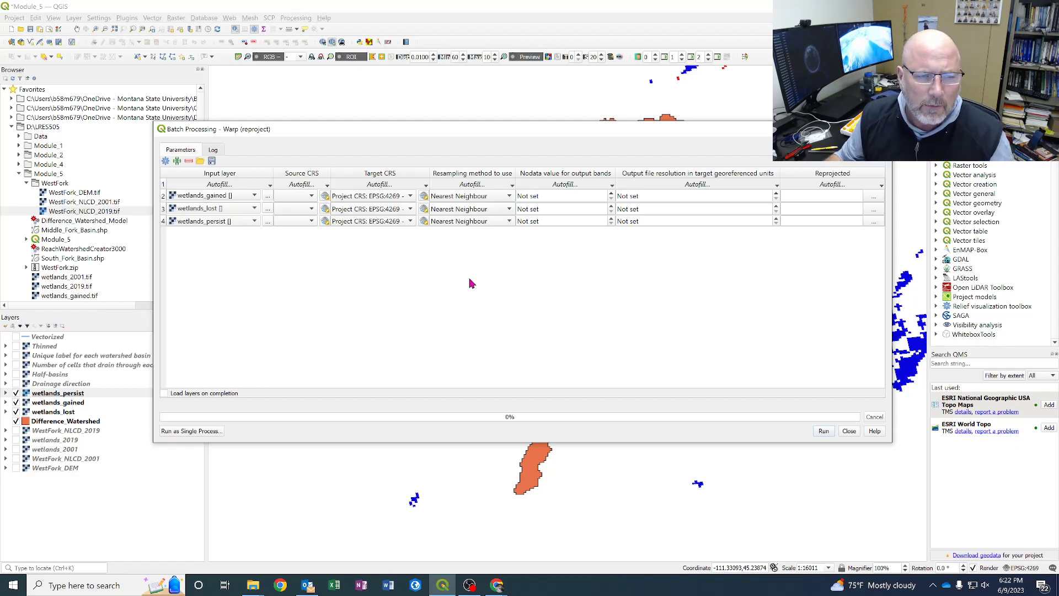
left_click(477, 197)
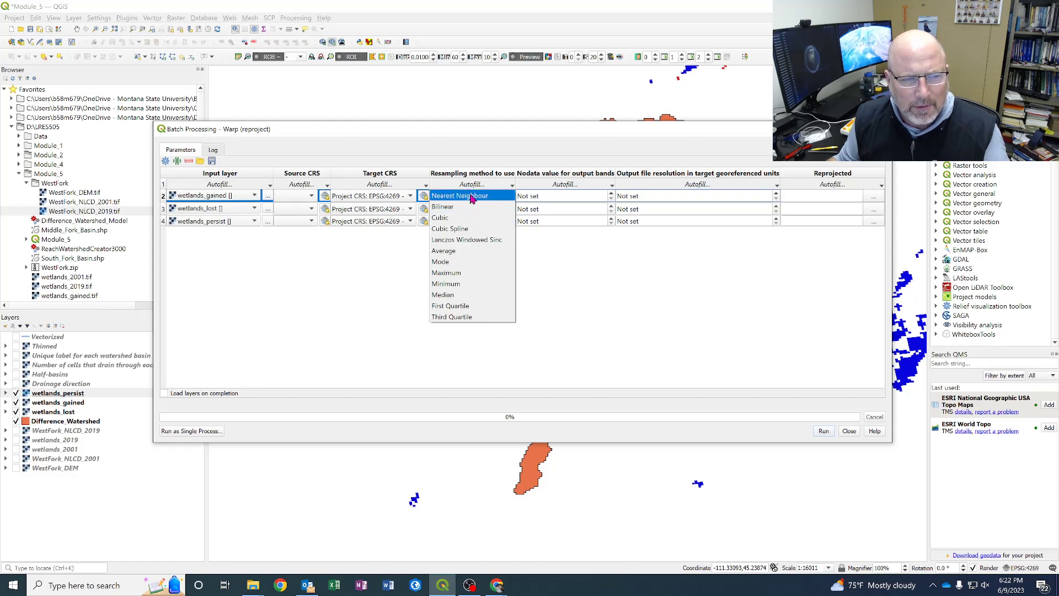
left_click(471, 197)
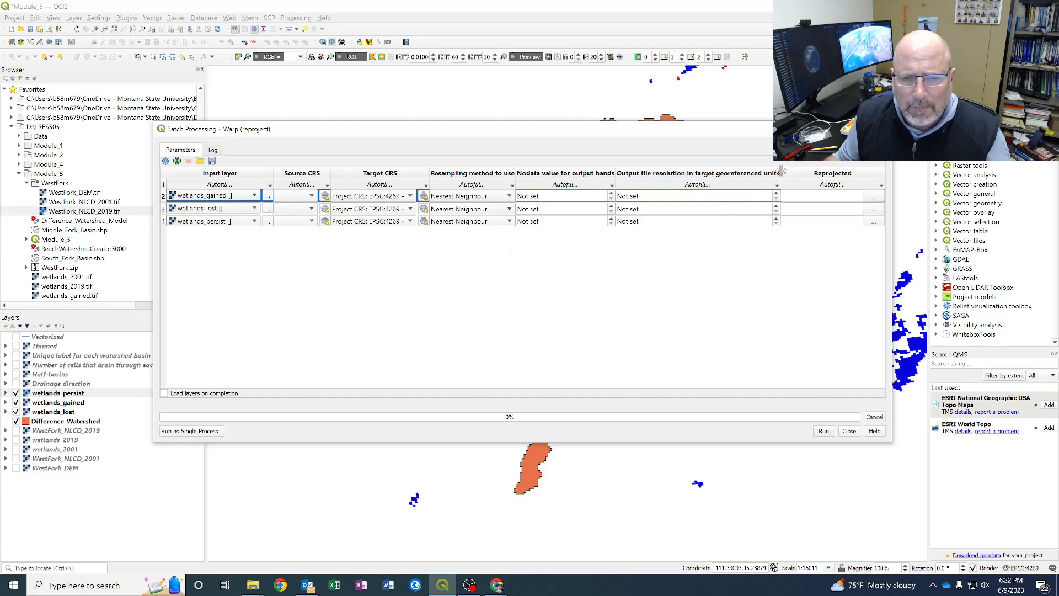
- Set the reprojected output of wetlands_gained to wetlands_gained_4269.tif in the Module_5 folder, without autofilling the other rows
left_click_drag(782, 171, 697, 172)
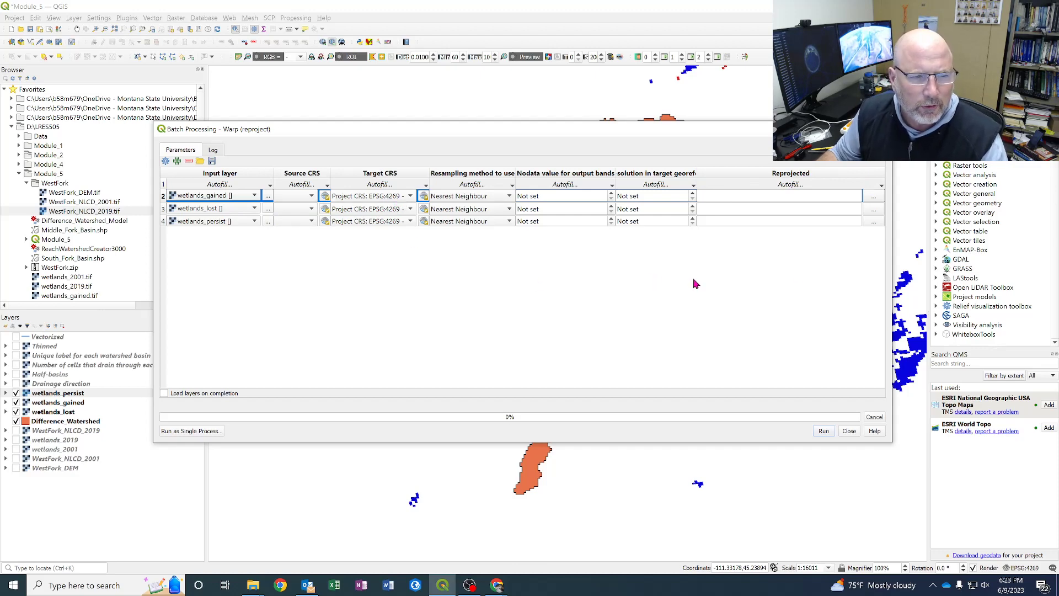
left_click(879, 198)
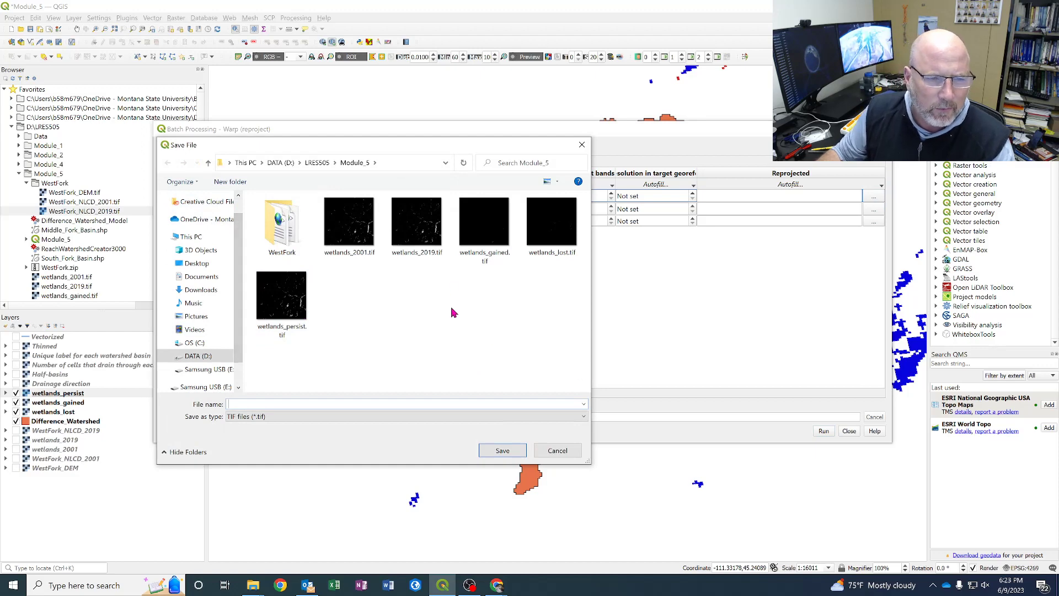
left_click_drag(376, 149, 717, 136)
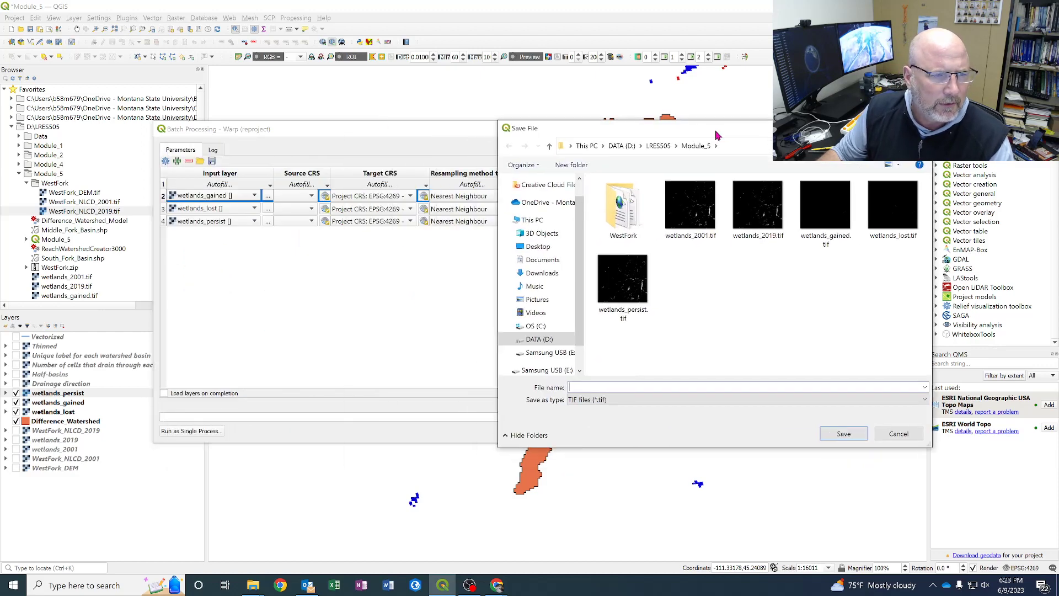
left_click(834, 236)
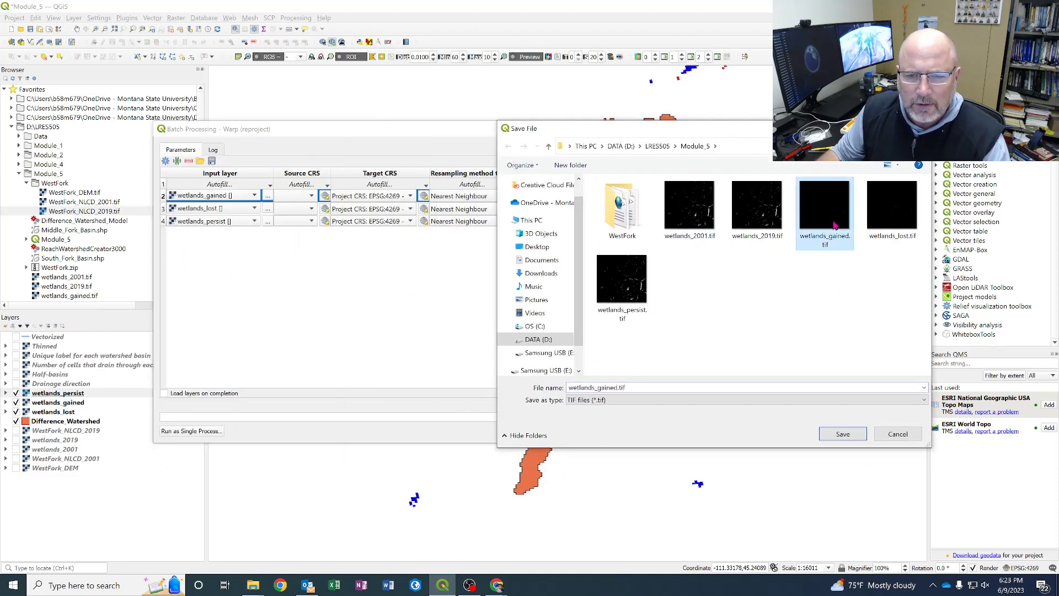
left_click(619, 388)
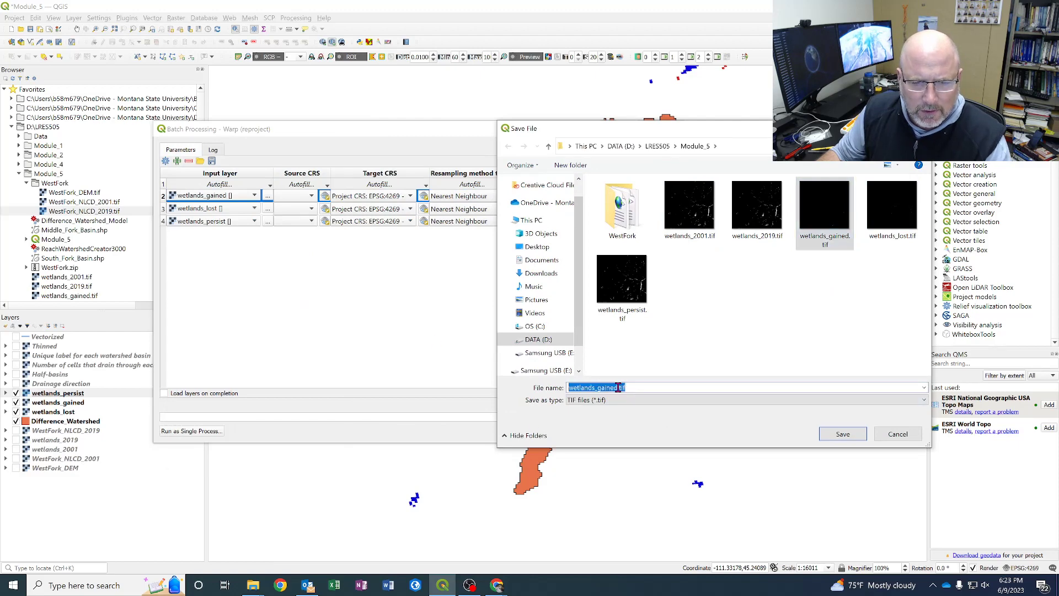
left_click(618, 387)
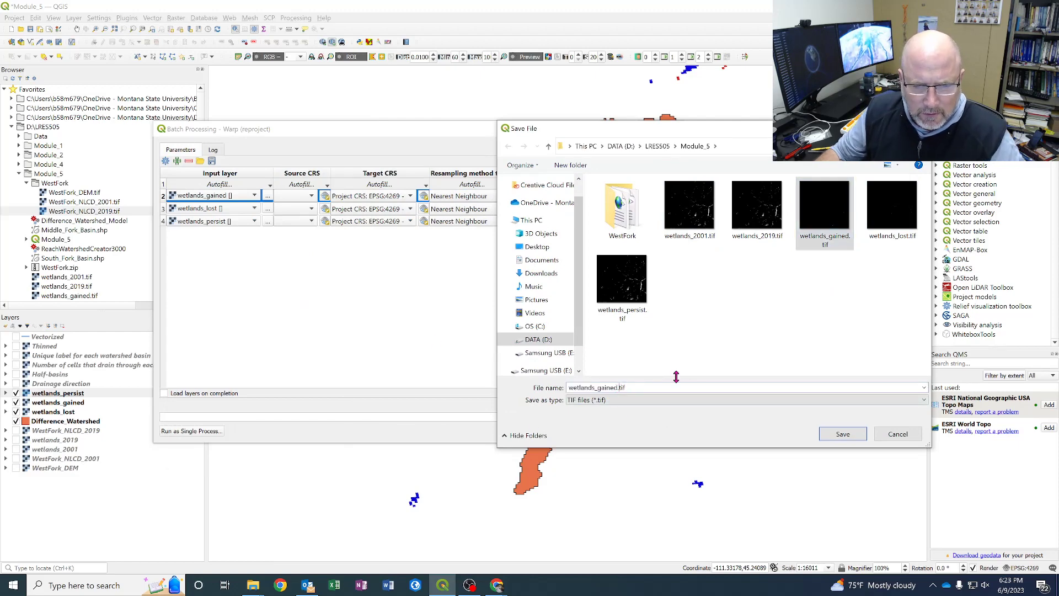
type("_")
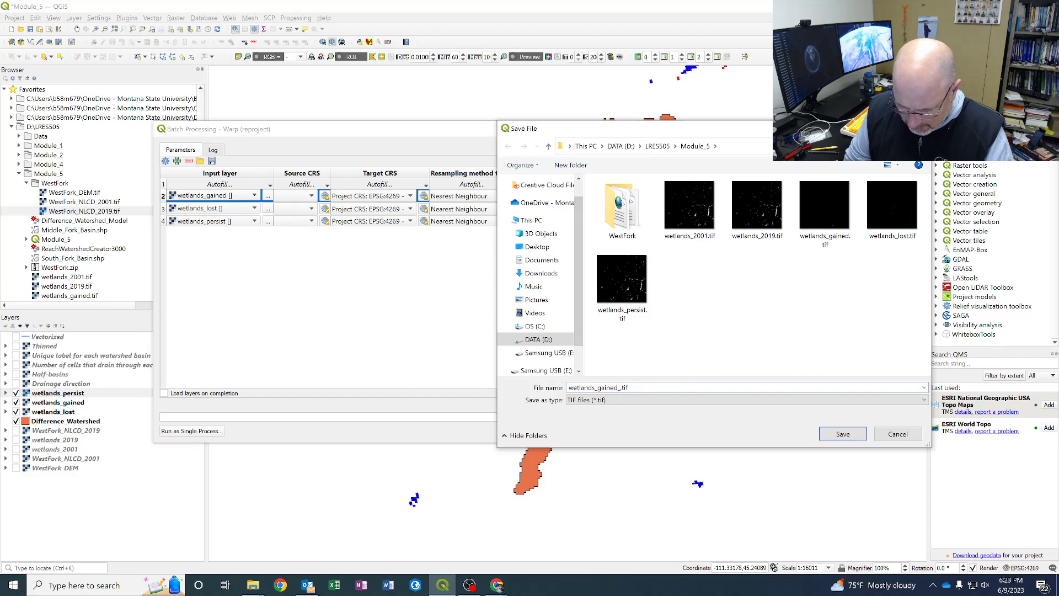
type("42")
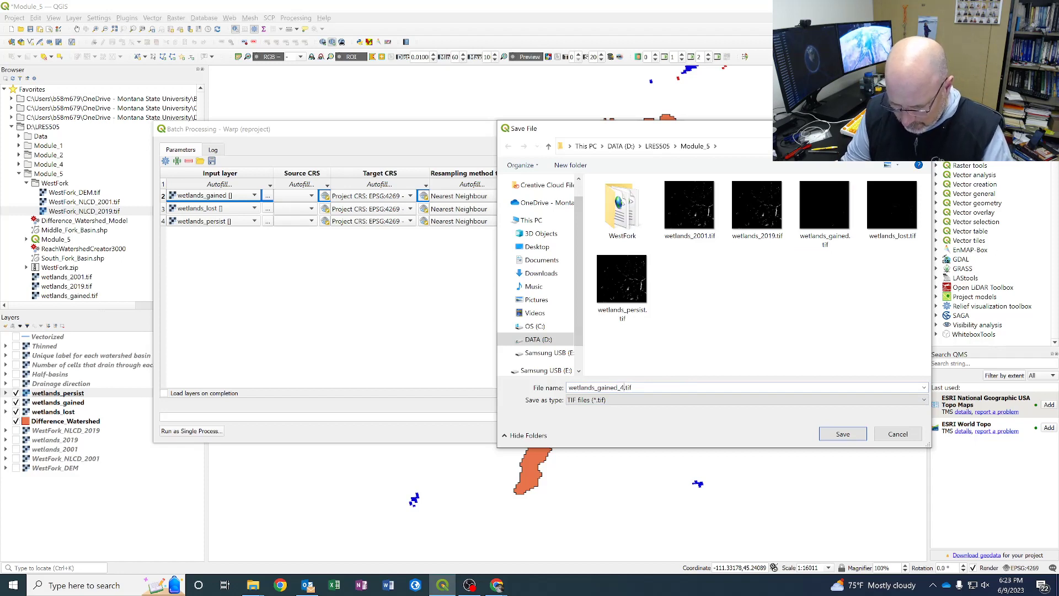
type("69")
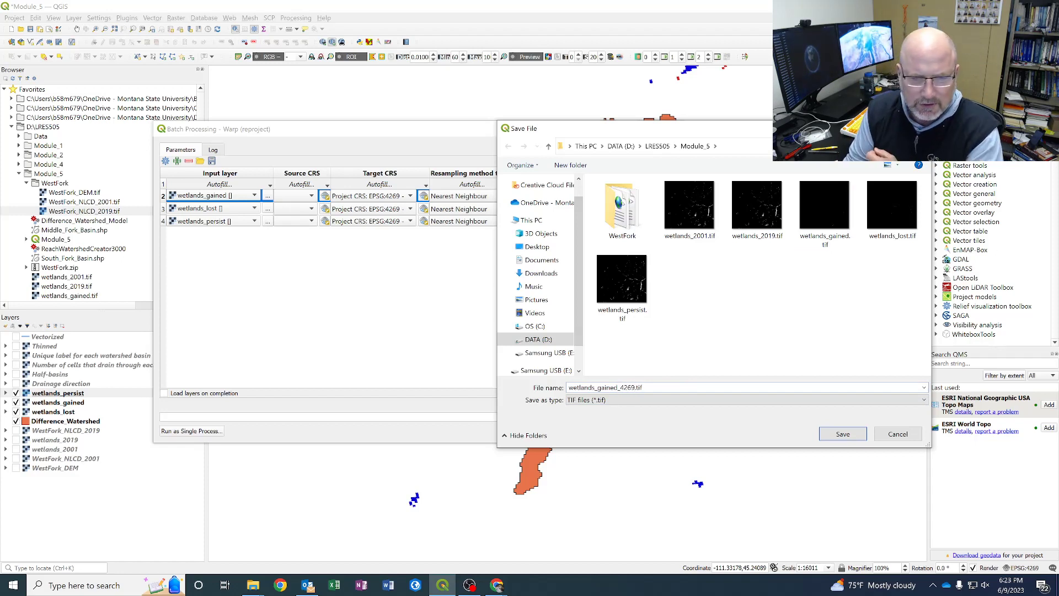
left_click(843, 434)
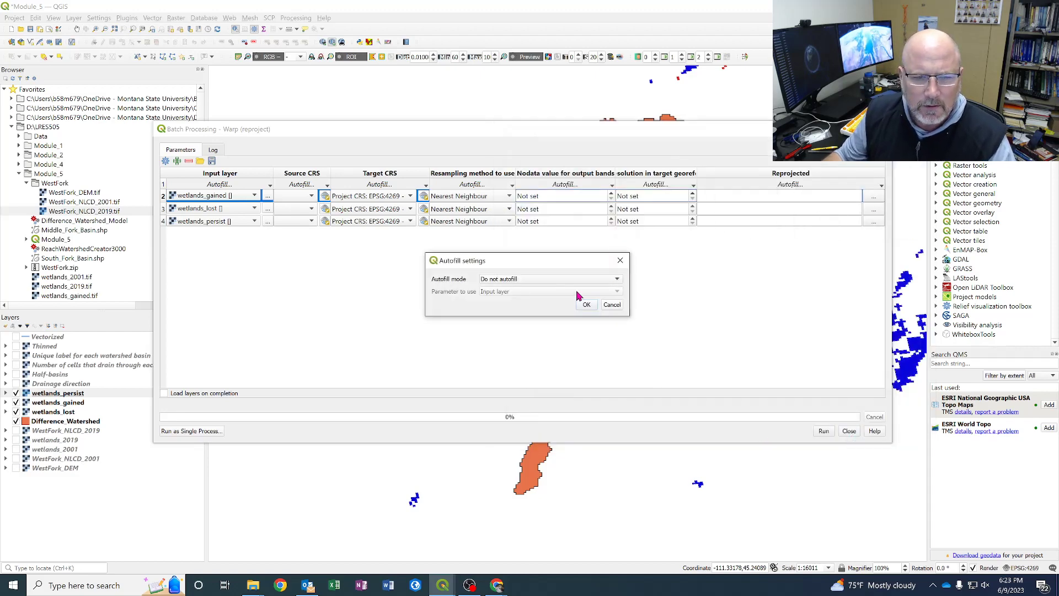
left_click(587, 305)
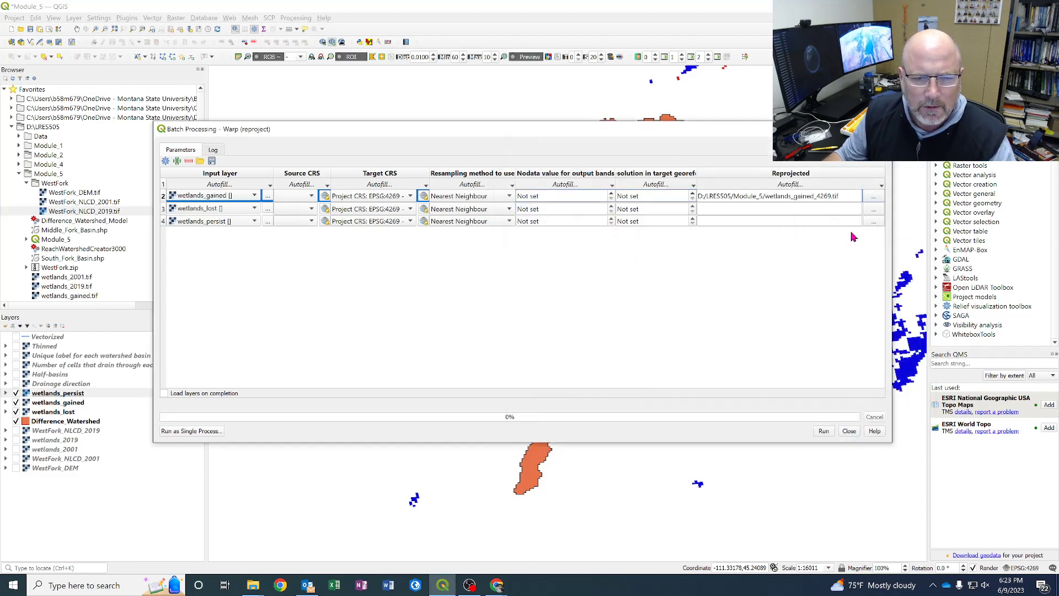
- Set the reprojected output of wetlands_lost to wetlands_lost_4269.tif in the Module_5 folder, without autofill
left_click(873, 210)
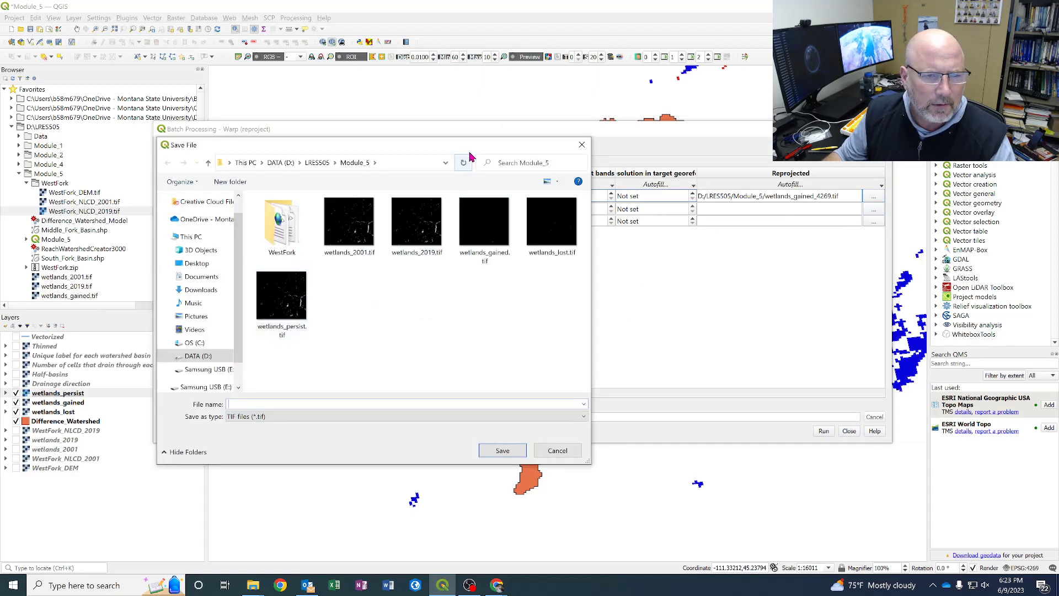
left_click_drag(657, 174, 708, 180)
left_click(798, 242)
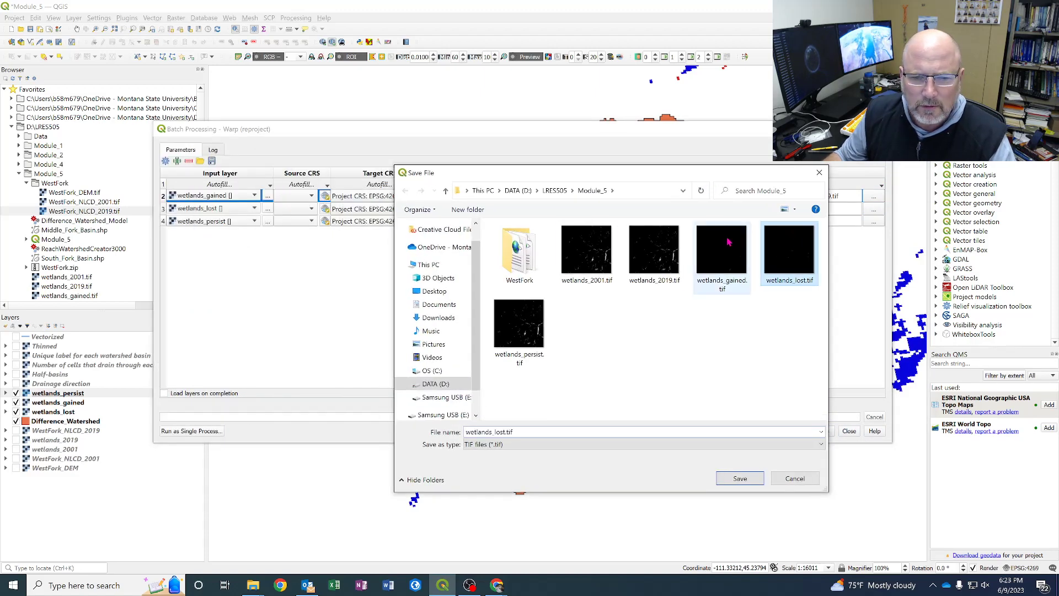
double_click(504, 432)
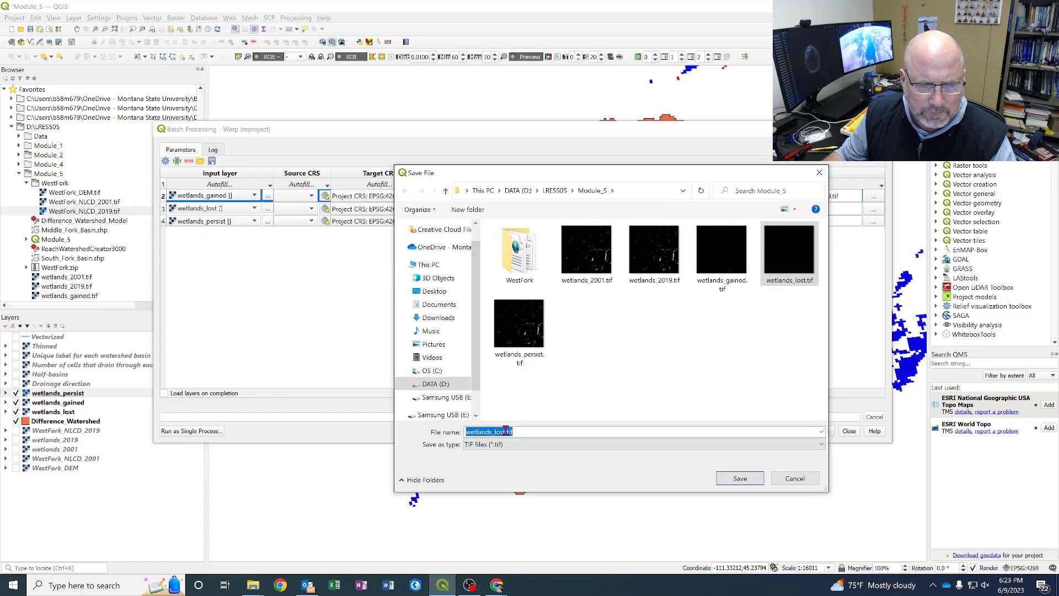
left_click(506, 432)
type("_")
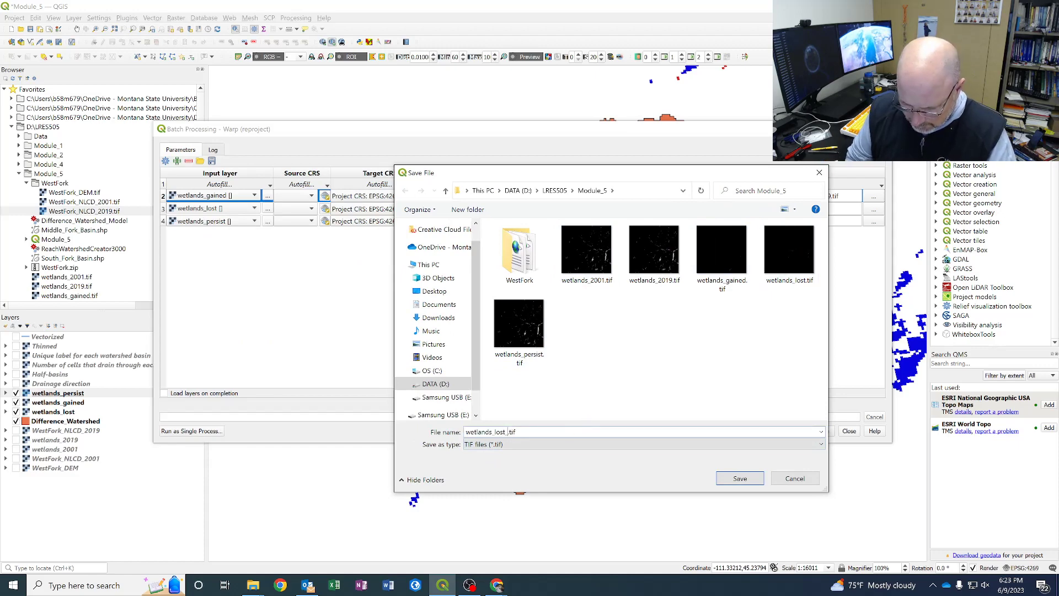
type("4269")
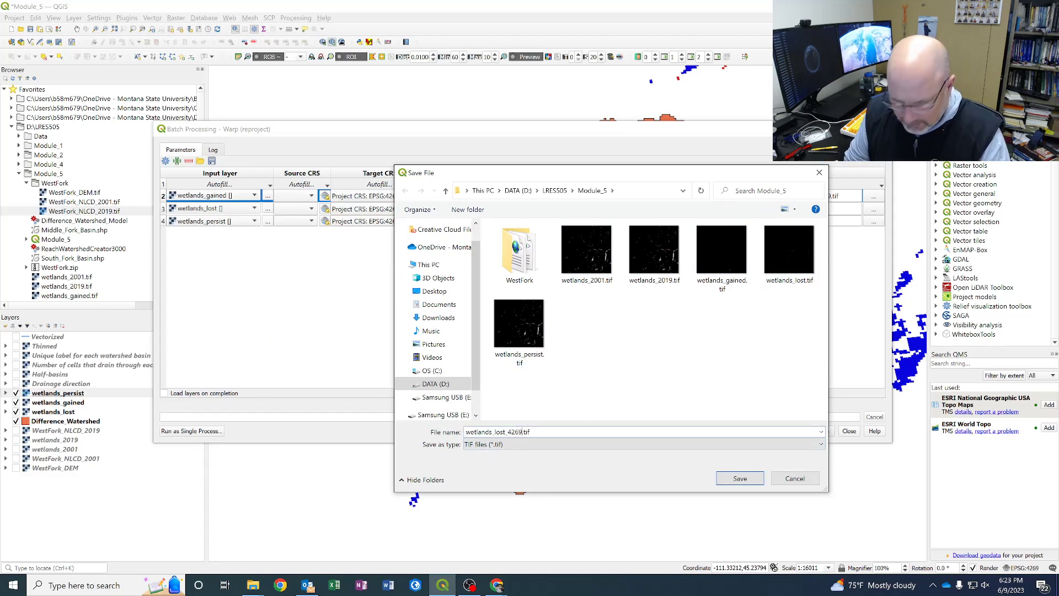
left_click(750, 479)
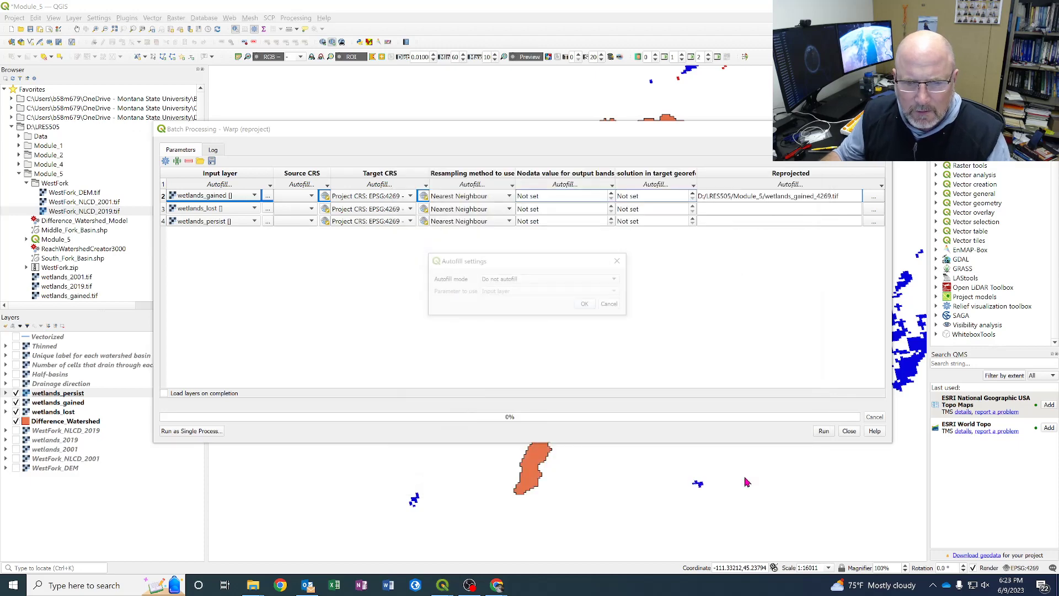
left_click(586, 305)
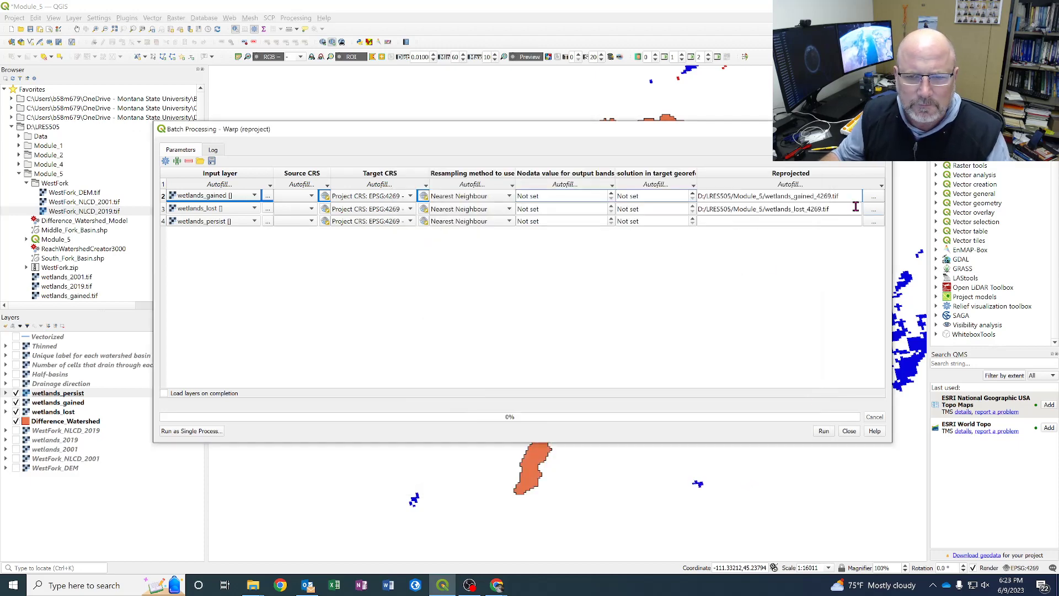
- Set the wetlands_persist output to wetlands_persist_4269.tif in Module_5 without autofill, and run the batch reprojection
left_click(874, 222)
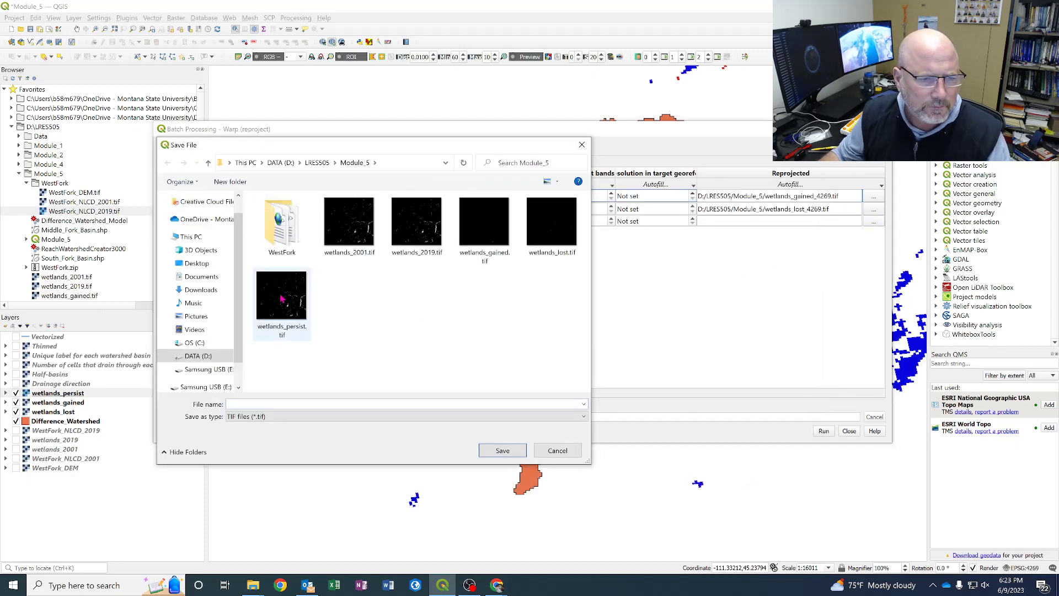
left_click(293, 323)
double_click(279, 404)
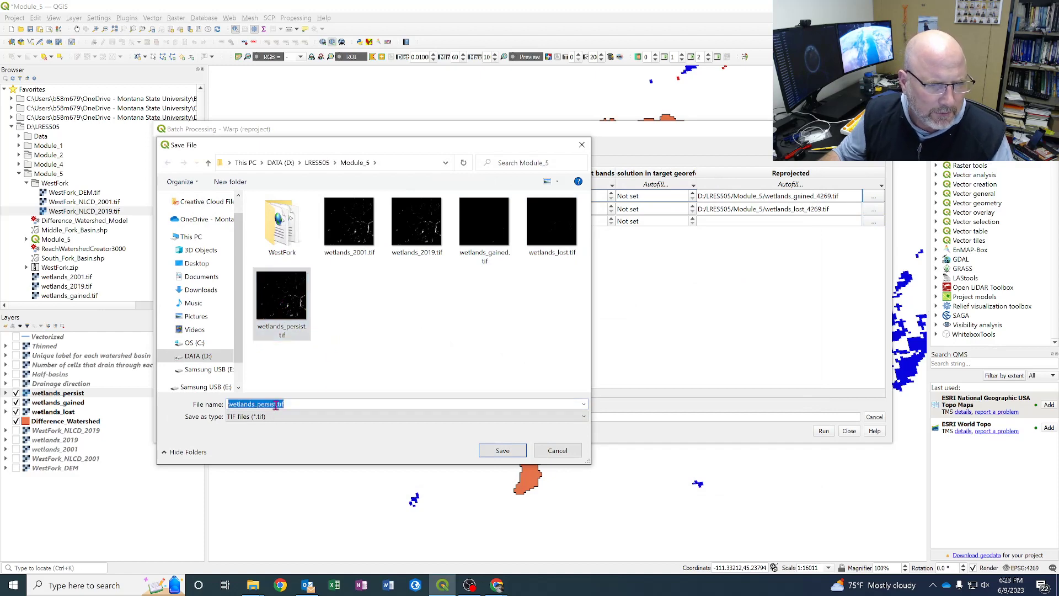
left_click(278, 403)
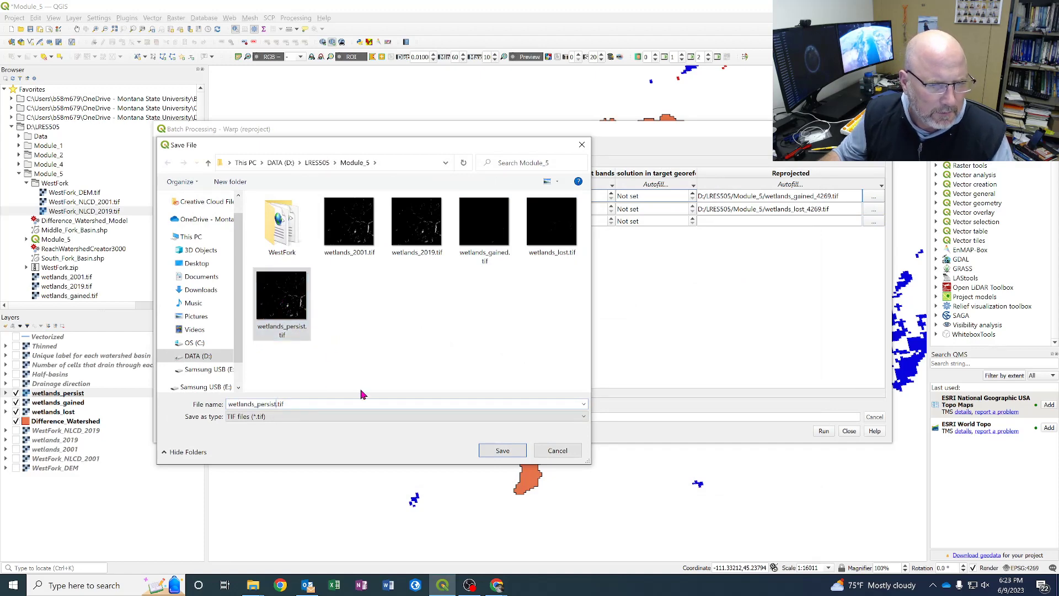
type("_42")
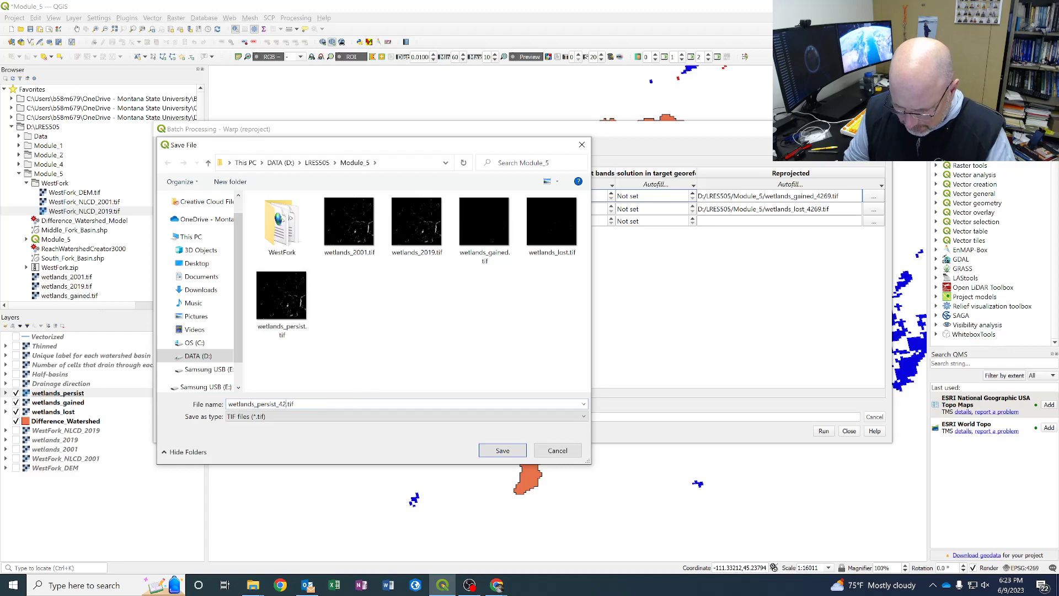
type("69")
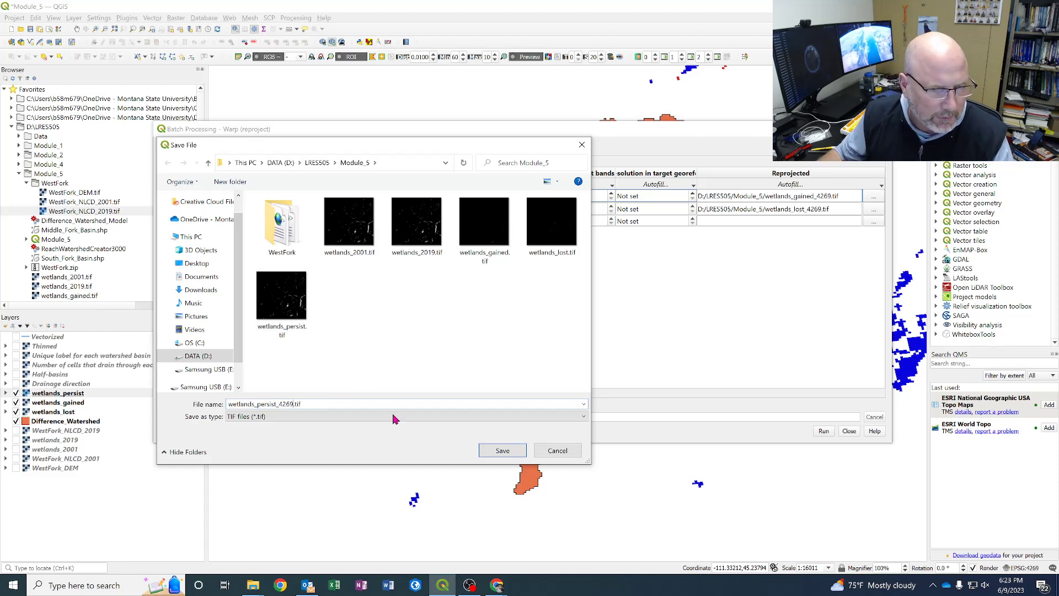
left_click(504, 450)
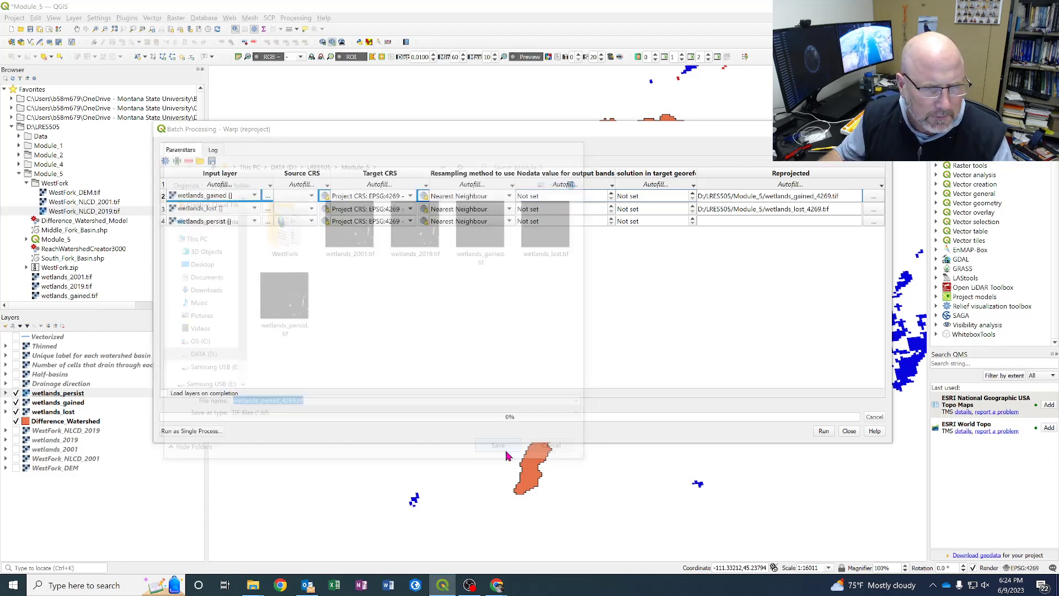
left_click(593, 303)
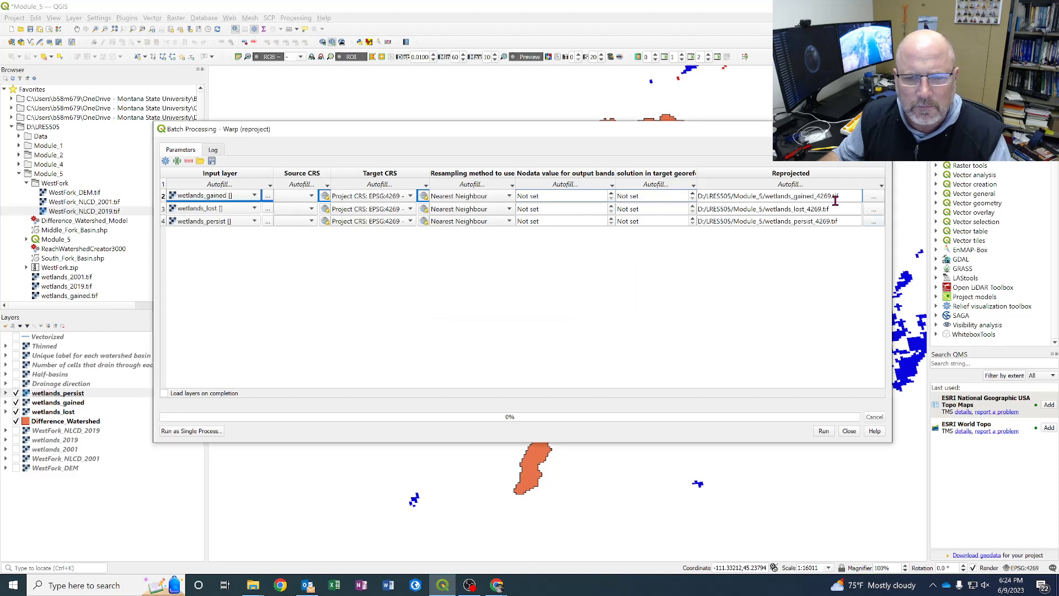
left_click(824, 432)
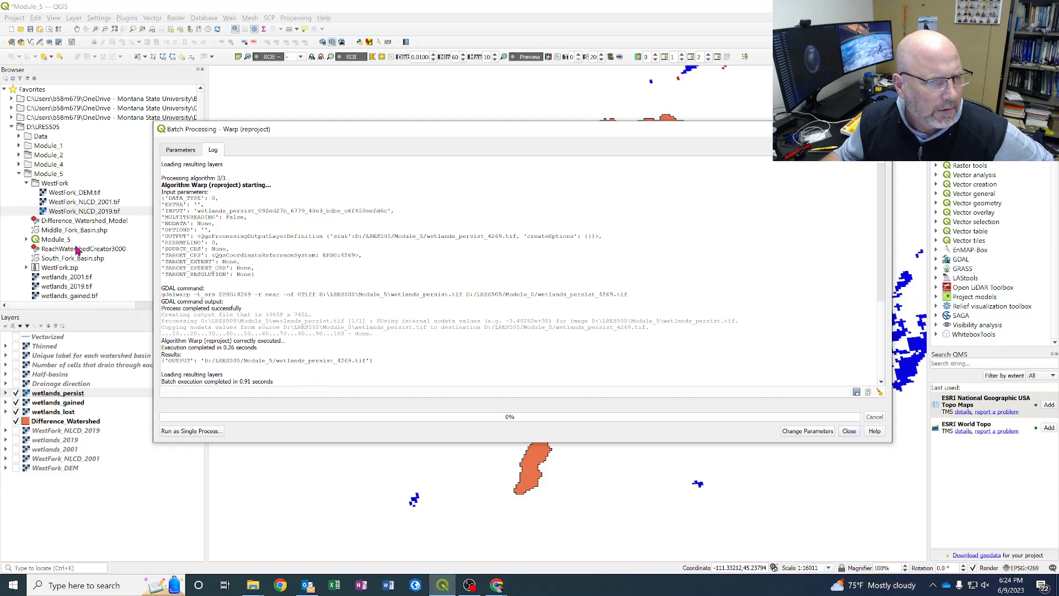
left_click(853, 431)
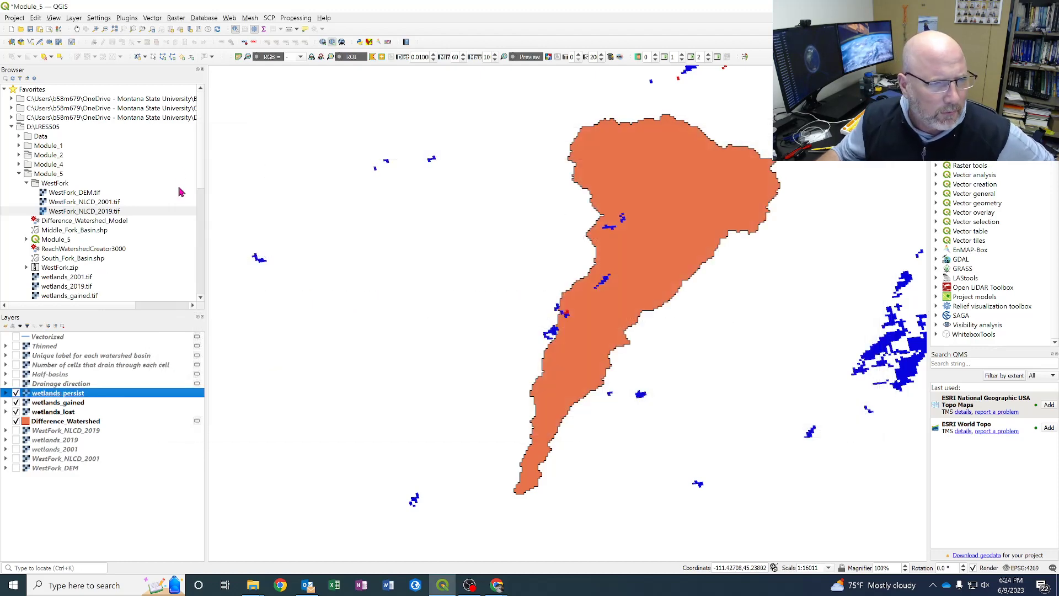
- Refresh the file listings of the WestFork and Module_5 folders, collapsing WestFork
left_click_drag(200, 160, 202, 190)
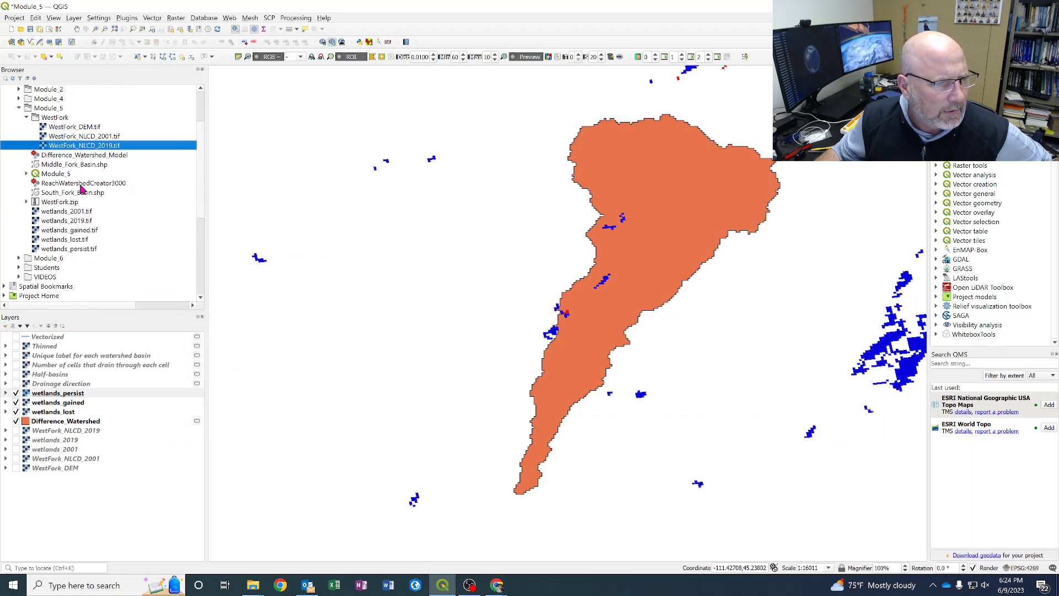
right_click(52, 121)
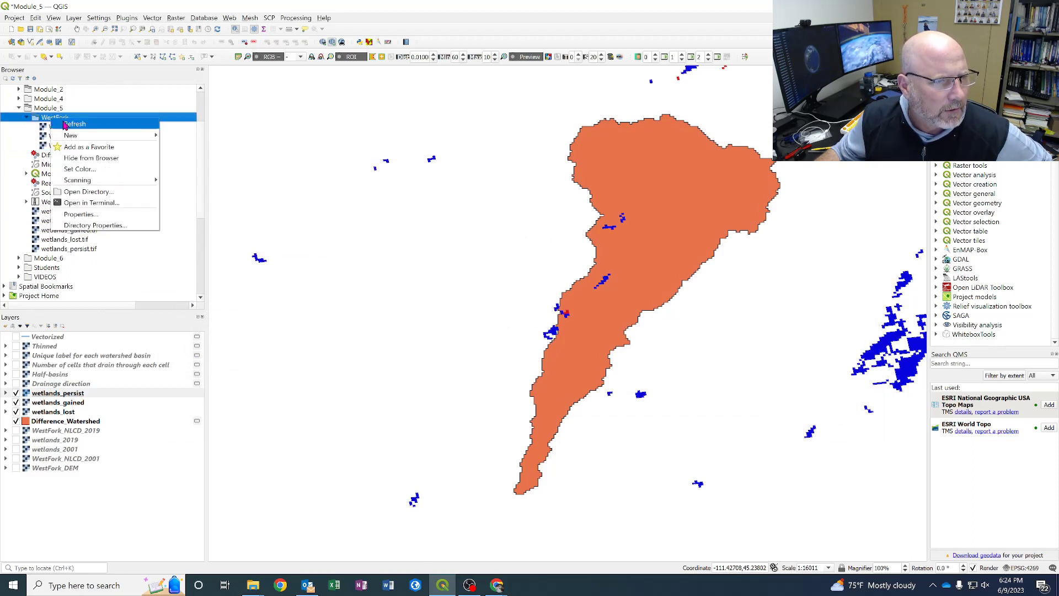
left_click(64, 124)
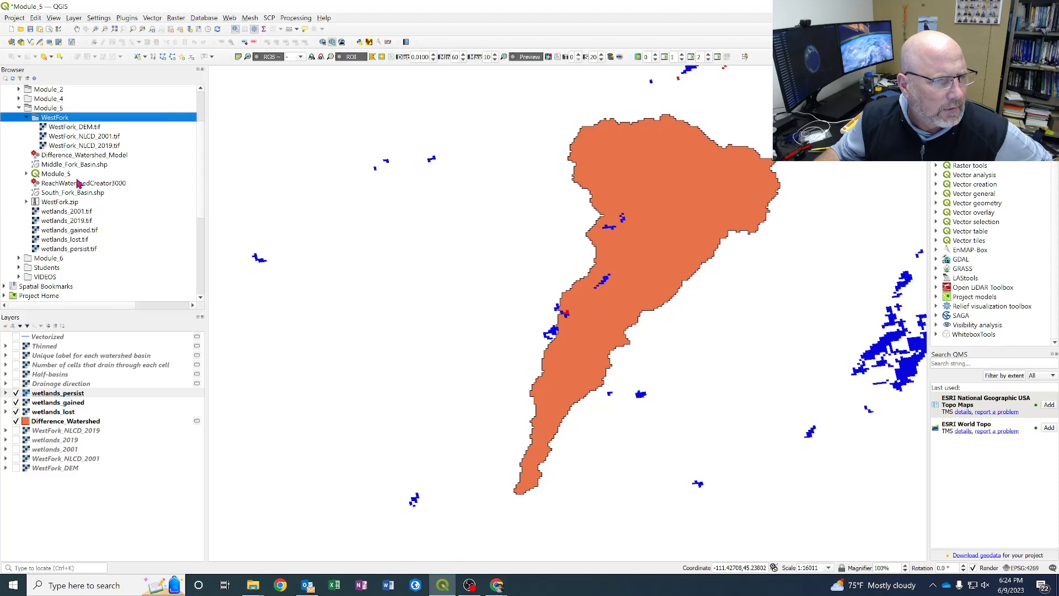
left_click(27, 120)
right_click(29, 109)
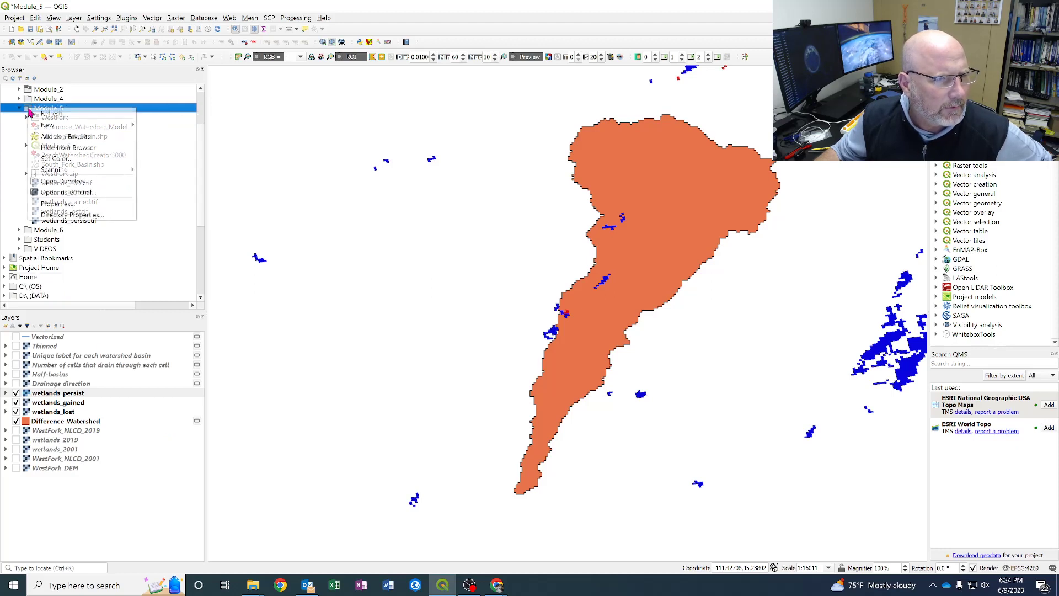
left_click(40, 118)
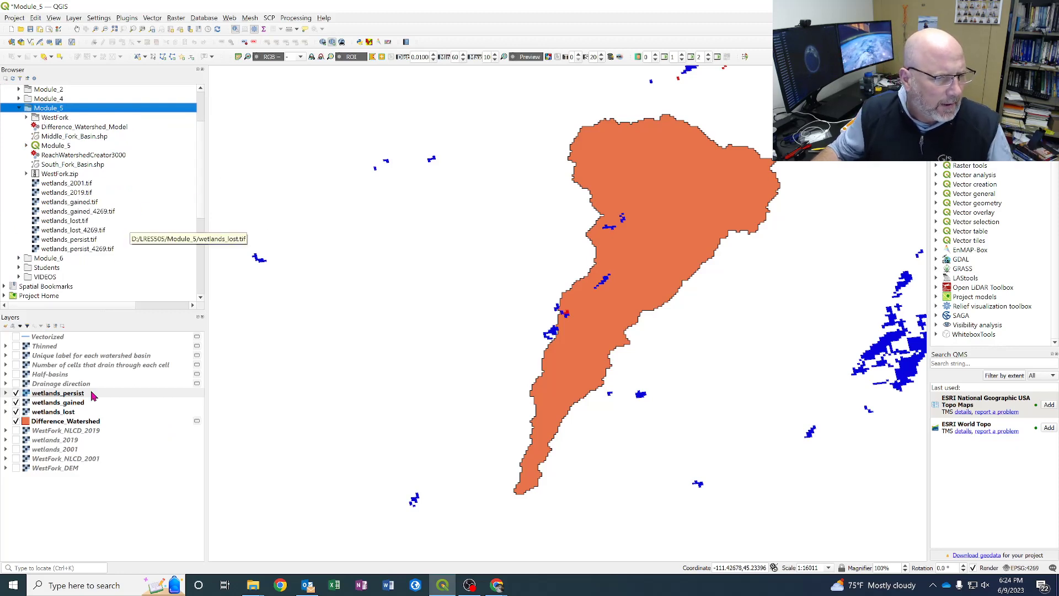
- Add wetlands_gained_4269, wetlands_lost_4269 and wetlands_persist_4269 to the project above wetlands_persist, with their legends collapsed
left_click(105, 211)
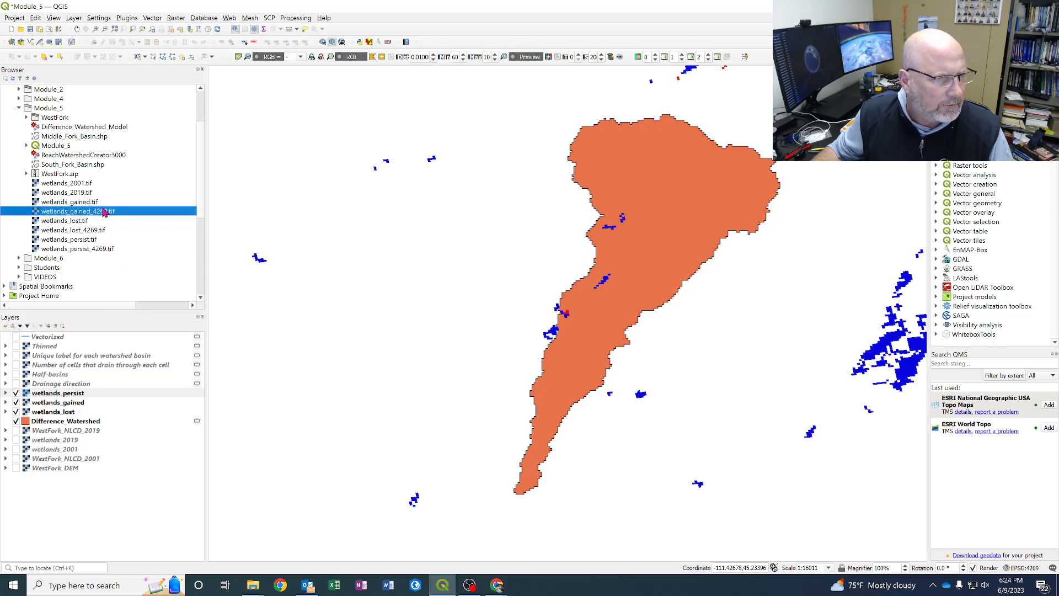
left_click(90, 231, "ctrl")
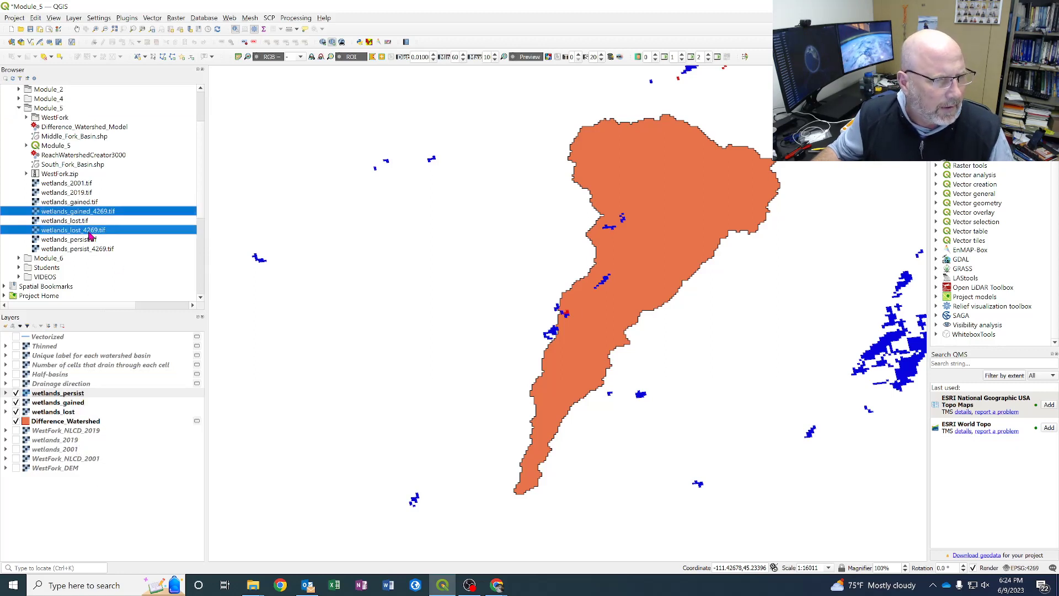
left_click(111, 250, "ctrl")
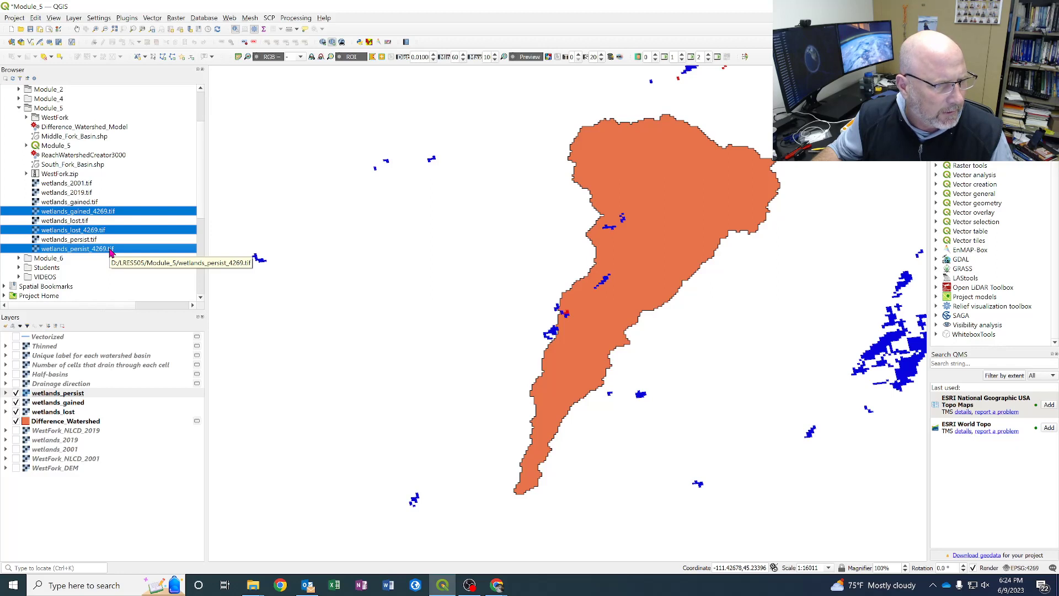
left_click_drag(110, 253, 95, 392)
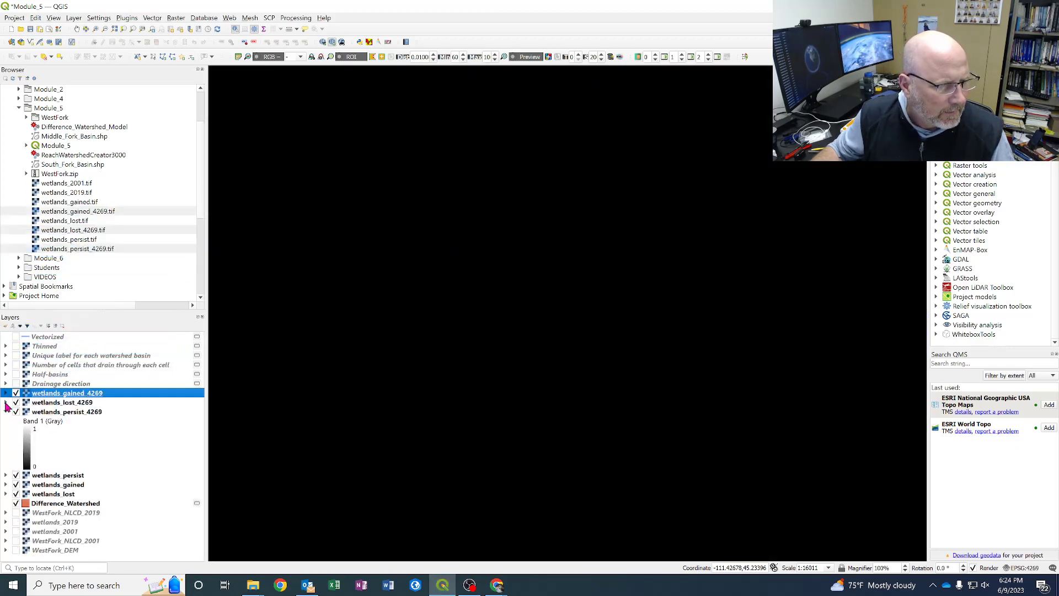
left_click(6, 411)
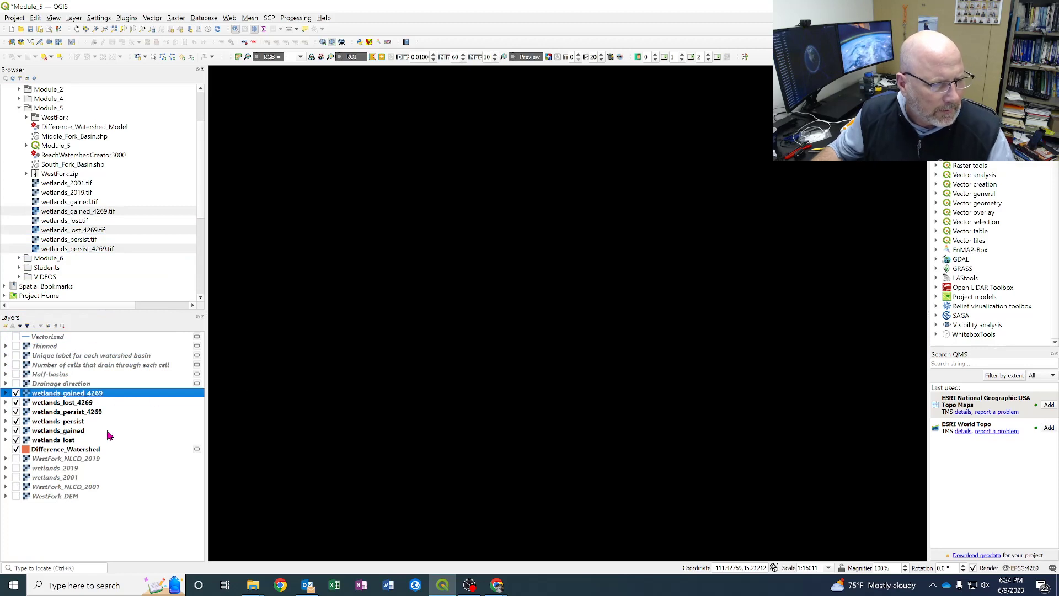
- Copy the style of wetlands_persist and paste it onto wetlands_persist_4269
scroll(512, 388, "down", 1)
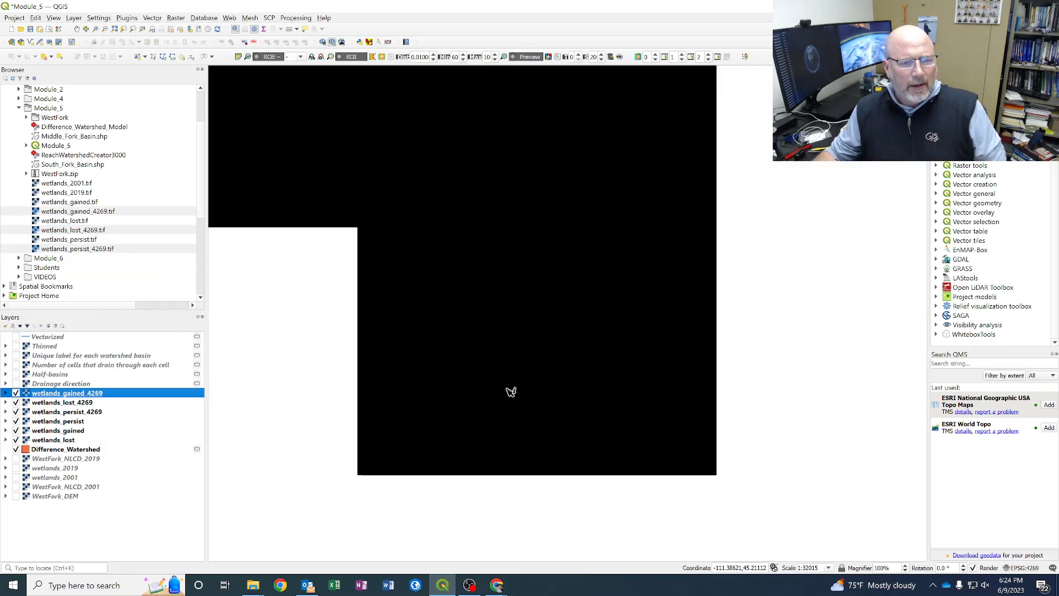
scroll(629, 362, "down", 1)
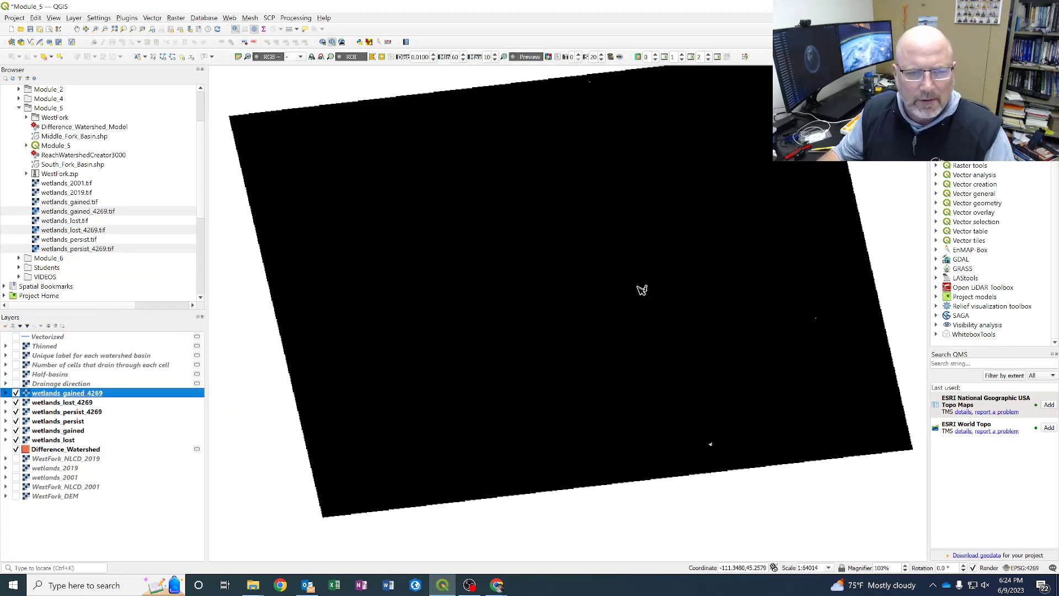
left_click_drag(629, 269, 641, 294)
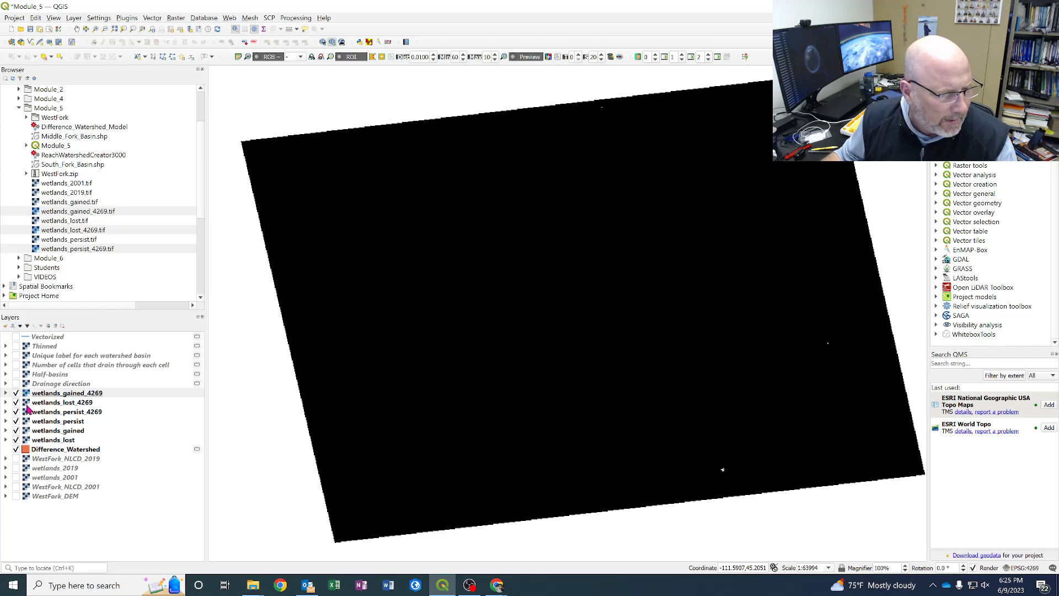
right_click(67, 423)
mouse_move(101, 393)
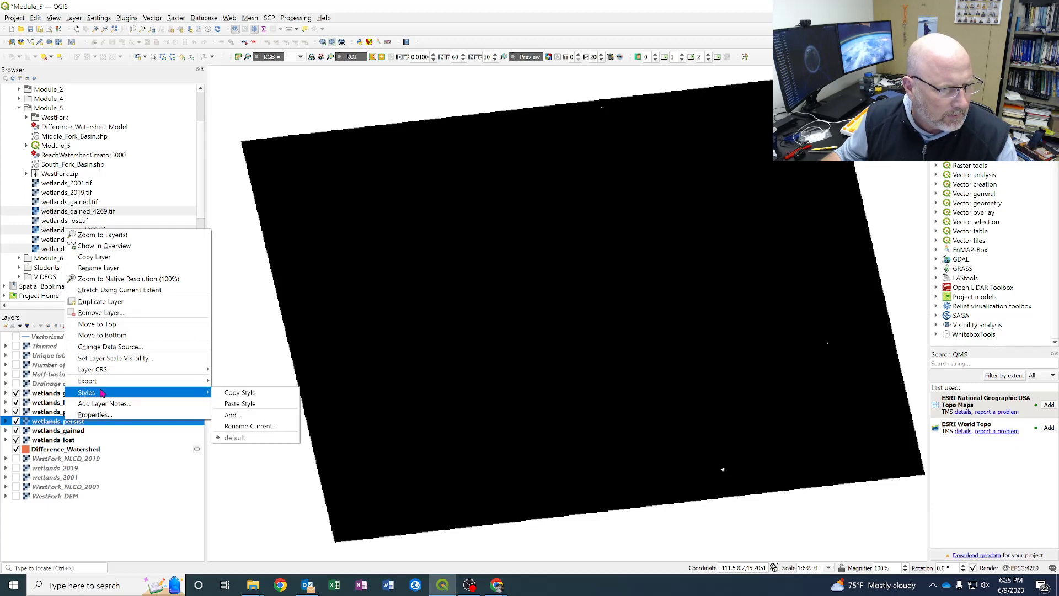
left_click(241, 394)
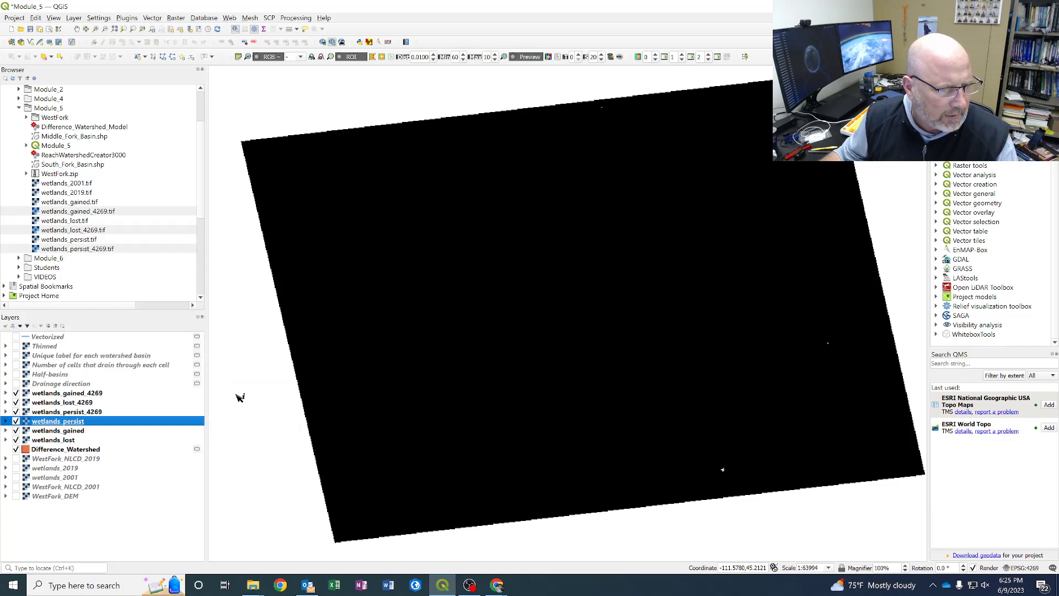
right_click(82, 413)
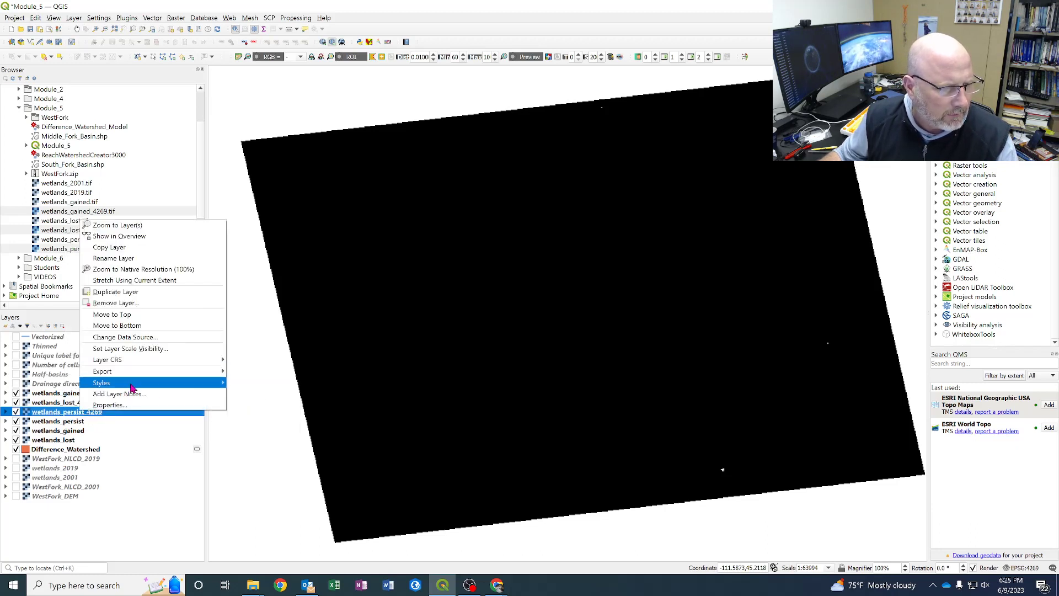
mouse_move(132, 388)
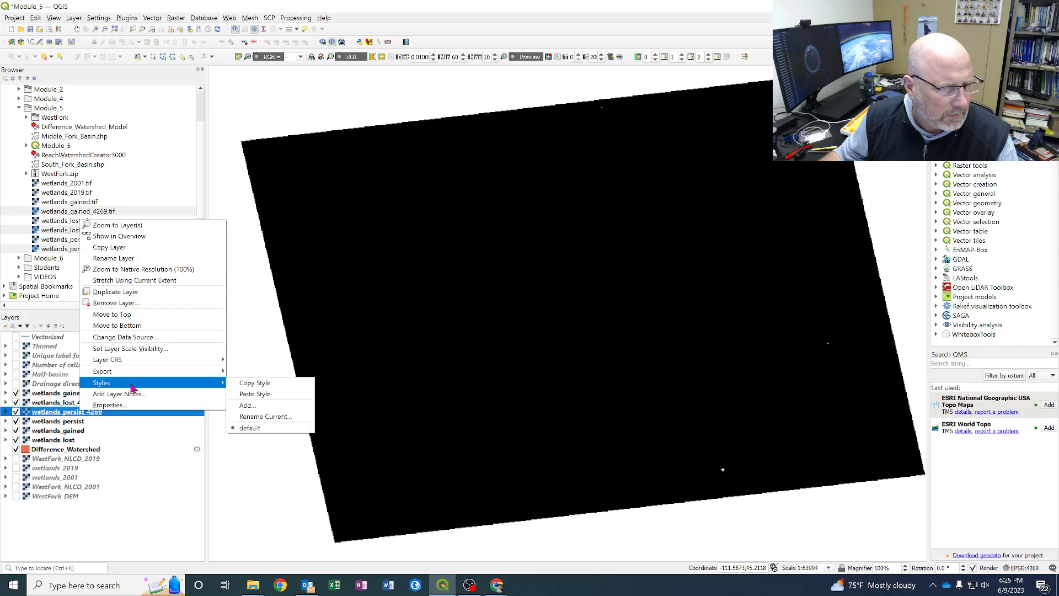
left_click(271, 395)
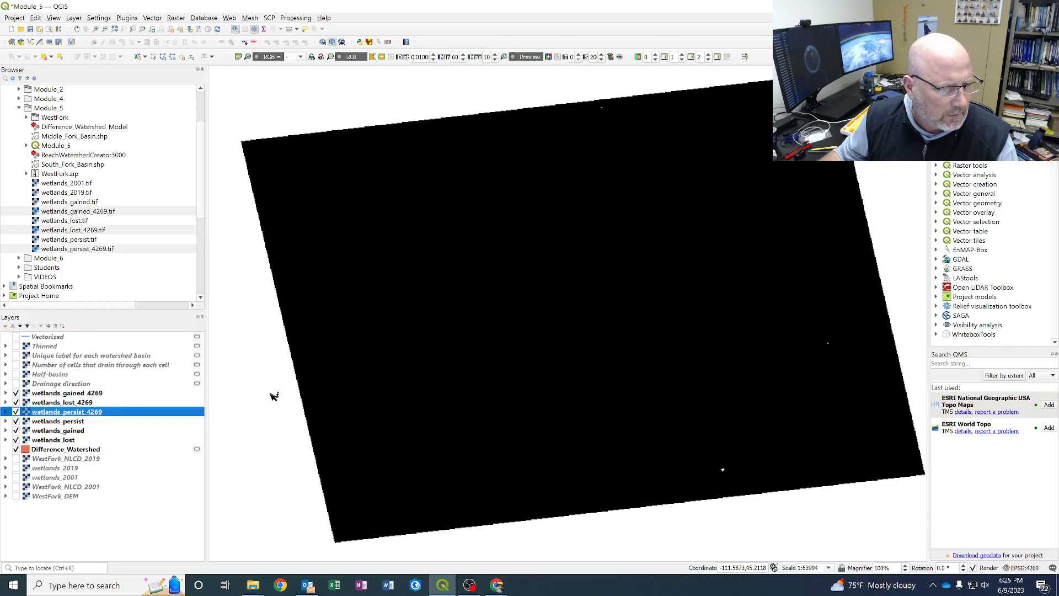
- Copy the style of wetlands_lost and paste it onto wetlands_lost_4269
left_click(62, 440)
right_click(63, 440)
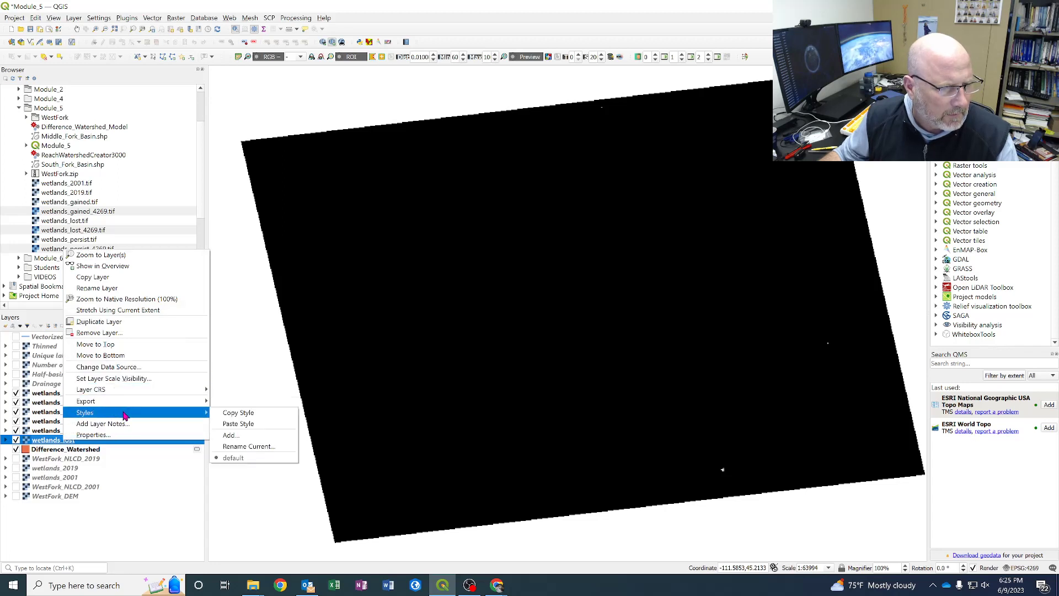
mouse_move(132, 402)
left_click(240, 415)
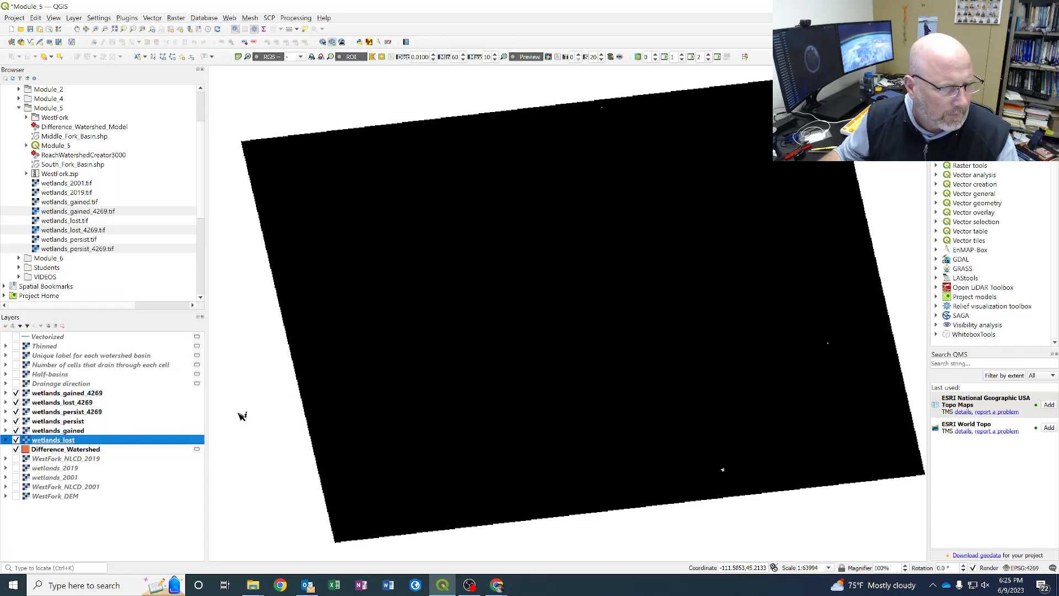
left_click(55, 402)
right_click(55, 402)
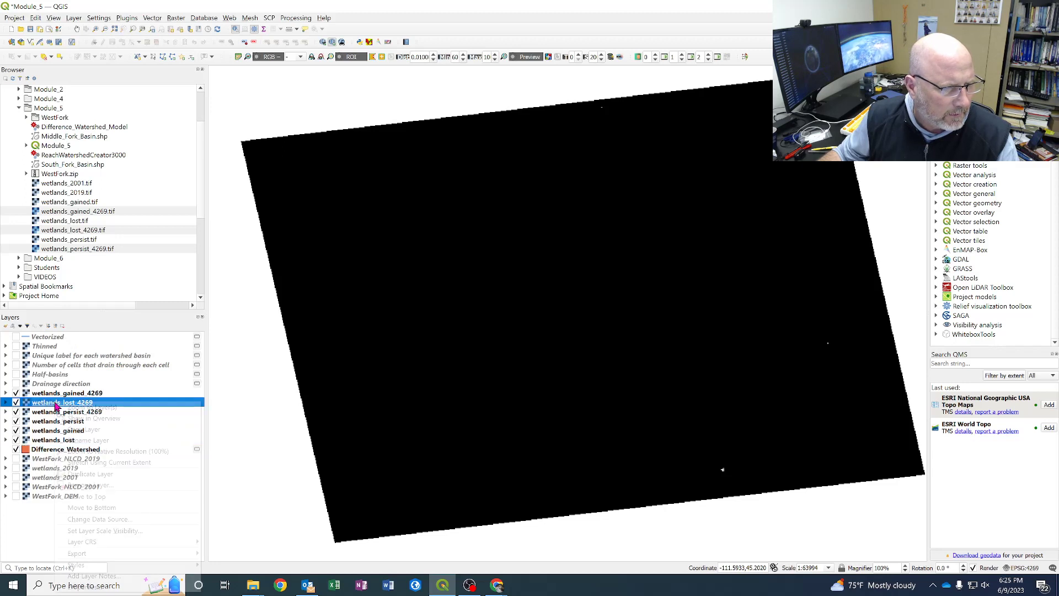
mouse_move(112, 544)
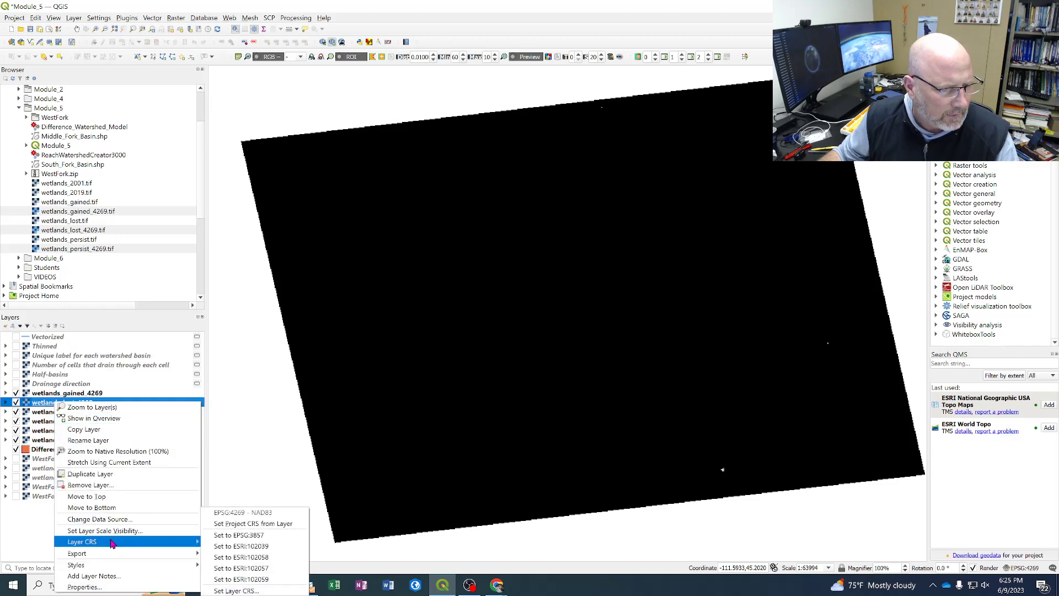
mouse_move(124, 566)
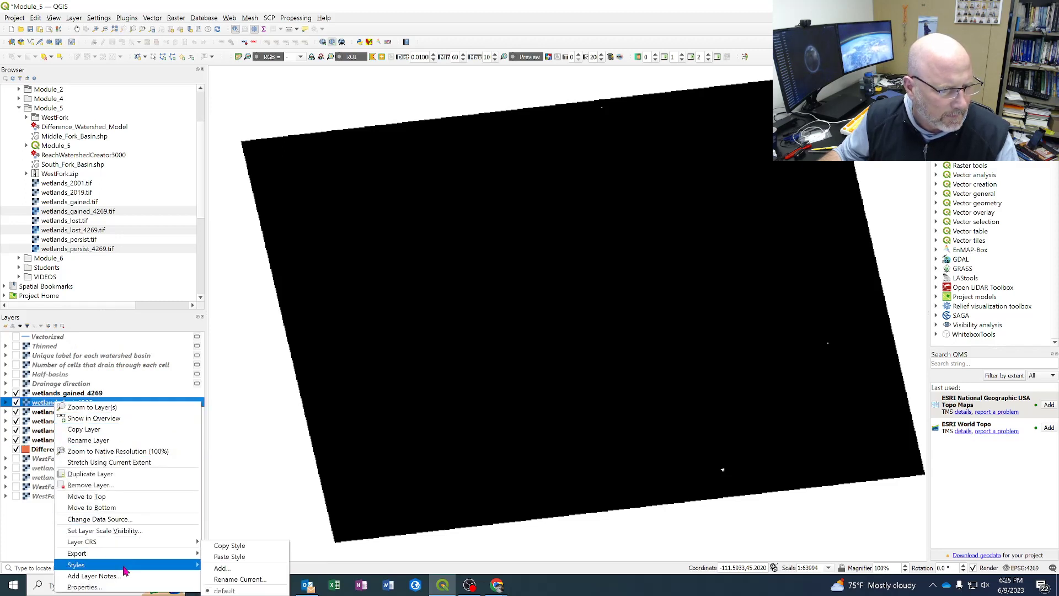
left_click(244, 558)
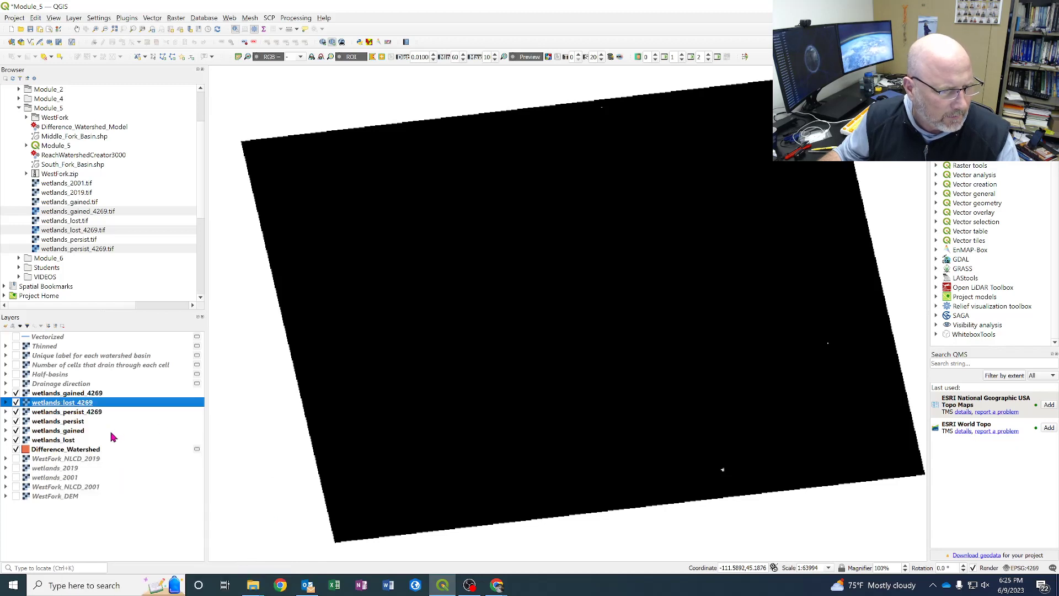
- Copy the style of wetlands_gained and paste it onto wetlands_gained_4269
left_click(72, 431)
right_click(72, 430)
mouse_move(117, 406)
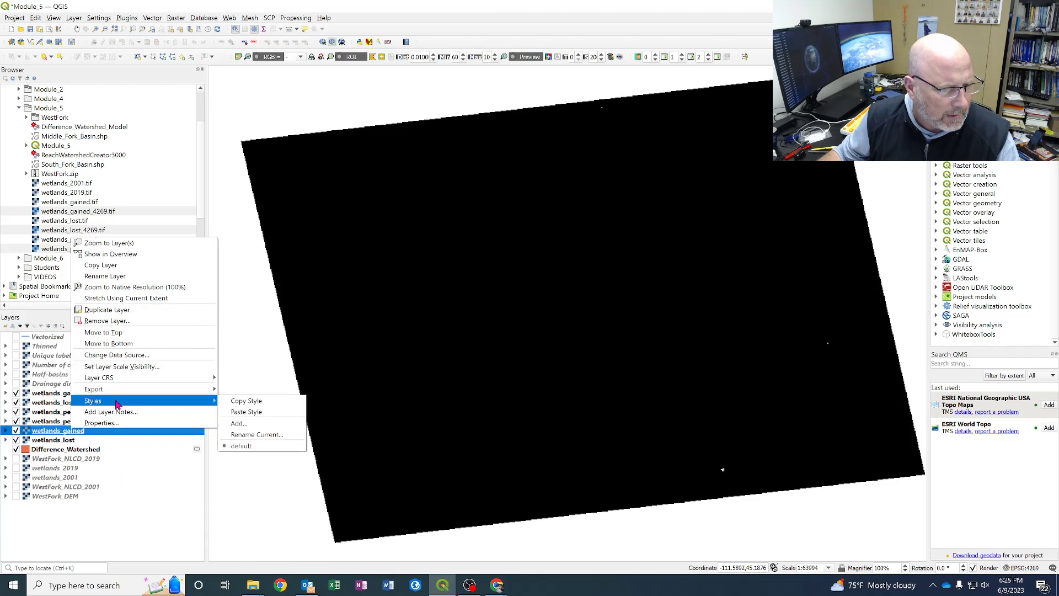
left_click(261, 404)
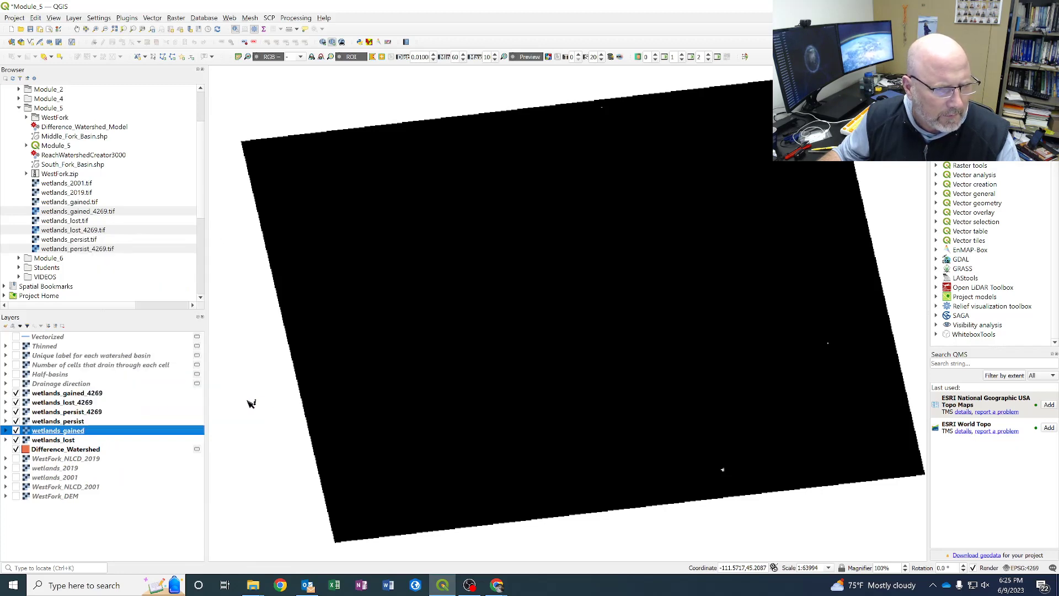
left_click(65, 394)
right_click(65, 394)
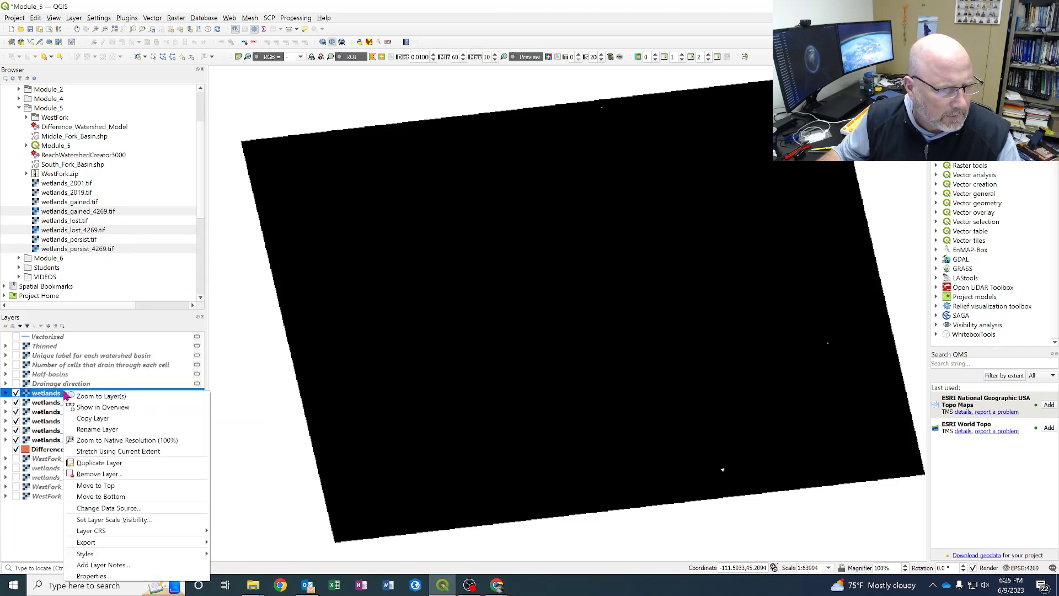
mouse_move(140, 555)
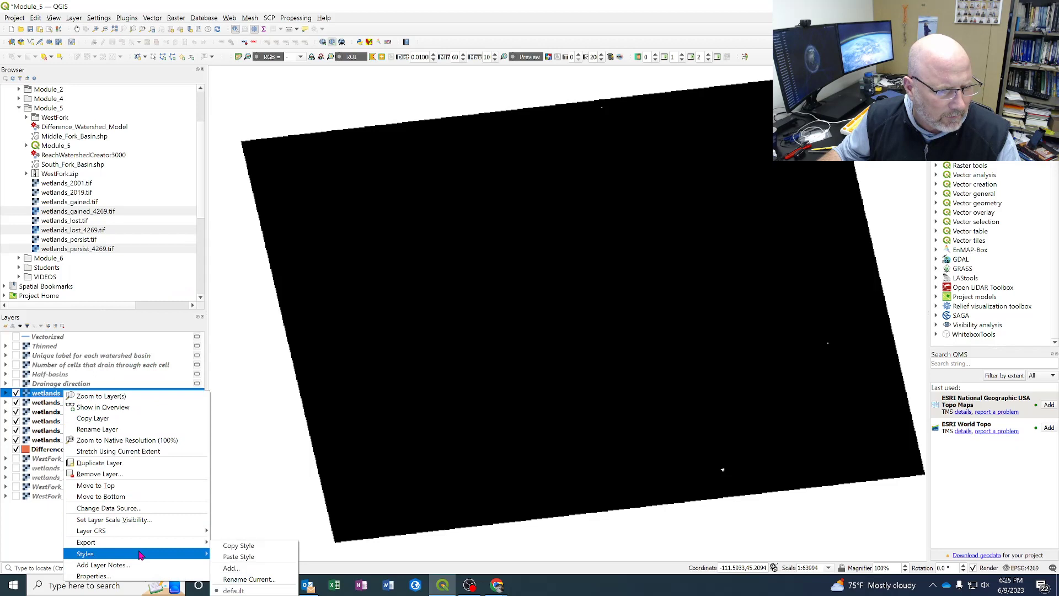
left_click(269, 556)
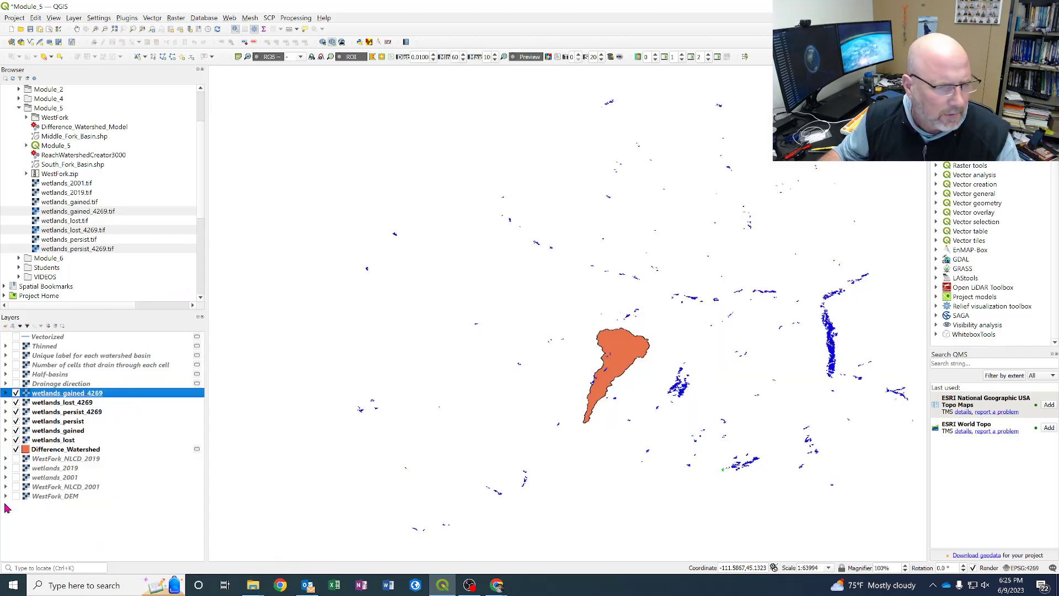
- Hide the original wetlands_persist, wetlands_gained and wetlands_lost layers
left_click(16, 421)
left_click(16, 431)
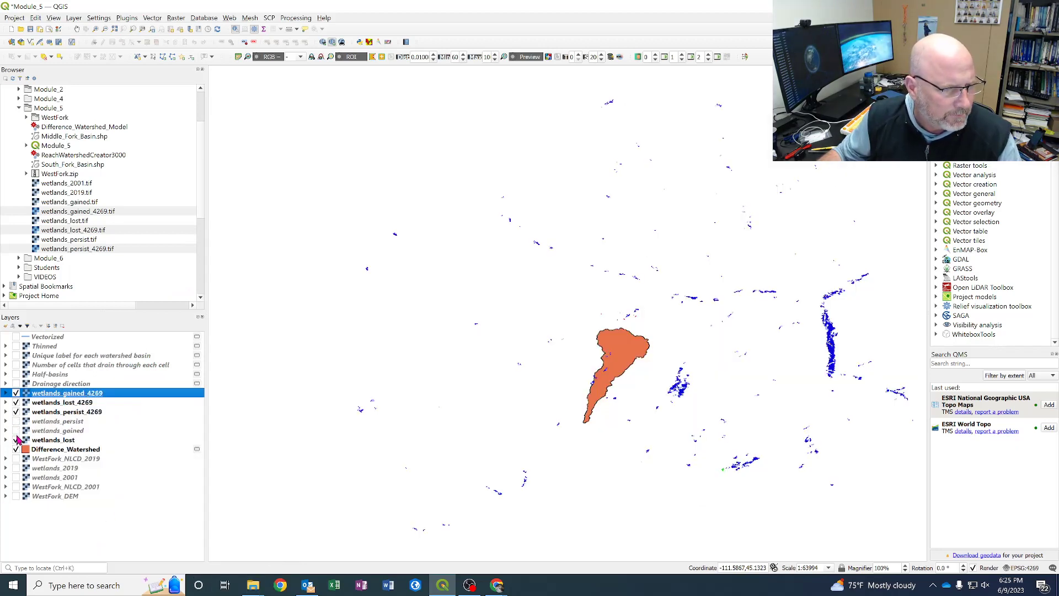
left_click(16, 440)
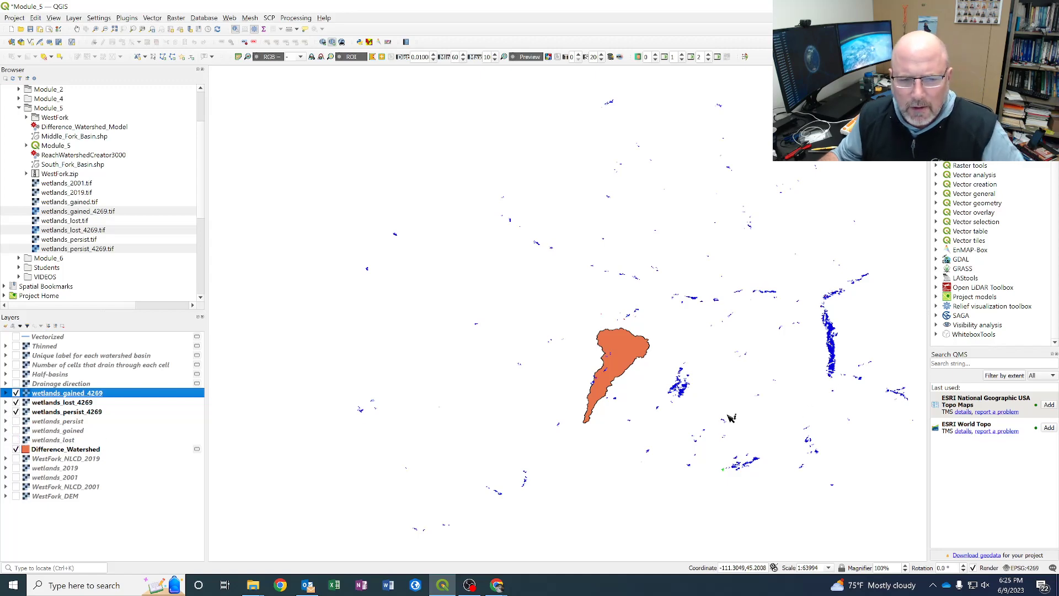
- Show the Vectorized stream layer and examine the reprojected wetland cells in and around the Difference_Watershed
scroll(630, 388, "up", 1)
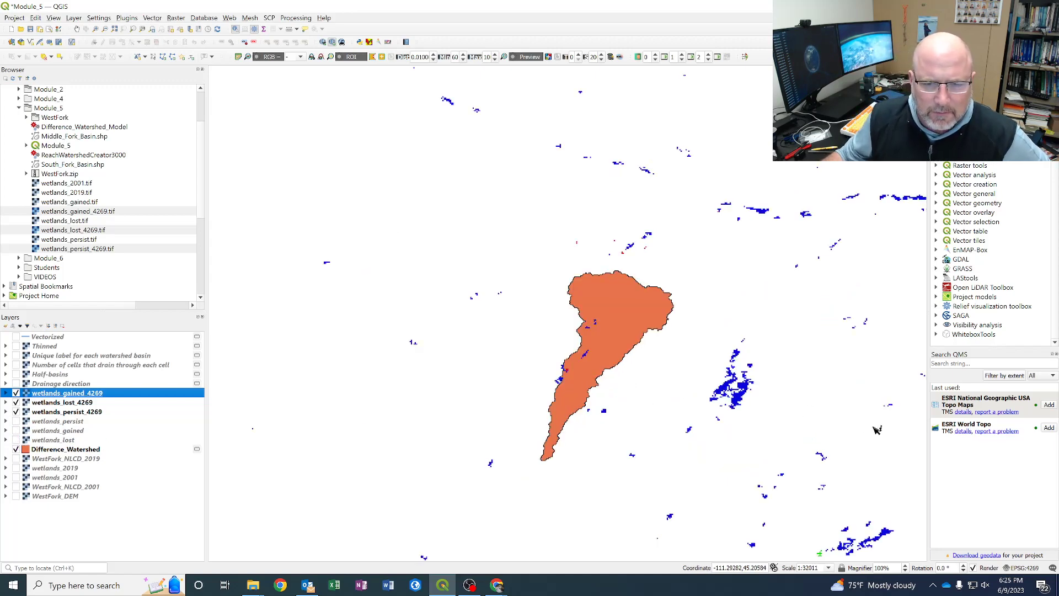
scroll(572, 375, "up", 2)
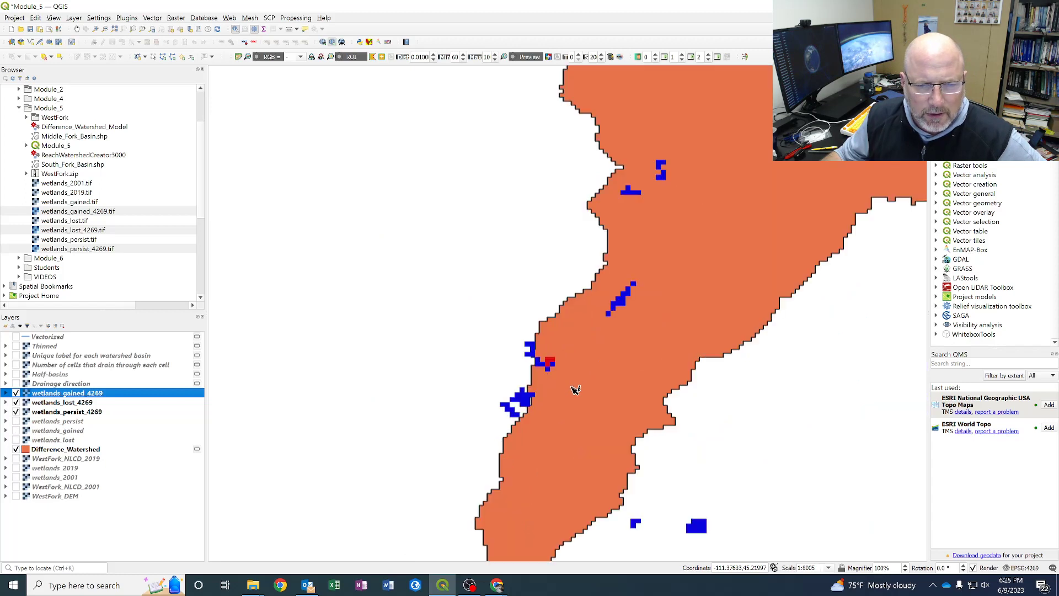
scroll(616, 359, "down", 1)
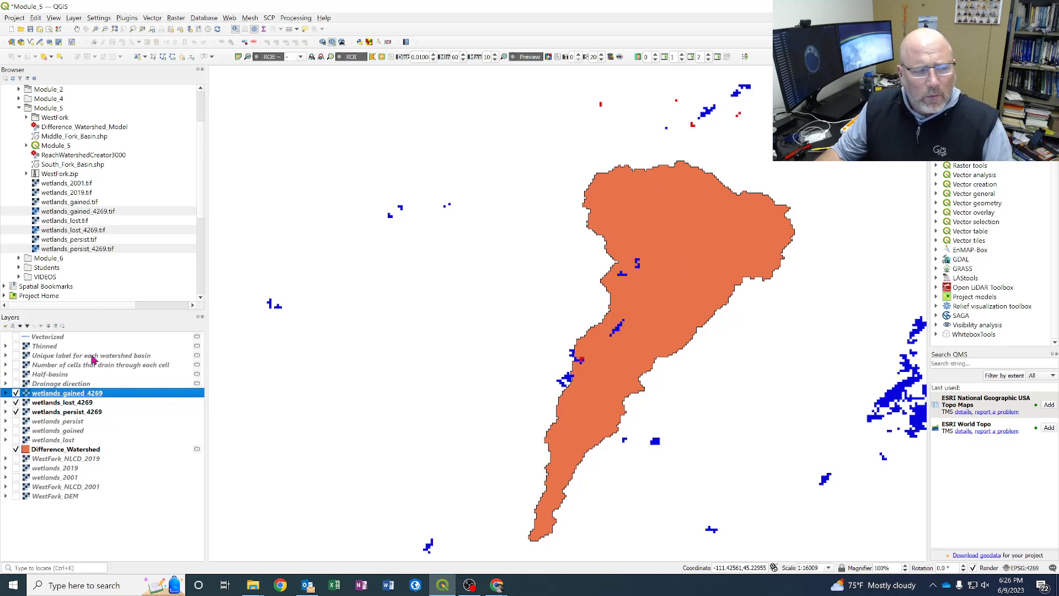
left_click(16, 336)
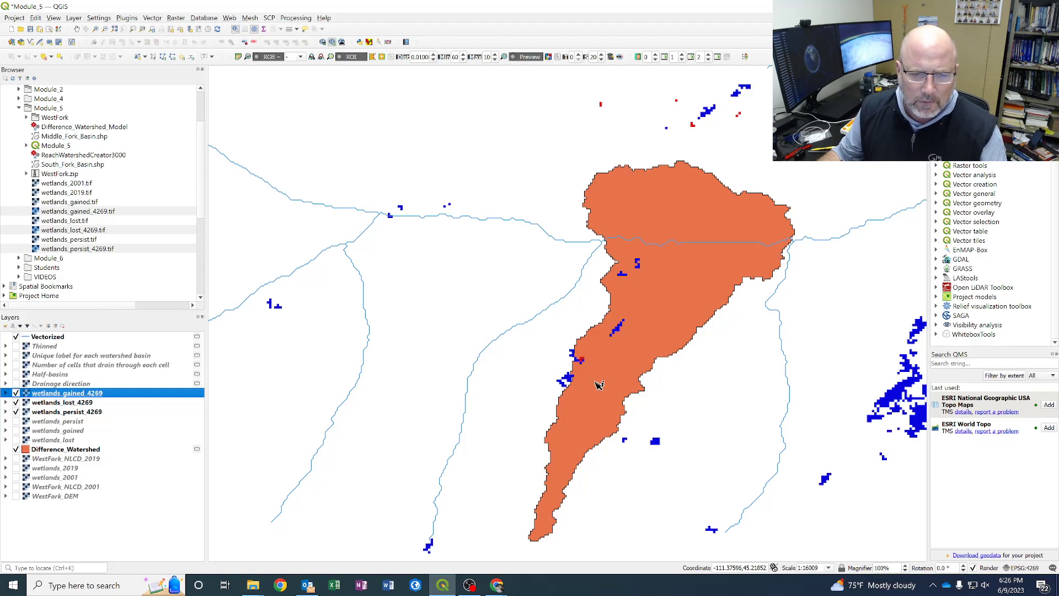
scroll(596, 381, "up", 2)
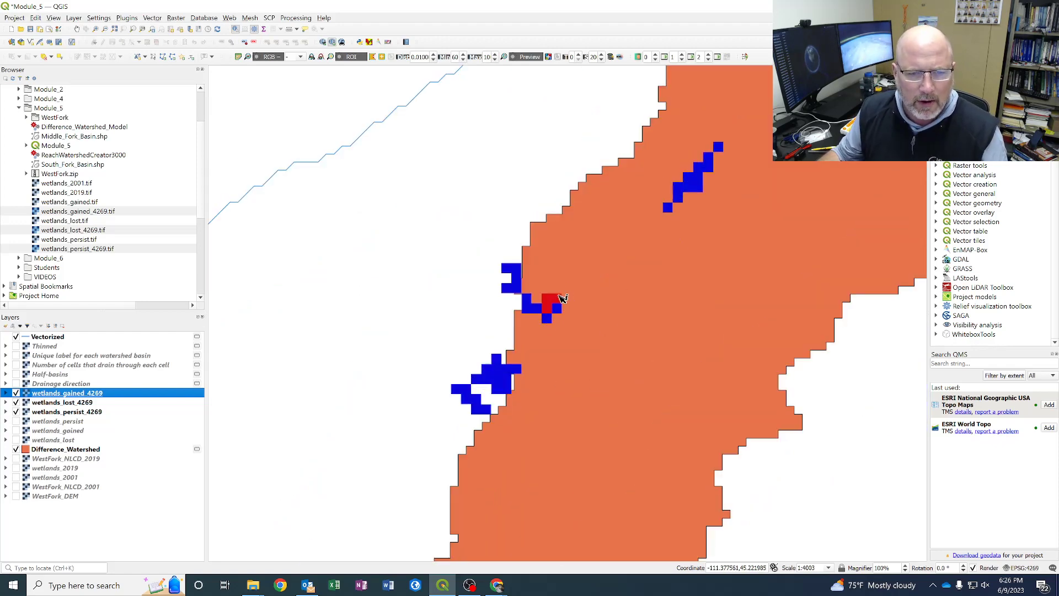
scroll(594, 311, "down", 2)
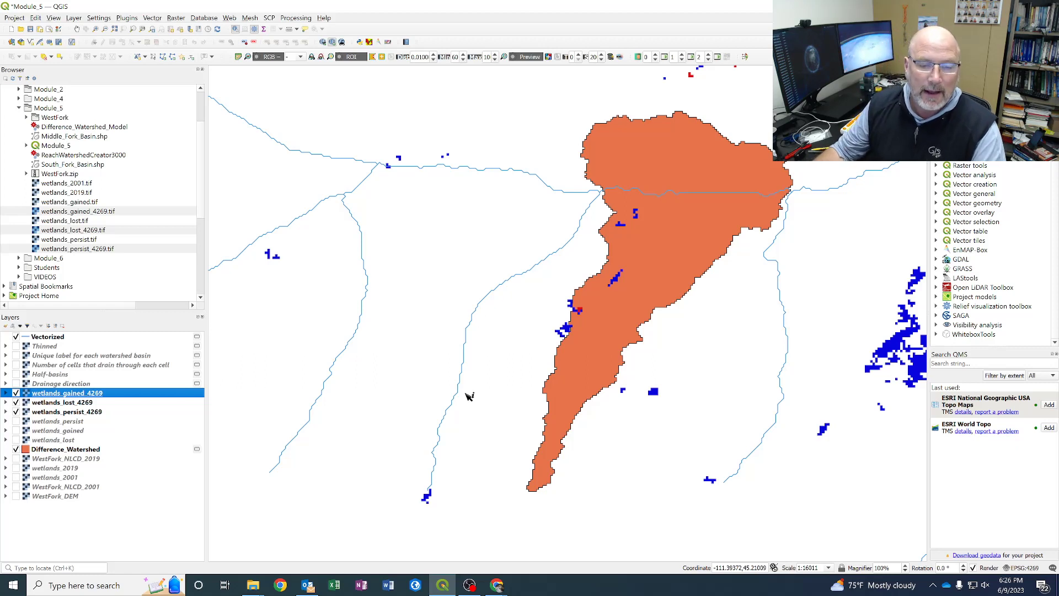
scroll(568, 307, "up", 1)
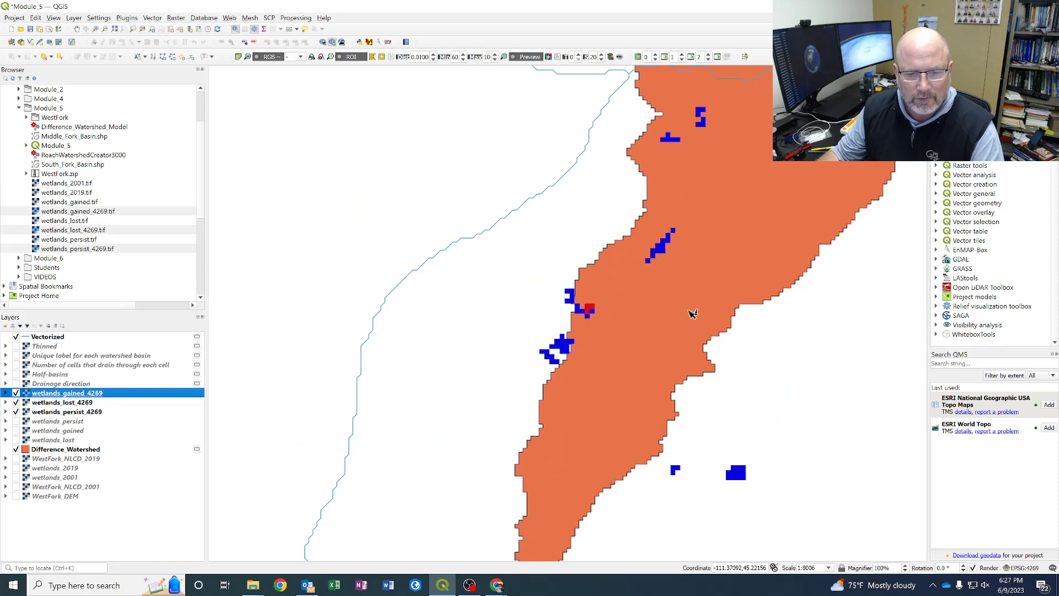
scroll(694, 309, "down", 1)
left_click_drag(731, 201, 651, 237)
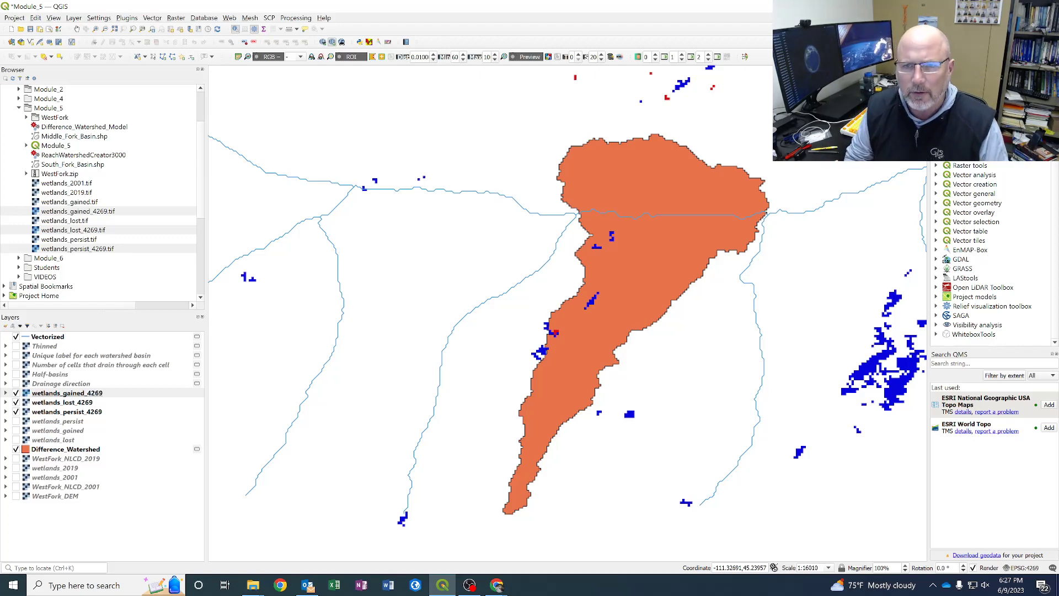
- Find the Zonal statistics tool and set Difference_Watershed as its input layer and wetlands_lost_4269 as its raster layer
type("zon")
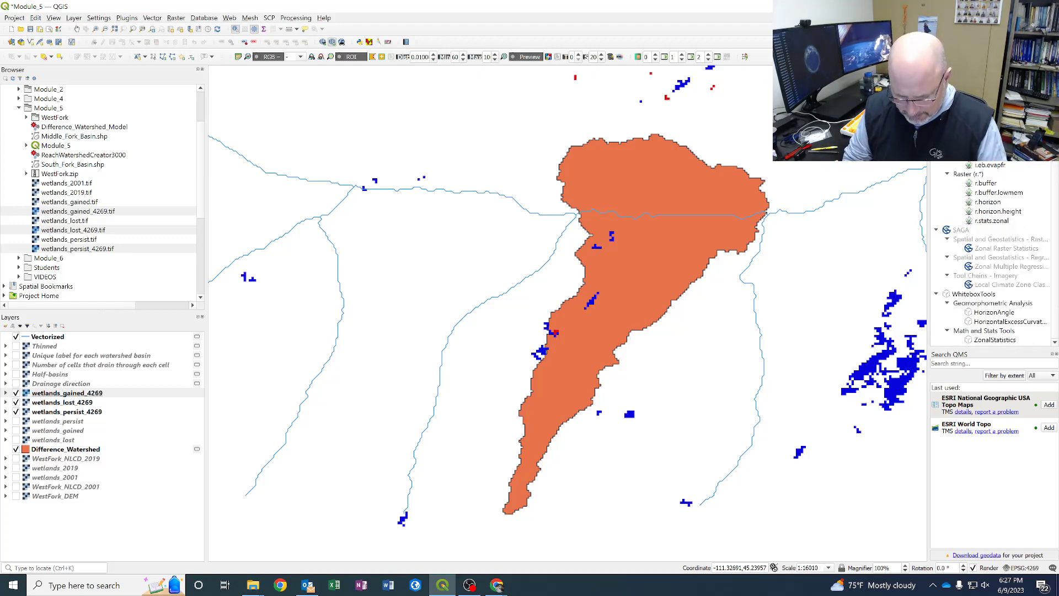
type("al")
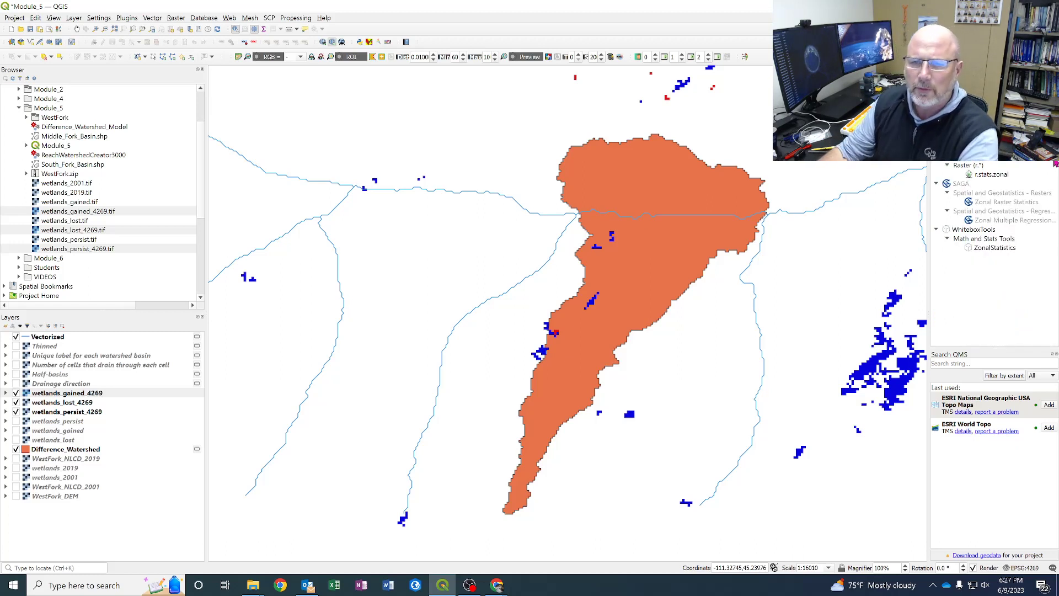
scroll(993, 210, "down", 1)
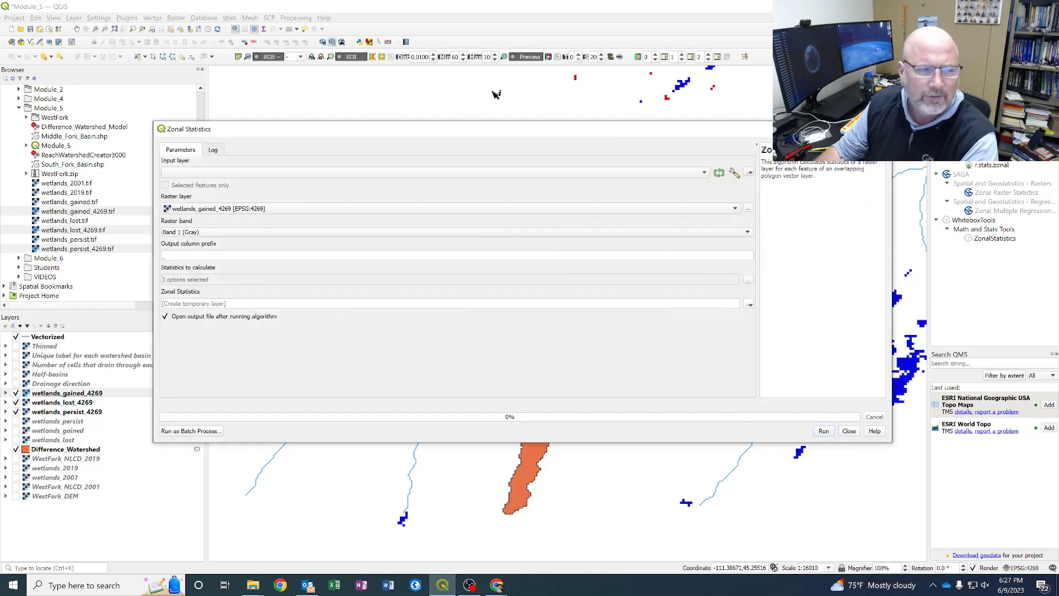
left_click_drag(405, 131, 521, 158)
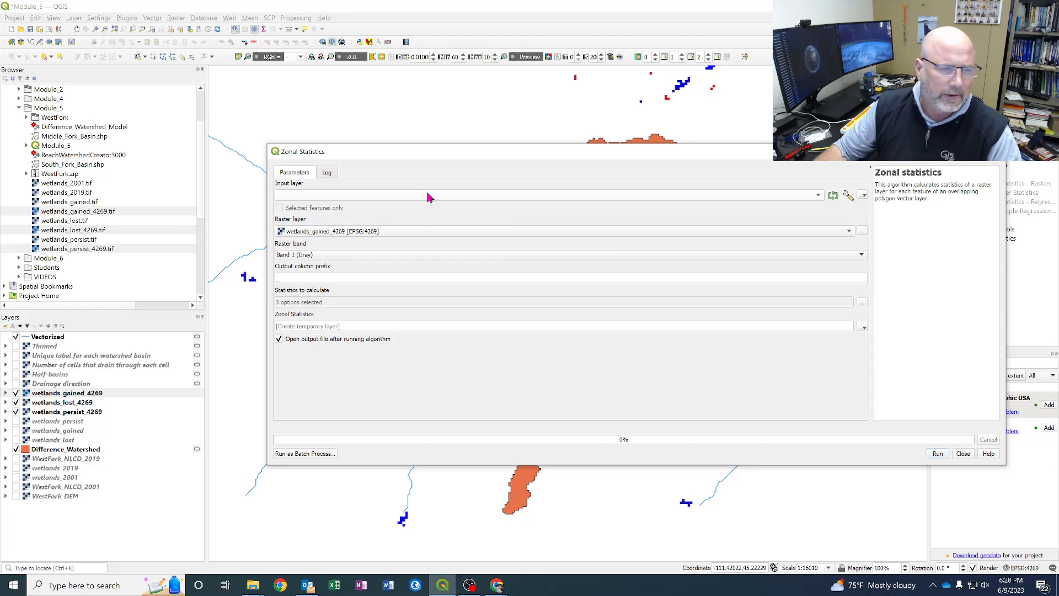
left_click(428, 194)
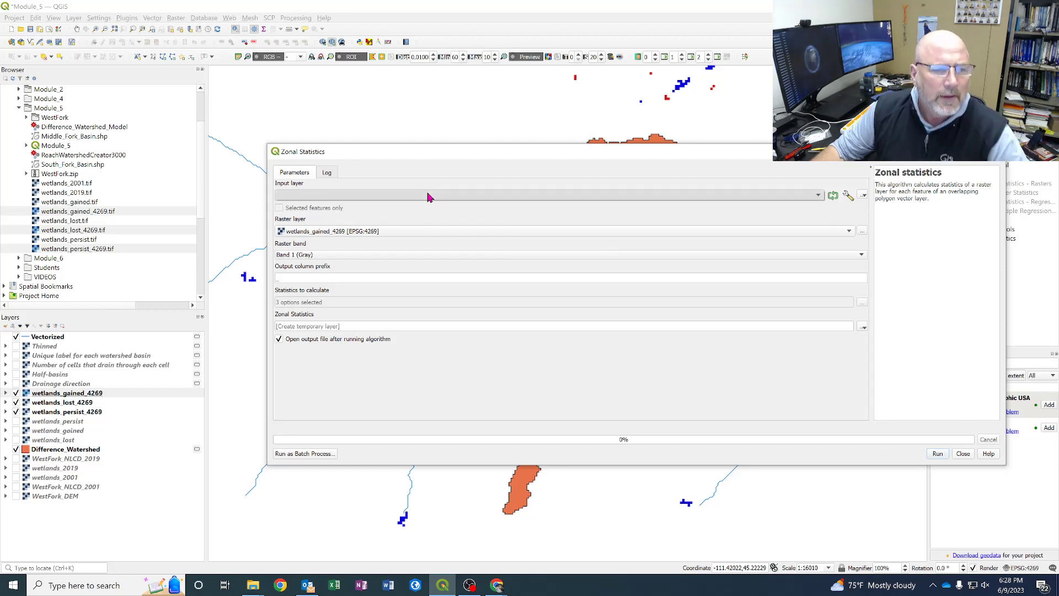
left_click(350, 197)
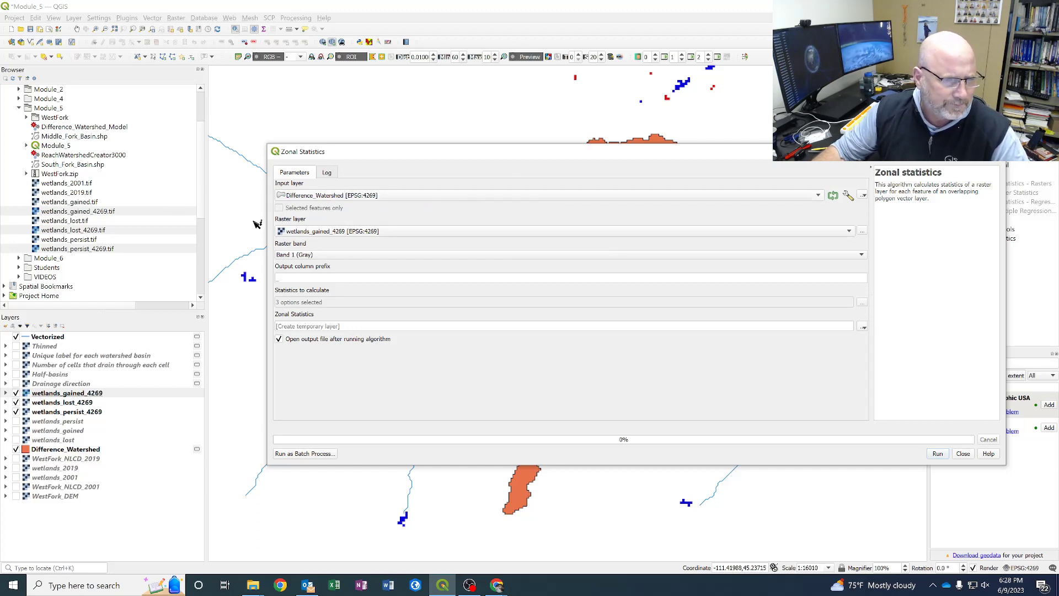
left_click(364, 233)
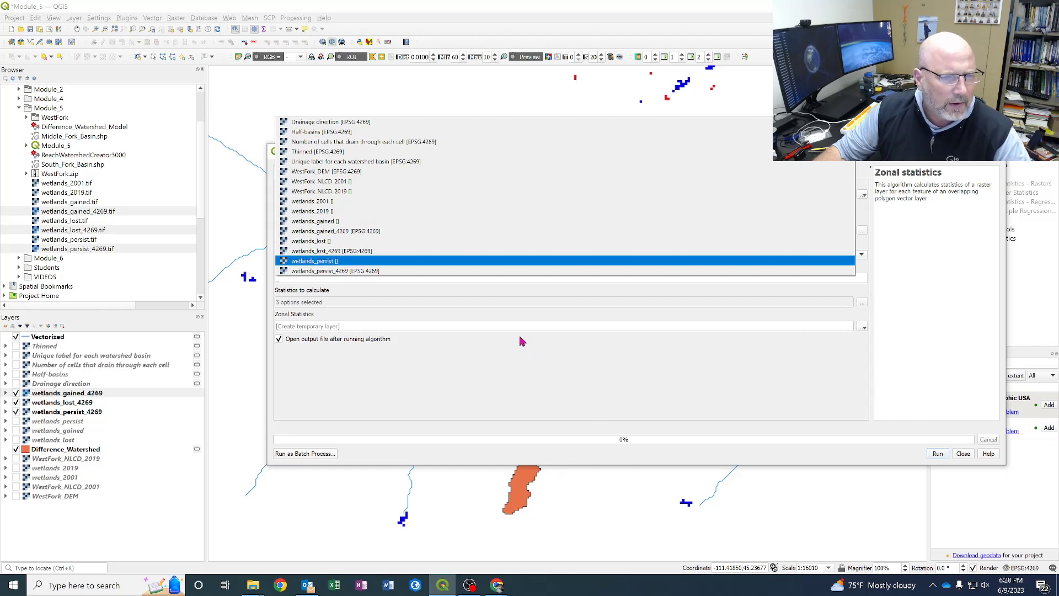
left_click(308, 253)
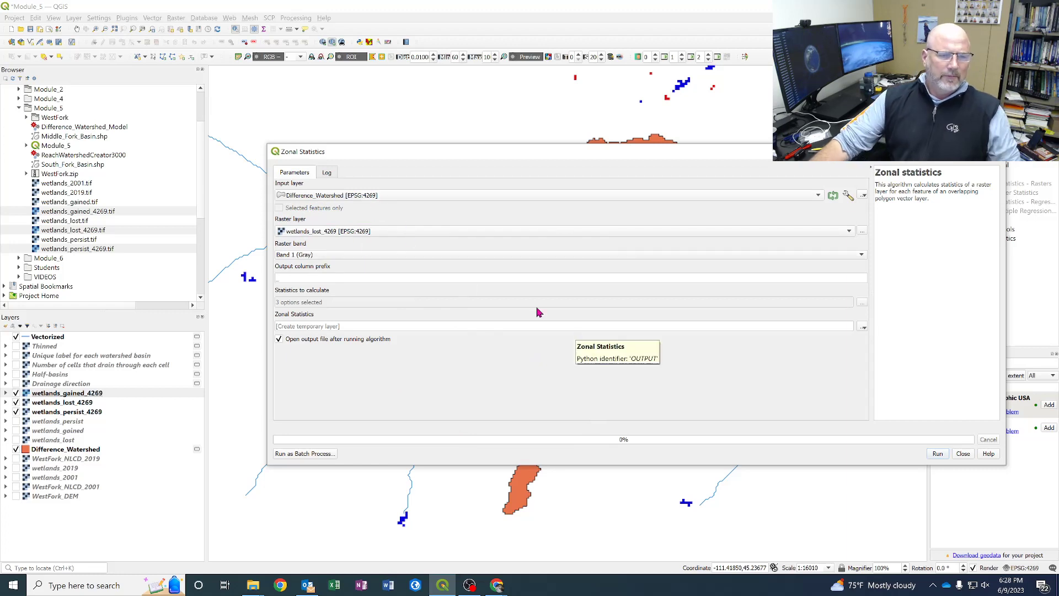
- Run the zonal statistics with the column prefix lost_wetlands_, calculating only Sum and Mean, into a temporary layer
left_click(296, 277)
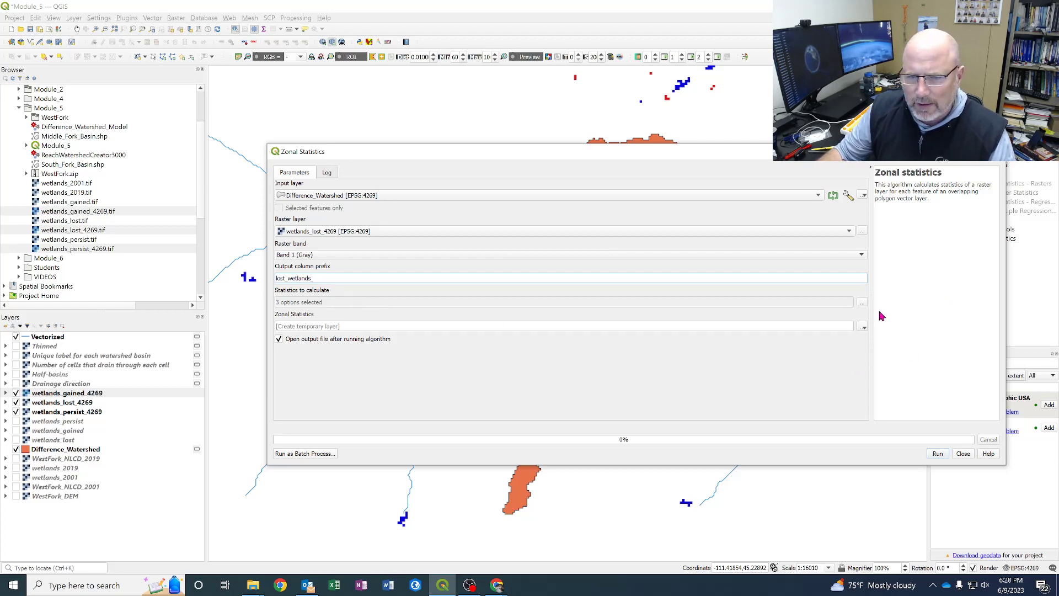
left_click(862, 304)
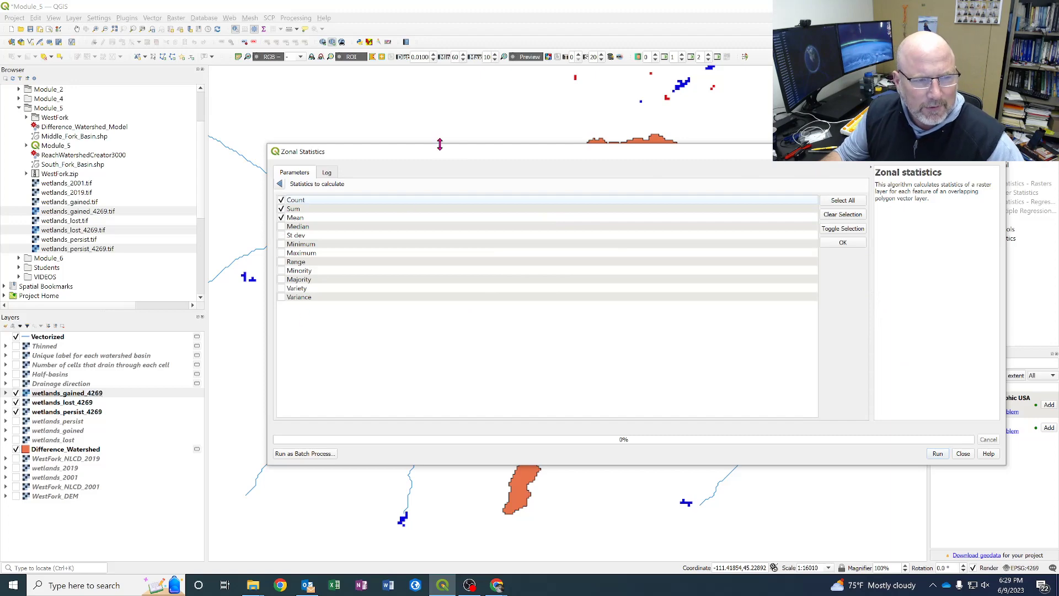
left_click_drag(464, 152, 492, 183)
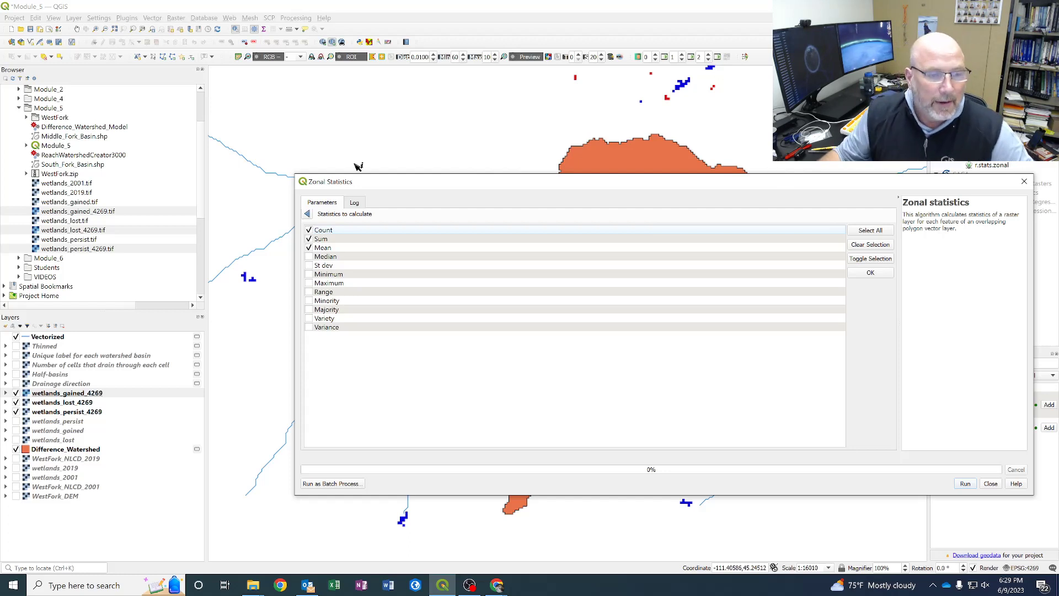
left_click(310, 230)
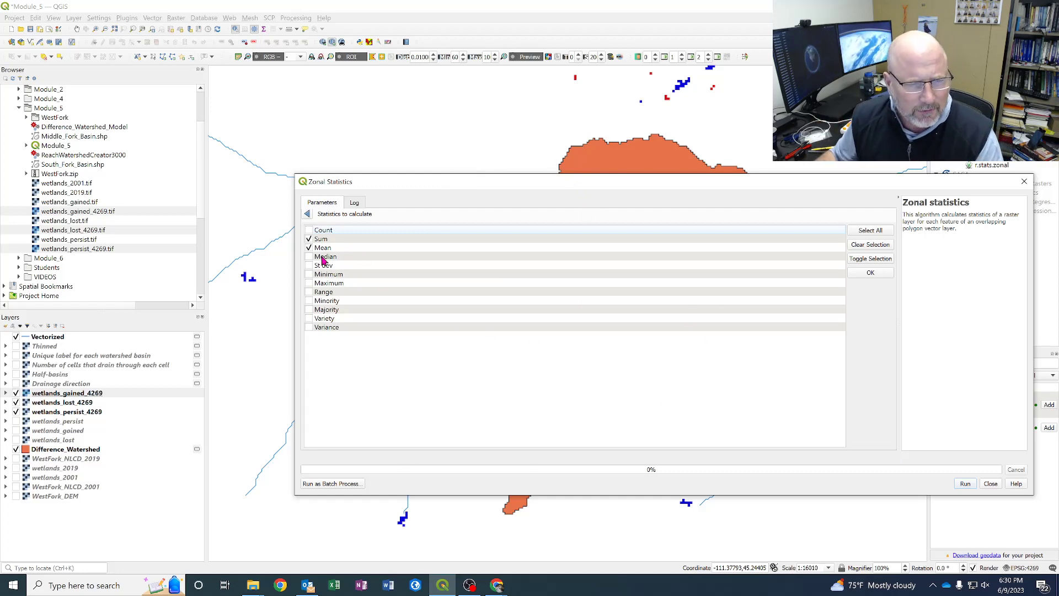
left_click(965, 484)
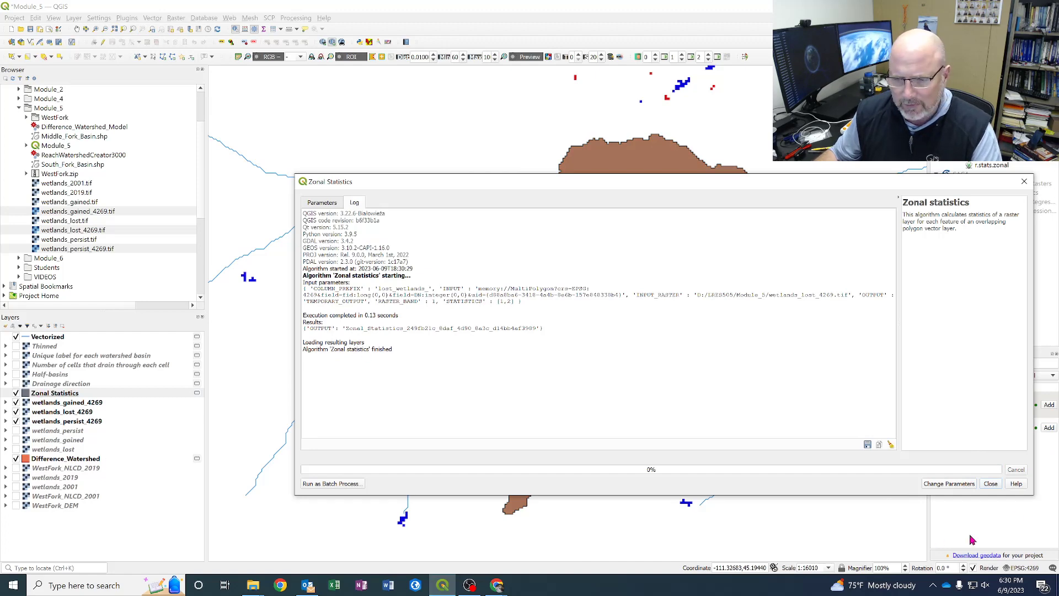
left_click(994, 484)
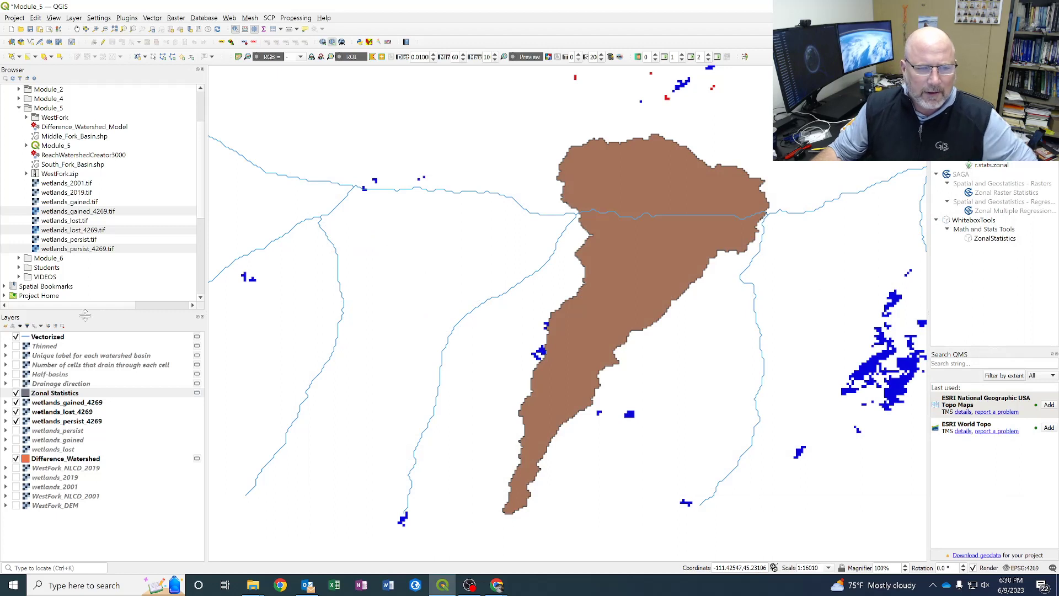
- Examine the lost-wetland sum and mean in the Zonal Statistics attribute table, widening both columns to show their full contents
left_click(40, 394)
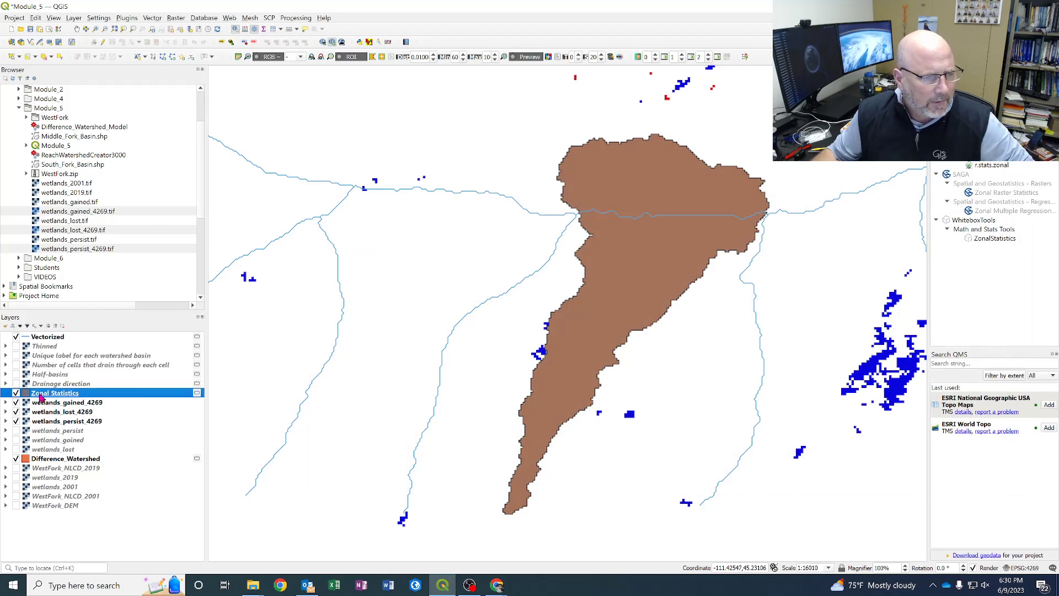
right_click(40, 394)
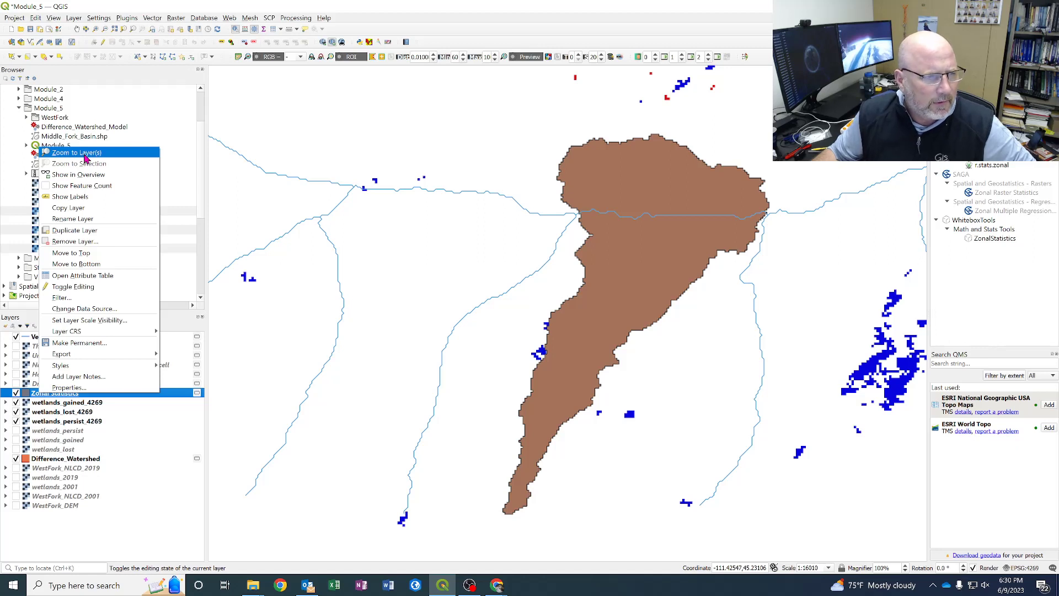
left_click(79, 278)
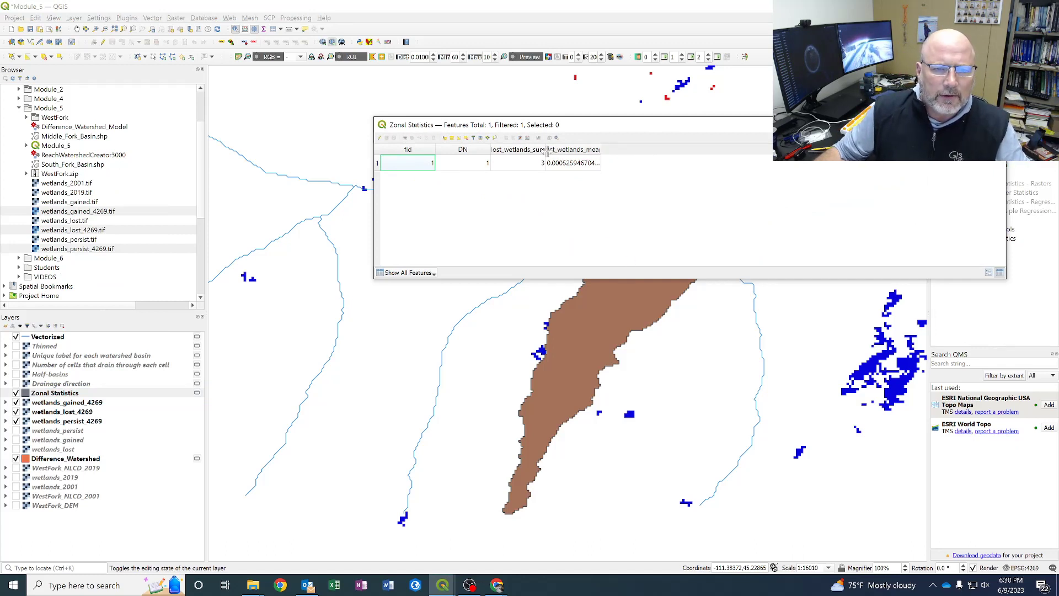
left_click_drag(546, 150, 551, 151)
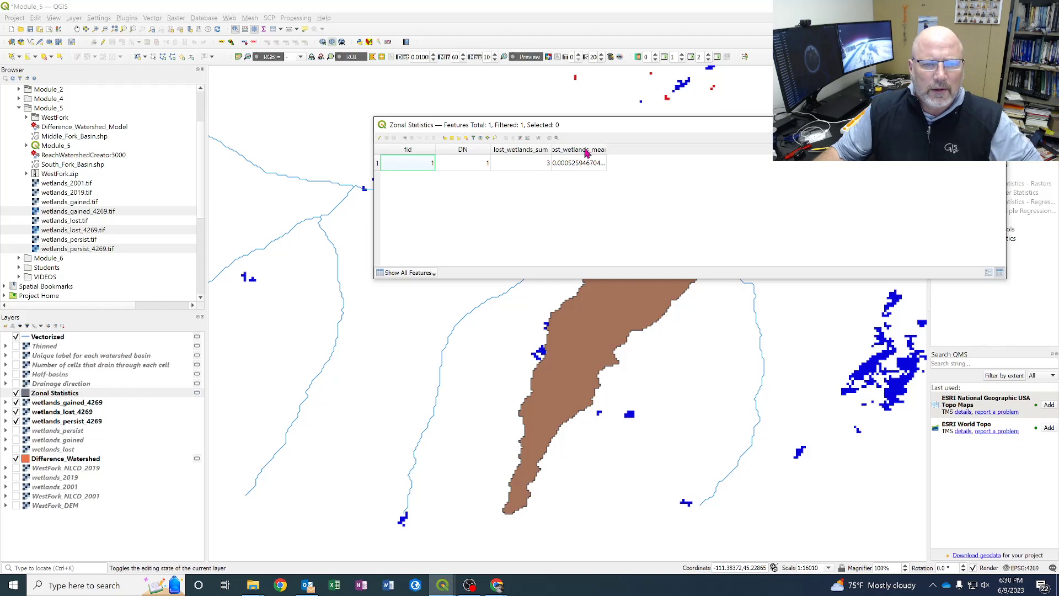
double_click(605, 149)
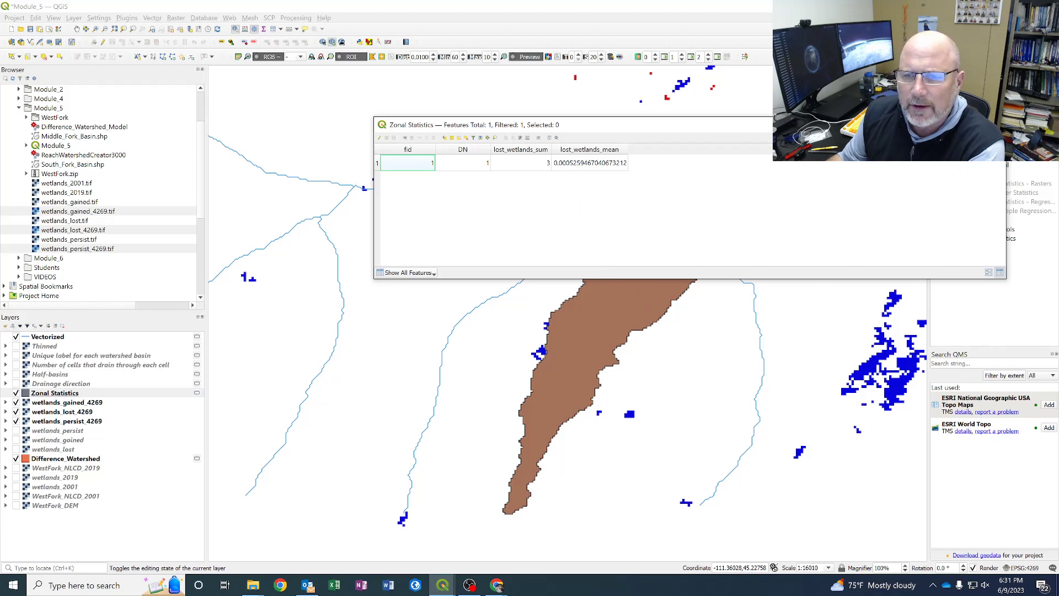
left_click(999, 124)
- Move the Zonal Statistics layer below wetlands_persist_4269 and inspect the lost wetland cells inside the watershed
scroll(581, 345, "up", 3)
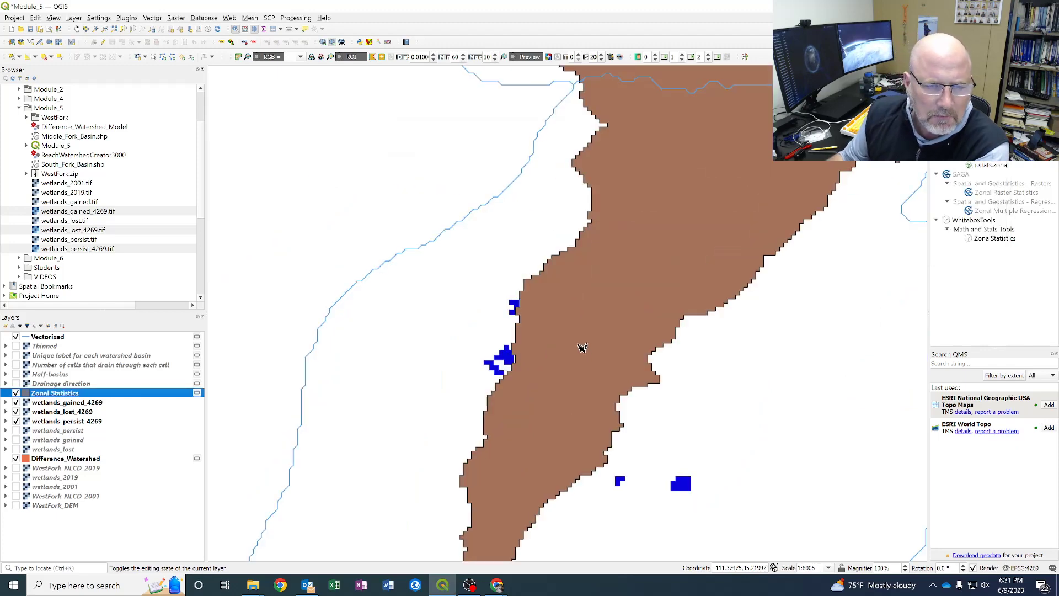
scroll(581, 345, "down", 2)
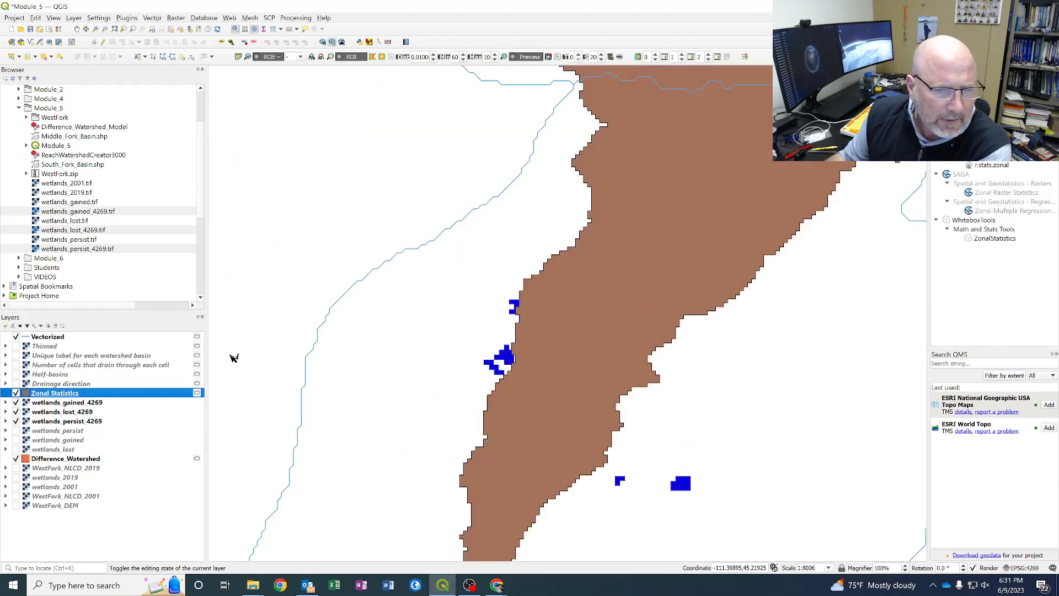
left_click_drag(65, 393, 64, 426)
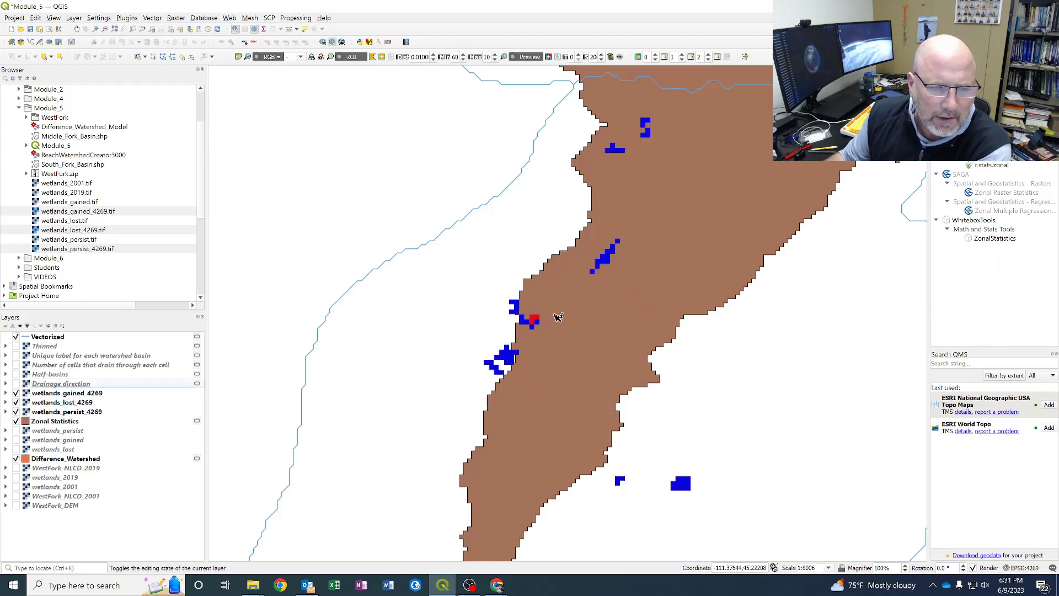
scroll(550, 316, "down", 1)
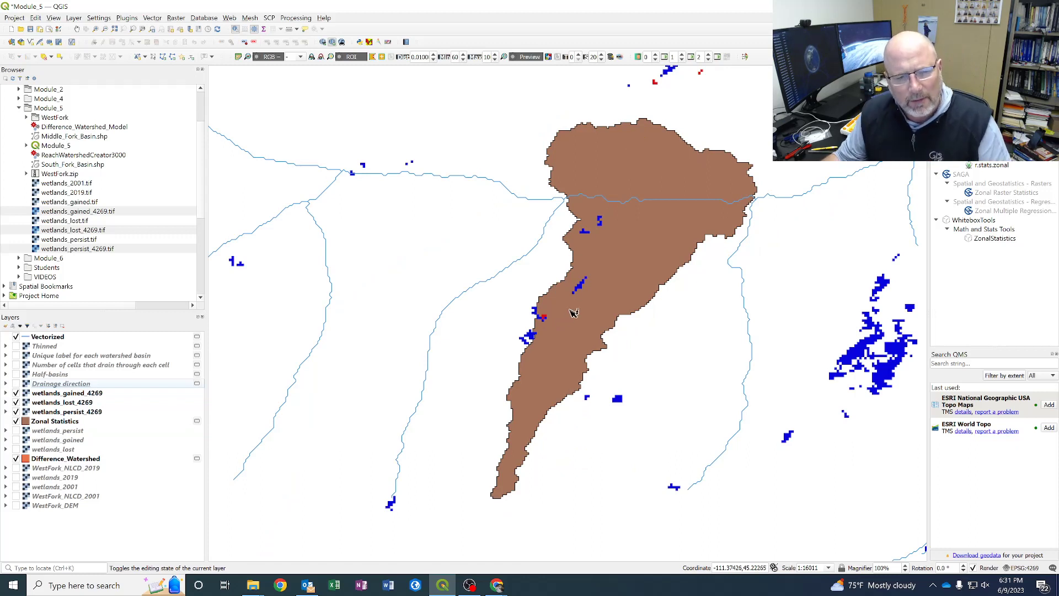
scroll(567, 323, "up", 1)
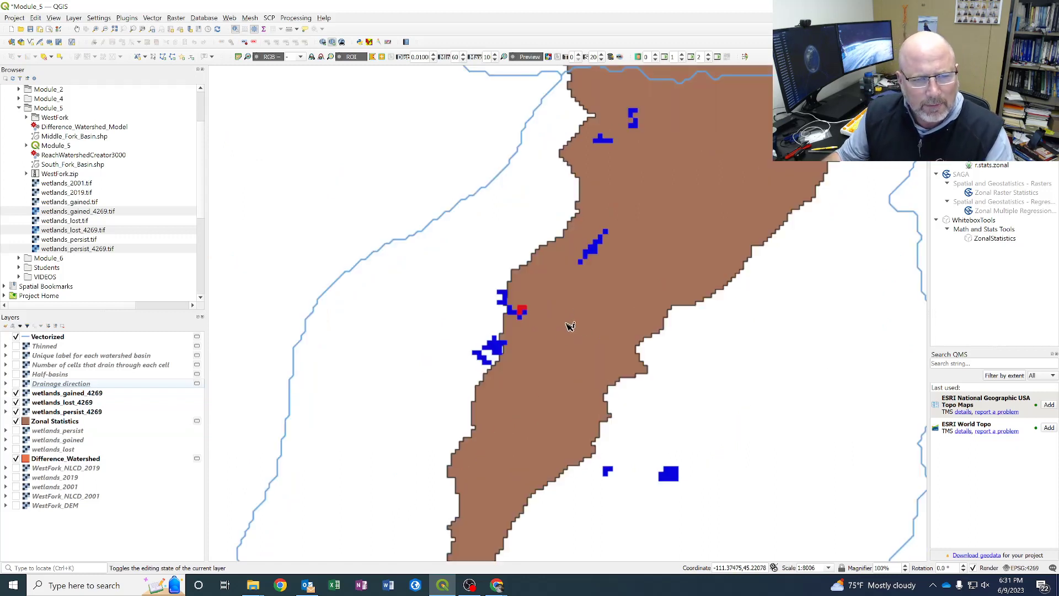
- Review the lost-wetland statistics again in the Zonal Statistics attribute table, and close the table
right_click(55, 422)
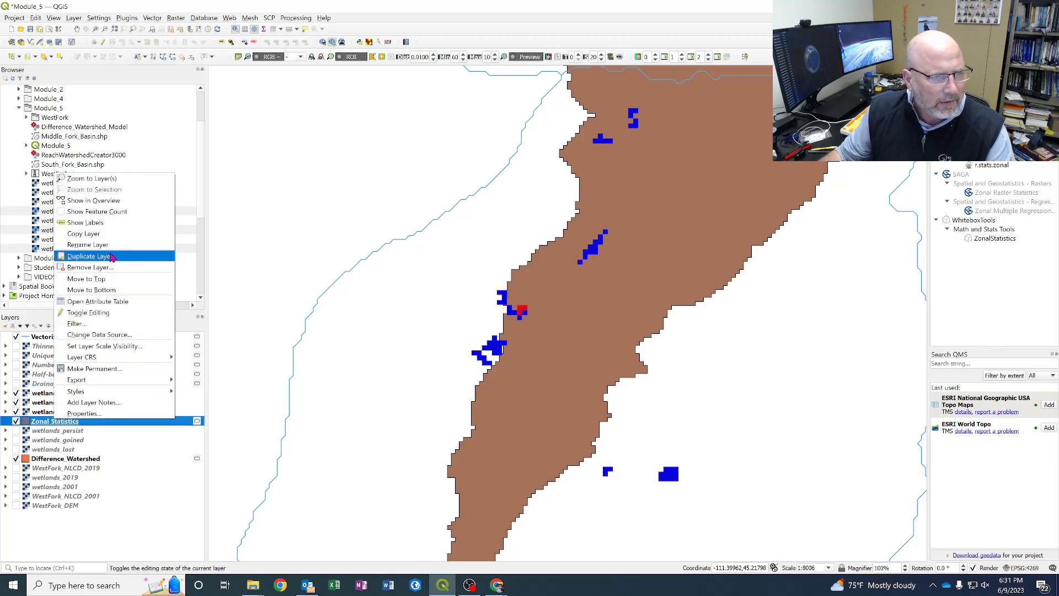
left_click(100, 305)
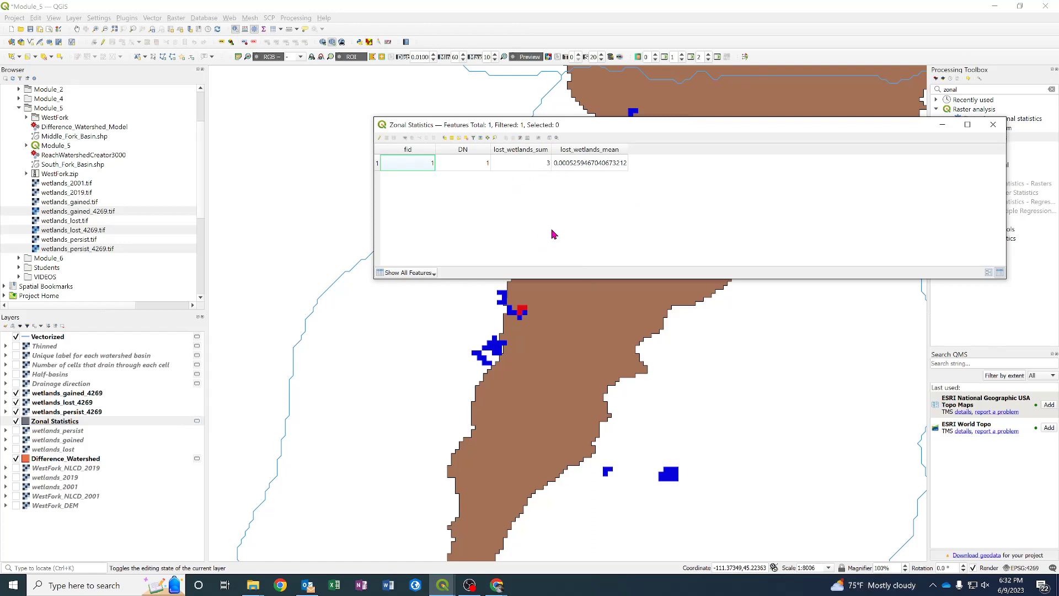
left_click(994, 124)
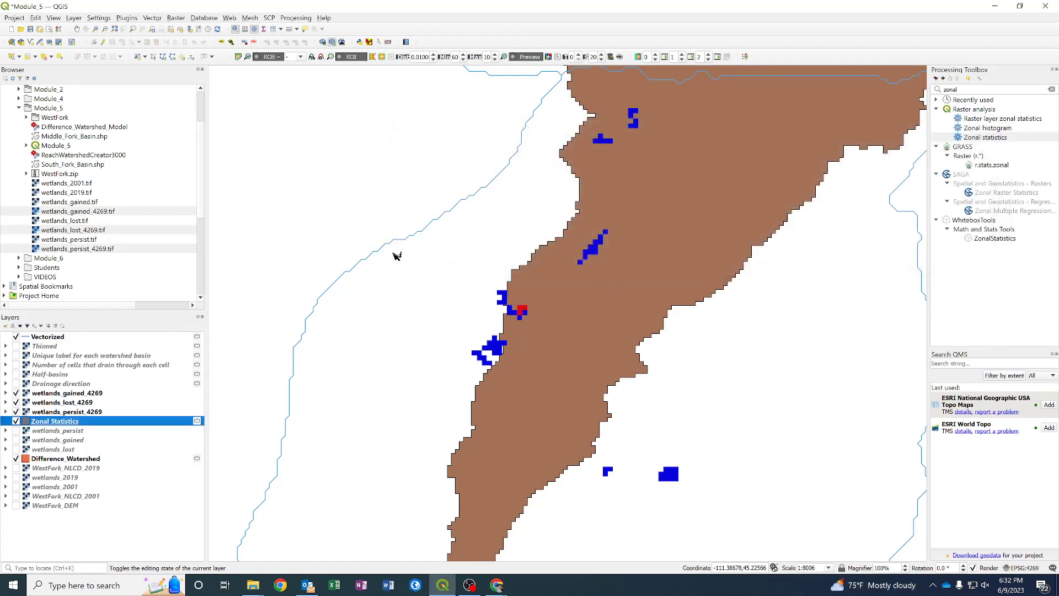
- Hide the Zonal Statistics and Difference_Watershed layers and show WestFork_DEM beneath the wetlands and streams
left_click(16, 421)
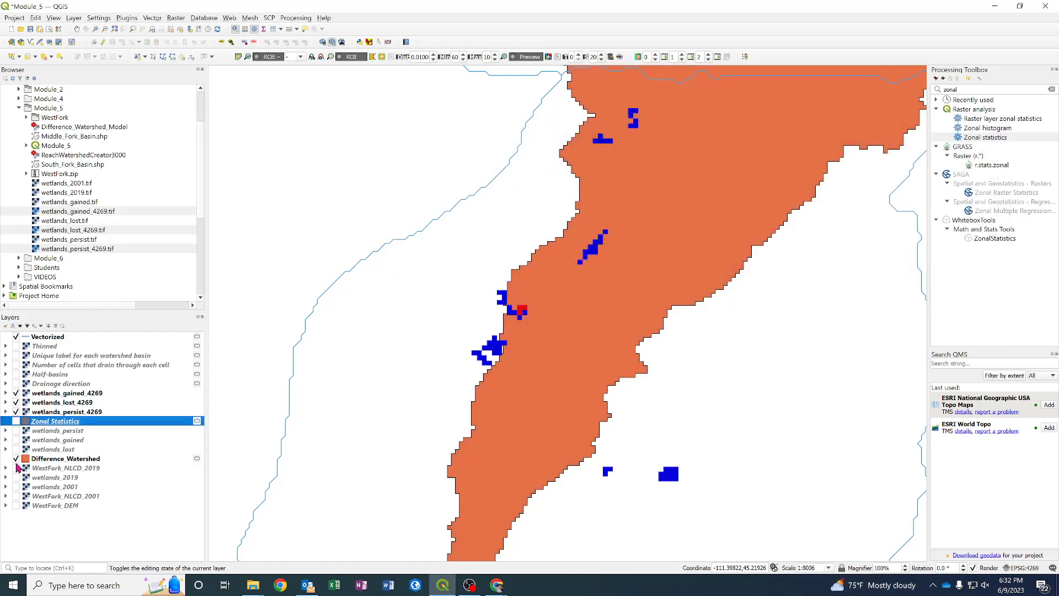
left_click(16, 459)
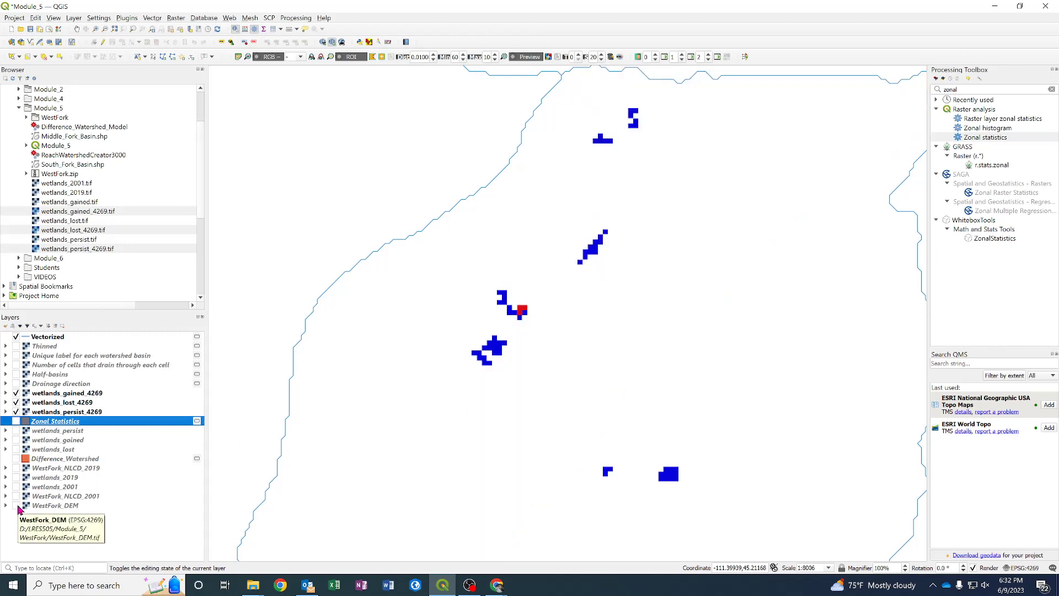
left_click(16, 505)
left_click(16, 505)
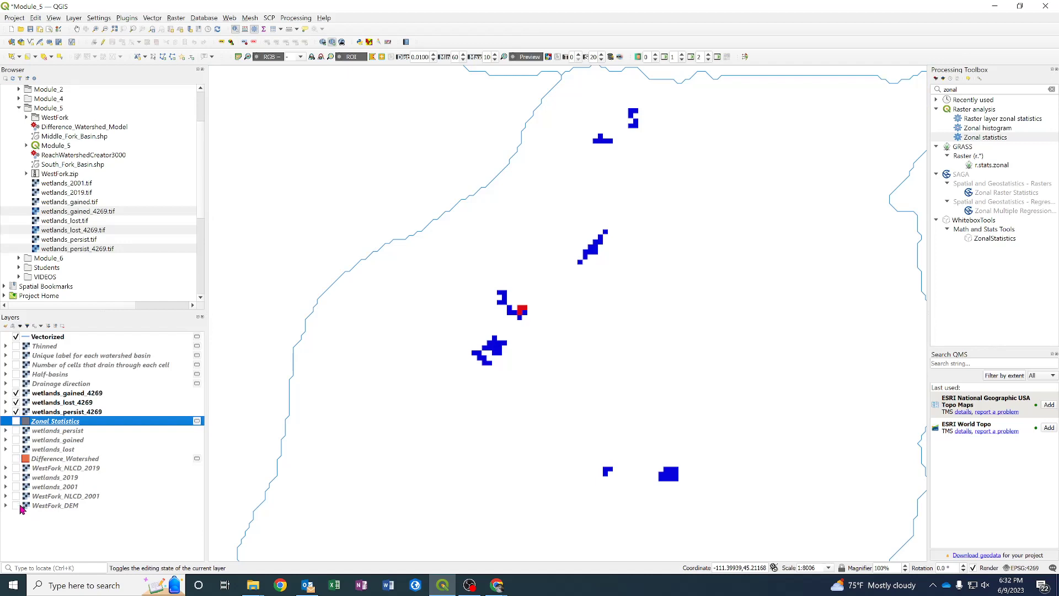
left_click(19, 506)
- Examine where the wetland cells and streams lie on the WestFork_DEM terrain, and hide the DEM
scroll(390, 444, "down", 3)
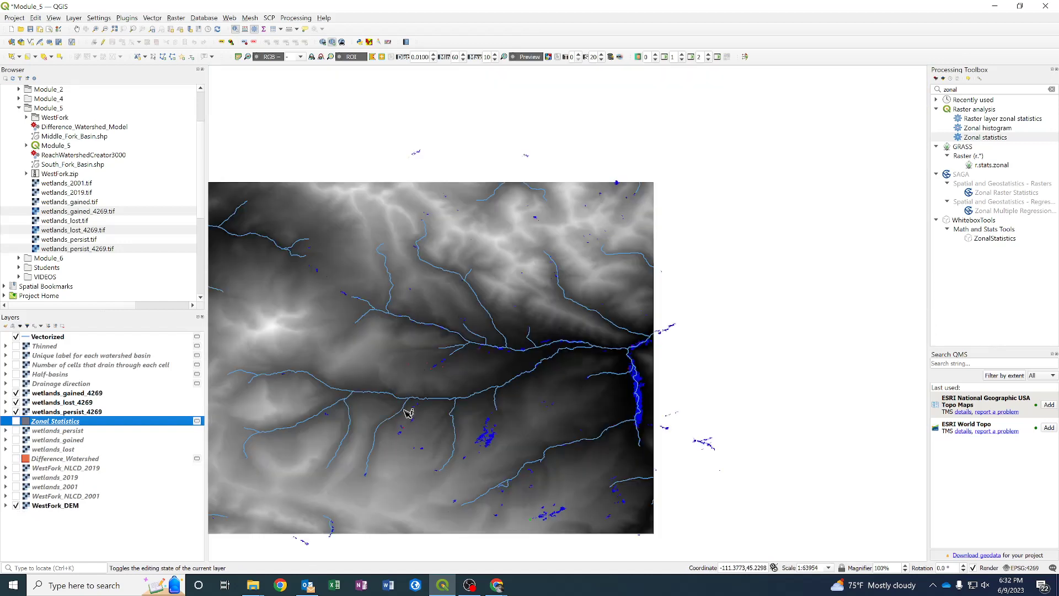
mouse_move(407, 412)
left_mouse_down()
mouse_move(429, 397)
mouse_move(640, 374)
left_mouse_up()
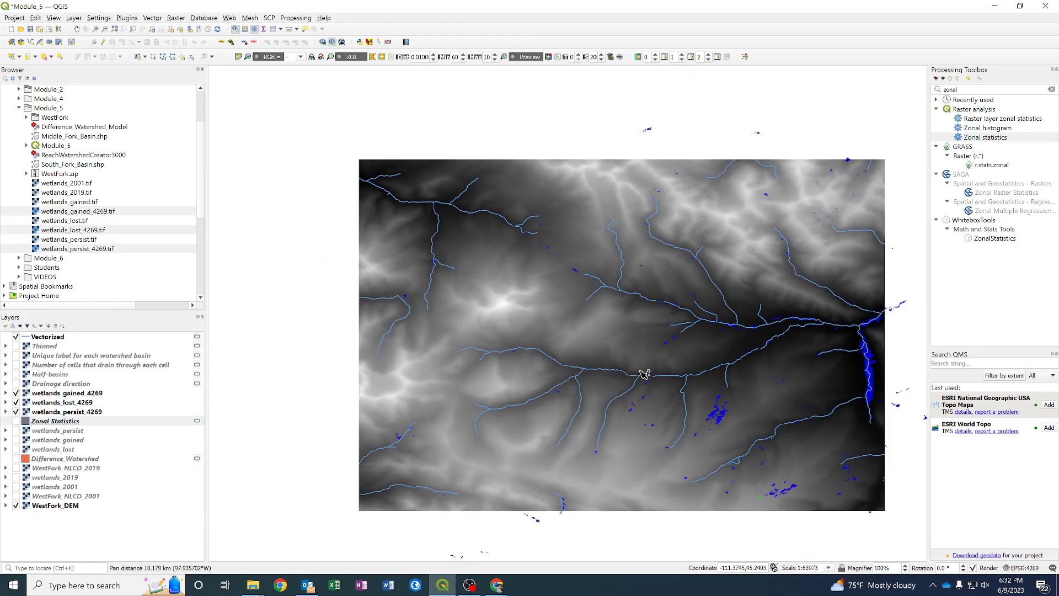
scroll(726, 360, "up", 1)
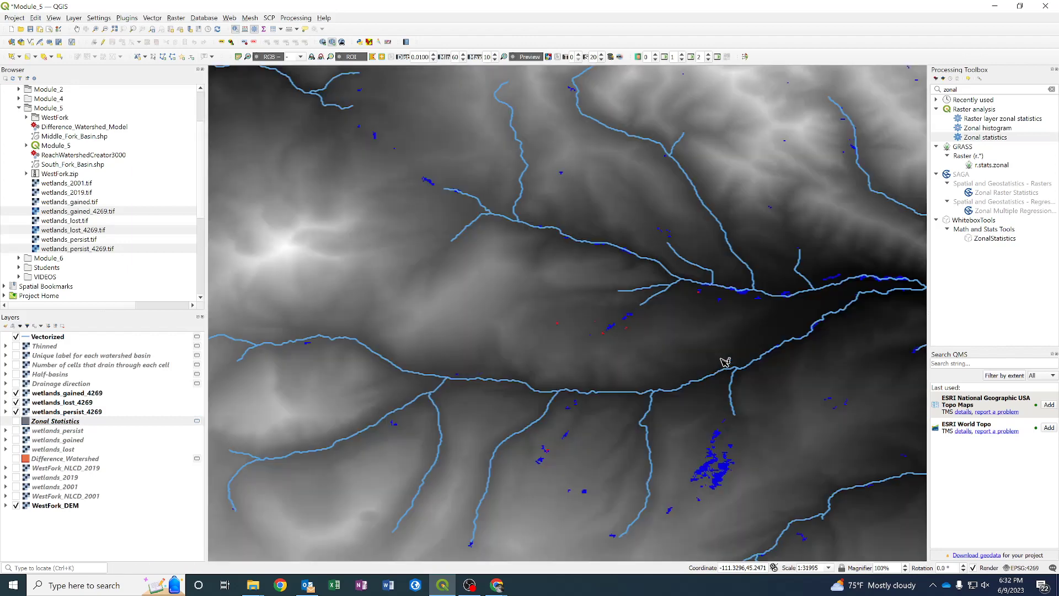
left_click_drag(710, 357, 550, 331)
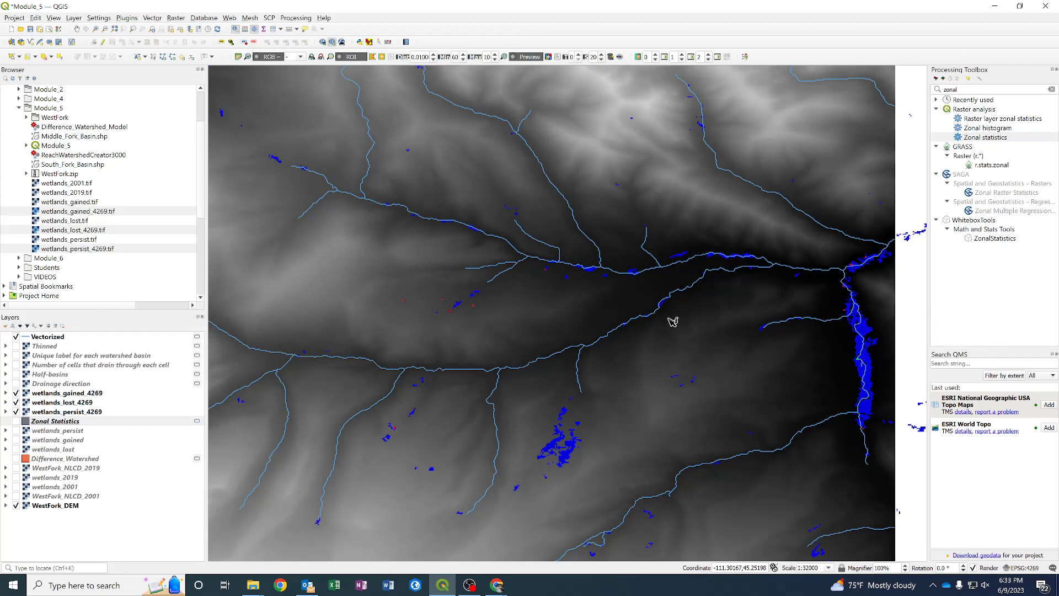
left_click(16, 506)
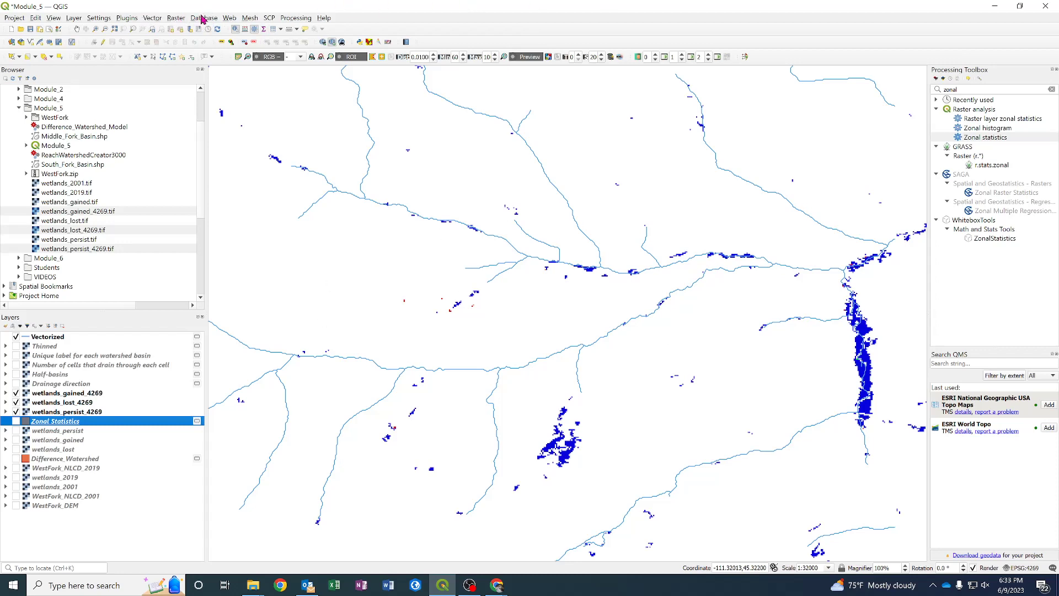
- Add the OSM Standard basemap from QuickMapServices to the project beneath the wetland and stream layers
left_click(229, 18)
mouse_move(264, 39)
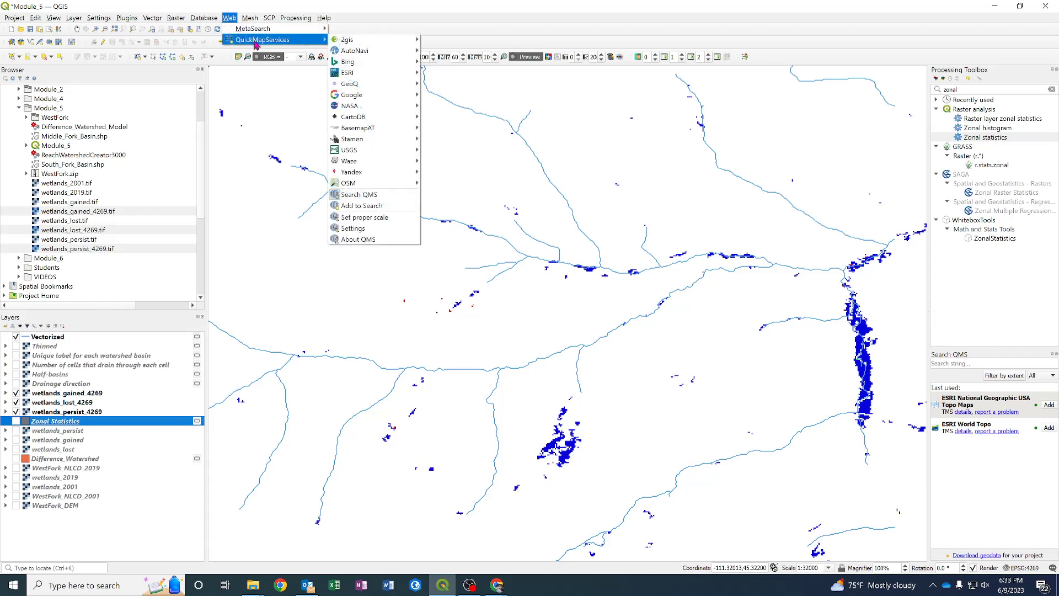
mouse_move(397, 184)
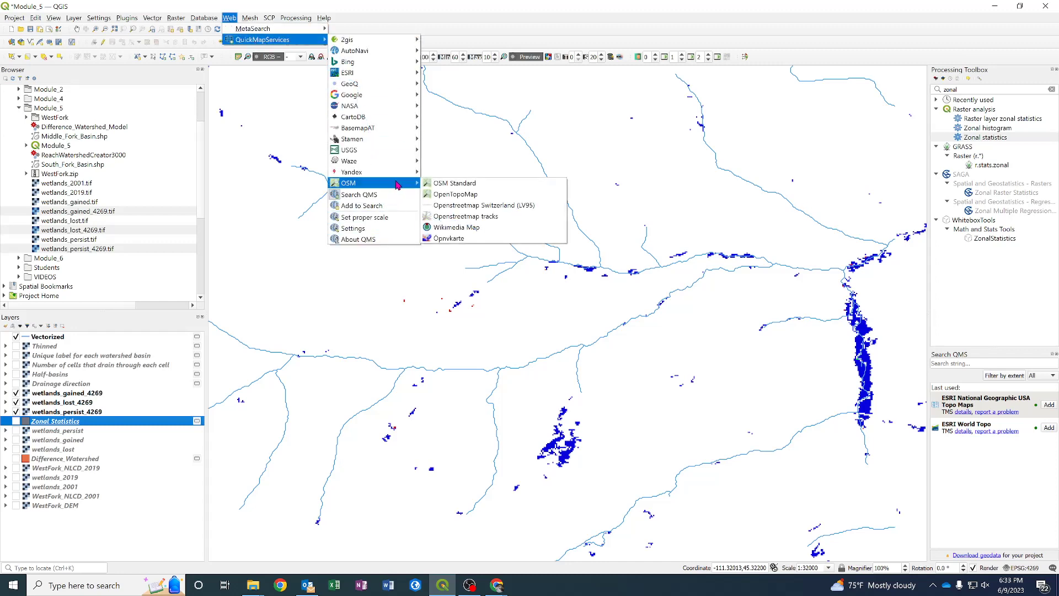
left_click(464, 184)
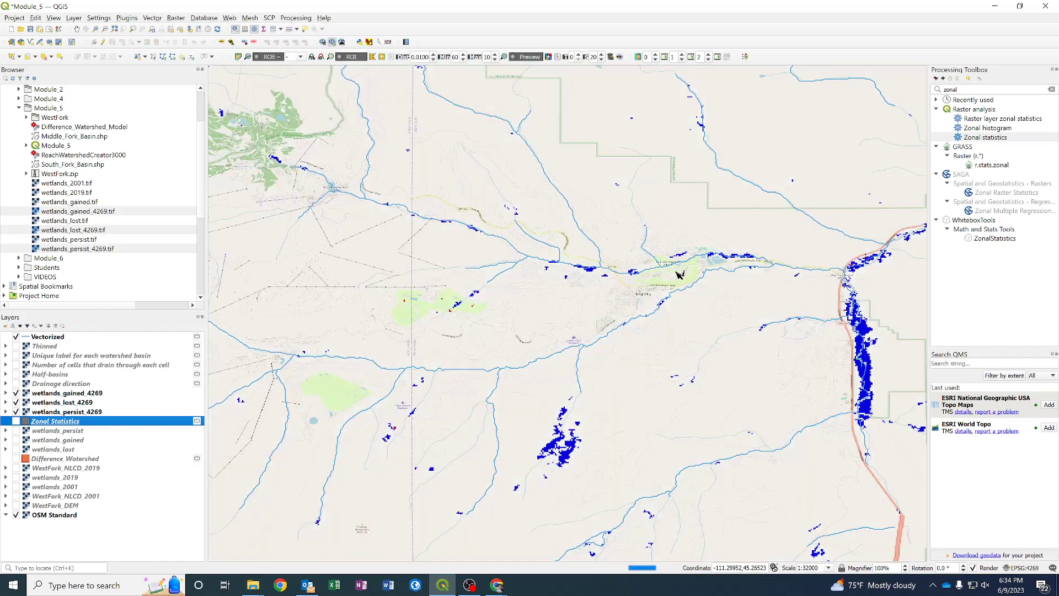
- Inspect the wetlands and streams around Big Sky, comparing the Vectorized streams with the basemap by hiding and reshowing them
scroll(680, 276, "up", 2)
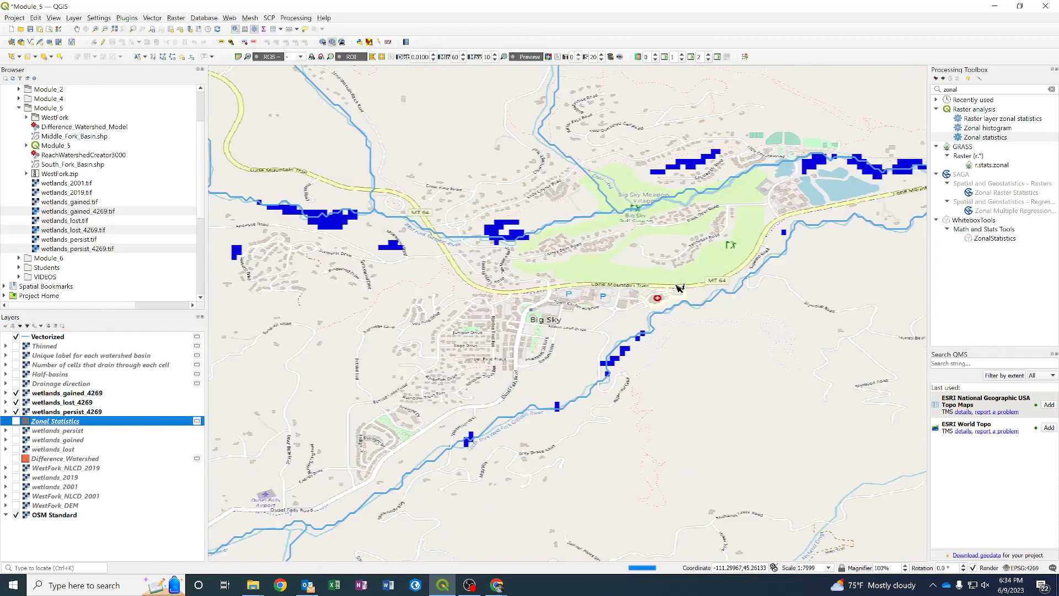
scroll(690, 255, "down", 1)
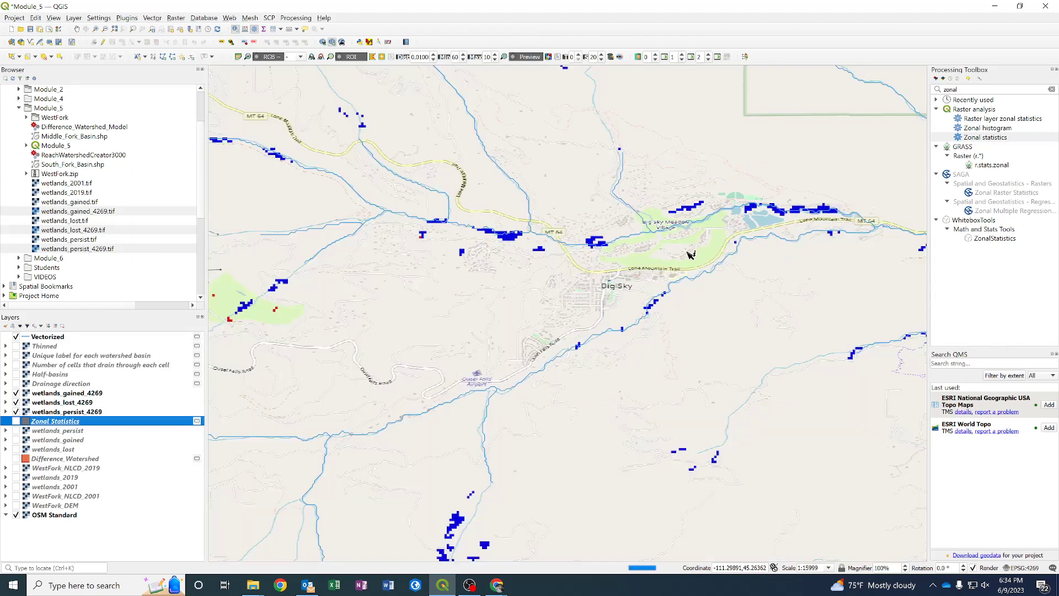
left_click_drag(691, 255, 639, 264)
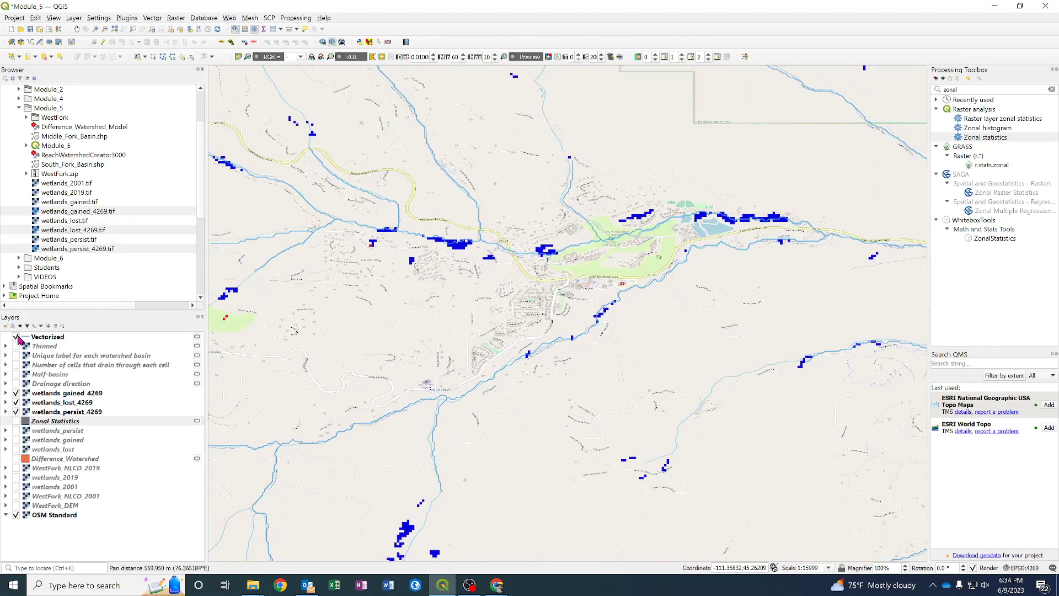
left_click(17, 337)
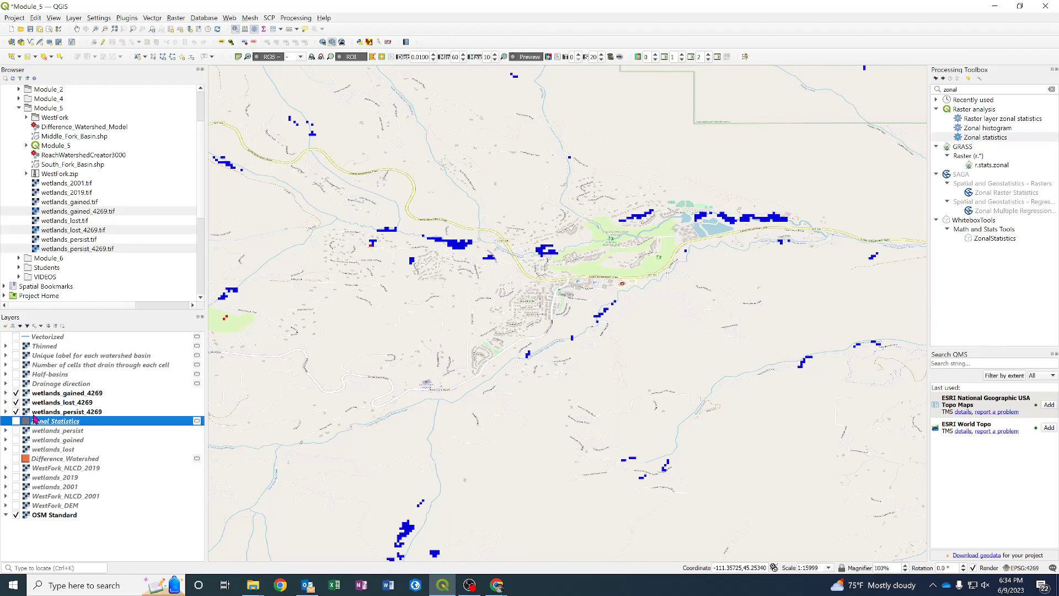
left_click(16, 336)
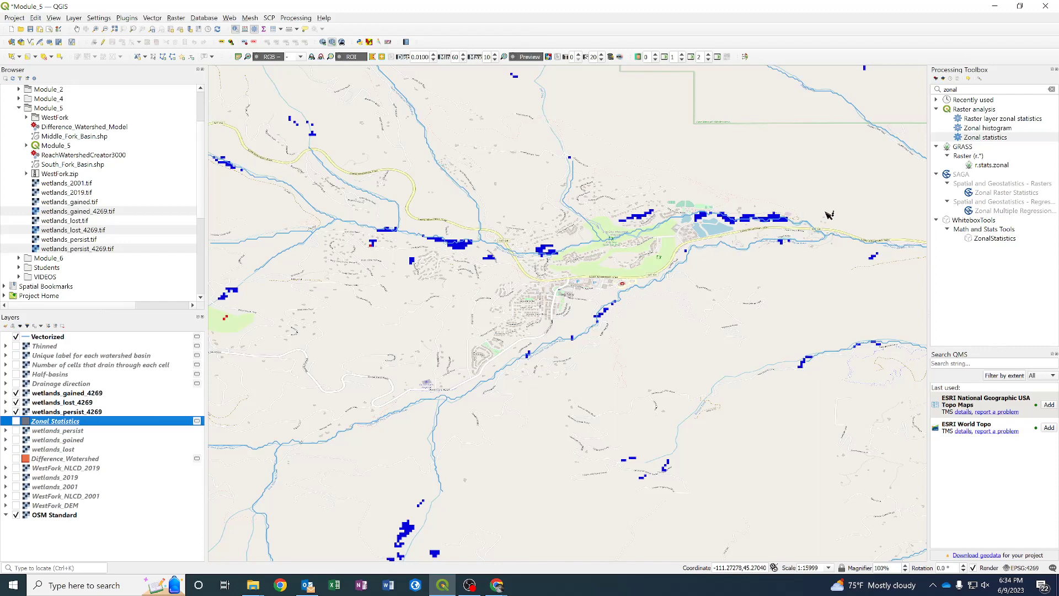
- Hide the three EPSG:4269 wetland layers and the Vectorized streams, clear the toolbox search, and show the Thinned stream raster
left_click(16, 392)
left_click(16, 402)
left_click(16, 411)
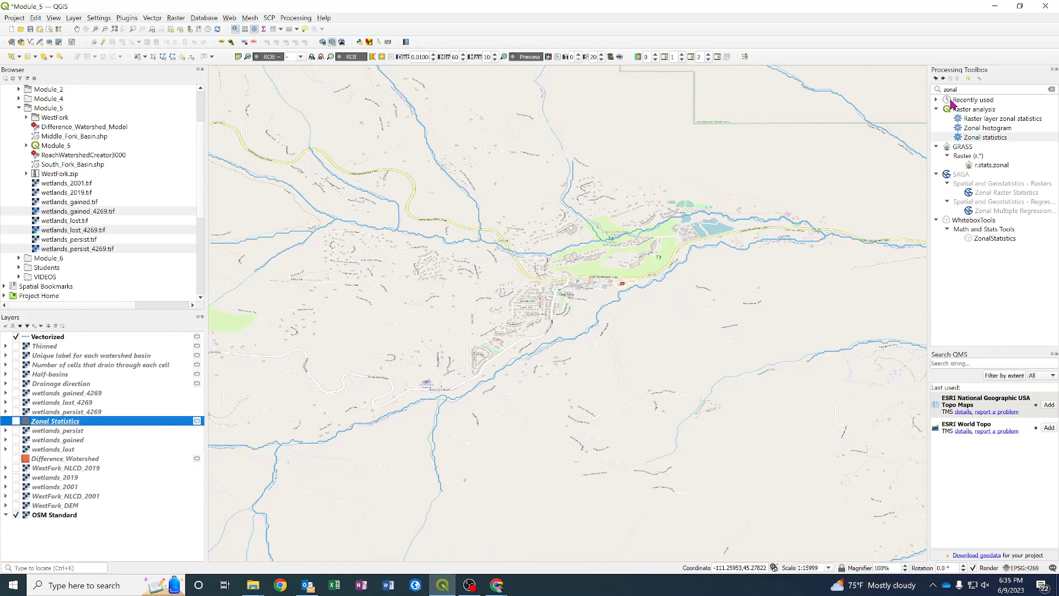
left_click(1052, 90)
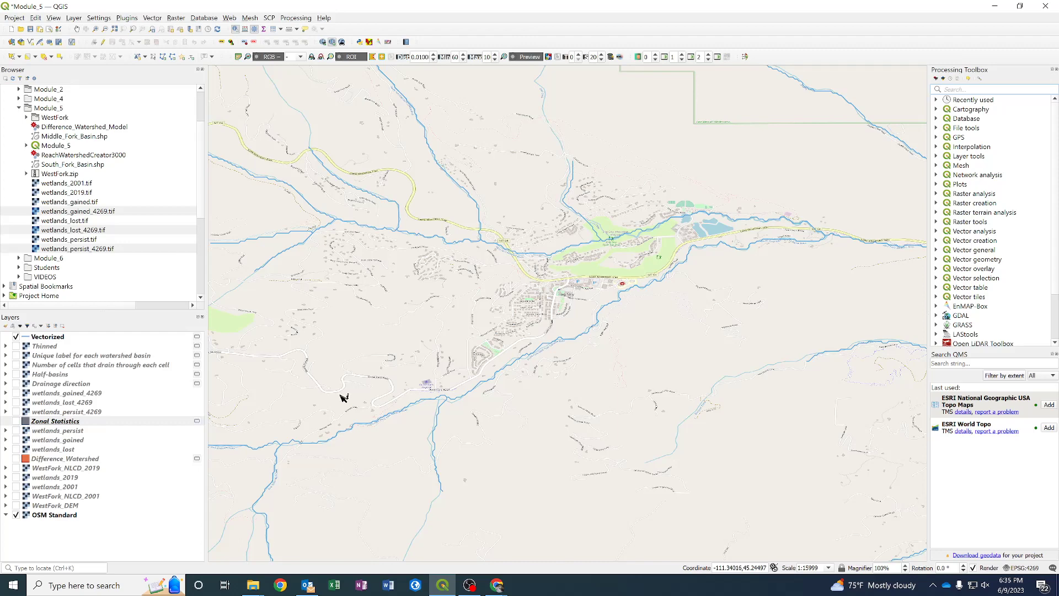
left_click(16, 337)
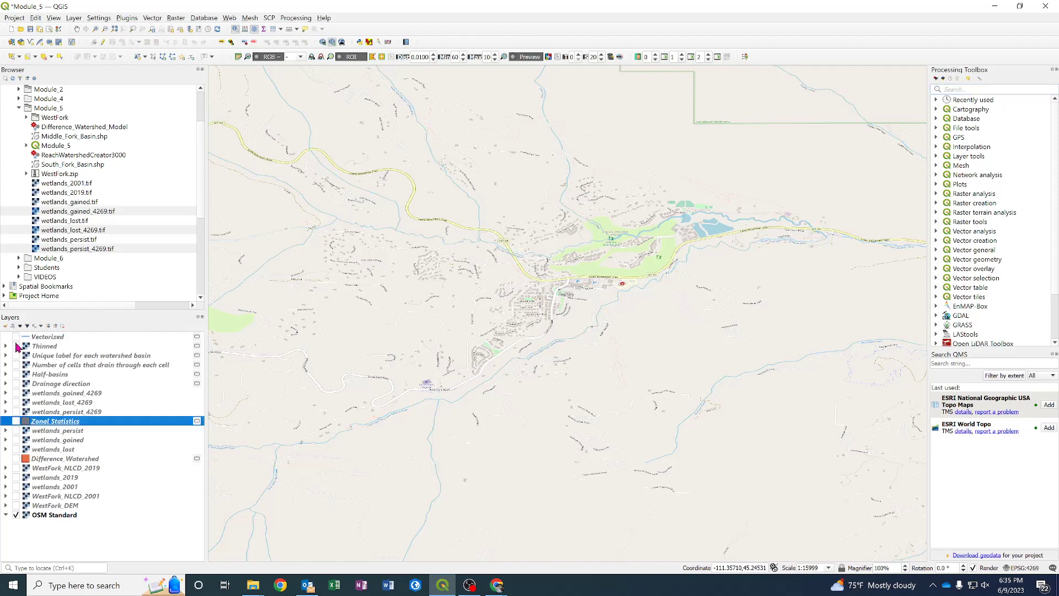
left_click(16, 346)
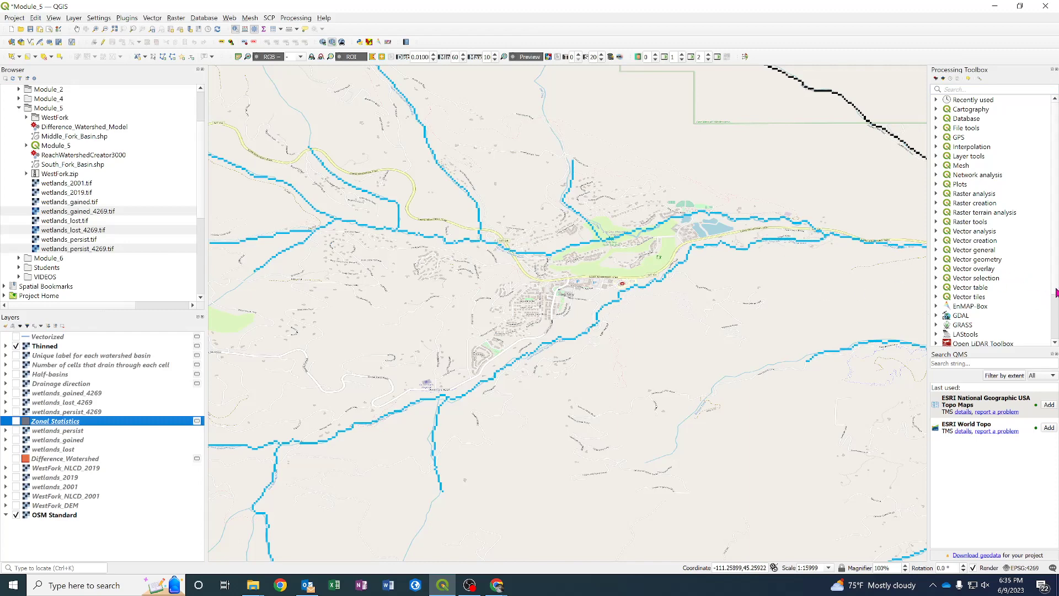
- Open the Difference Watershed Model from the project models and set its Flow Direction to Drainage direction [EPSG:4269]
left_click_drag(1056, 293, 1056, 337)
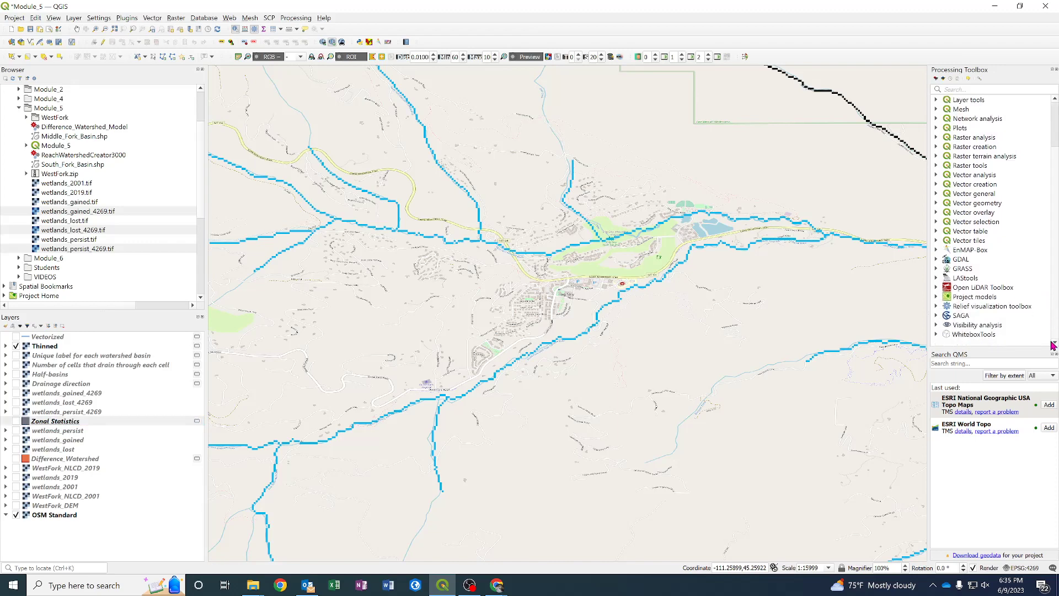
left_click(937, 298)
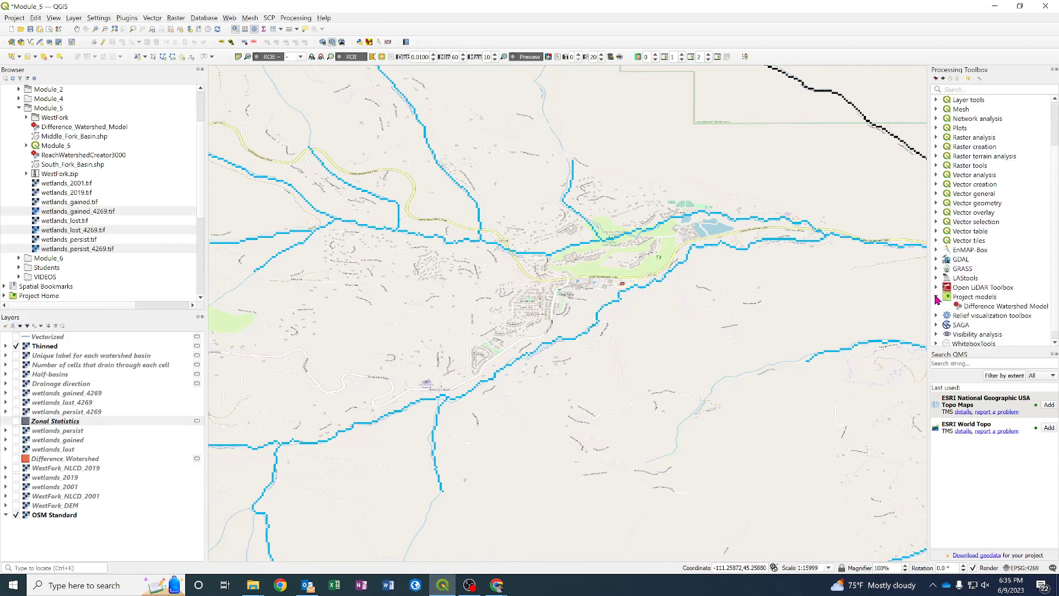
double_click(978, 307)
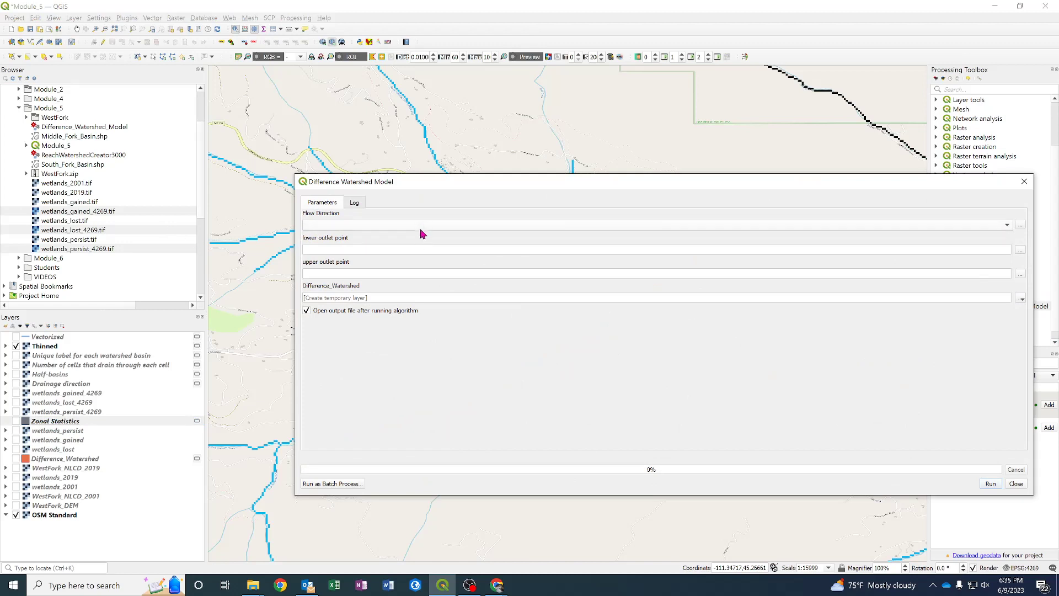
left_click(422, 226)
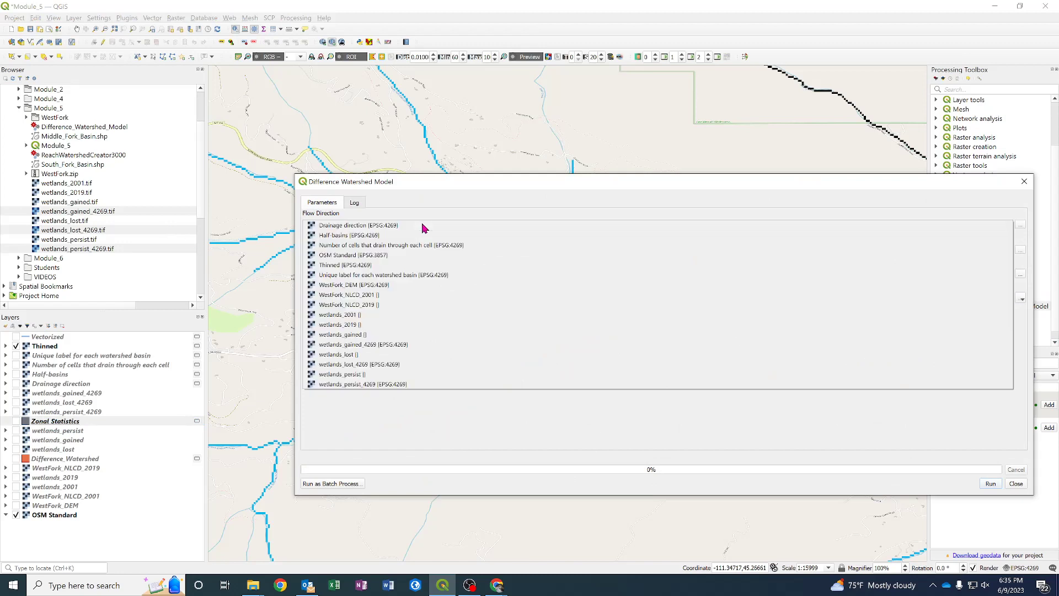
left_click(322, 227)
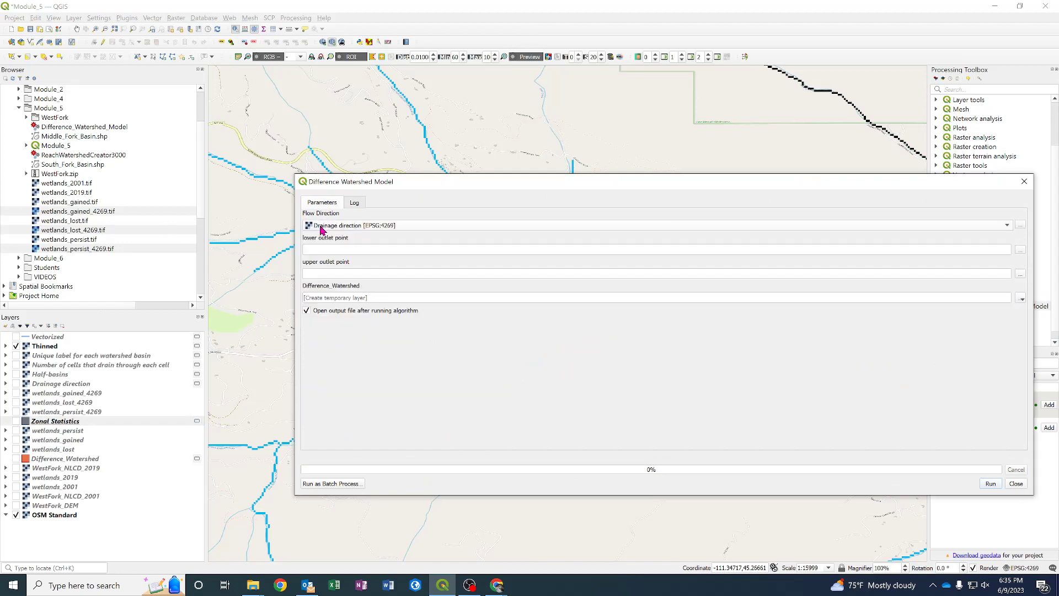
- Pick the lower outlet point at -111.273104,45.267459 on the northern Thinned stream branch, just upstream of the South Fork confluence
left_click(1021, 253)
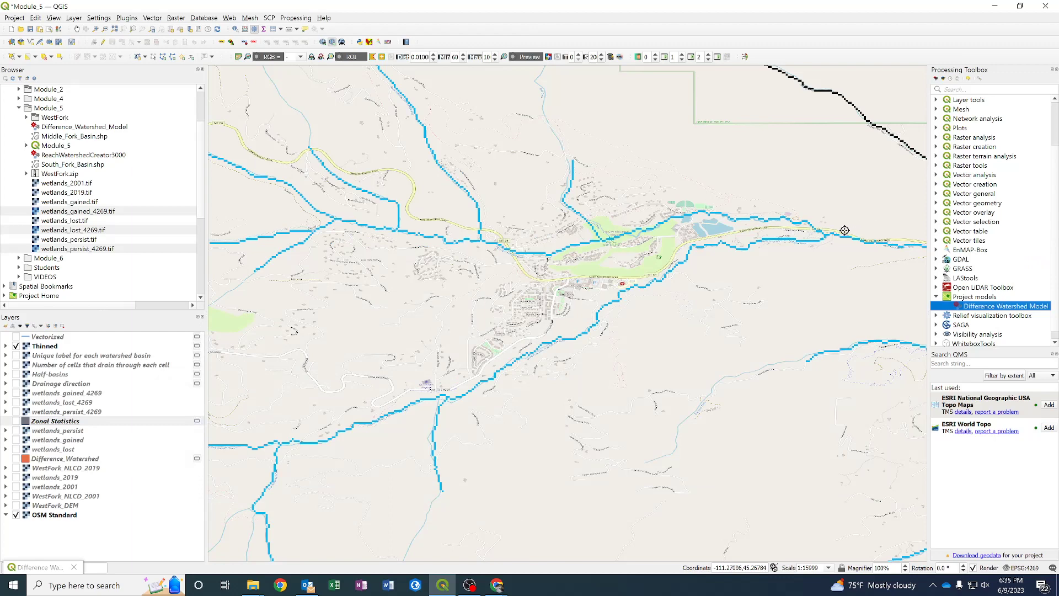
scroll(831, 231, "up", 3)
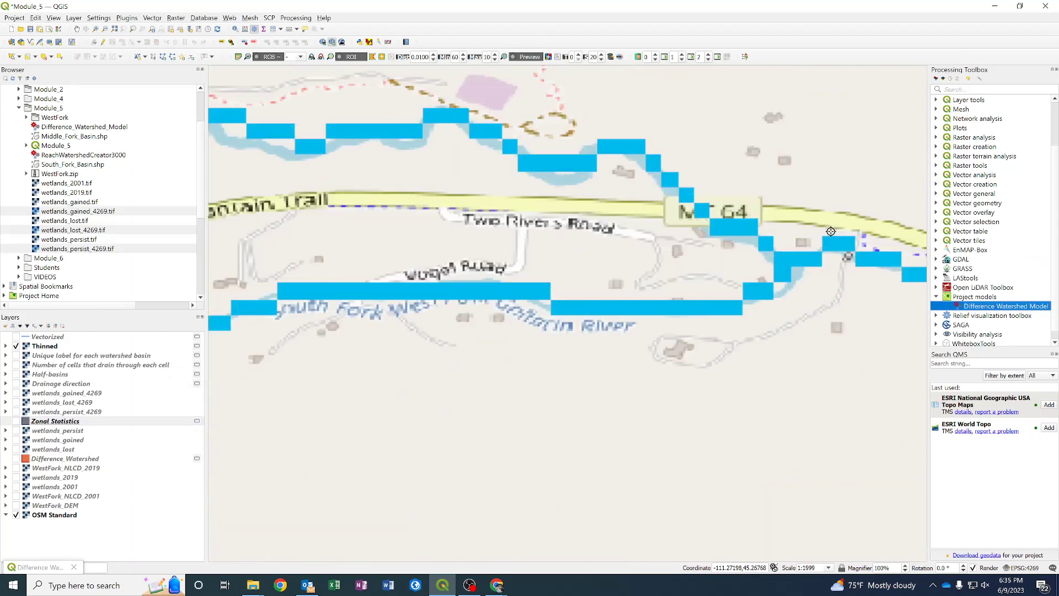
left_click(767, 245)
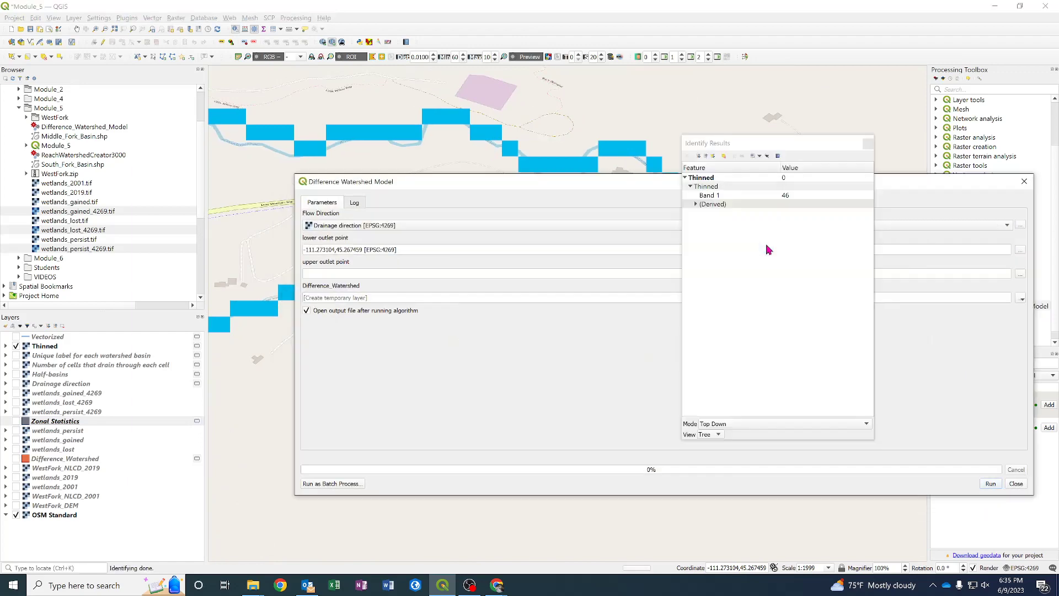
left_click(868, 144)
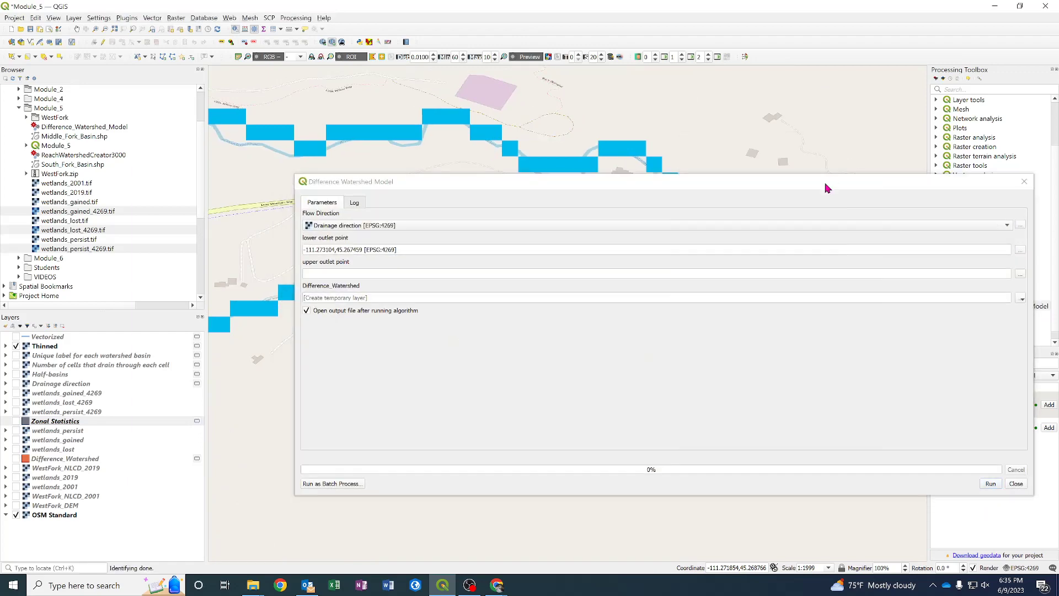
- Pick the upper outlet point at -111.320362,45.266339 on the Thinned stream cell just downstream of the tributary junction west of MT 64
left_click_drag(825, 183, 779, 181)
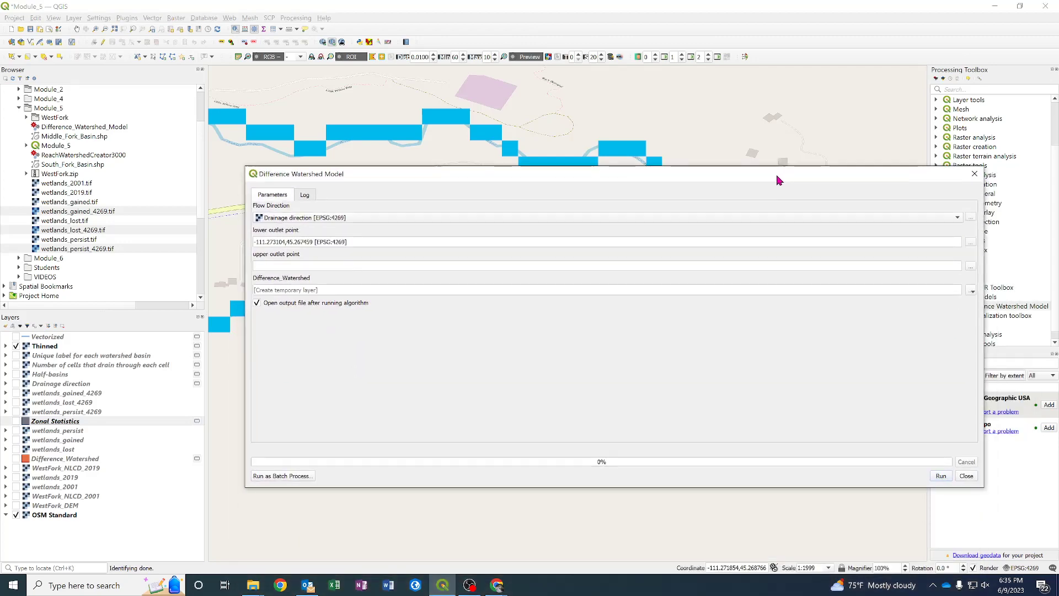
left_click(970, 266)
scroll(779, 256, "down", 3)
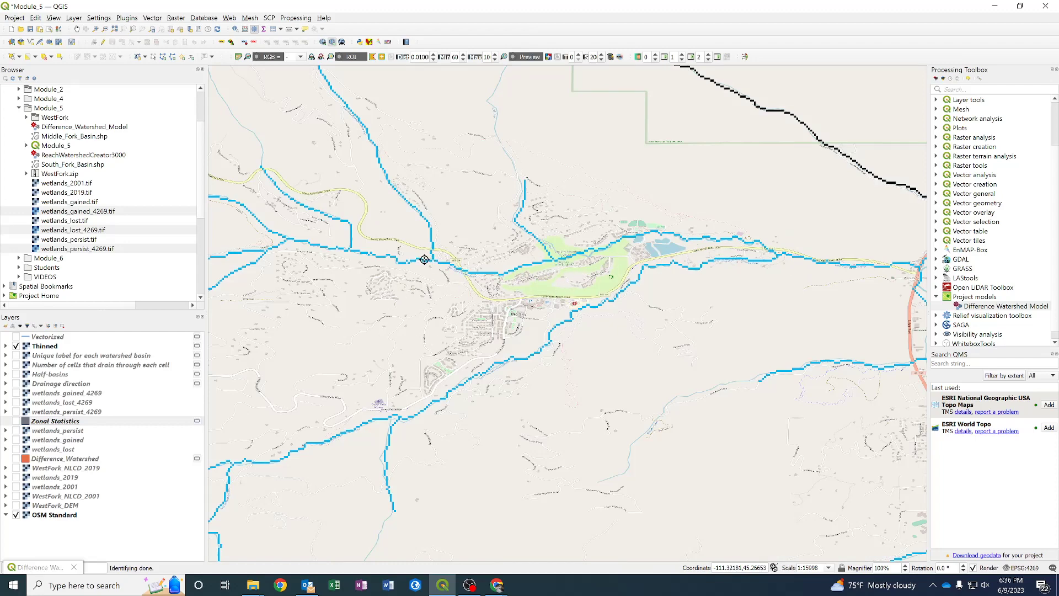
scroll(425, 260, "up", 3)
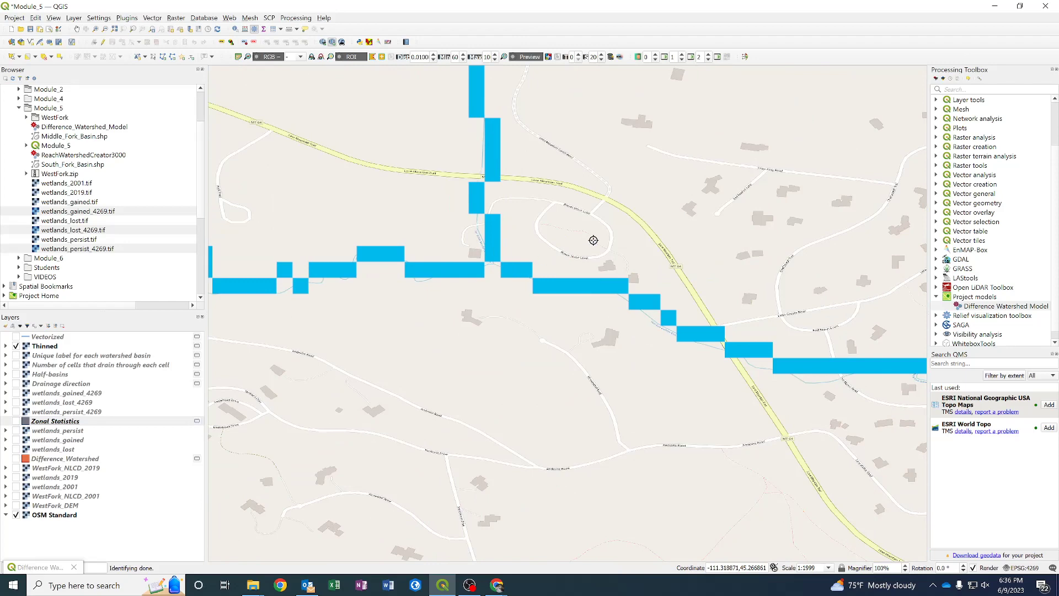
scroll(562, 234, "up", 1)
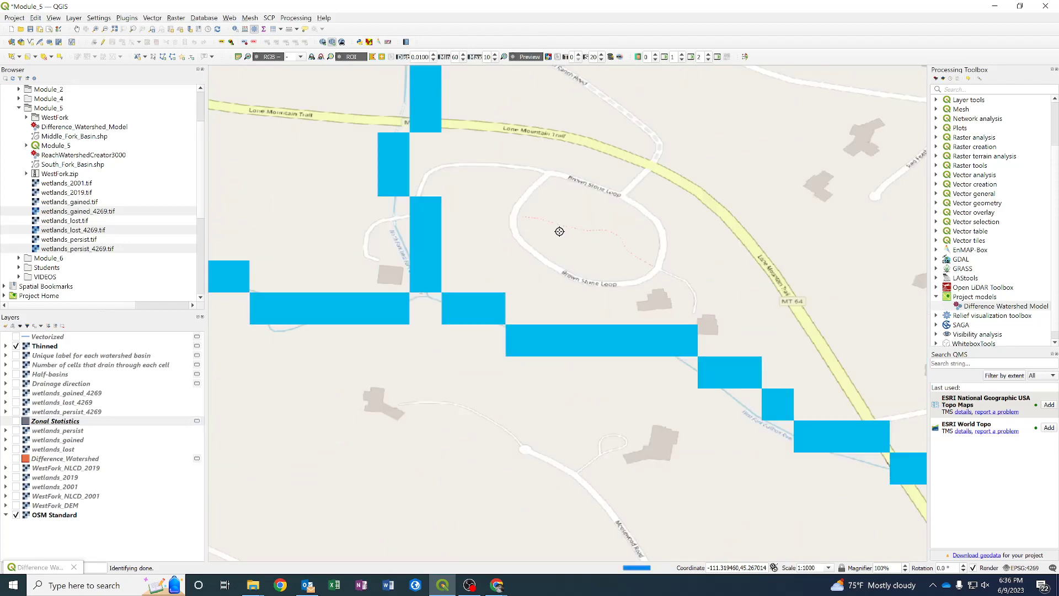
scroll(541, 238, "down", 1)
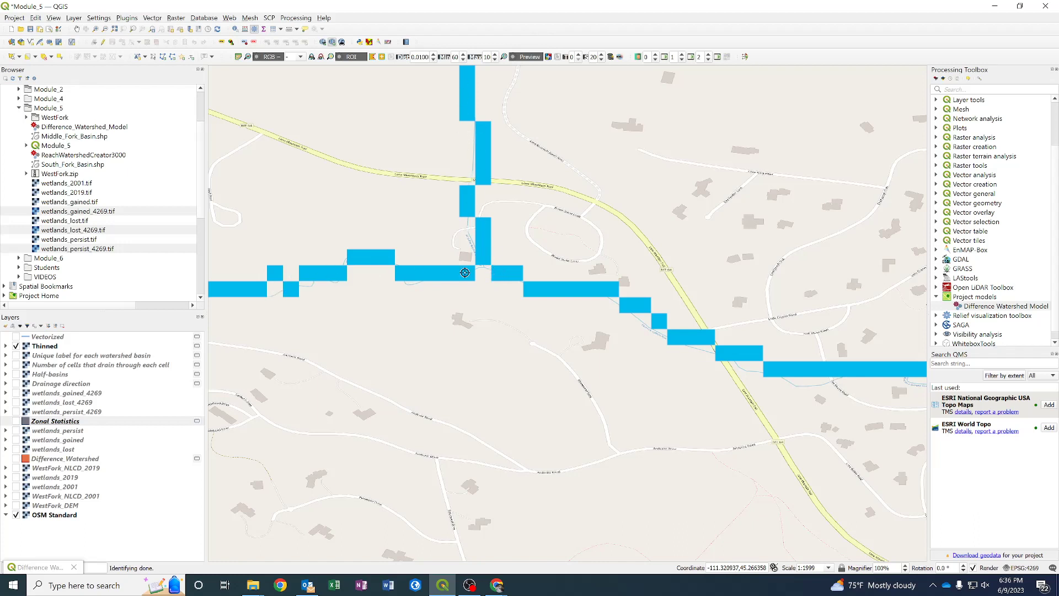
left_click(498, 274)
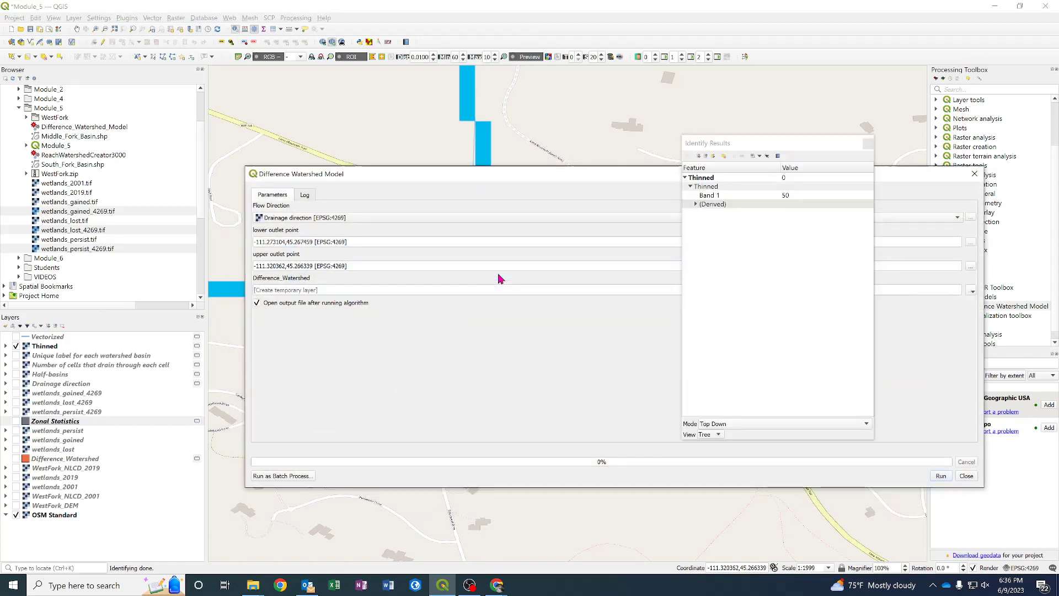
left_click(868, 143)
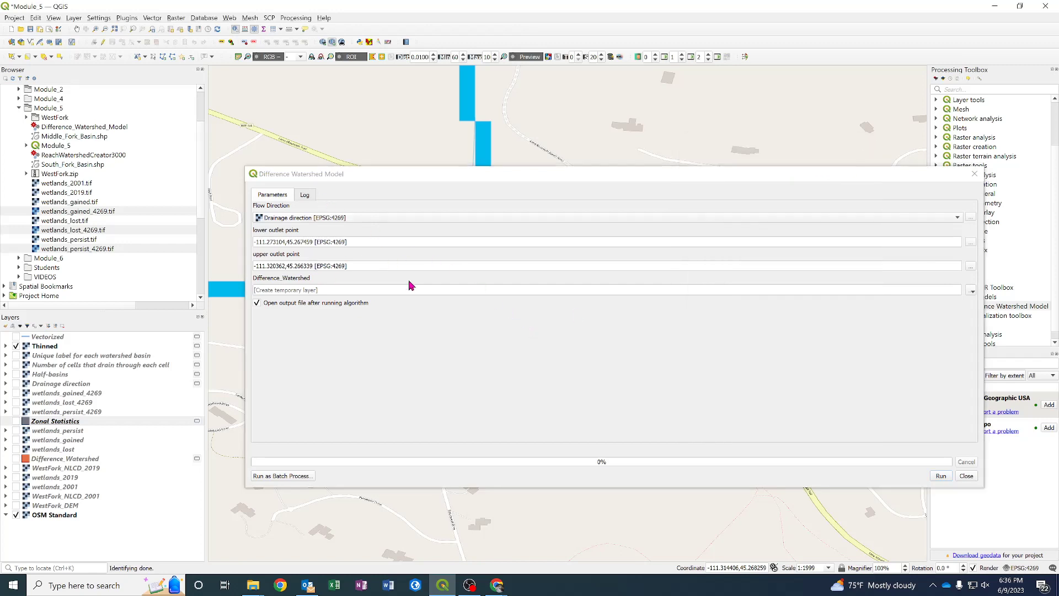
- Set the Difference_Watershed output to Middle_Fork_Basin.shp in Module_5, replacing the existing file, and run the model
left_click(972, 291)
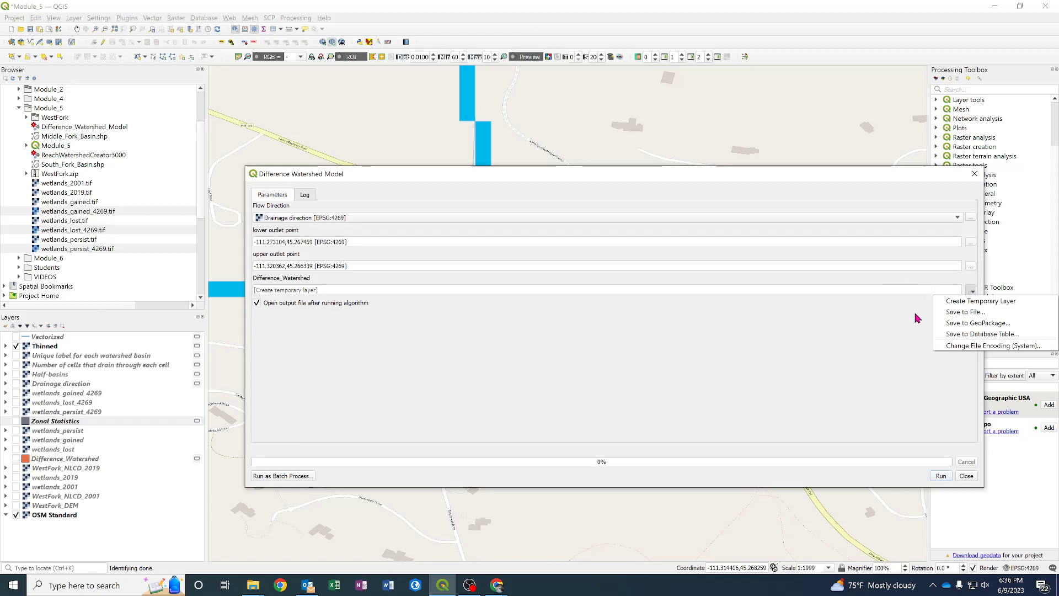
left_click(982, 314)
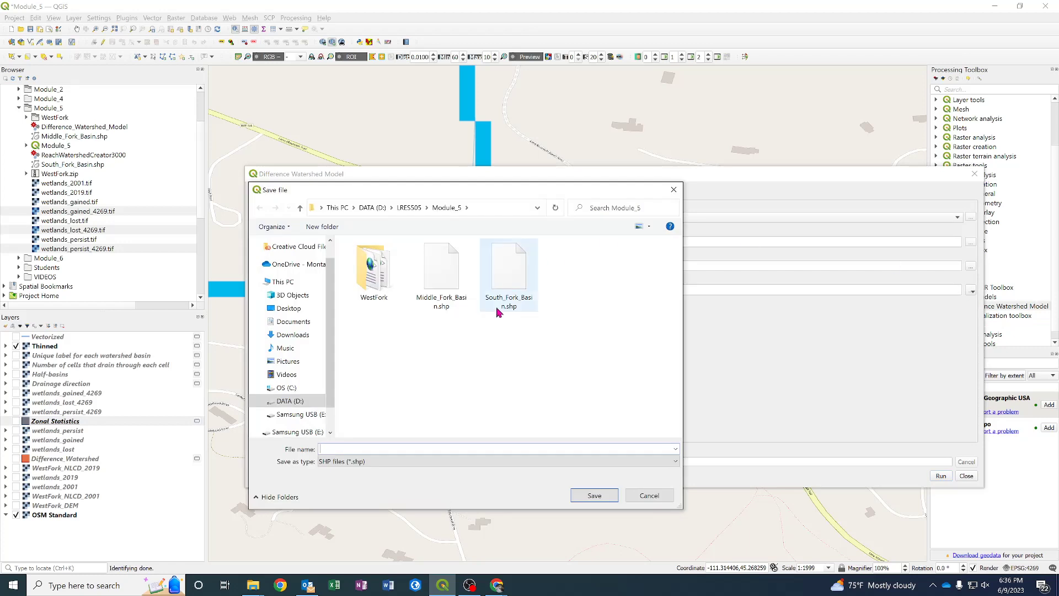
left_click(446, 272)
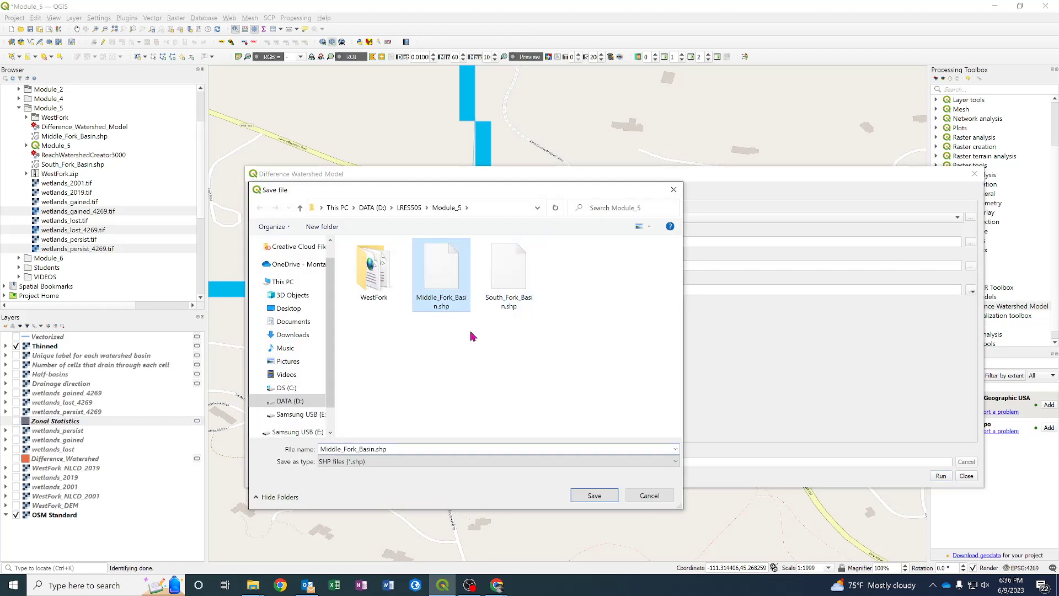
left_click(609, 501)
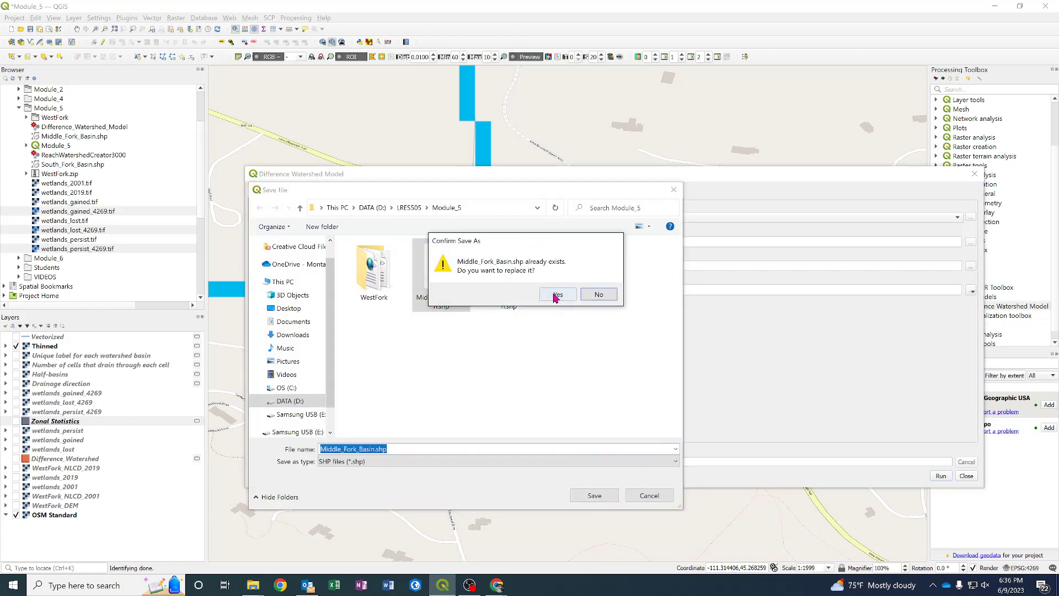
left_click(552, 294)
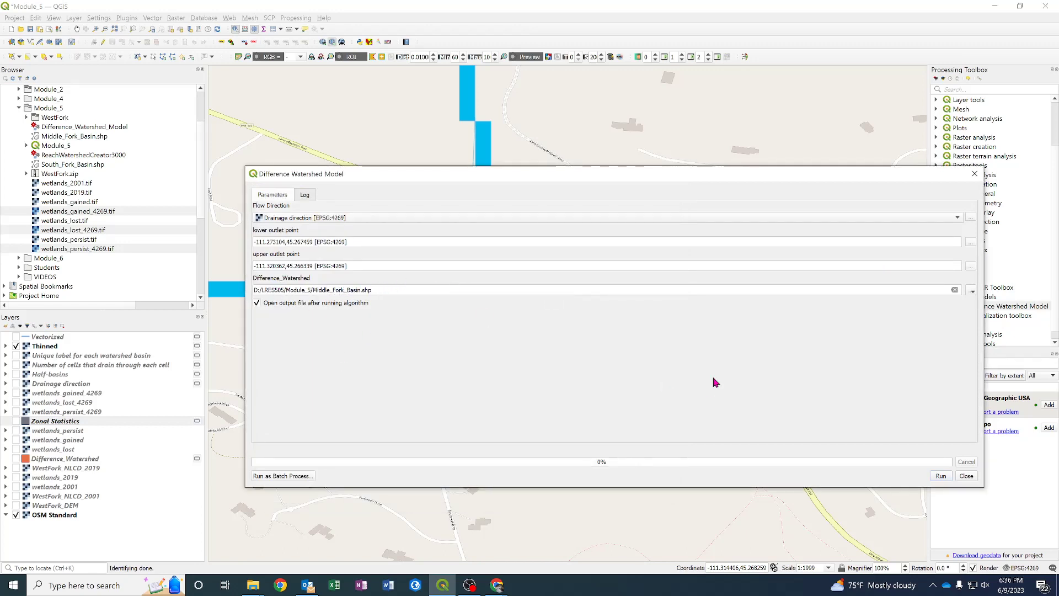
left_click(941, 476)
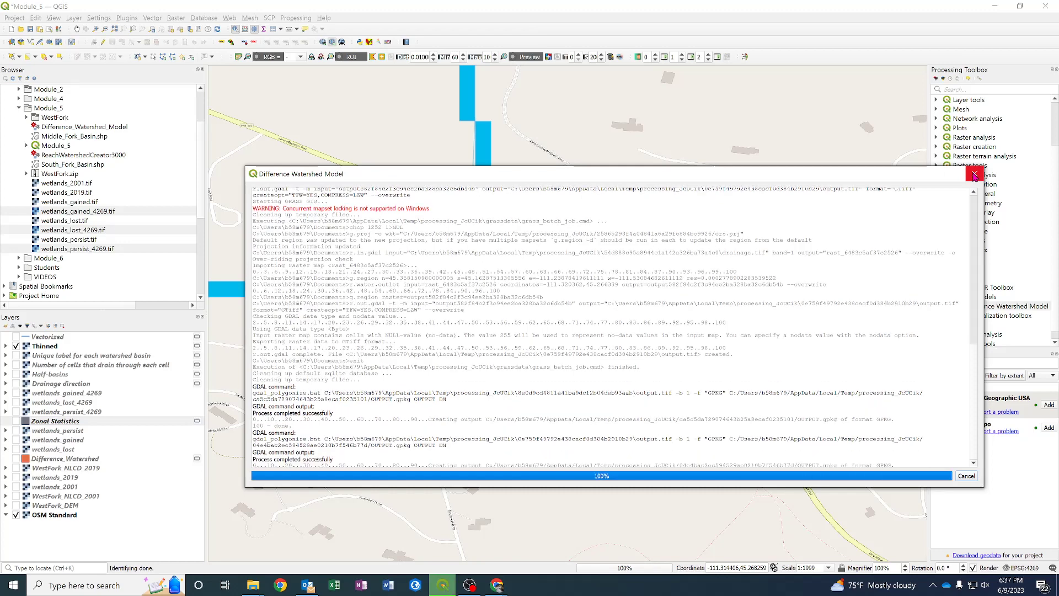
left_click(975, 175)
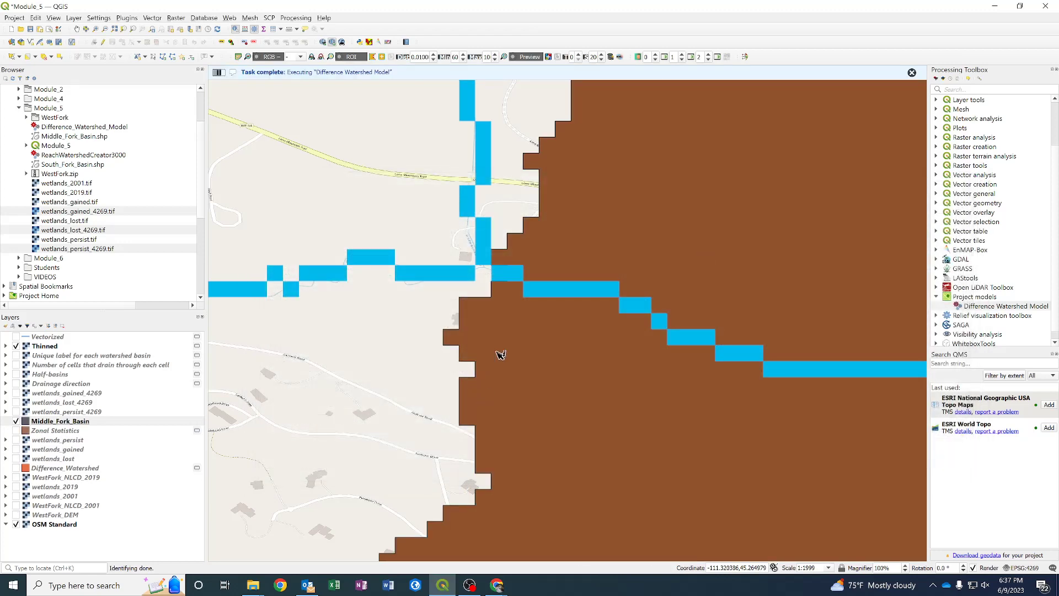
- Open the Difference Watershed Model again from the project models and set its Flow Direction to Drainage direction [EPSG:4269]
scroll(546, 338, "down", 3)
scroll(650, 300, "down", 1)
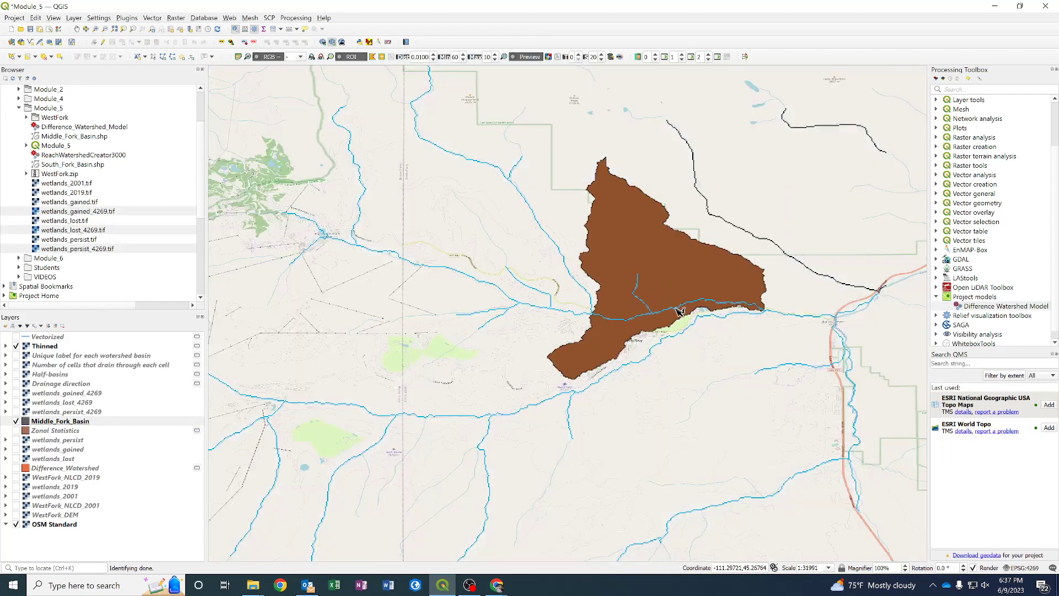
scroll(680, 312, "up", 1)
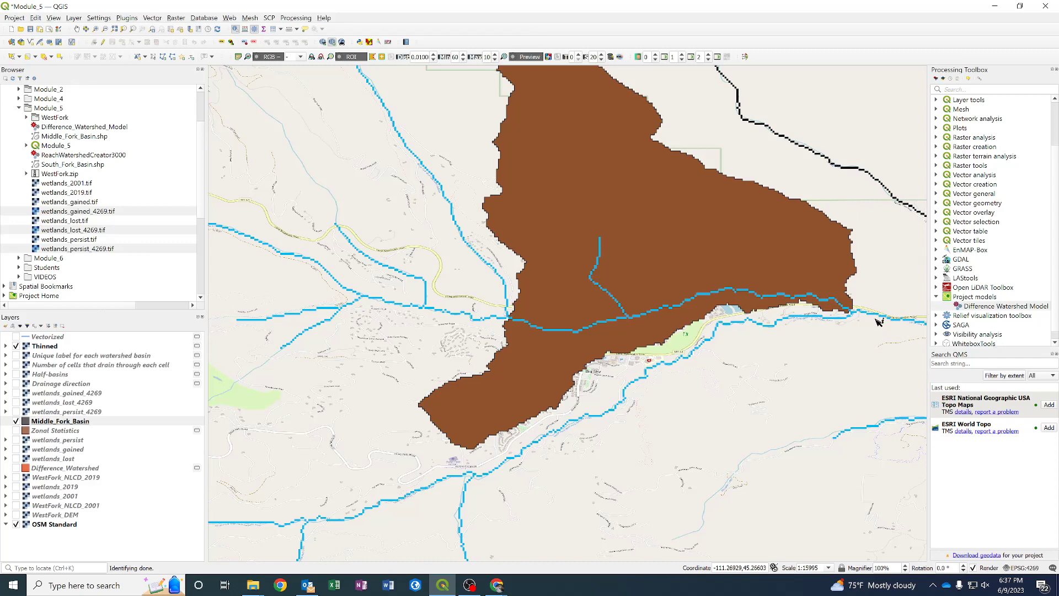
double_click(1002, 308)
left_click(426, 219)
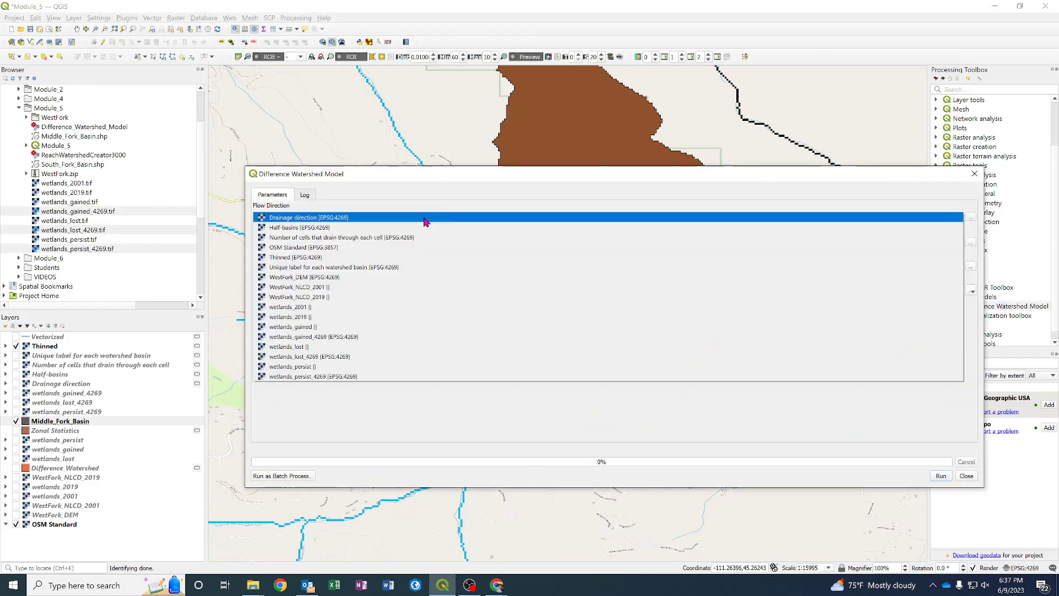
left_click(426, 218)
- Pick the lower outlet point at -111.273078,45.266602 on the southern Thinned stream branch, just upstream of the Middle Fork confluence
left_click(972, 243)
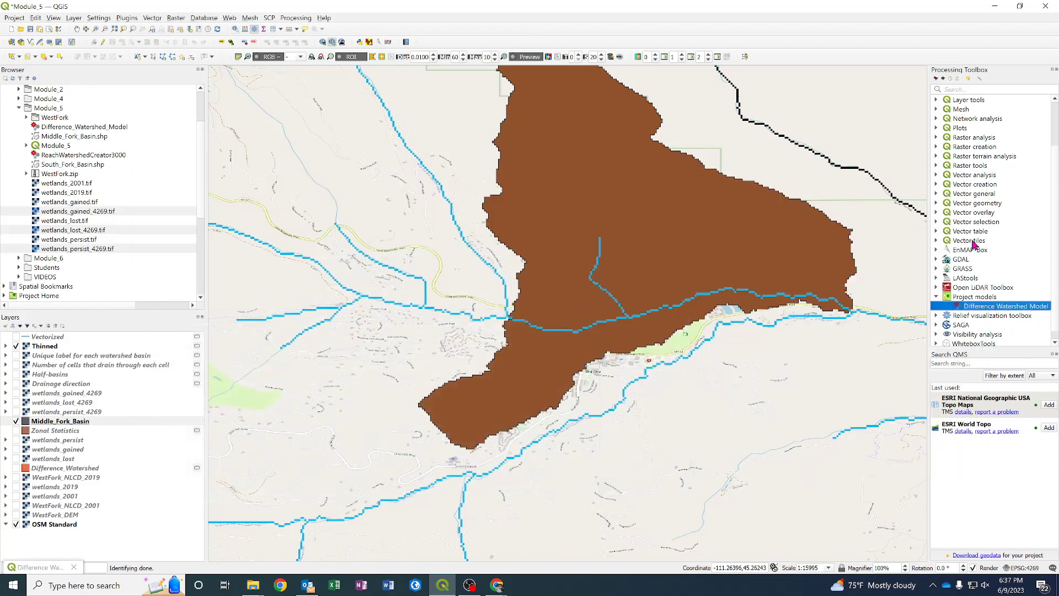
scroll(856, 320, "up", 3)
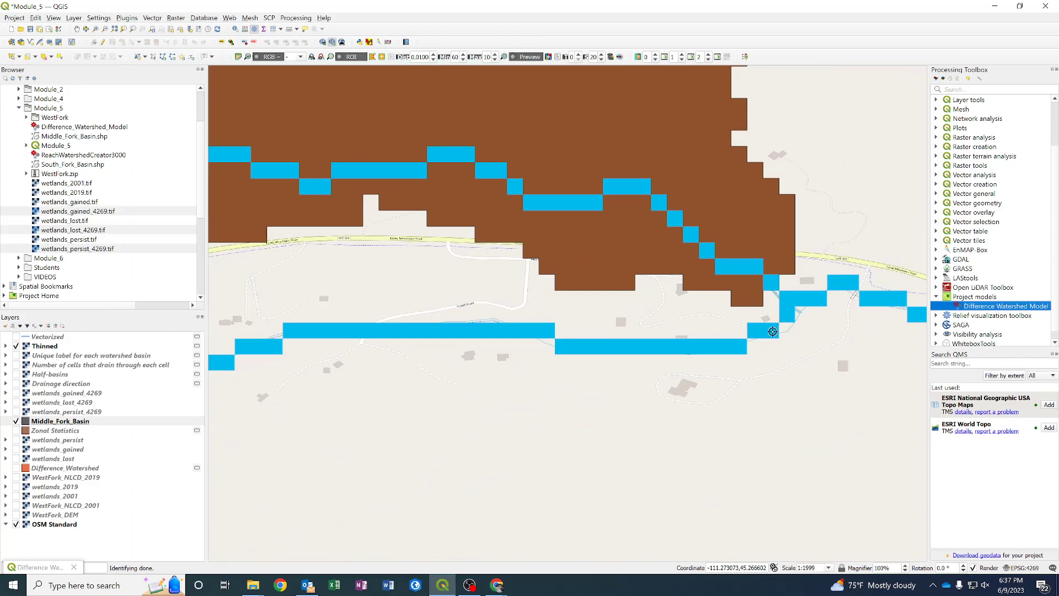
left_click(772, 332)
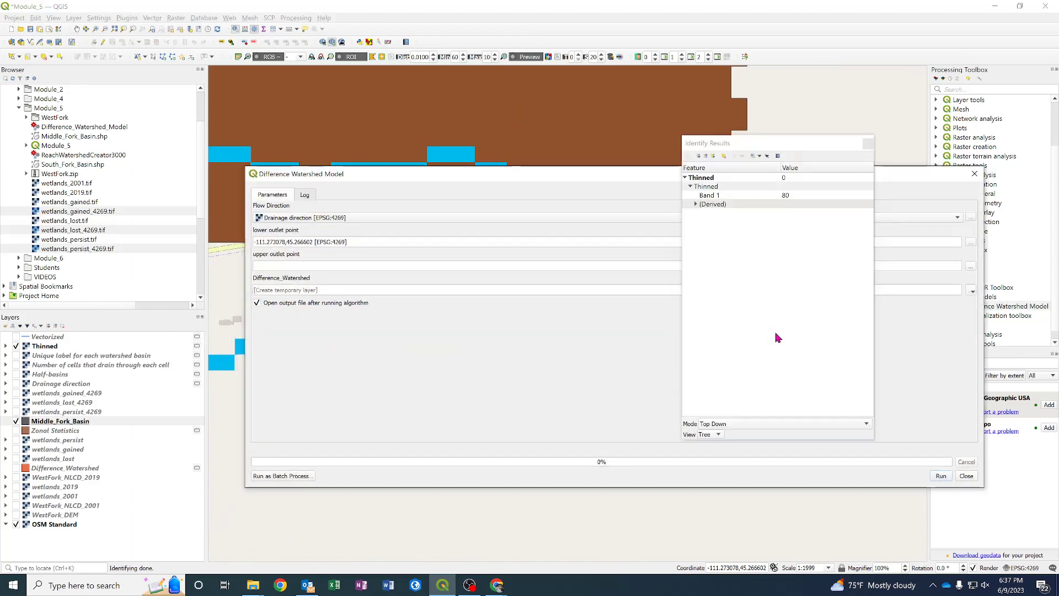
left_click(869, 143)
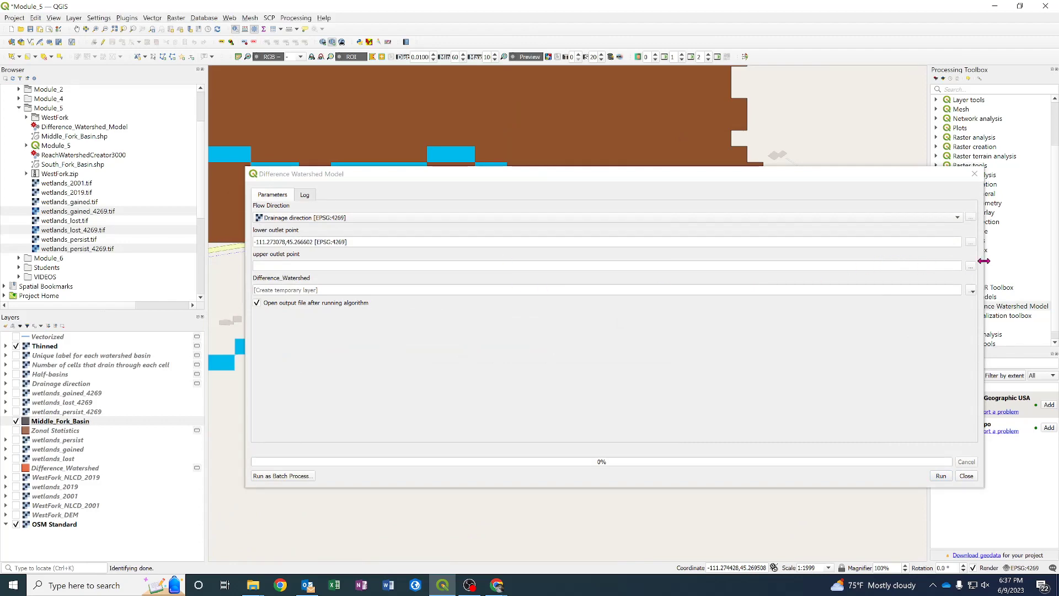
- Pick the upper outlet point at -111.324763,45.244408 on the South Fork Thinned stream, just downstream of the tributary junction near Ousel Falls Airport
left_click(971, 268)
scroll(853, 342, "down", 4)
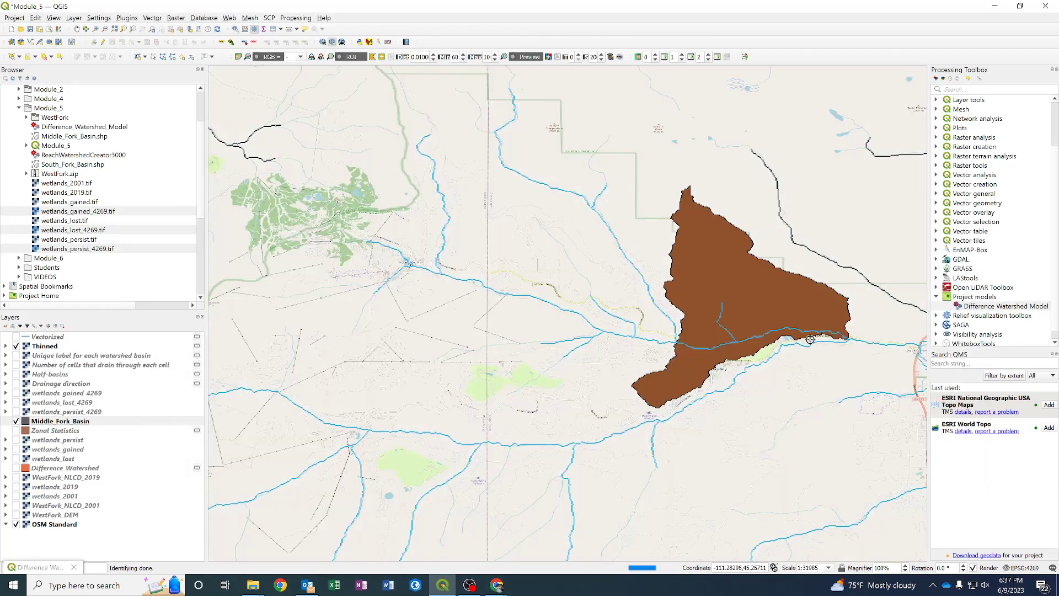
scroll(659, 424, "up", 1)
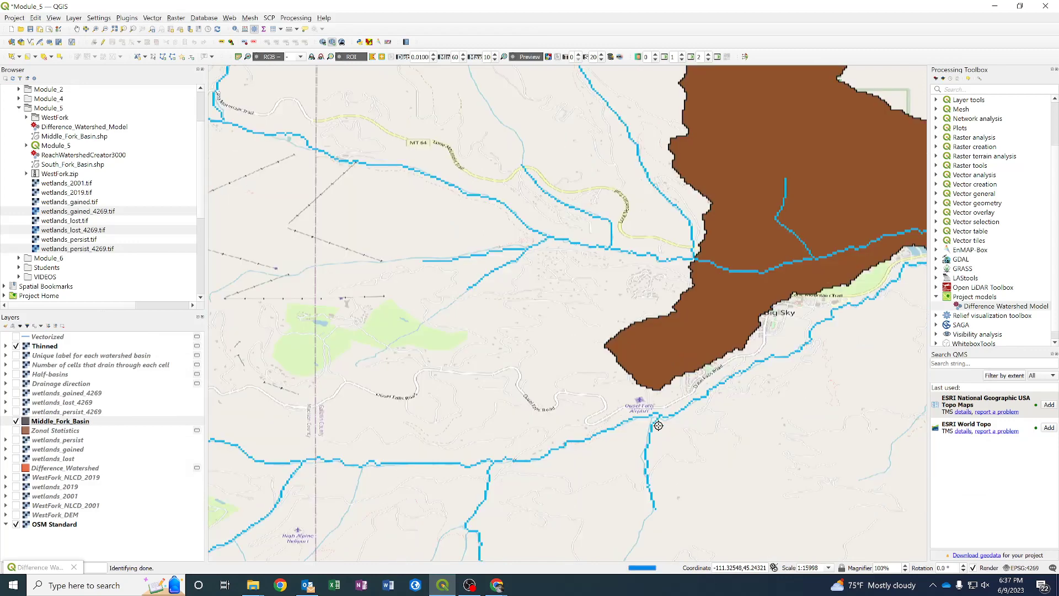
scroll(709, 388, "up", 2)
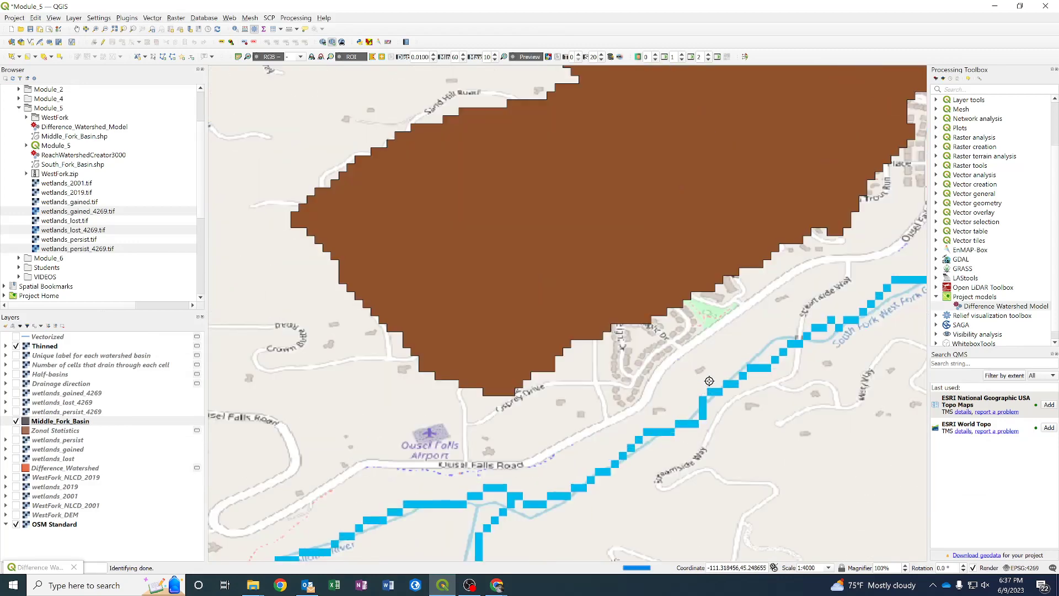
scroll(583, 461, "down", 1)
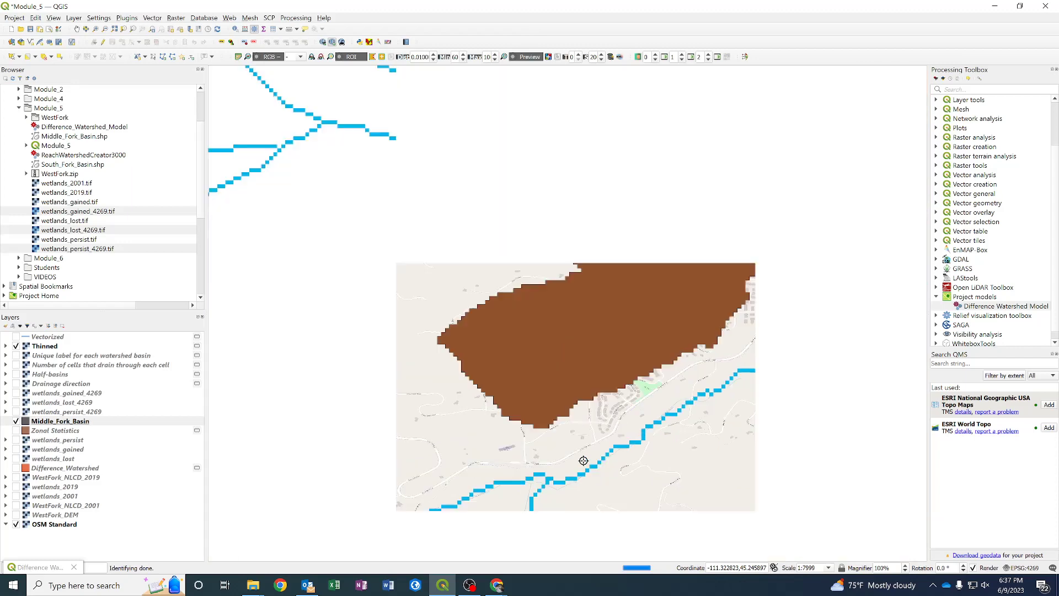
left_click_drag(544, 517, 559, 341)
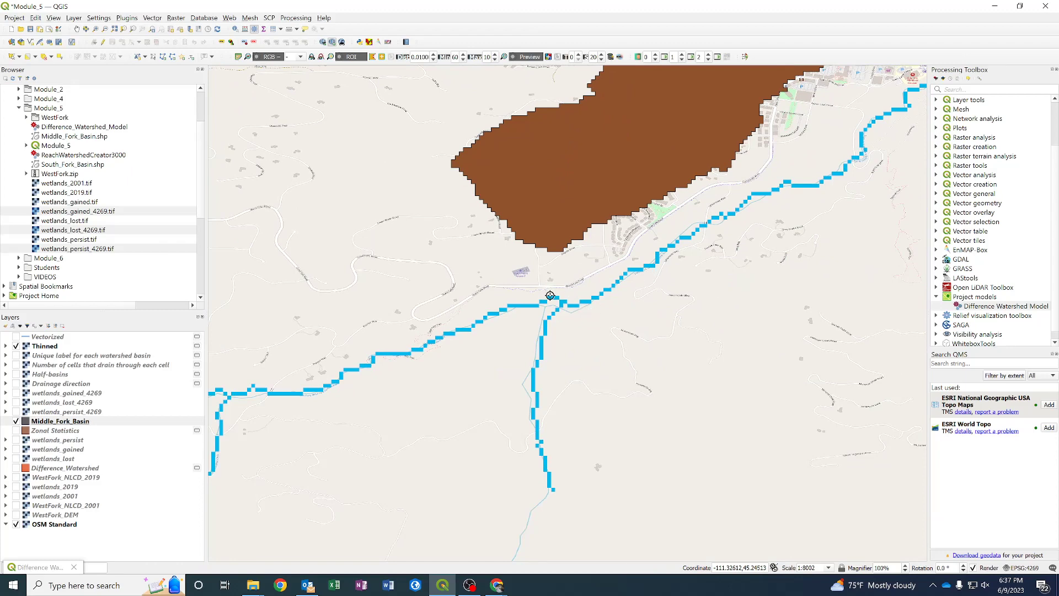
scroll(550, 296, "up", 1)
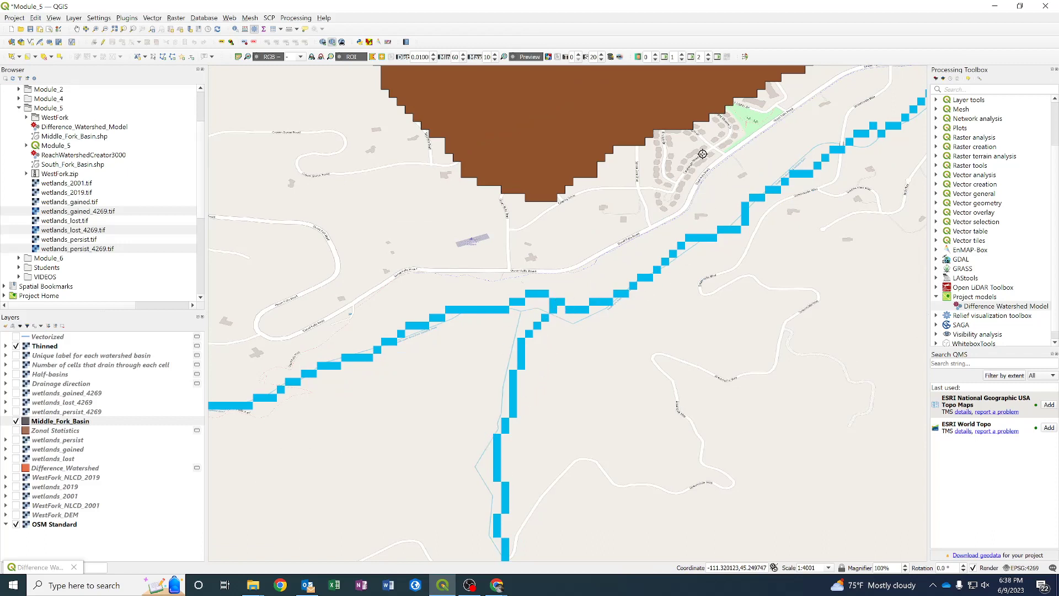
scroll(479, 241, "up", 1)
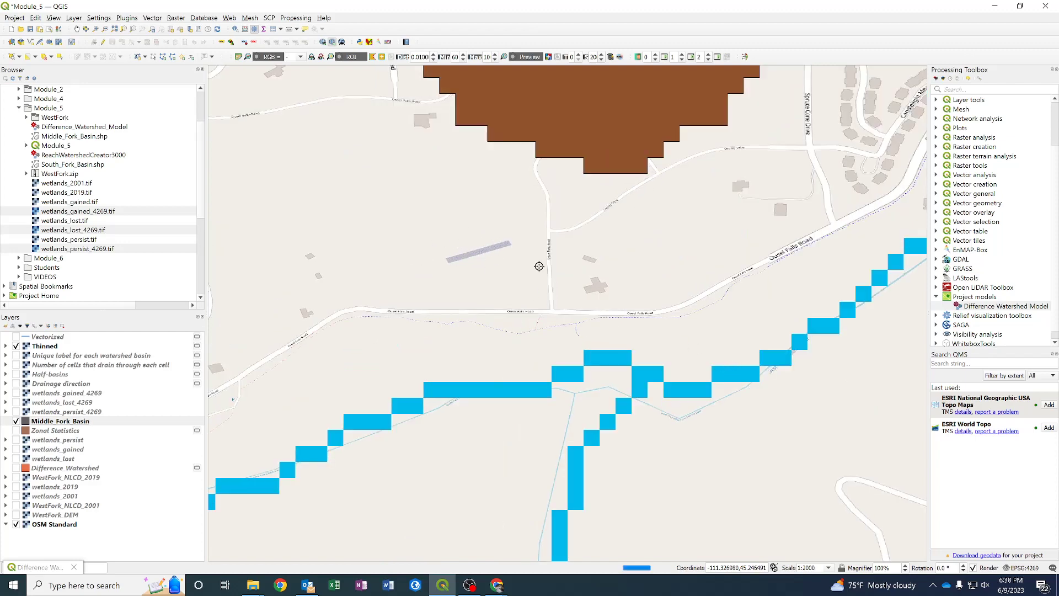
scroll(447, 245, "down", 1)
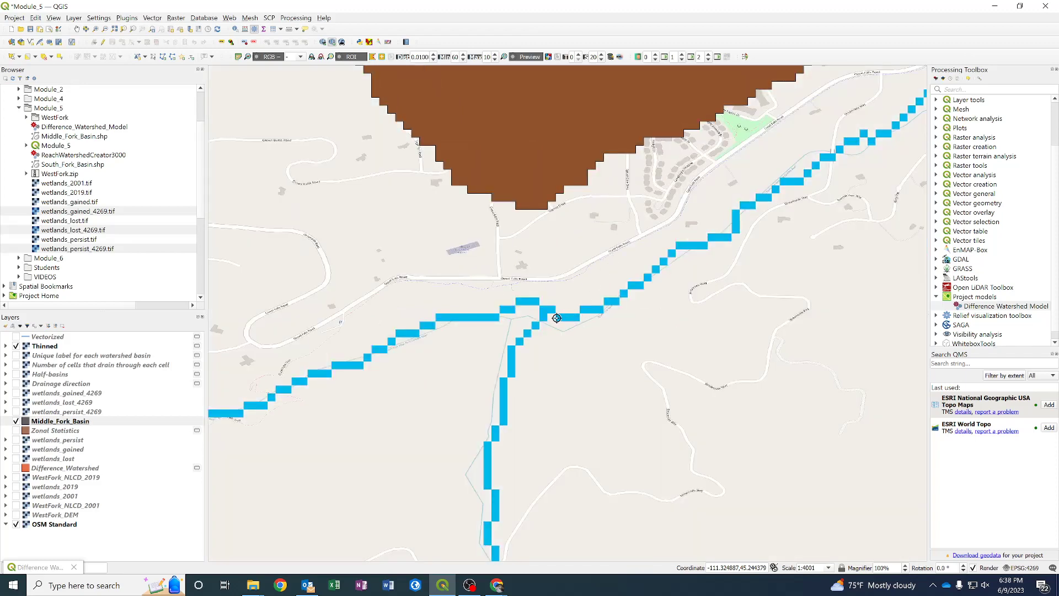
left_click(561, 317)
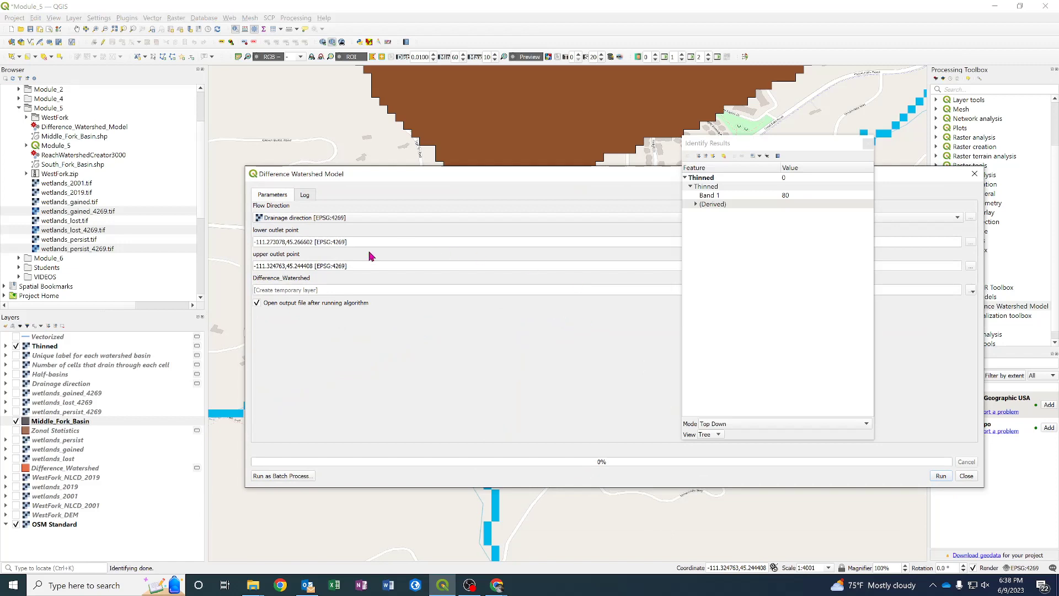
left_click(869, 143)
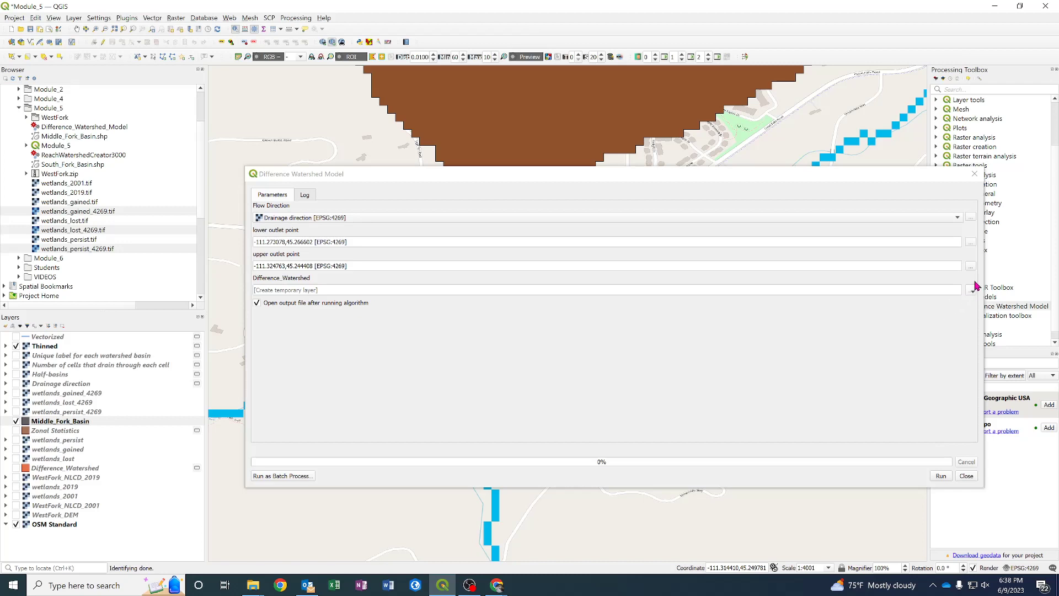
- Set the Difference_Watershed output to South_Fork_Basin.shp in Module_5, replacing the existing file, and run the model
left_click(972, 289)
left_click(971, 314)
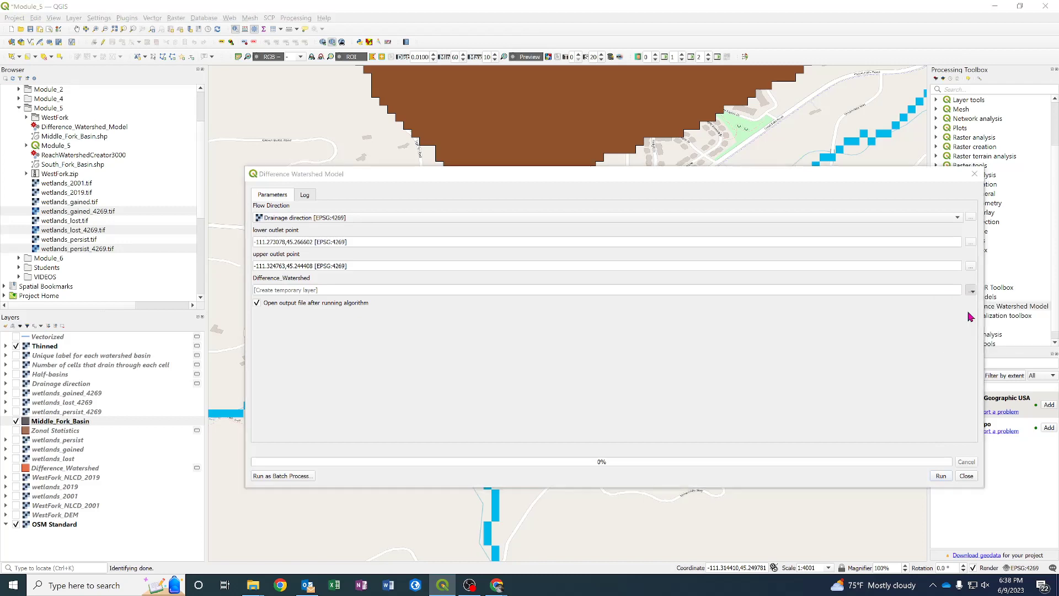
left_click(523, 280)
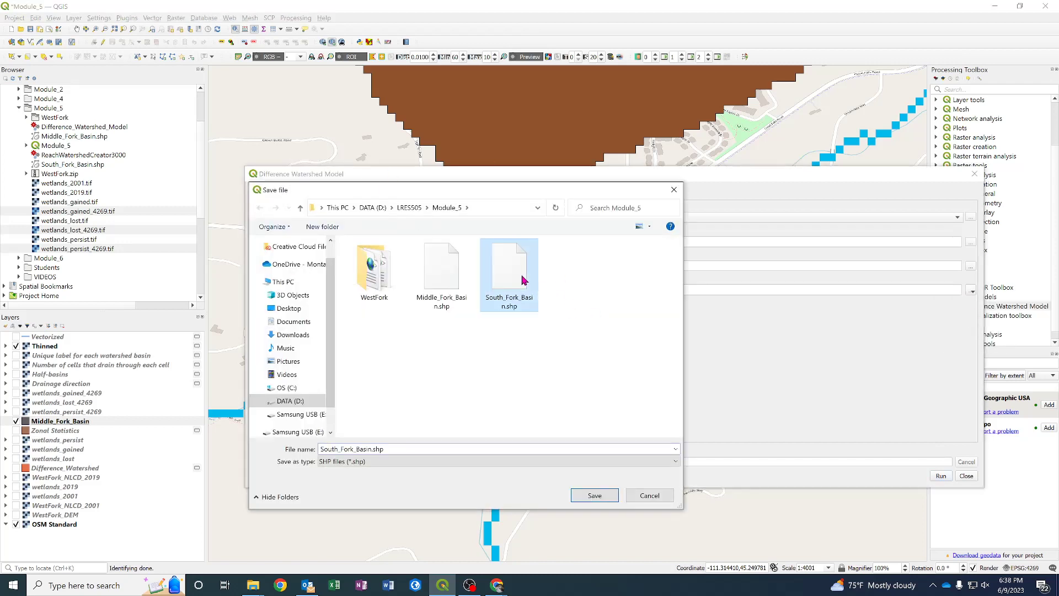
left_click(595, 495)
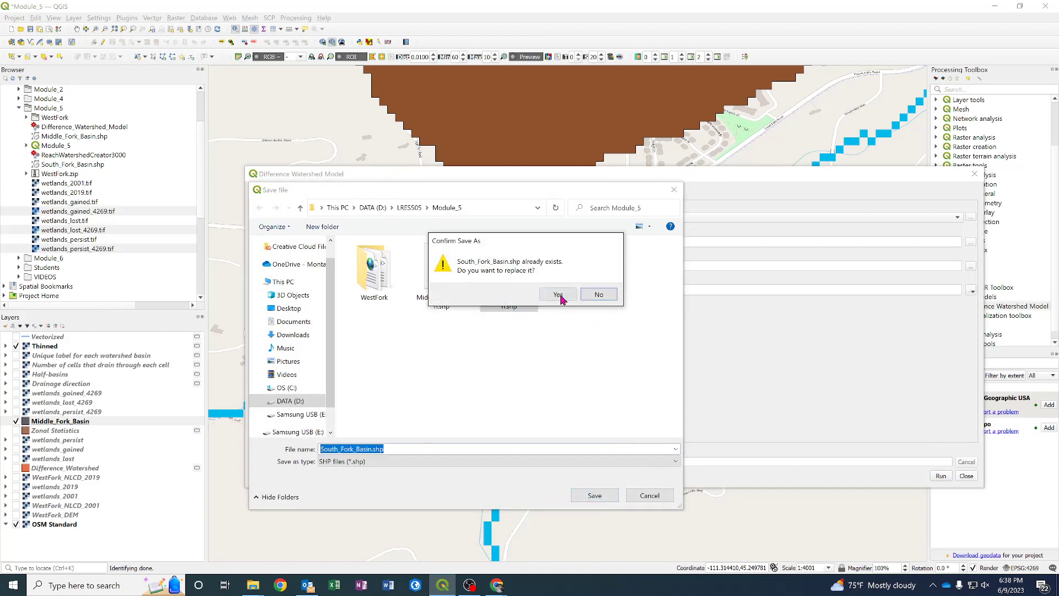
left_click(559, 297)
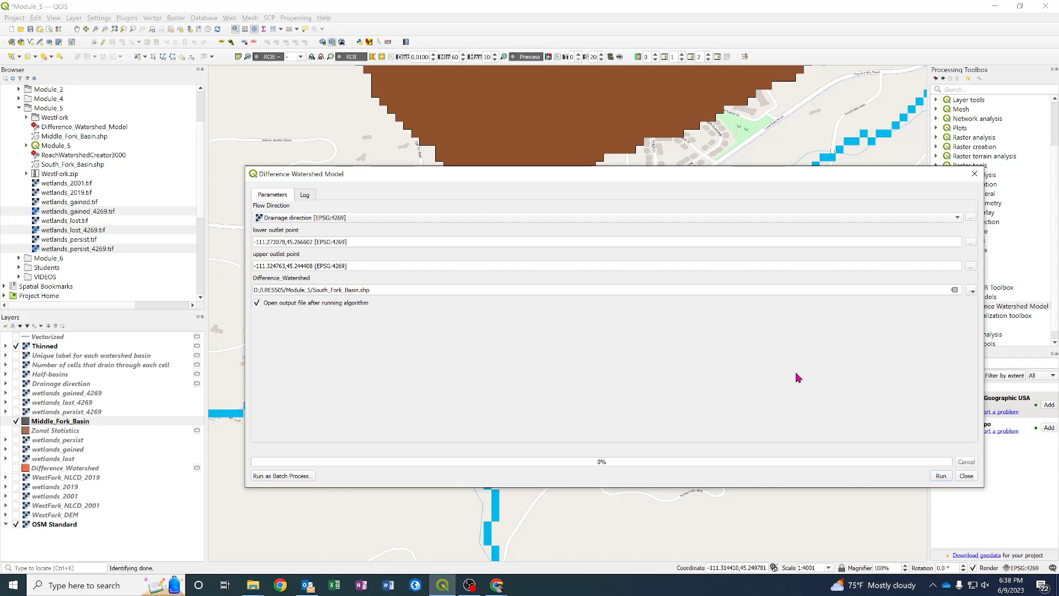
left_click(940, 478)
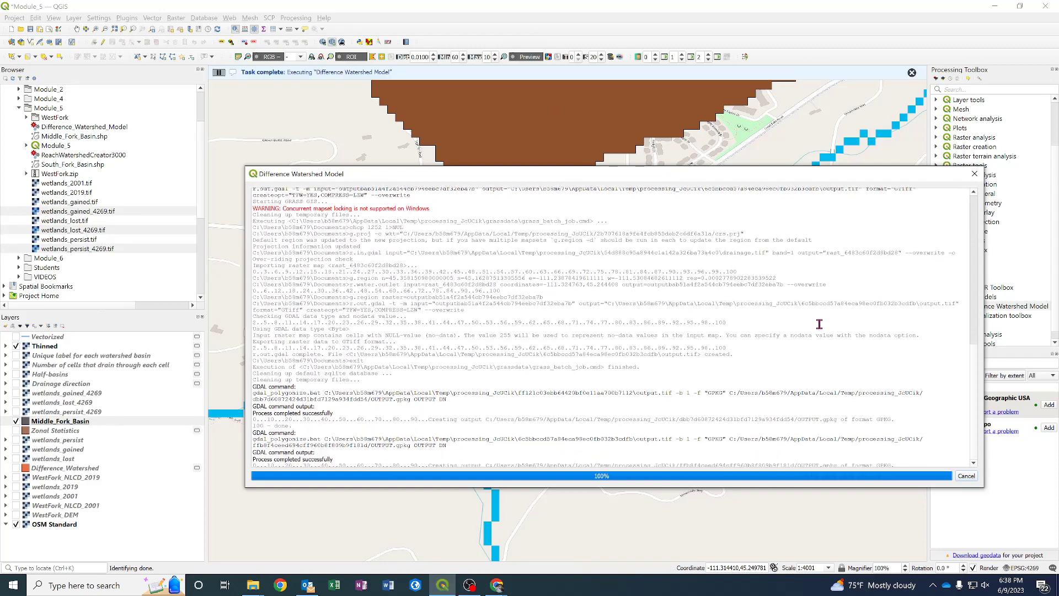
left_click(975, 175)
- Compare the South_Fork_Basin and Middle_Fork_Basin extents along the Thinned streams, switching each basin layer off and on again
scroll(530, 276, "down", 2)
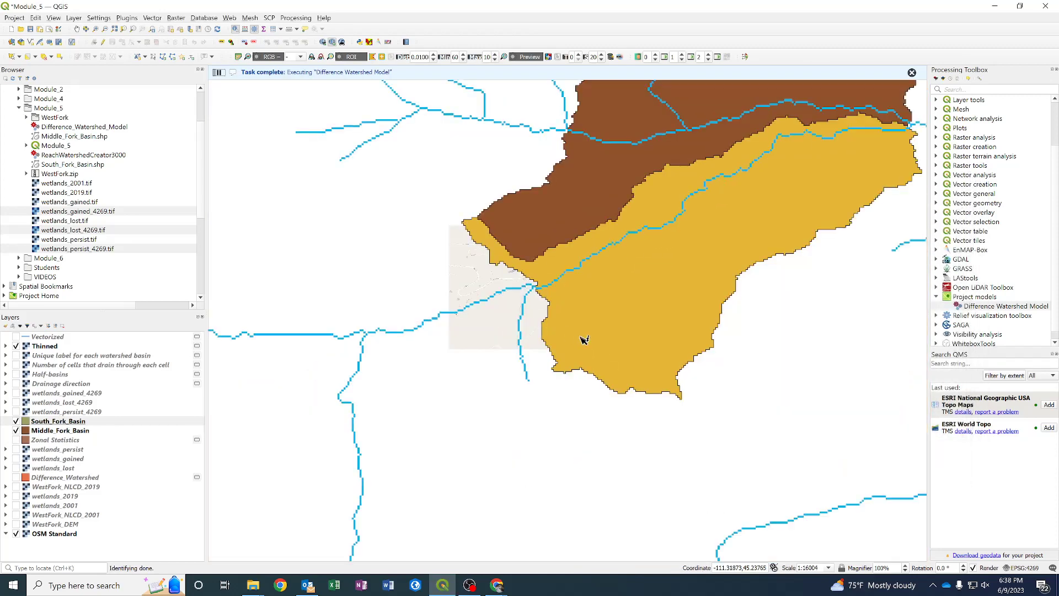
scroll(584, 339, "down", 2)
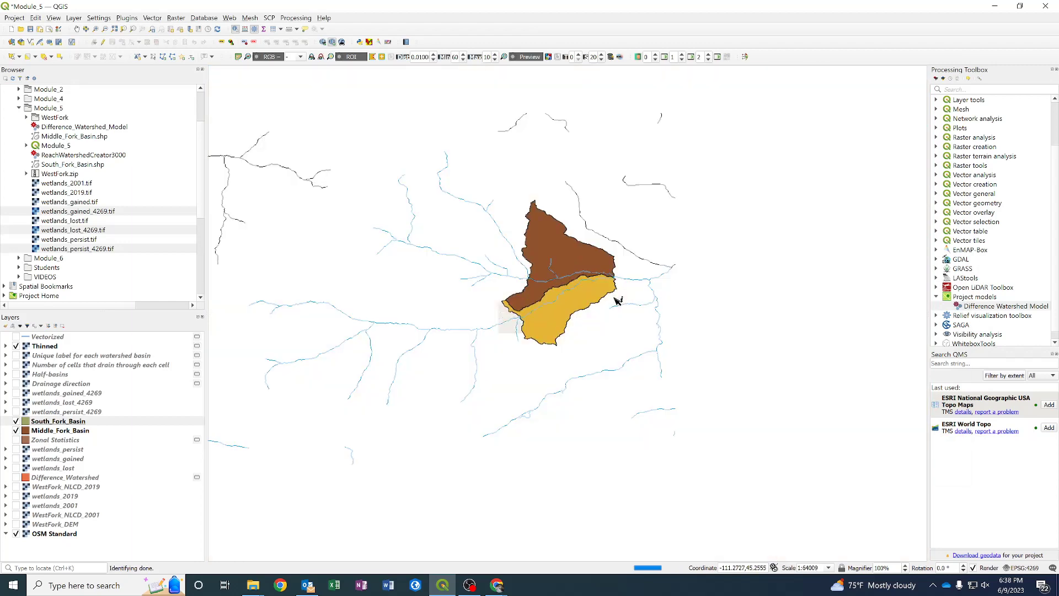
scroll(617, 301, "up", 1)
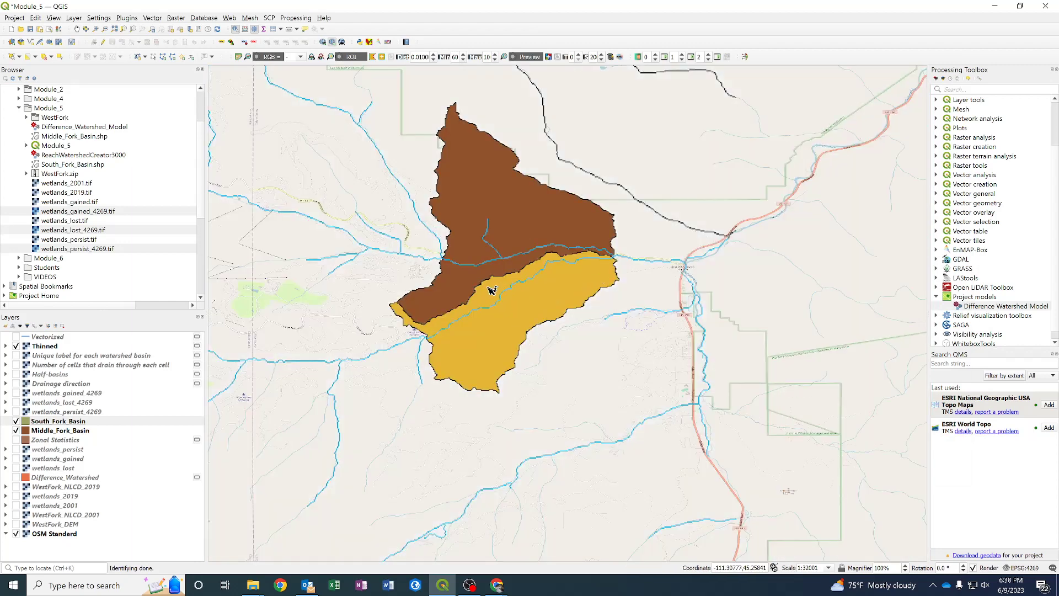
scroll(490, 290, "up", 1)
left_click_drag(416, 237, 514, 296)
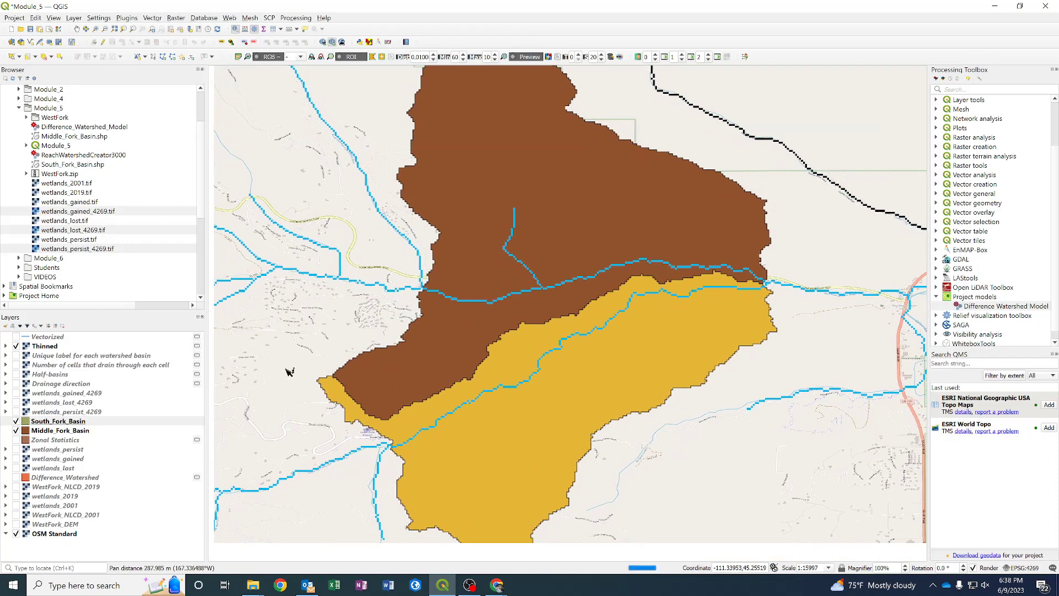
left_click(17, 422)
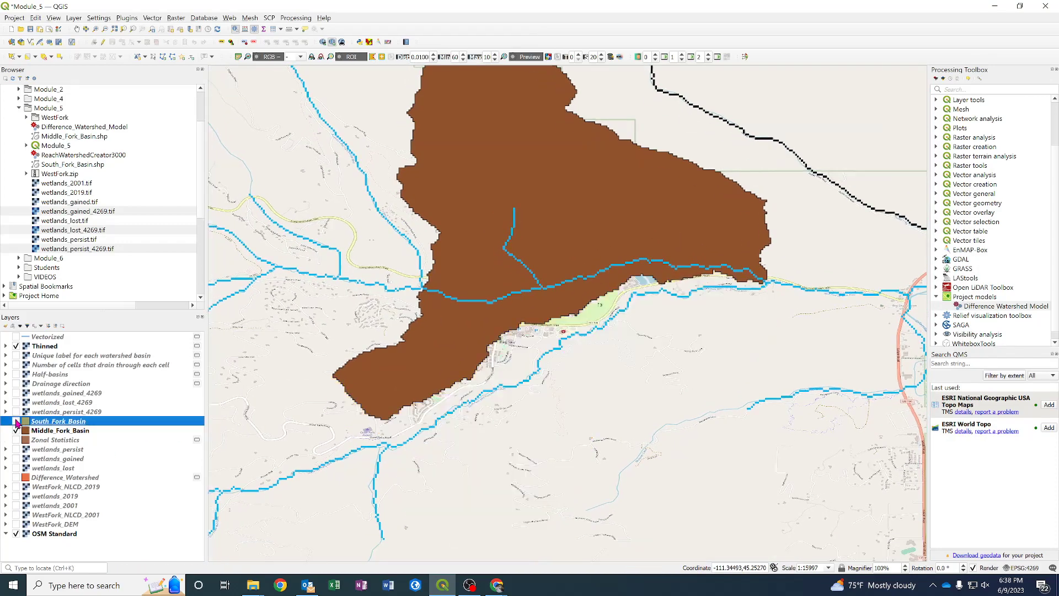
left_click(17, 422)
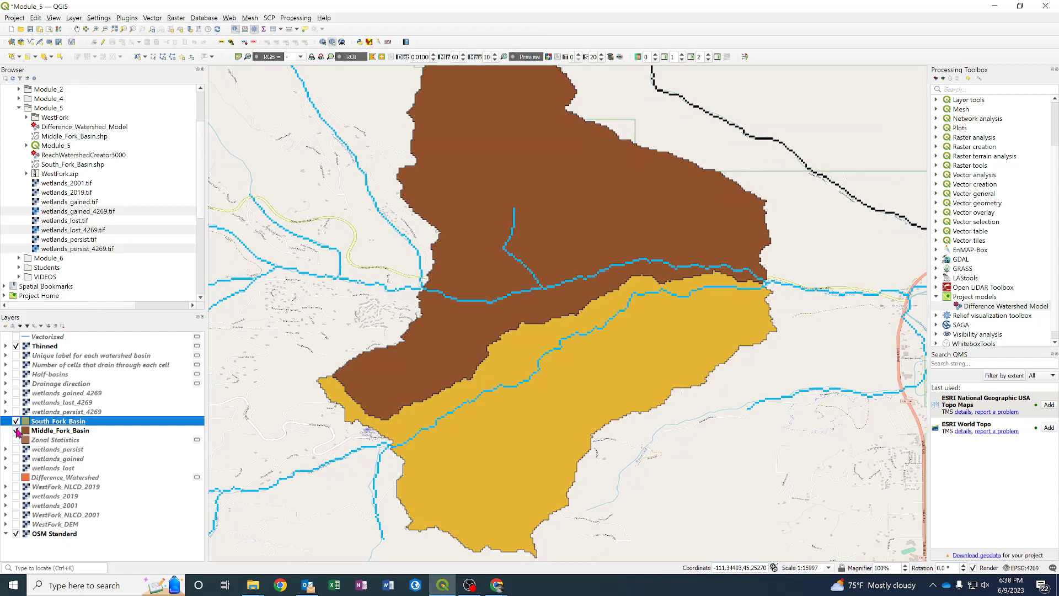
left_click(16, 431)
left_click(17, 431)
left_click(16, 431)
left_click(17, 431)
left_click(16, 421)
left_click(16, 422)
scroll(705, 279, "up", 1)
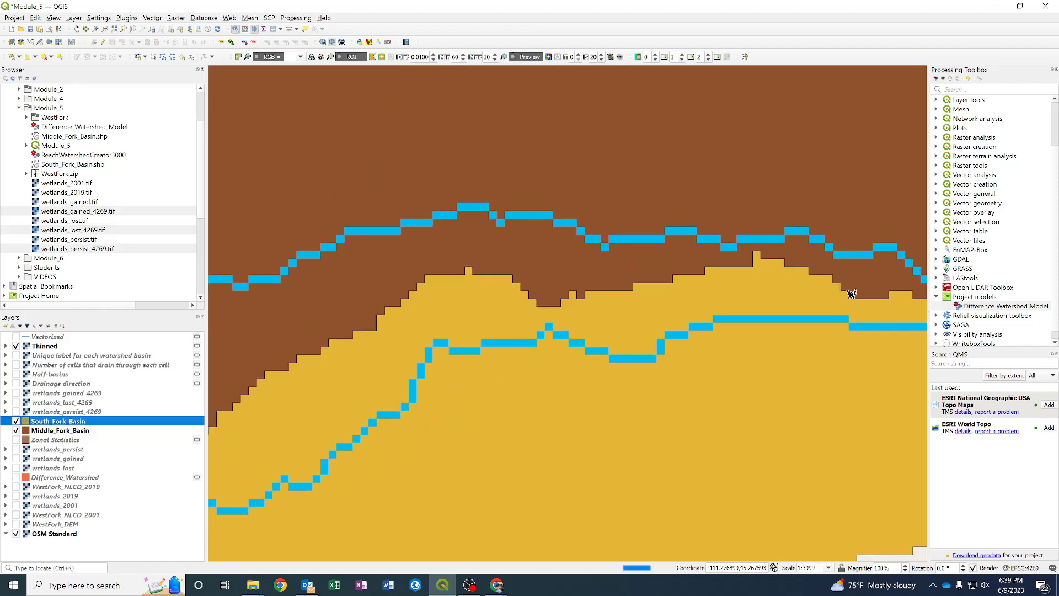
scroll(808, 296, "down", 1)
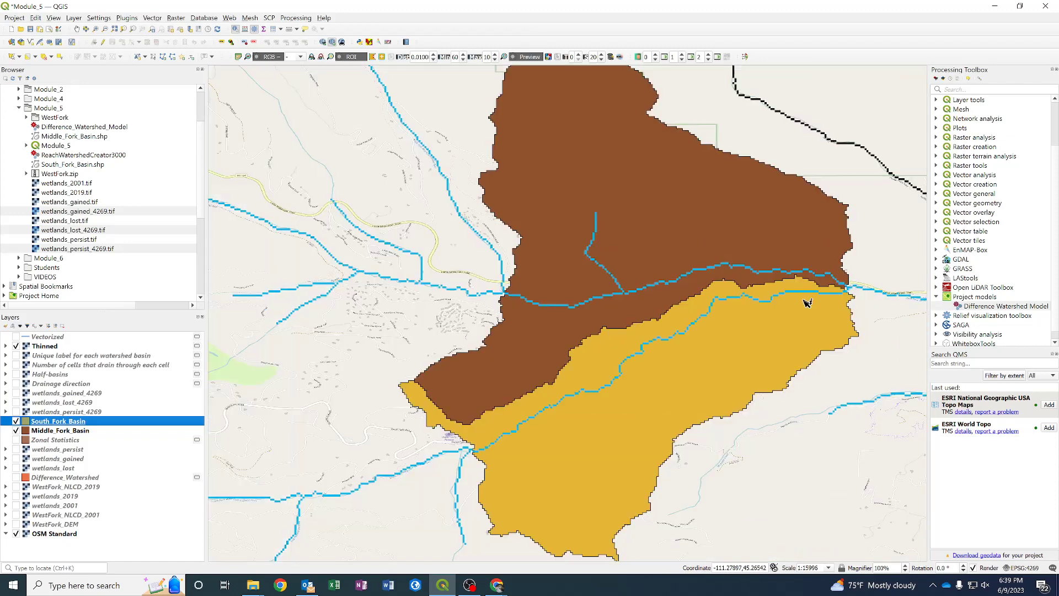